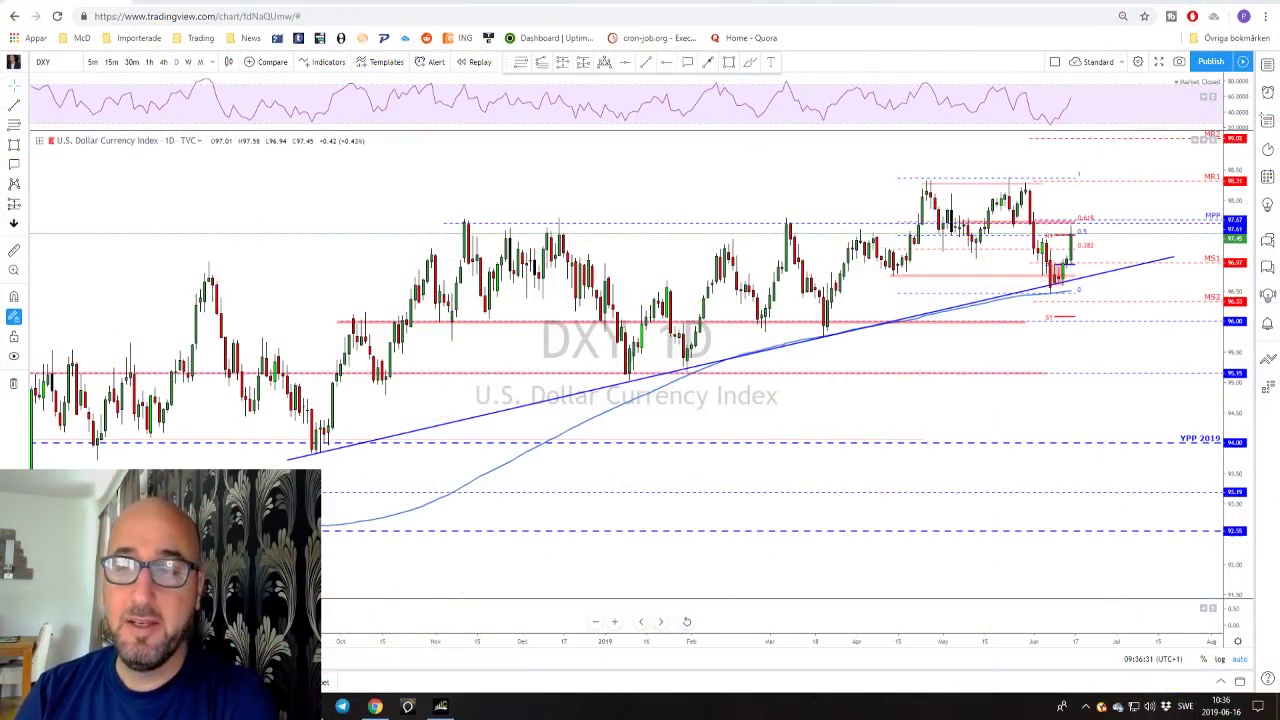
- With the Brush, underline the early-May low on the daily chart and trace the swings from the April high to the June low
scroll(1040, 347, "up", 3)
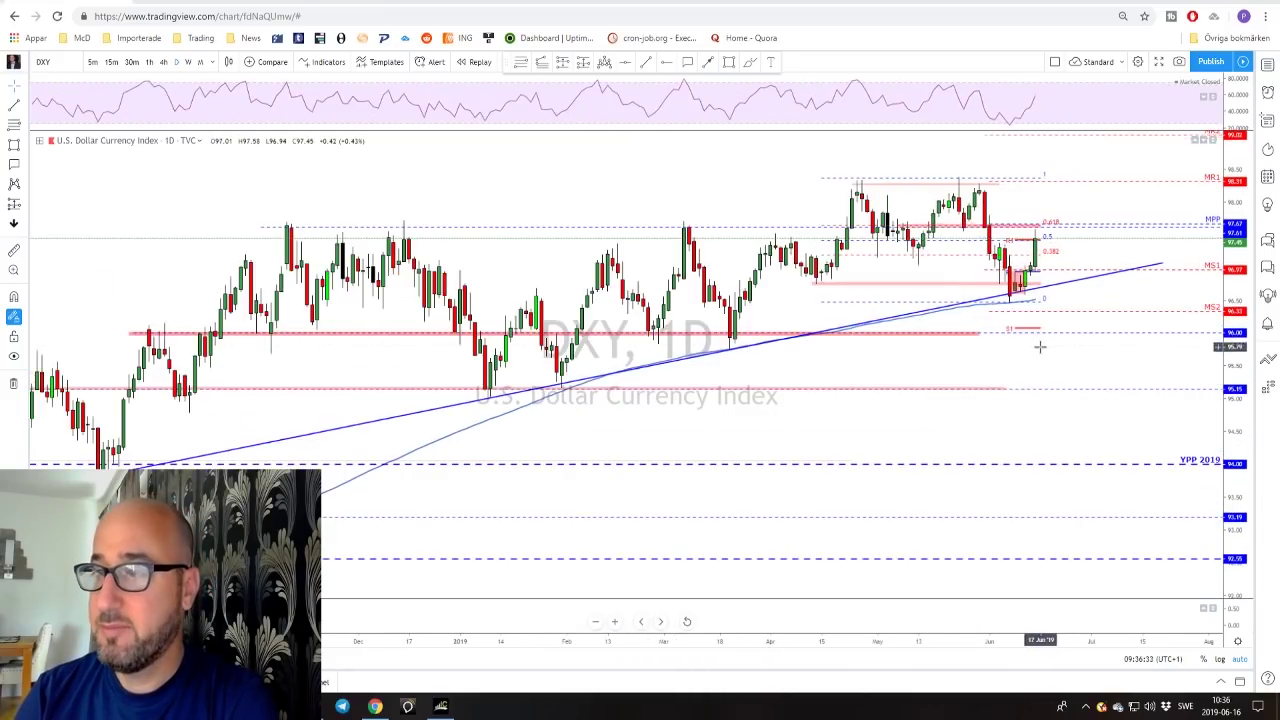
scroll(1030, 352, "up", 1)
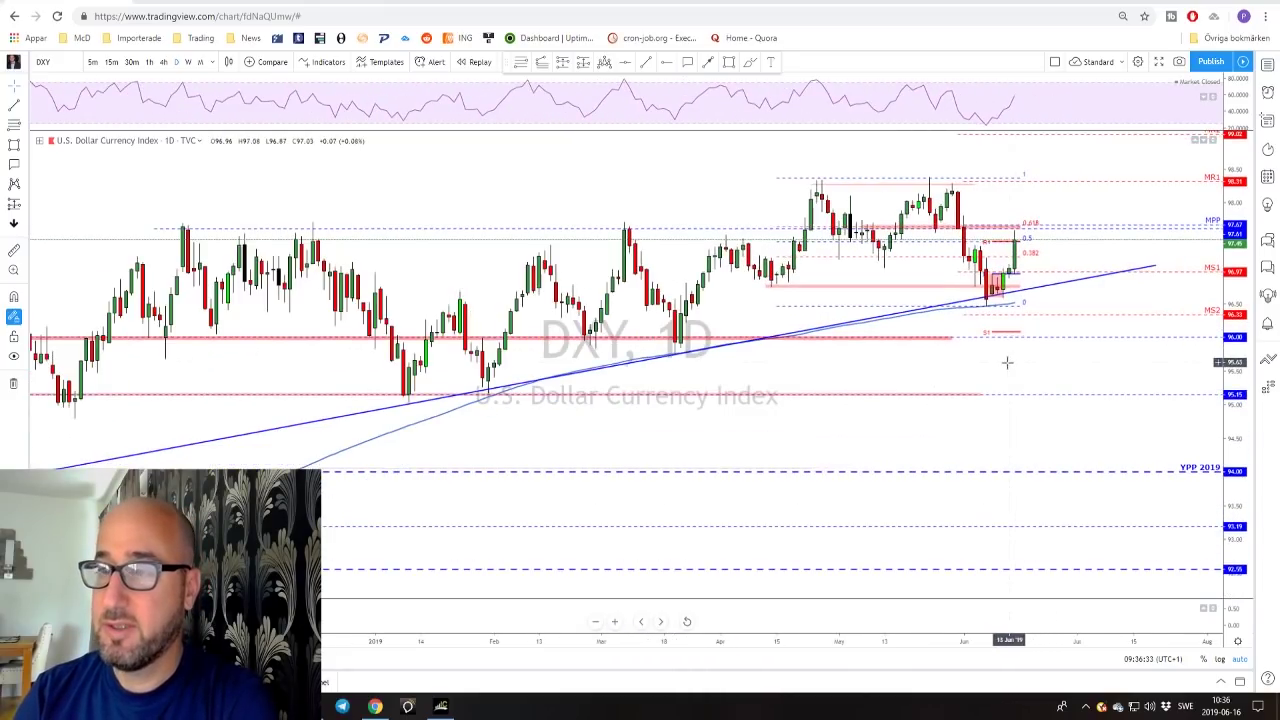
left_click(742, 66)
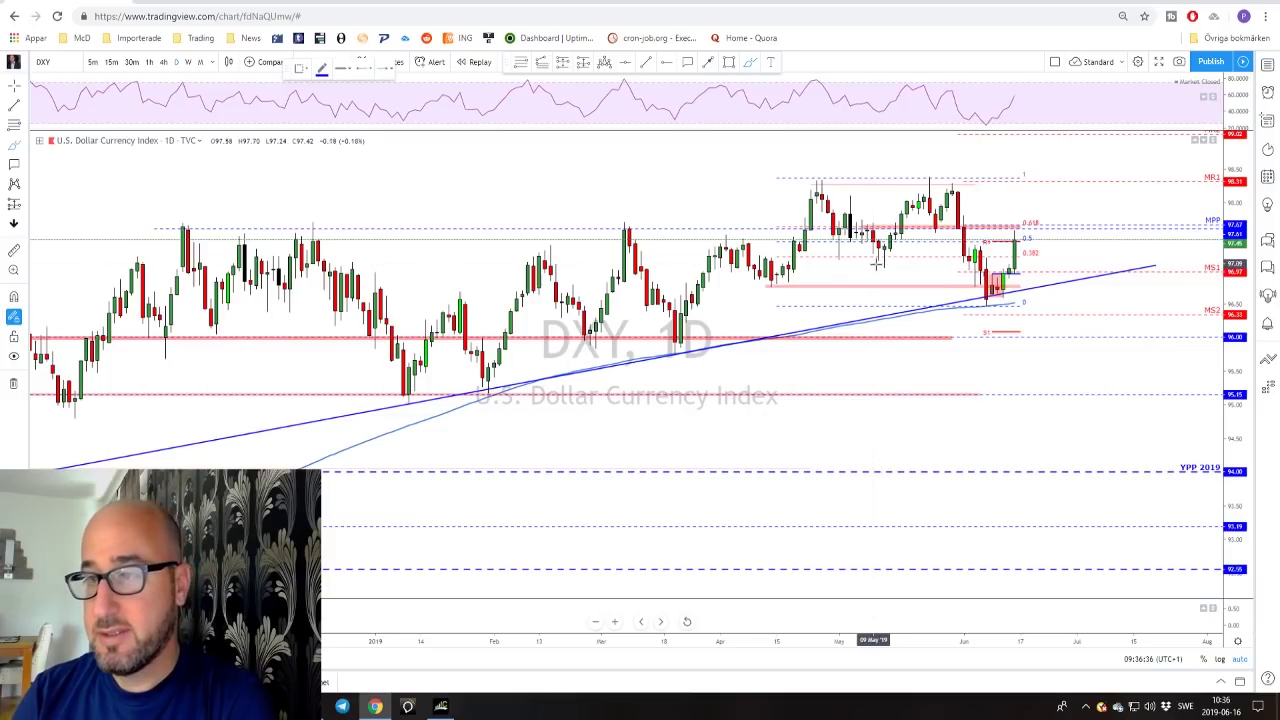
left_click_drag(876, 263, 940, 265)
mouse_move(818, 183)
left_mouse_down()
mouse_move(860, 228)
mouse_move(958, 197)
left_mouse_up()
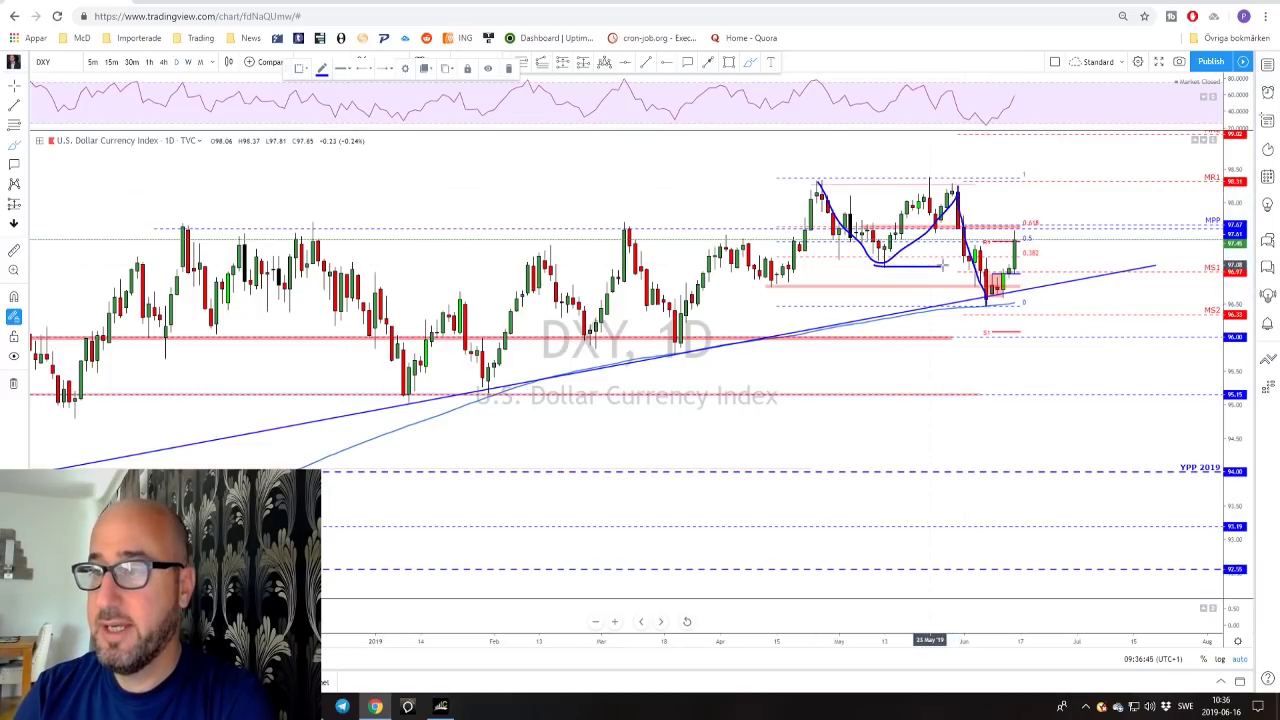
- Circle the five price lows touching the rising trendline, from the autumn 2018 low to the June 2019 low
scroll(940, 265, "down", 2)
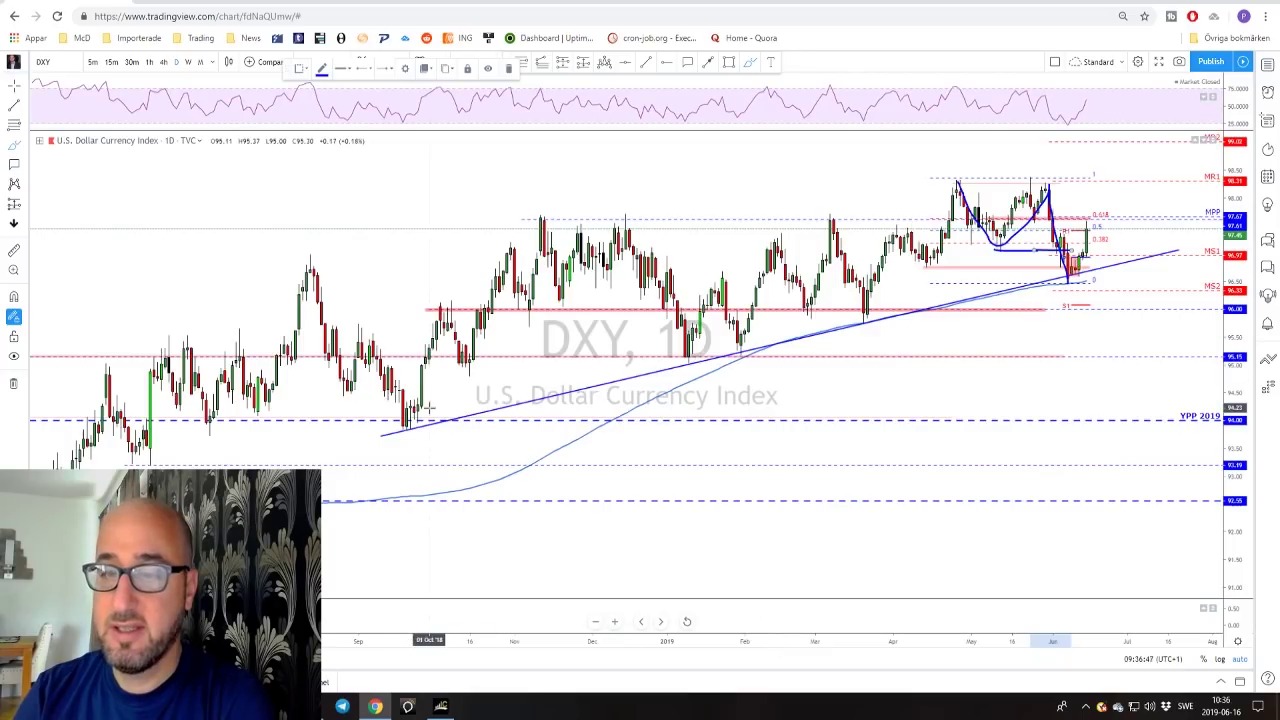
left_click_drag(412, 406, 418, 410)
left_click_drag(665, 360, 748, 346)
left_click_drag(876, 312, 872, 310)
mouse_move(1064, 266)
left_mouse_down()
mouse_move(1058, 282)
mouse_move(1080, 268)
left_mouse_up()
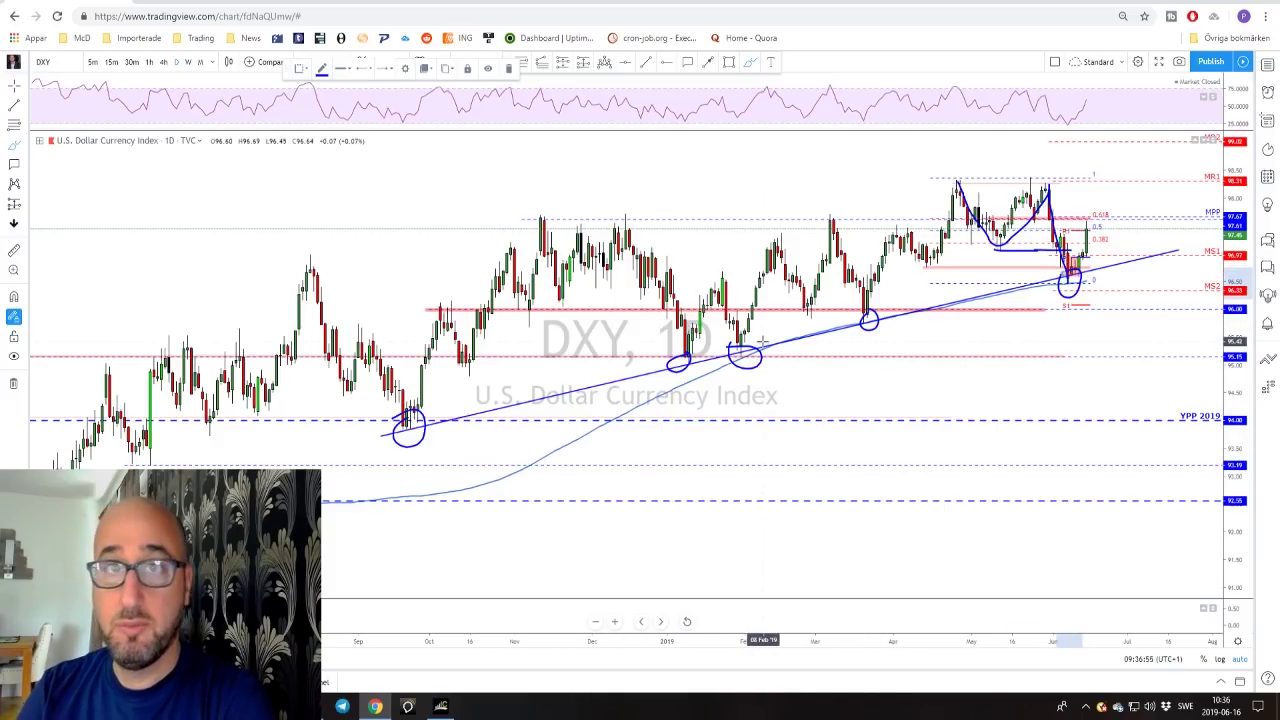
- Undo the trendline circles and the swing strokes on the daily chart
scroll(990, 300, "up", 3)
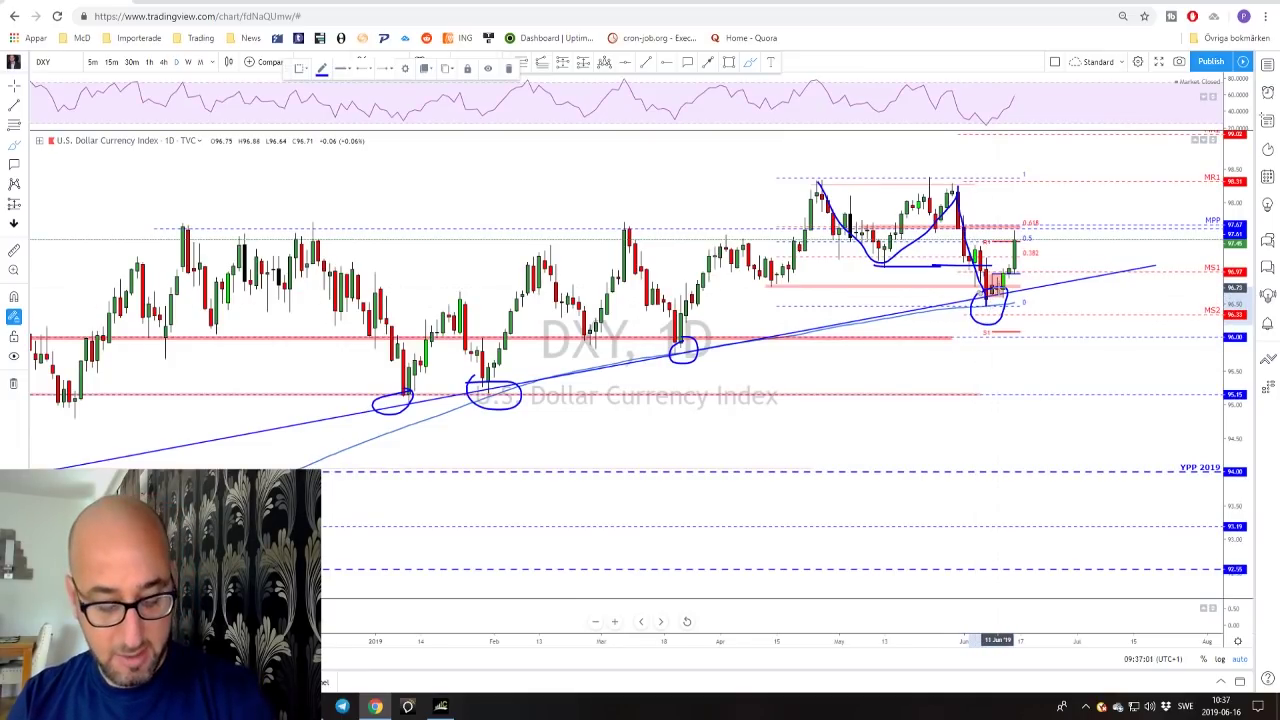
scroll(997, 289, "down", 5)
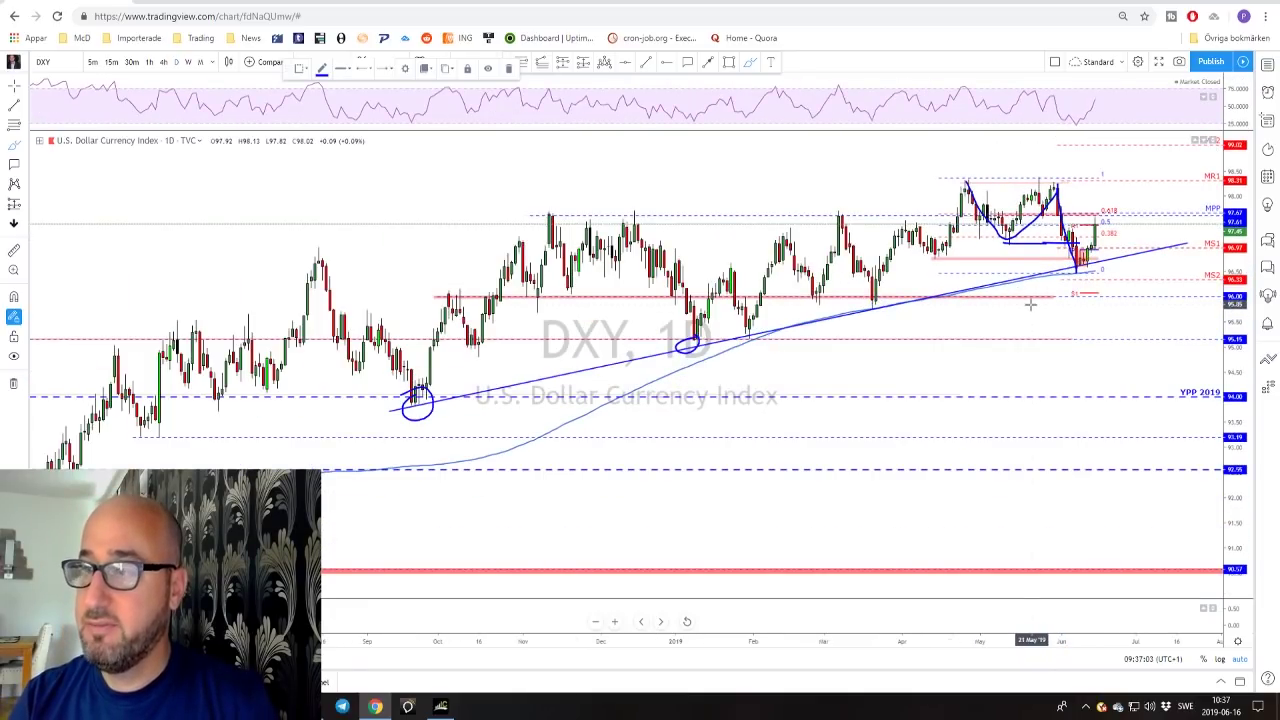
scroll(1034, 302, "up", 4)
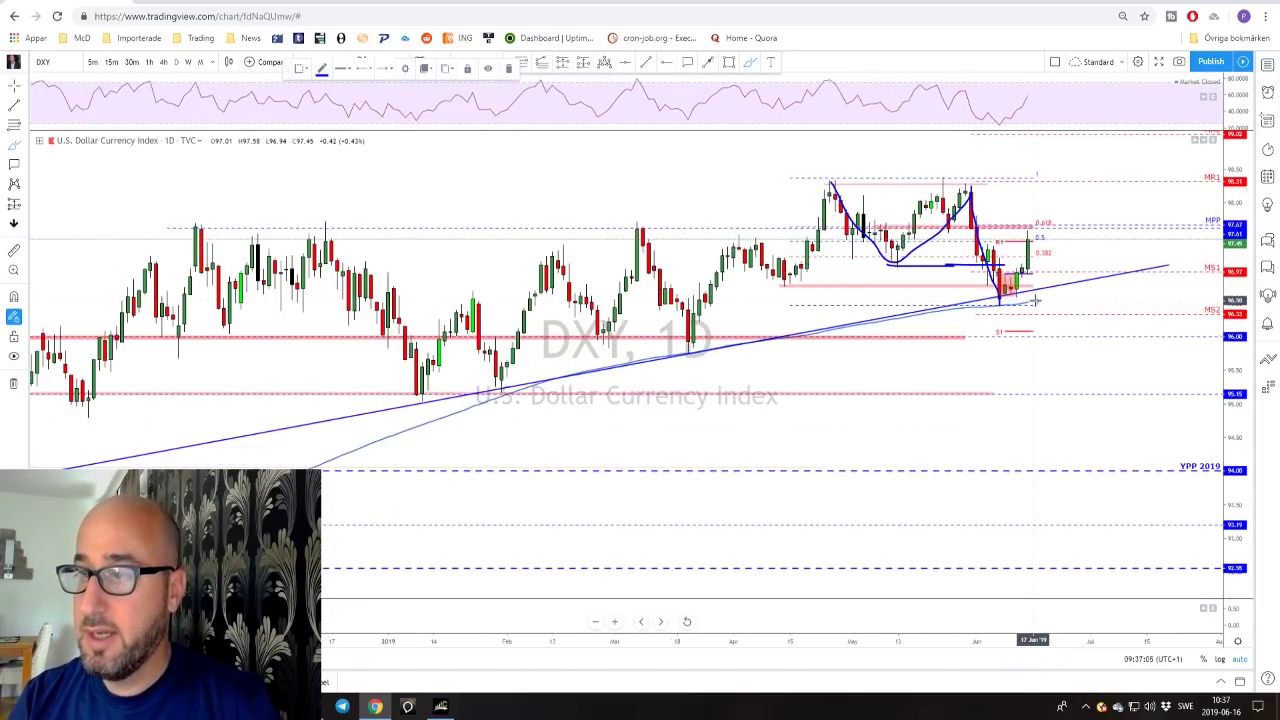
key("ctrl+z")
key("ctrl+z")
- Circle the 0.618 retracement level, trace the drop from the May high to the June low, and undo both strokes
scroll(1005, 300, "up", 1)
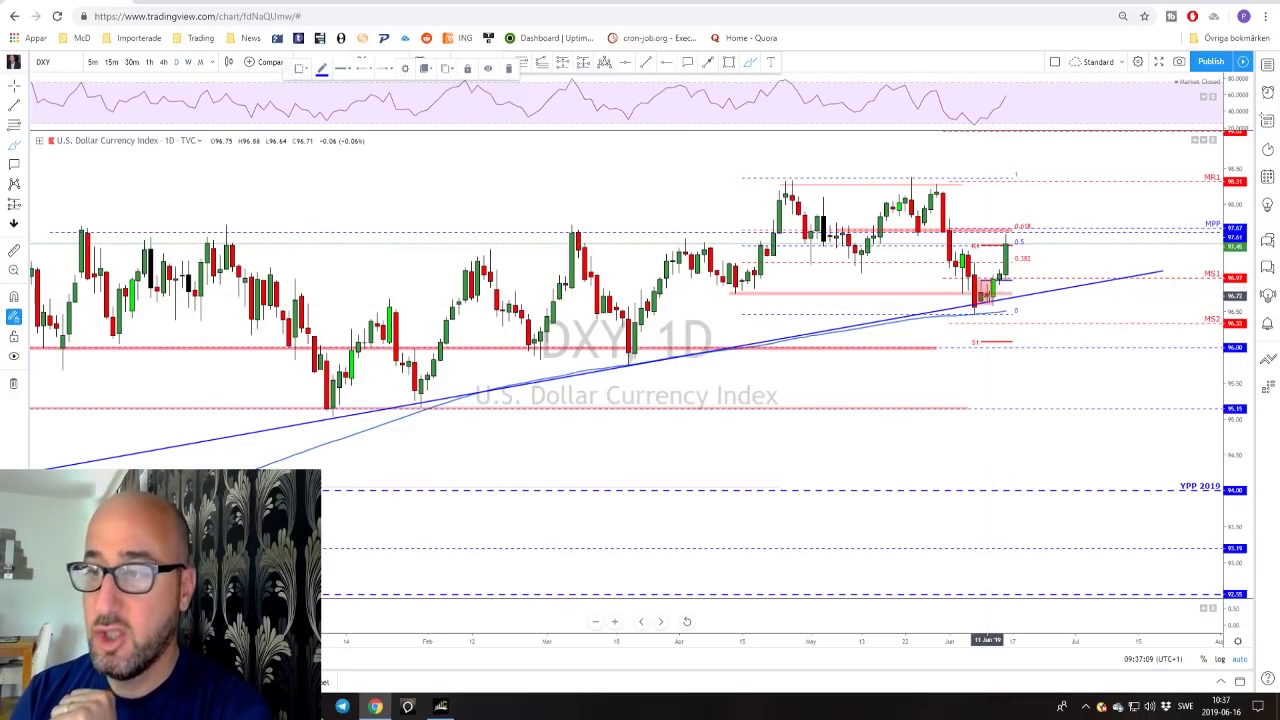
scroll(988, 296, "up", 2)
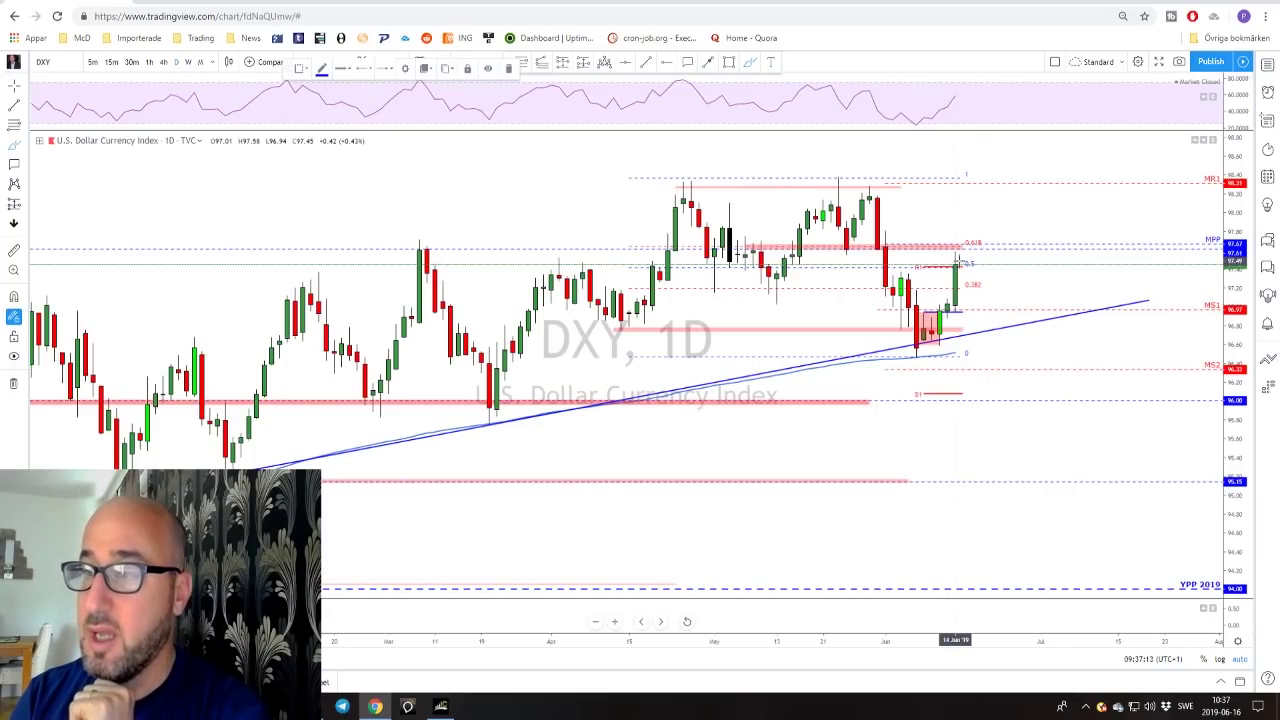
left_click_drag(962, 237, 964, 238)
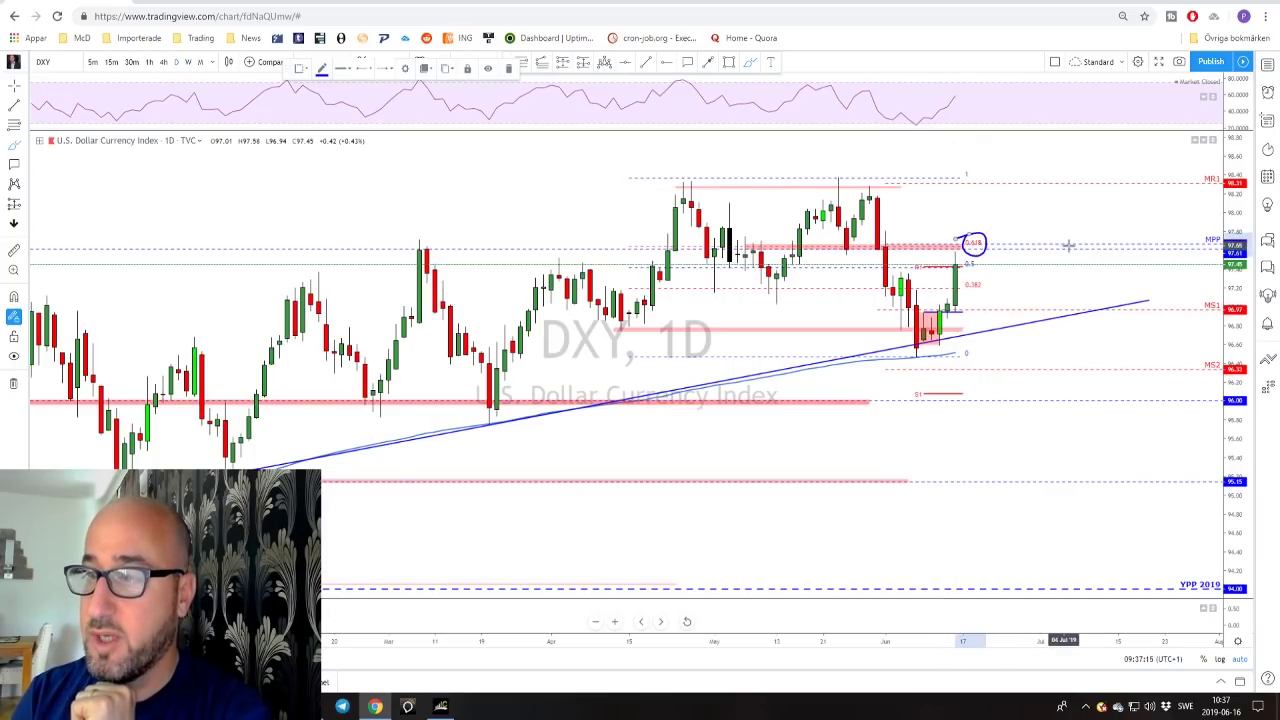
left_click_drag(840, 176, 915, 330)
key("ctrl+z")
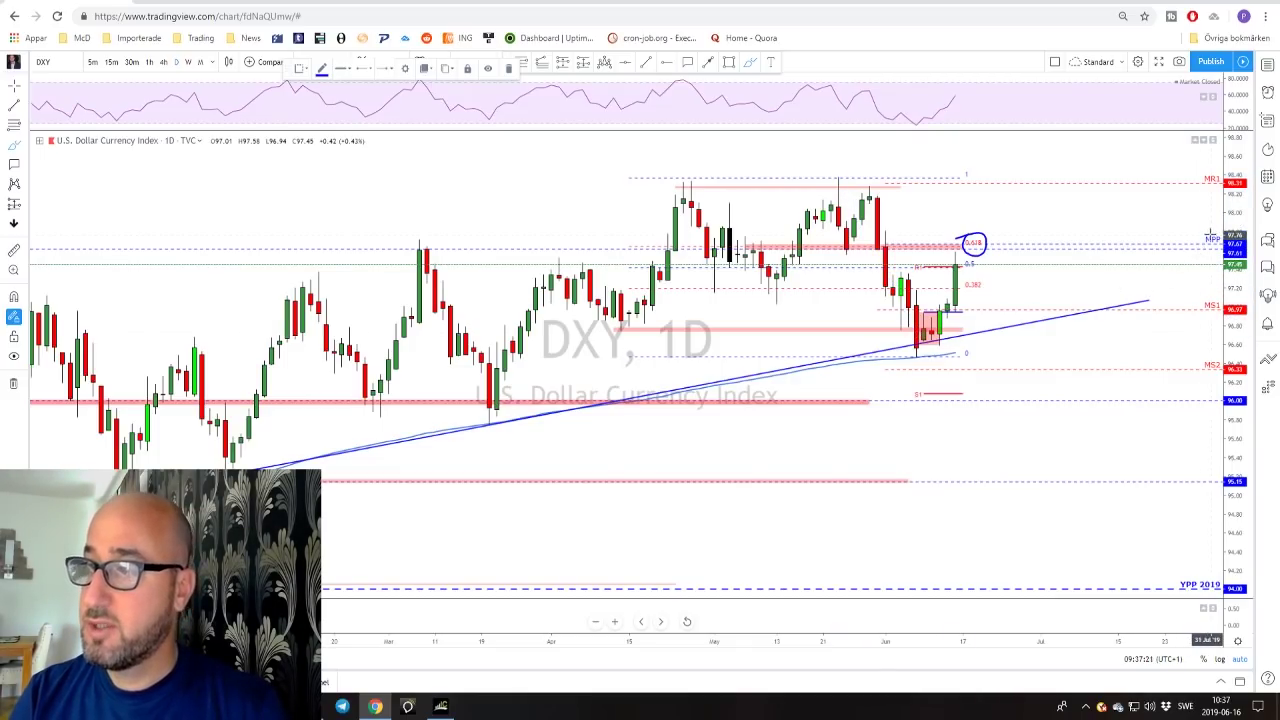
key("ctrl+z")
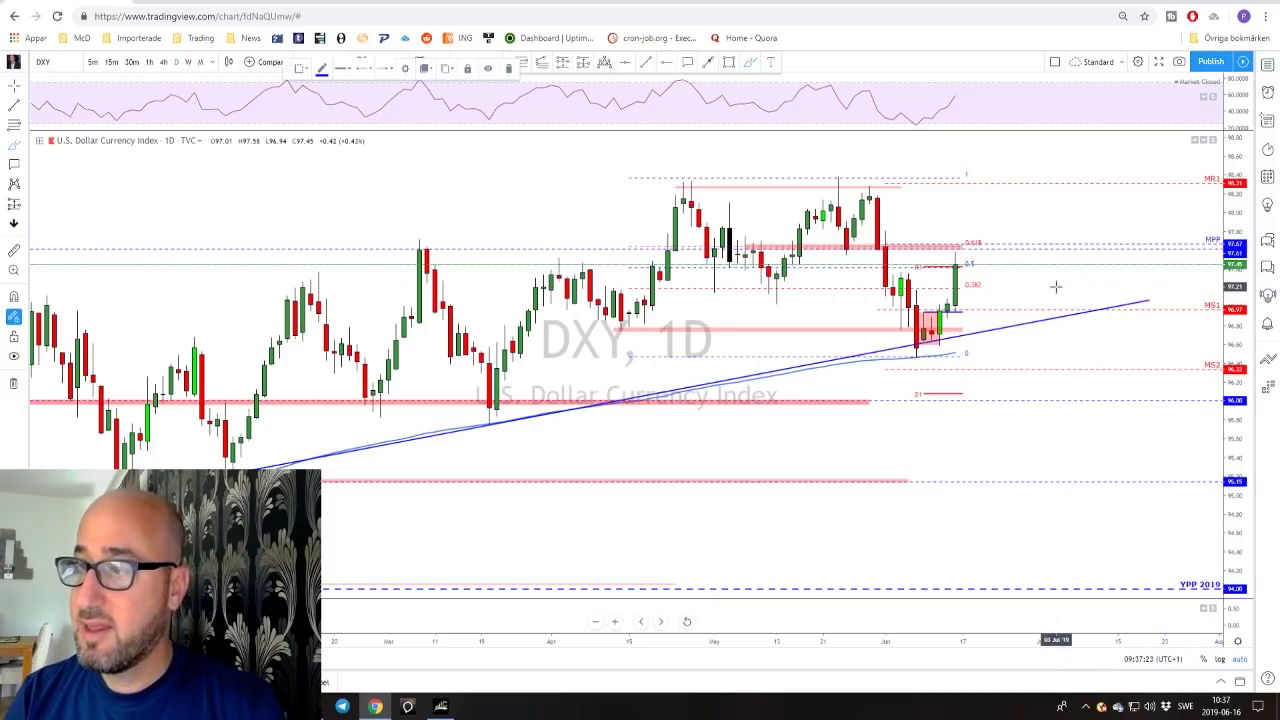
- Underline the early-May low and the June low with the Brush, and undo both strokes
scroll(955, 284, "down", 1)
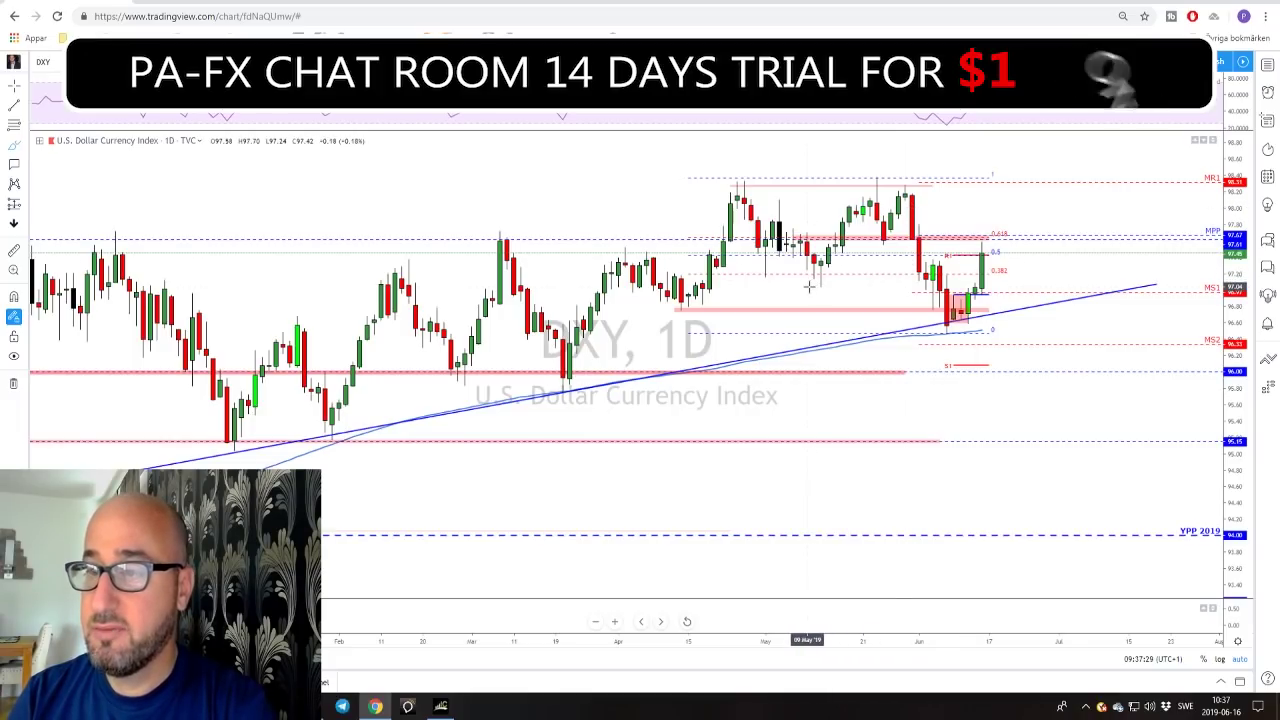
left_click_drag(810, 286, 893, 283)
mouse_move(948, 320)
left_mouse_down()
mouse_move(985, 245)
mouse_move(1042, 332)
left_mouse_up()
key("ctrl+z")
key("ctrl+z")
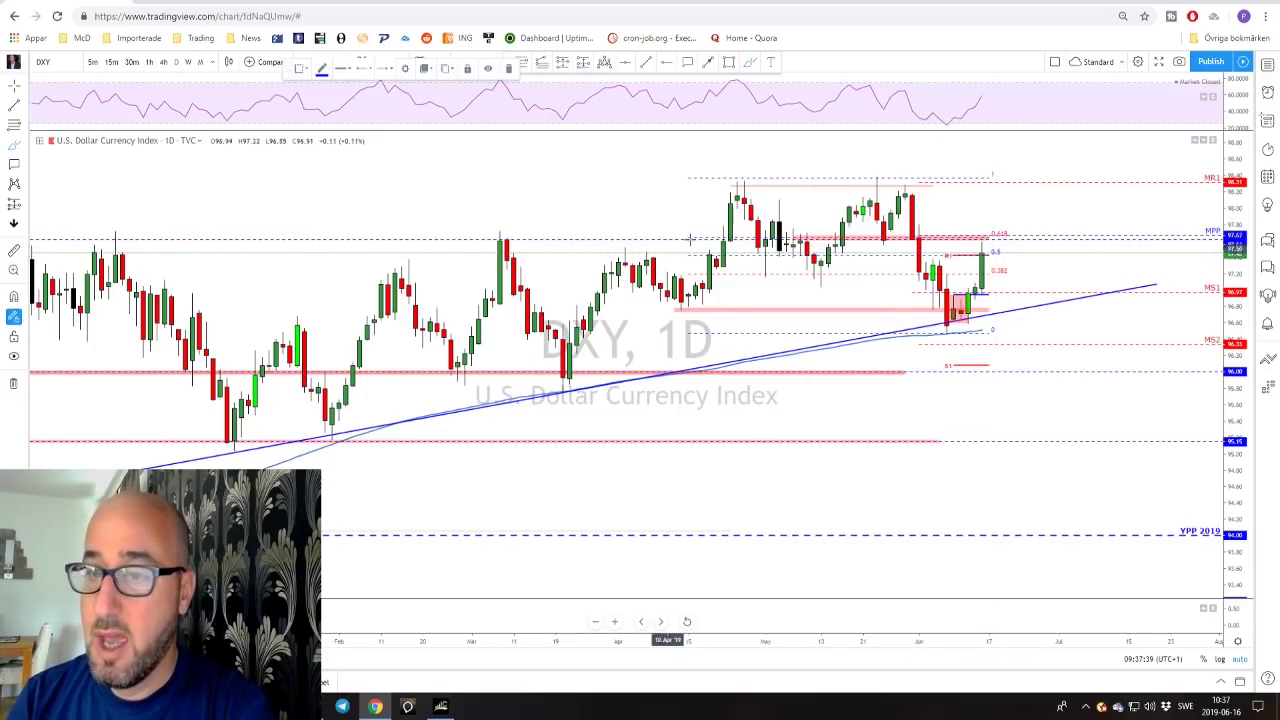
- Circle the earlier swing highs, the May retests and the latest price area along the 97.61 level
scroll(686, 240, "down", 2)
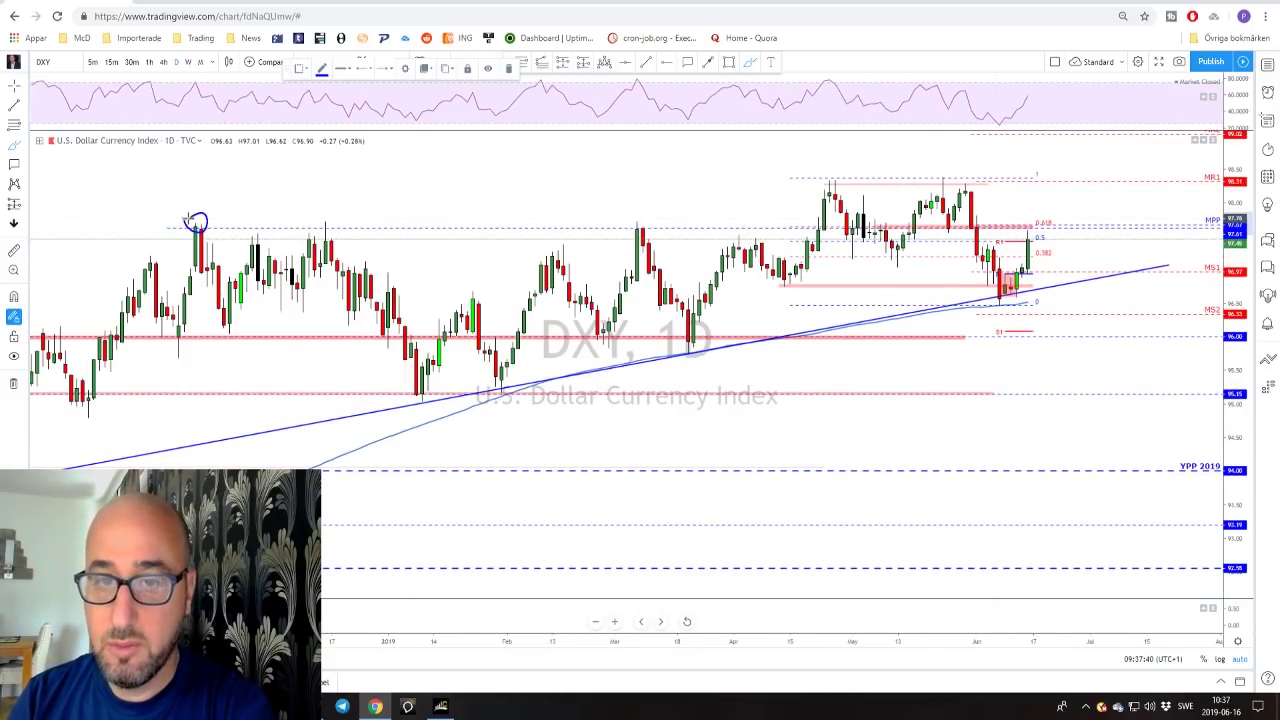
mouse_move(323, 217)
left_mouse_down()
mouse_move(318, 234)
mouse_move(326, 216)
left_mouse_up()
mouse_move(646, 217)
left_mouse_down()
mouse_move(658, 215)
mouse_move(647, 217)
left_mouse_up()
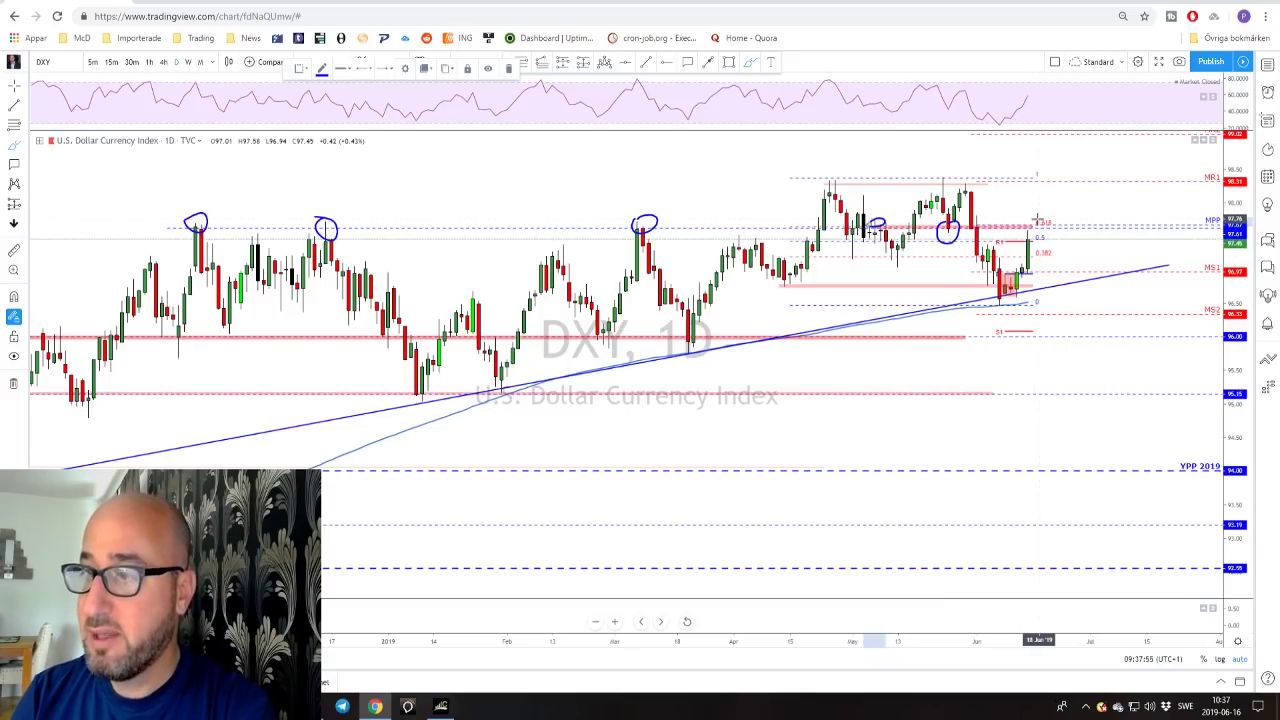
left_click_drag(1039, 217, 1052, 232)
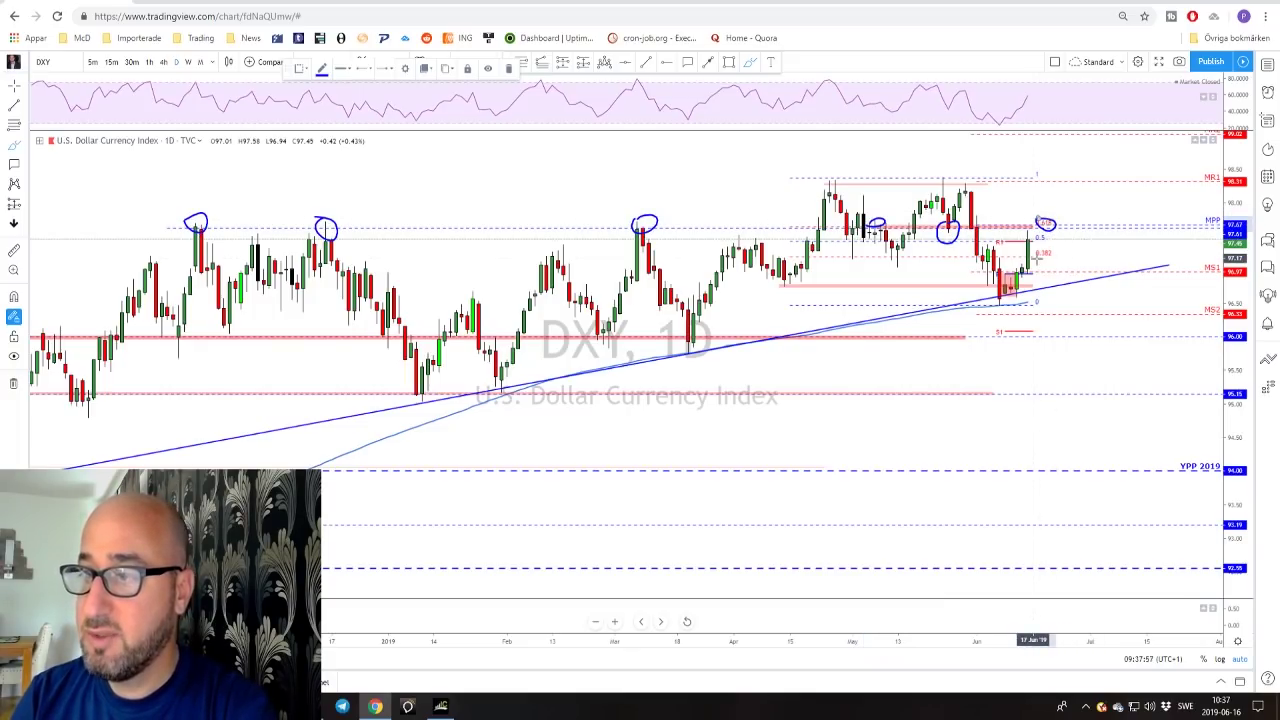
- Undo all the circles along the 97.61 level
key("ctrl+z")
key("ctrl+z")
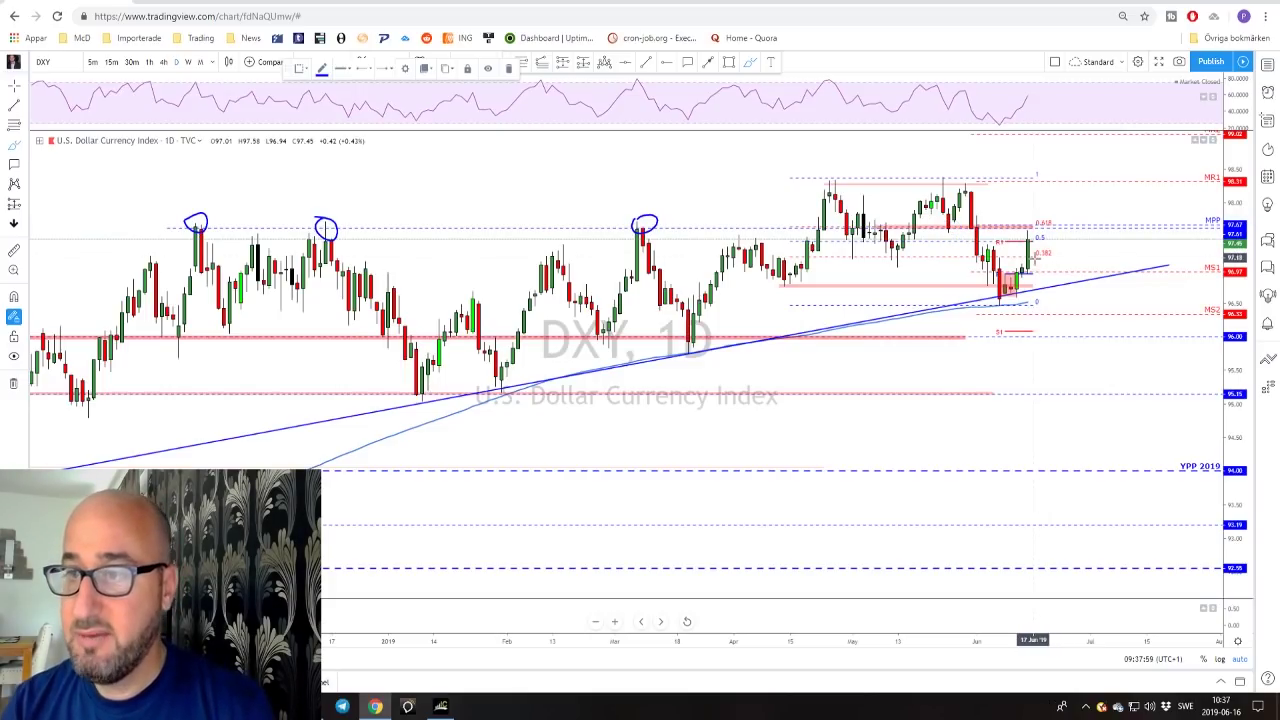
key("ctrl+z")
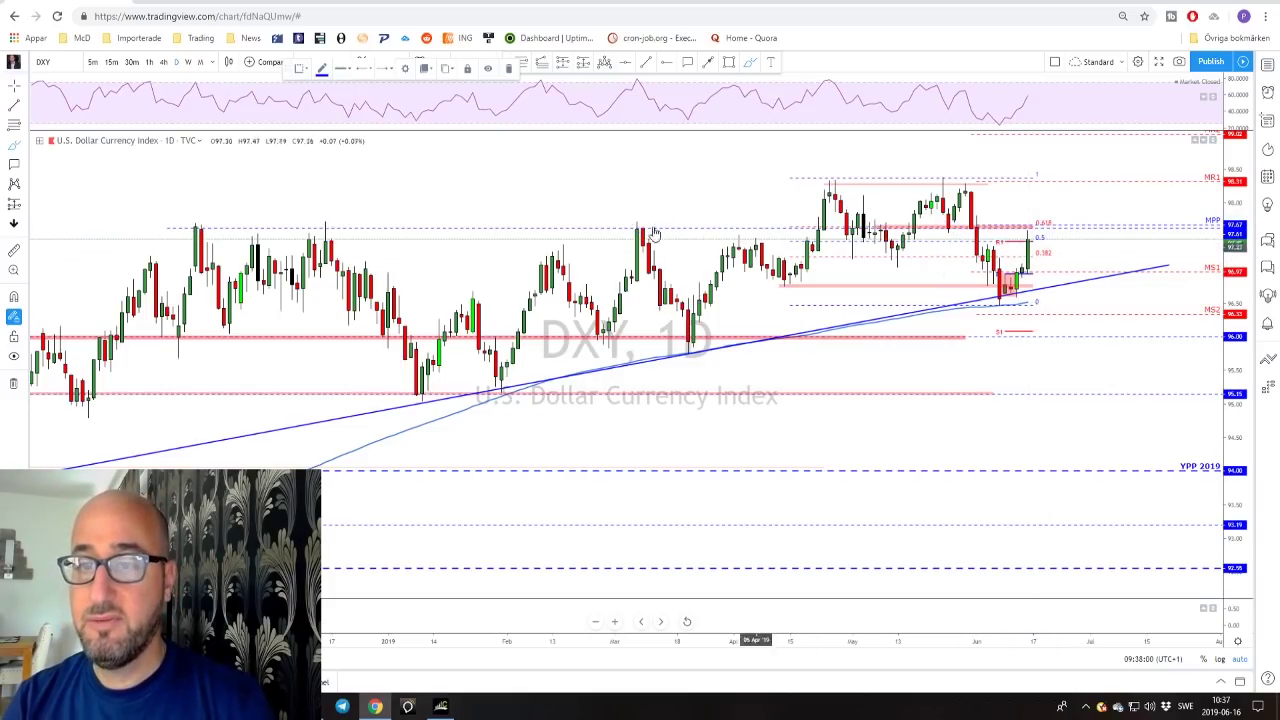
- Switch the DXY chart to the four-hour timeframe and frame the April to June price action
left_click(163, 62)
mouse_move(771, 180)
left_mouse_down()
mouse_move(851, 166)
mouse_move(960, 266)
mouse_move(1002, 240)
mouse_move(1054, 237)
mouse_move(974, 243)
left_mouse_up()
scroll(1002, 240, "down", 2)
scroll(975, 241, "down", 1)
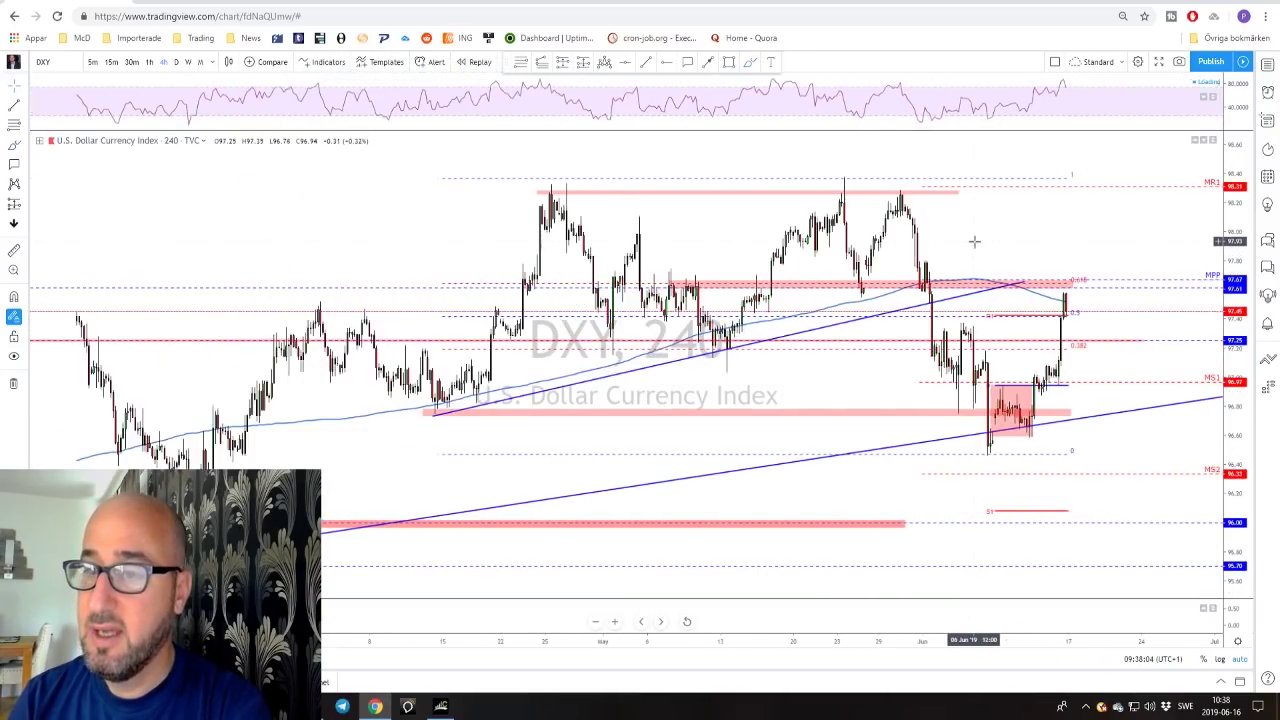
scroll(960, 243, "up", 3)
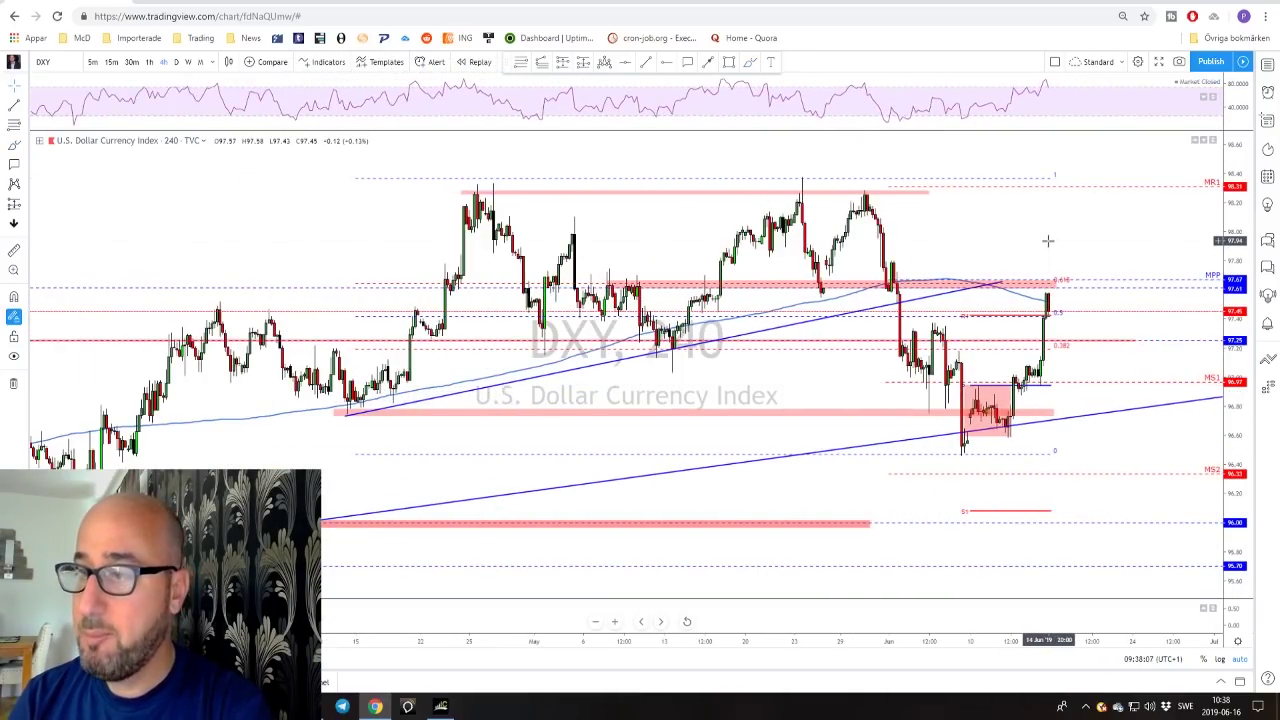
- Try to draw an arrow from the latest price down toward the MS1 level
scroll(1047, 240, "up", 2)
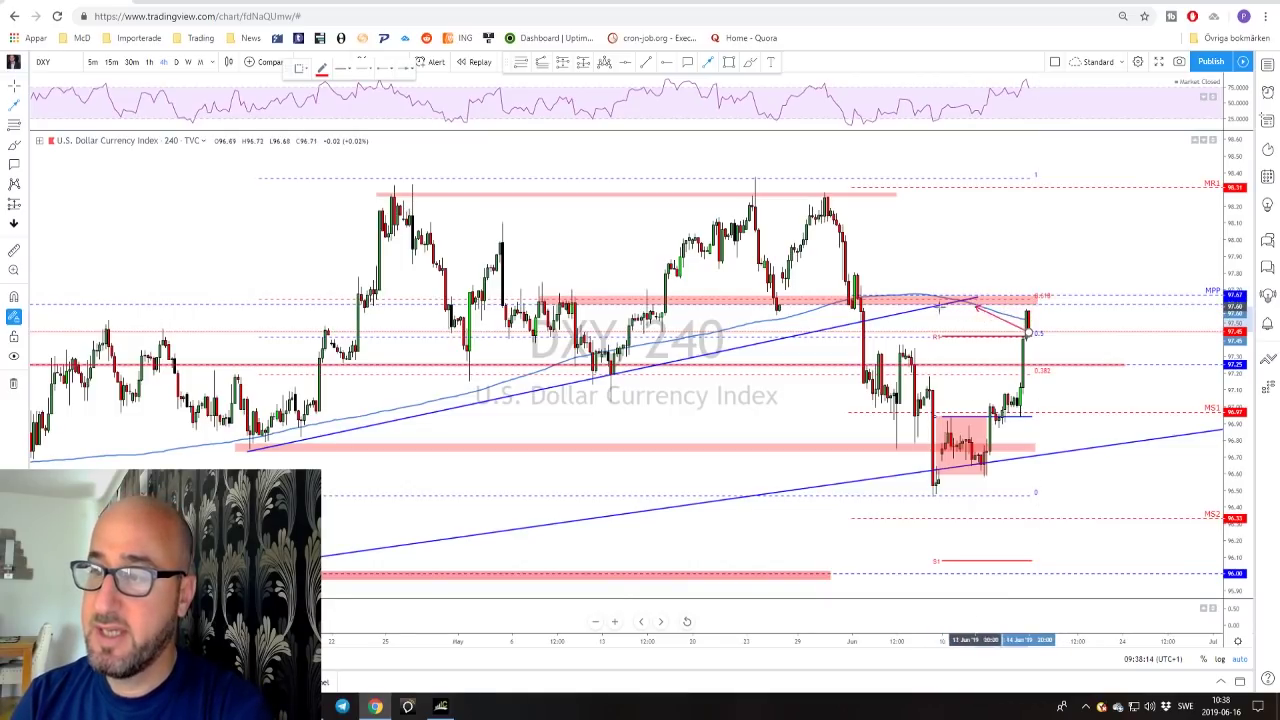
scroll(800, 310, "down", 3)
scroll(677, 318, "down", 5)
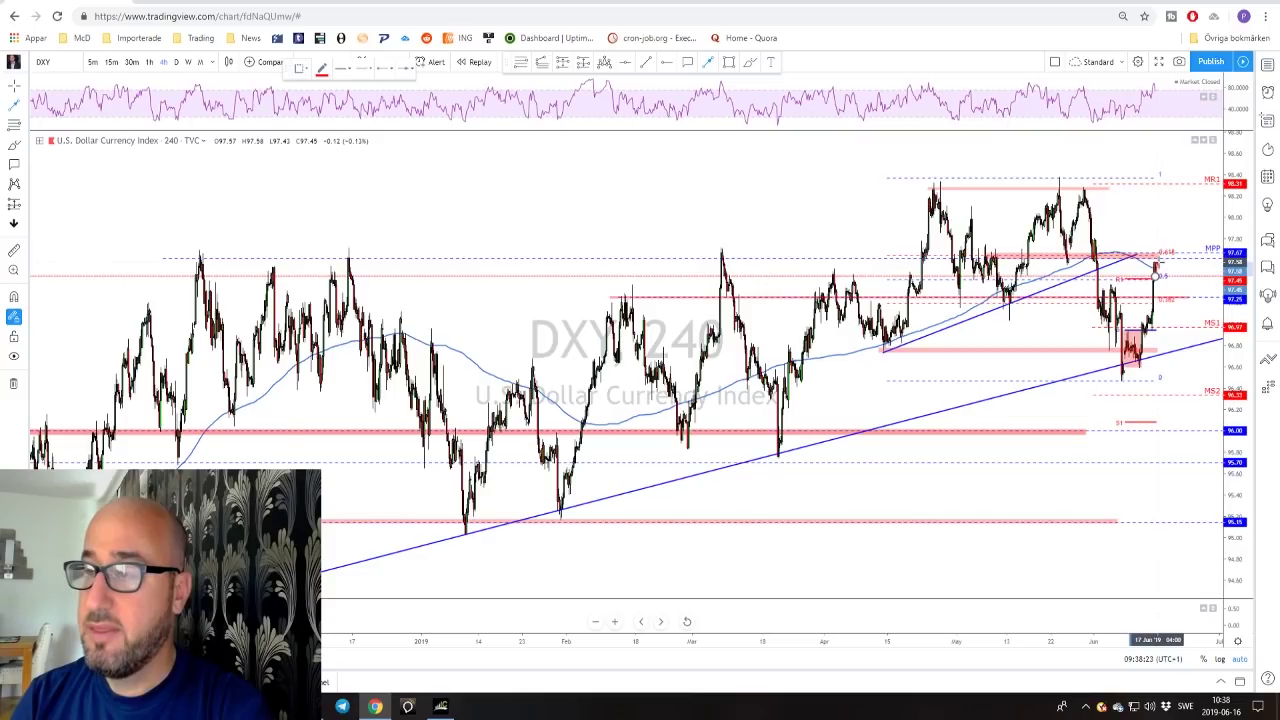
scroll(1182, 323, "up", 2)
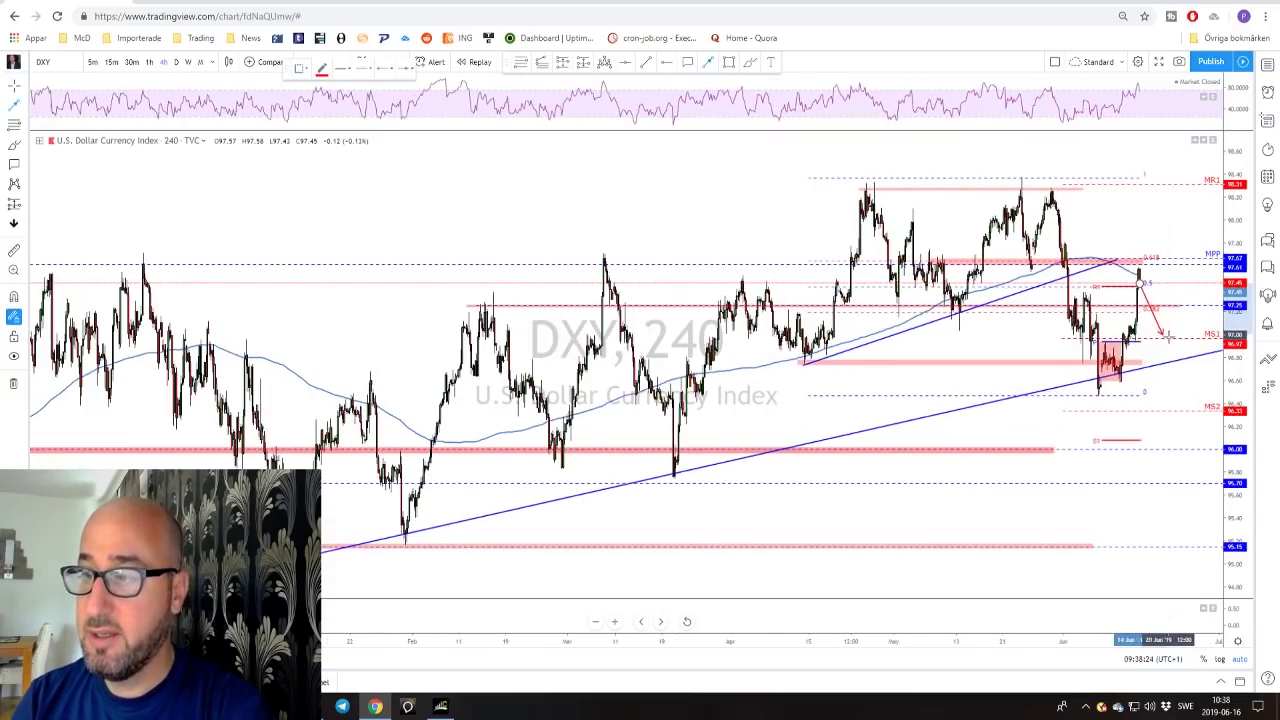
left_click(1160, 346)
- Brush a projected rise from the latest price up to the MR1 level and circle the late-May high
left_click_drag(1170, 226, 1087, 246)
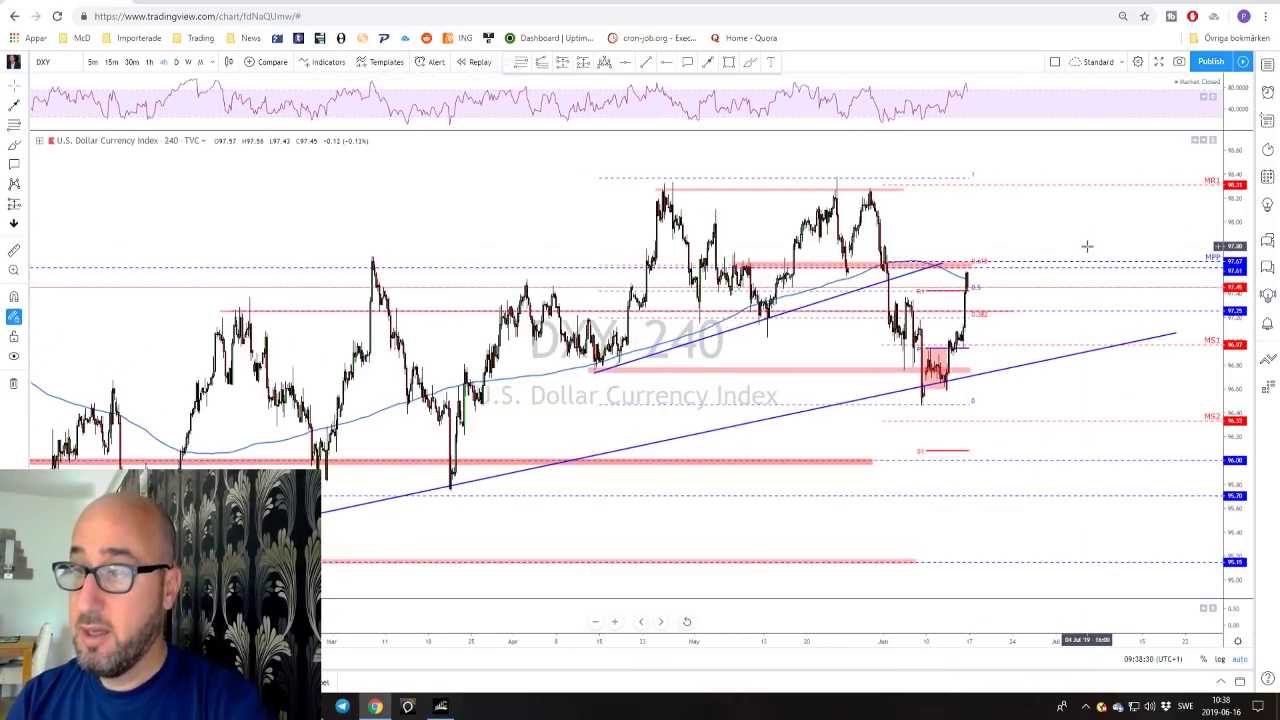
left_click(751, 64)
mouse_move(967, 290)
left_mouse_down()
mouse_move(980, 243)
mouse_move(996, 257)
mouse_move(1026, 179)
left_mouse_up()
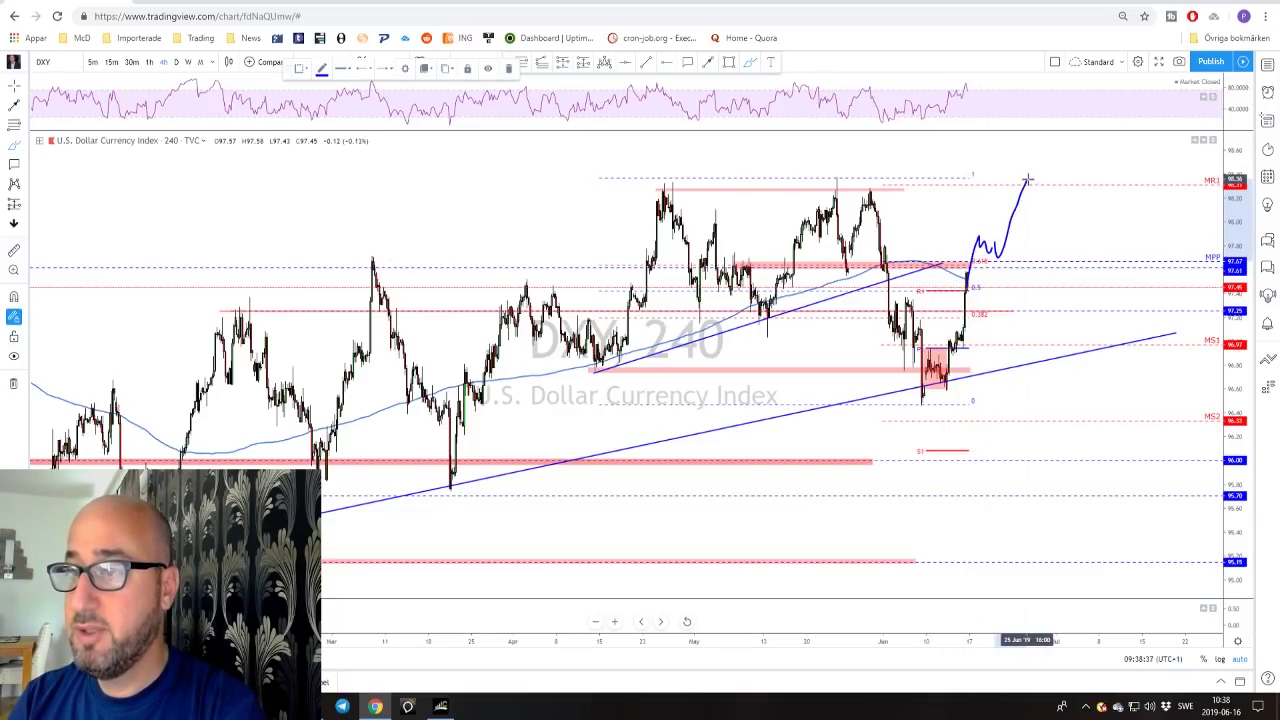
left_click_drag(835, 166, 832, 166)
- Sketch two pullback paths toward the rising trendline, one from the projected MR1 peak and one from a circled MPP zone
left_click_drag(1026, 179, 1118, 340)
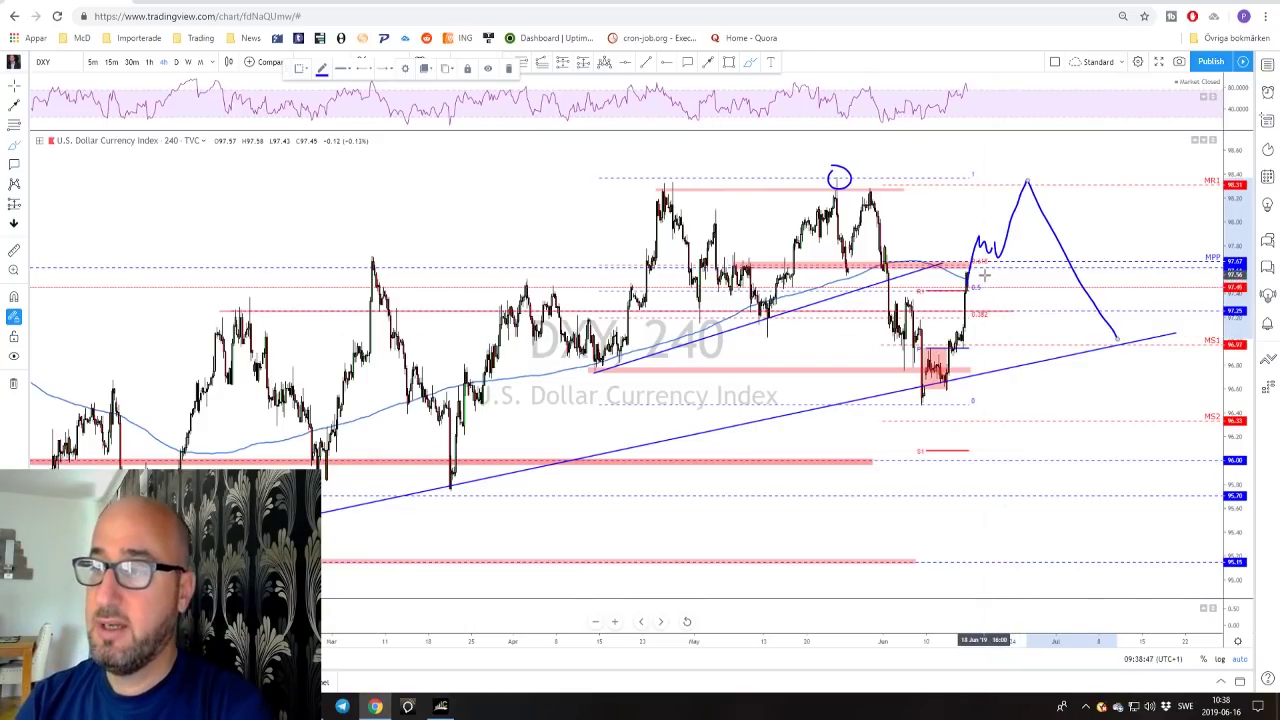
mouse_move(968, 254)
left_mouse_down()
mouse_move(962, 274)
mouse_move(972, 257)
left_mouse_up()
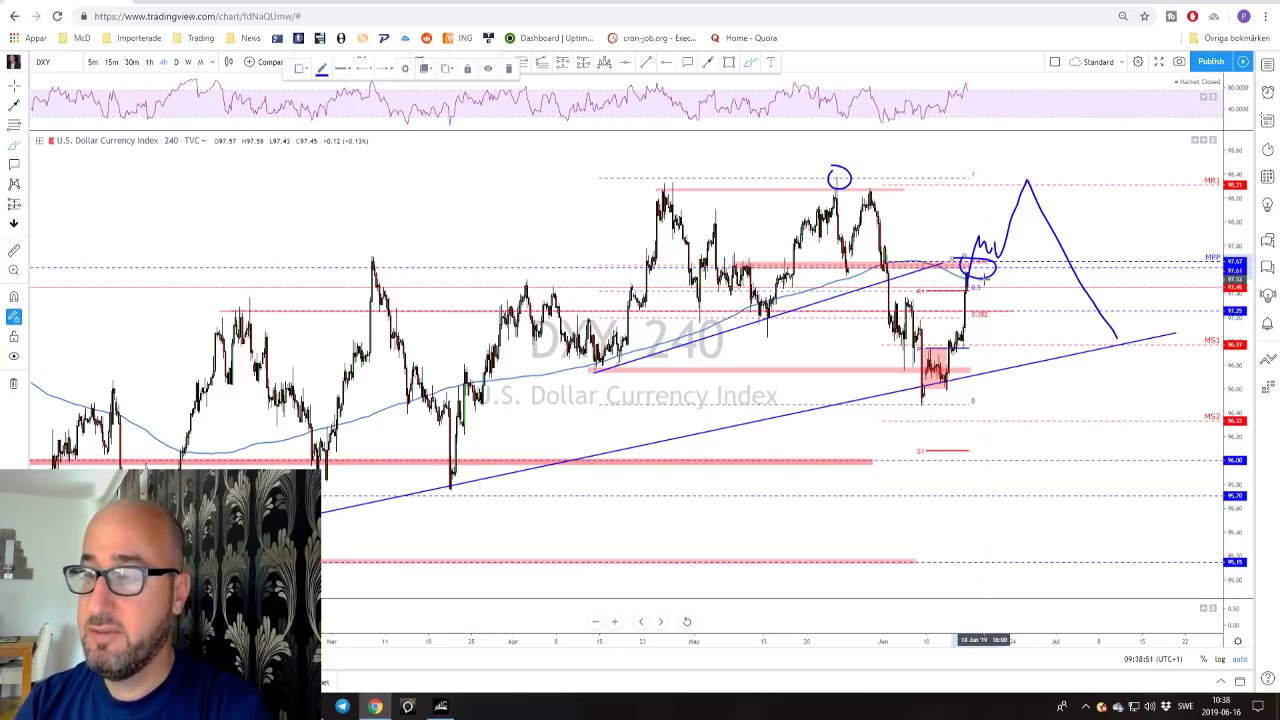
mouse_move(998, 266)
left_mouse_down()
mouse_move(1038, 345)
mouse_move(1056, 346)
left_mouse_up()
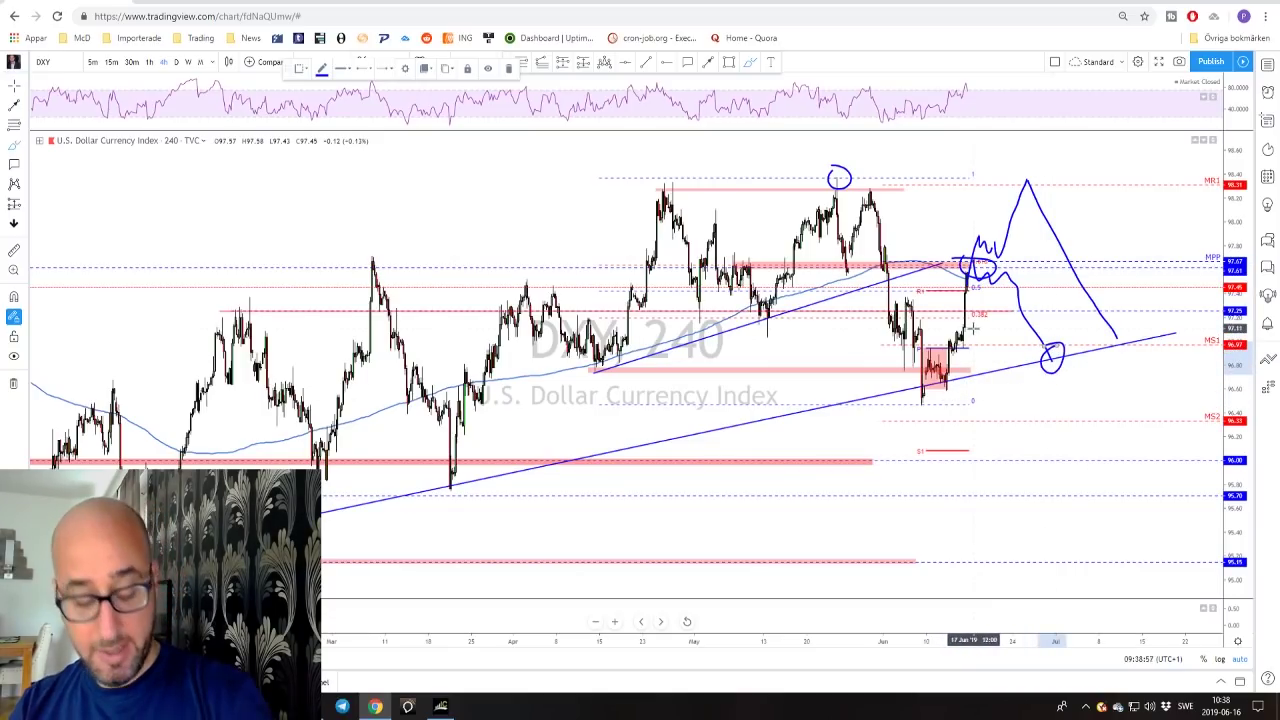
- Undo all the brushed scenario paths and circles on the four-hour chart
key("ctrl+z")
key("ctrl+z")
key("ctrl+z")
key("ctrl+z")
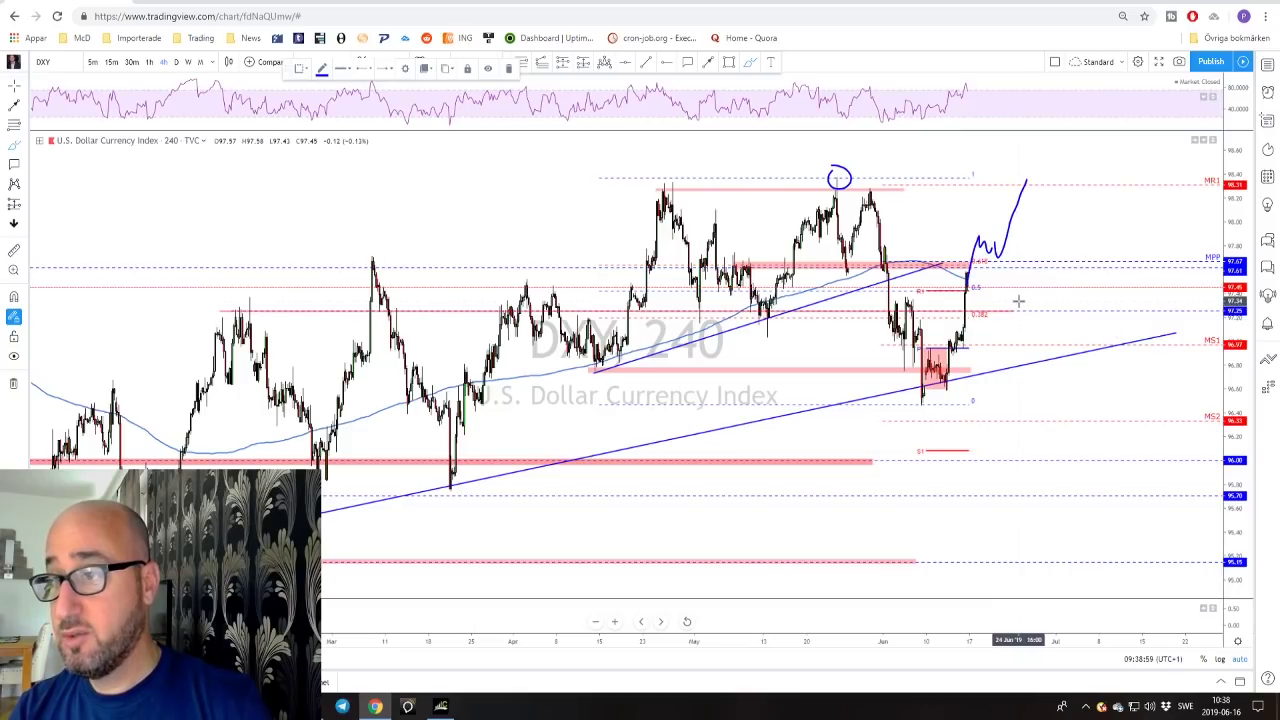
key("ctrl+z")
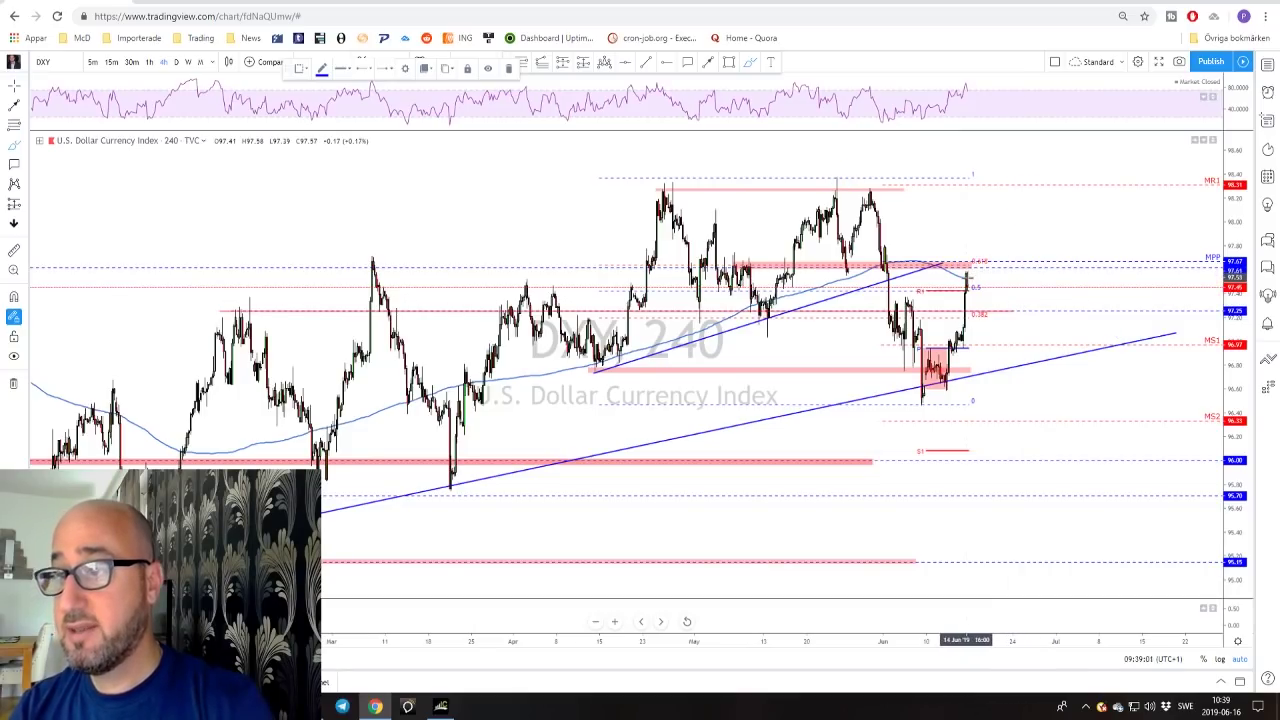
- Sketch a gradual decline to the rising trendline, and replace it with a rise to MR1 whose peak is circled
mouse_move(988, 284)
left_mouse_down()
mouse_move(1056, 300)
mouse_move(1096, 346)
left_mouse_up()
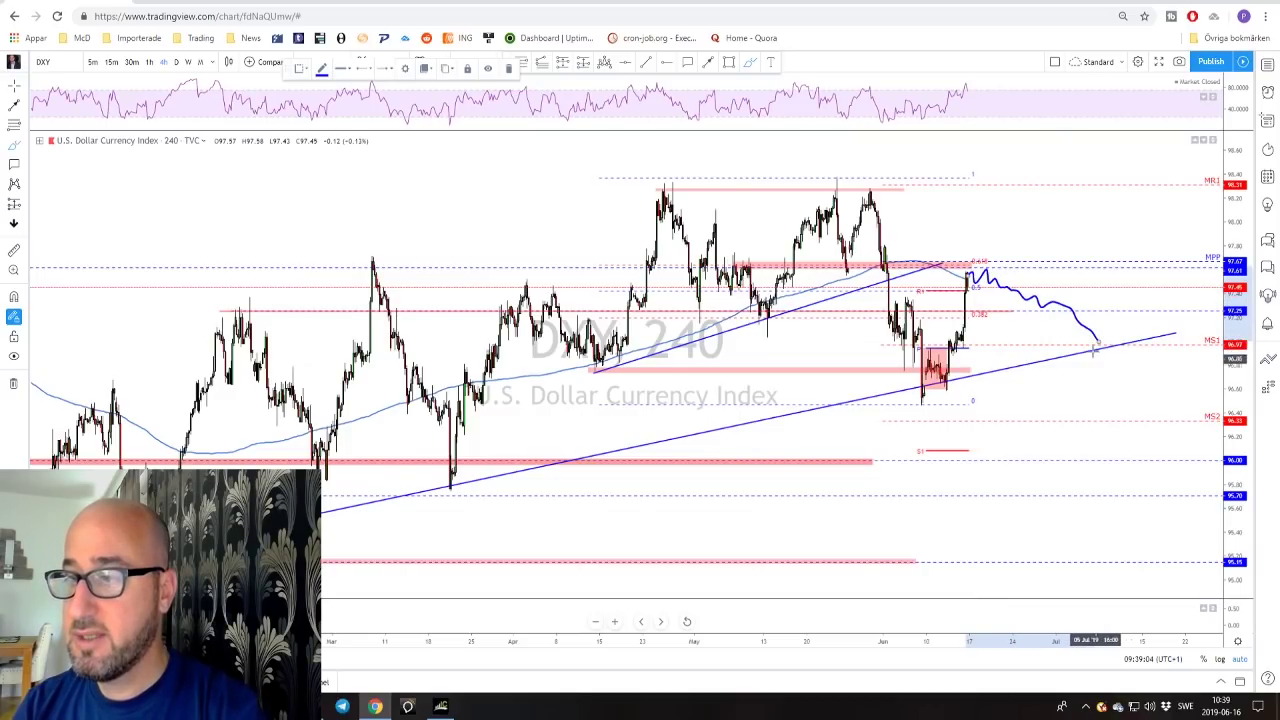
key("Delete")
mouse_move(972, 285)
left_mouse_down()
mouse_move(1036, 169)
mouse_move(1139, 362)
mouse_move(1152, 343)
left_mouse_up()
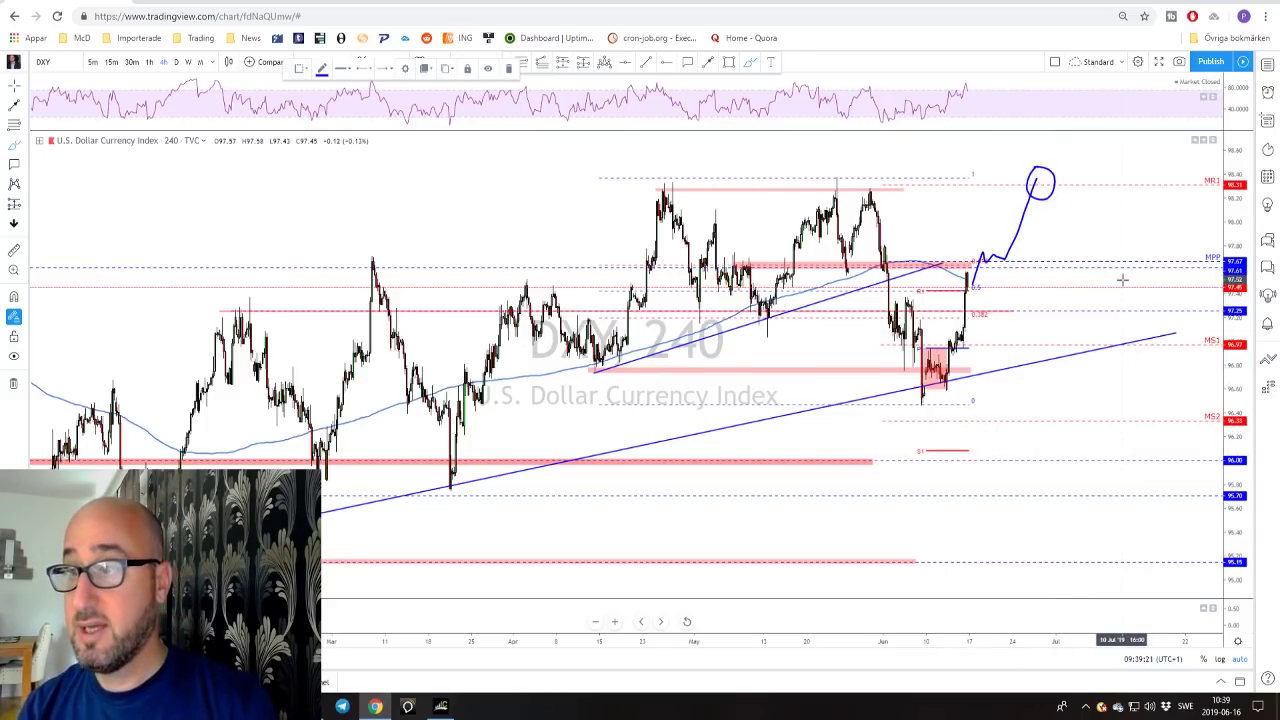
- Bring up the USOIL chart from the watchlist, check the daily timeframe and settle on the weekly timeframe
key("space")
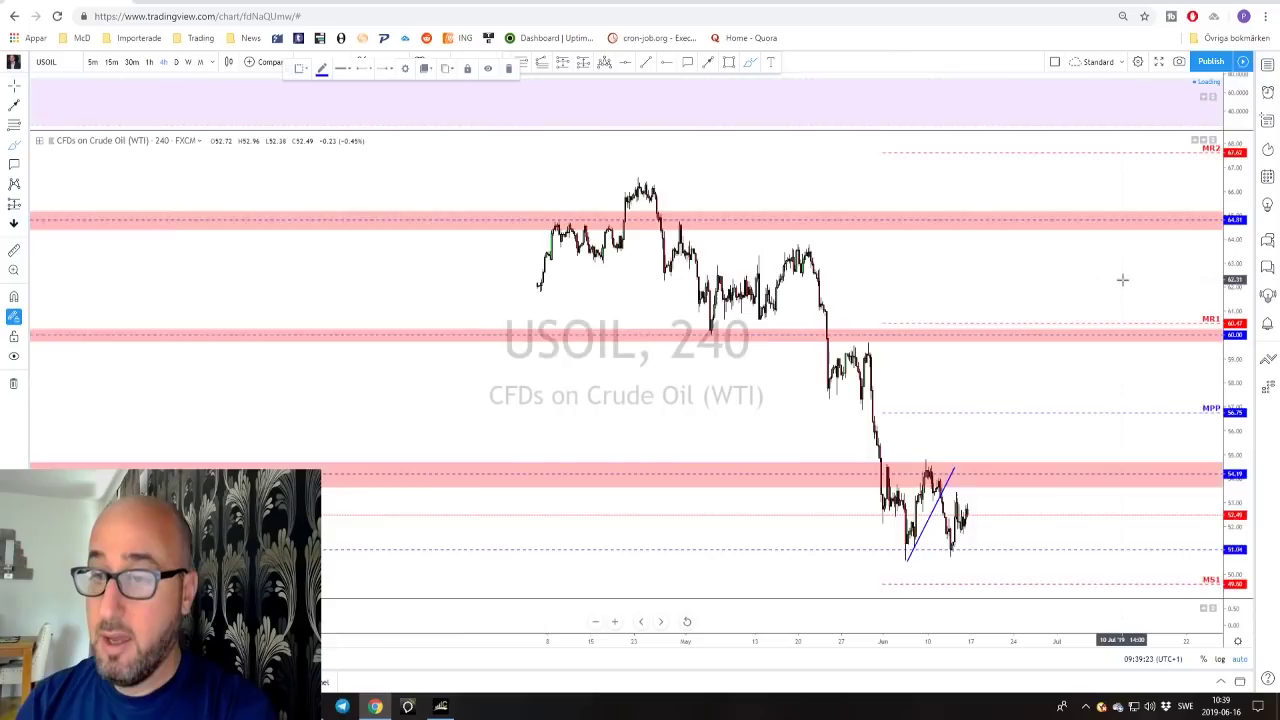
scroll(977, 354, "up", 1)
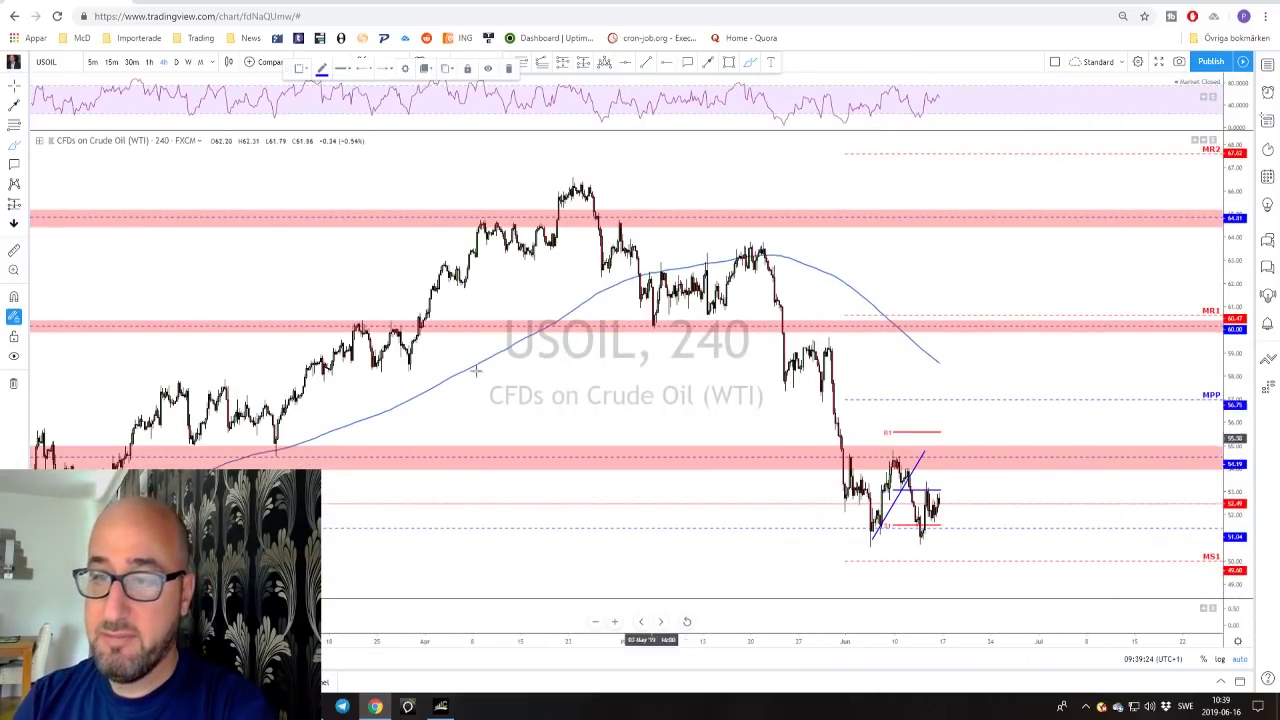
left_click(176, 62)
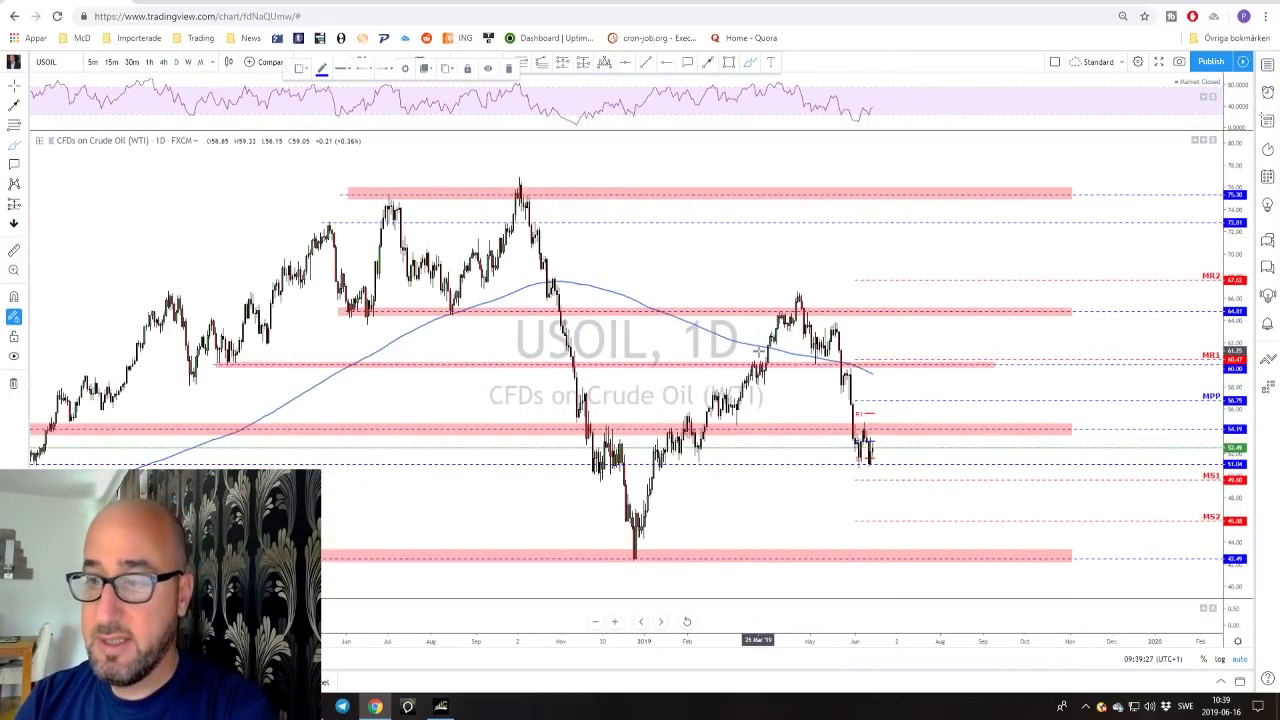
left_click(189, 62)
scroll(650, 470, "up", 3)
scroll(657, 463, "down", 2)
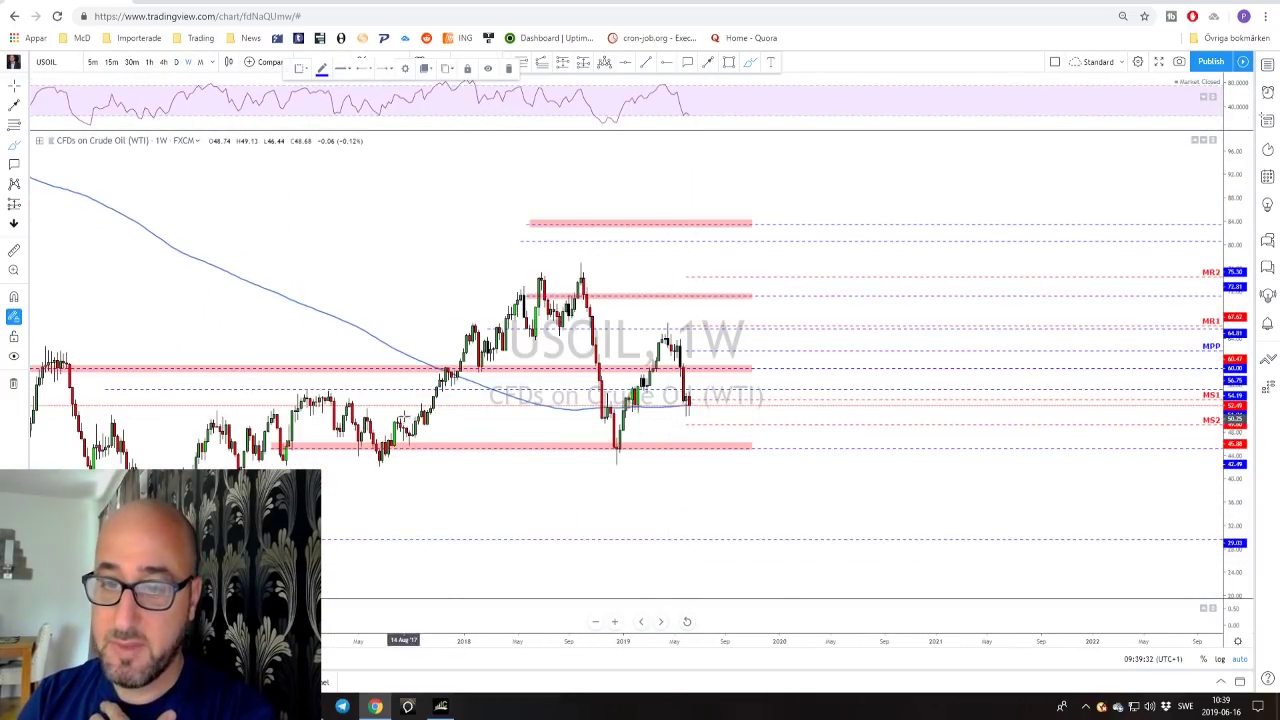
- Brush circles around the past weekly turning points along the 51.04 level, ending at the latest candles
left_click_drag(211, 401, 217, 416)
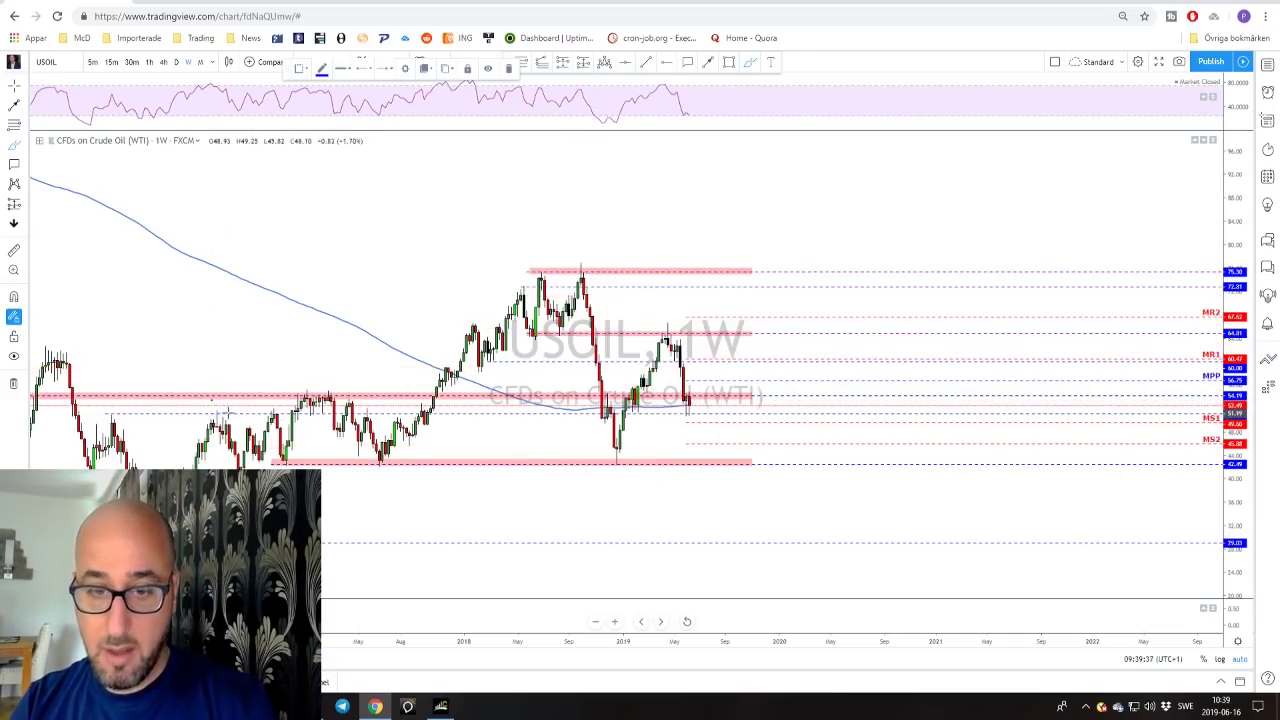
left_click_drag(208, 413, 213, 409)
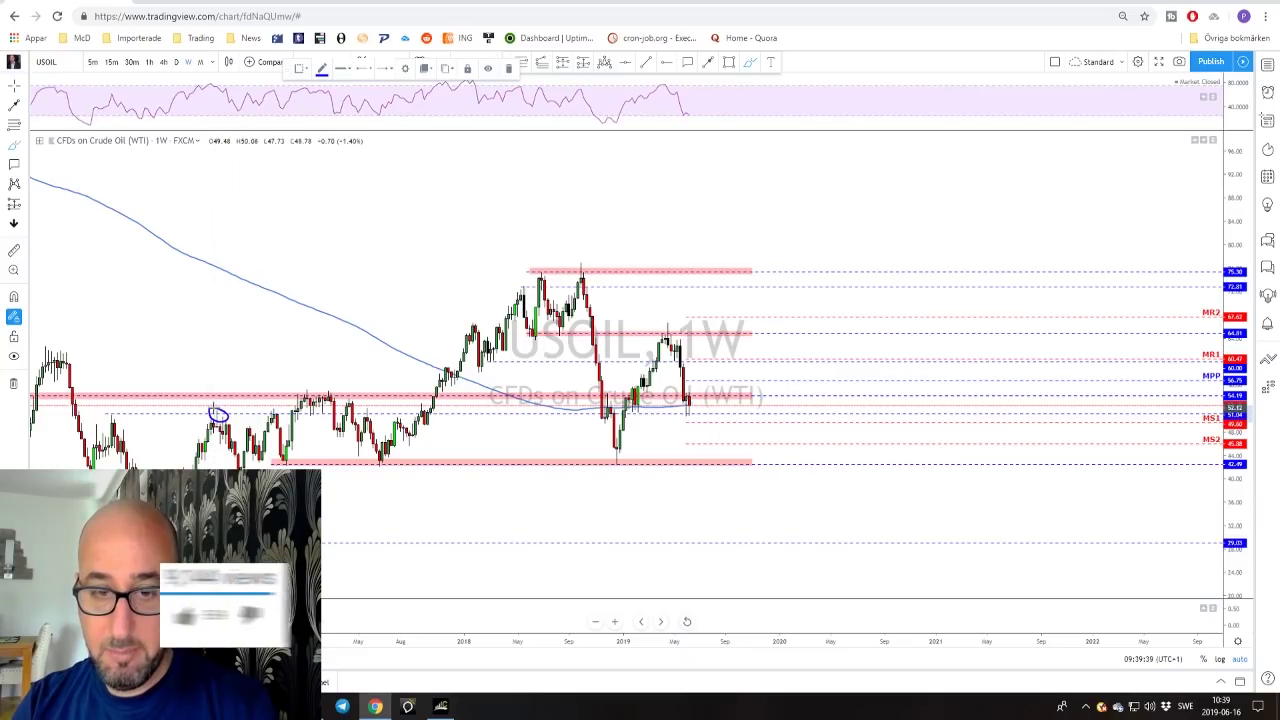
mouse_move(110, 411)
left_mouse_down()
mouse_move(112, 426)
mouse_move(107, 411)
left_mouse_up()
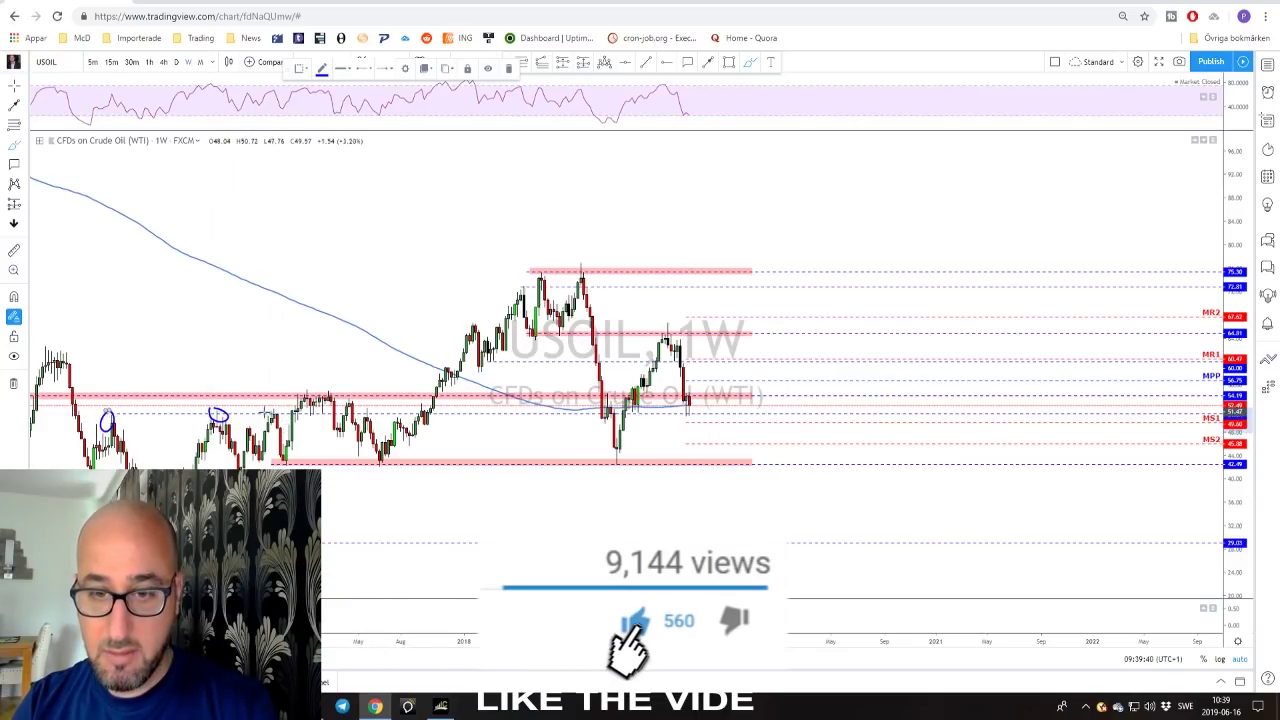
mouse_move(362, 421)
left_mouse_down()
mouse_move(366, 408)
mouse_move(312, 425)
mouse_move(324, 414)
left_mouse_up()
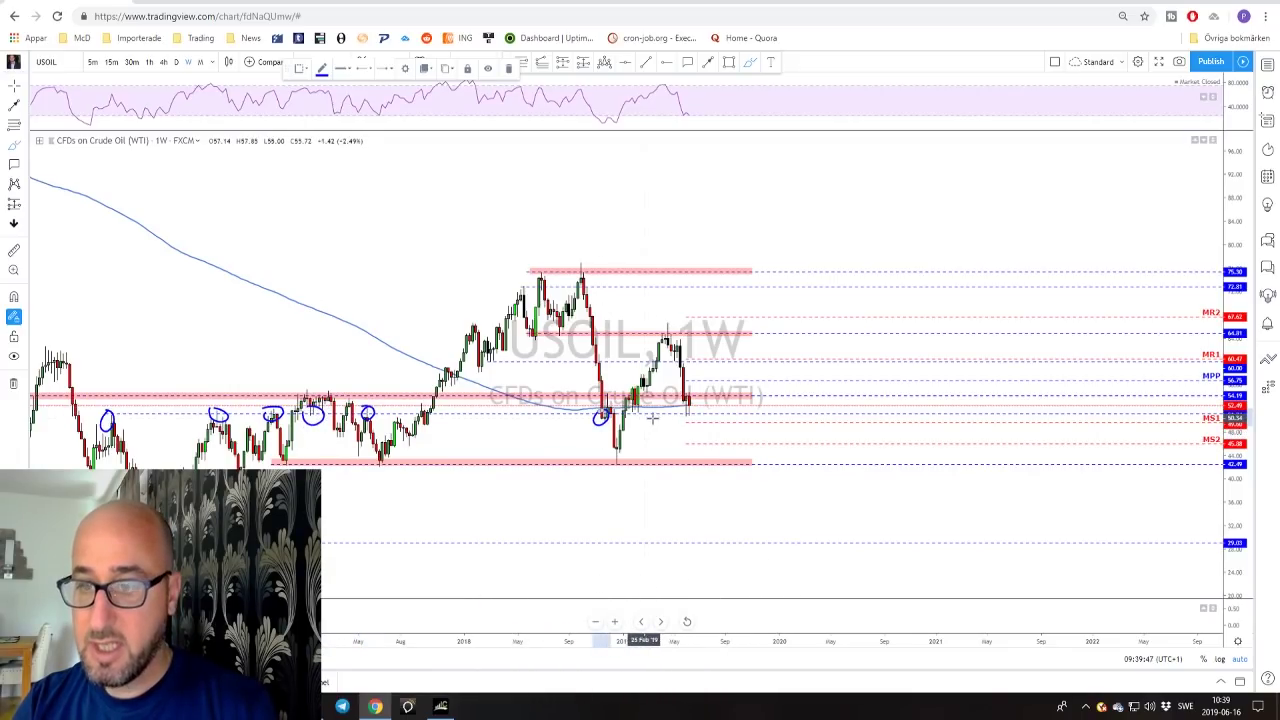
left_click_drag(690, 408, 692, 410)
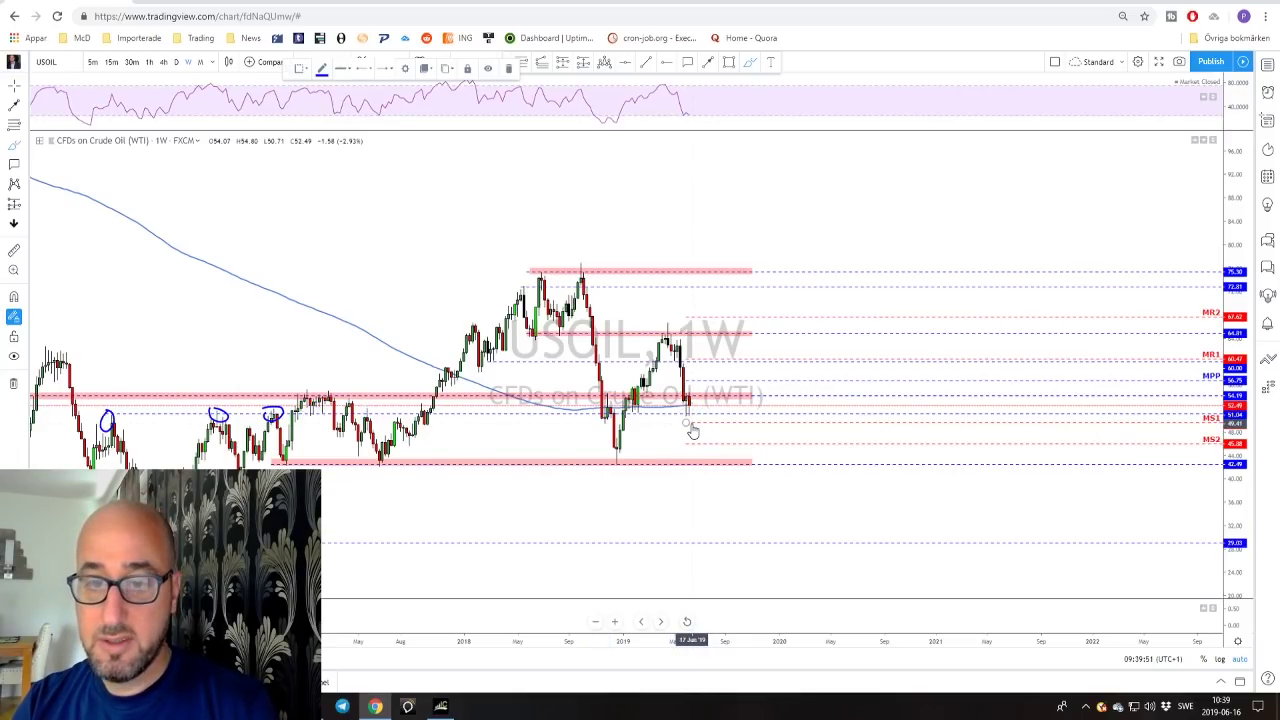
- Circle the two latest weekly lows at the 51.04 level below the moving average, and undo the circle
scroll(692, 430, "down", 3)
scroll(928, 468, "up", 5)
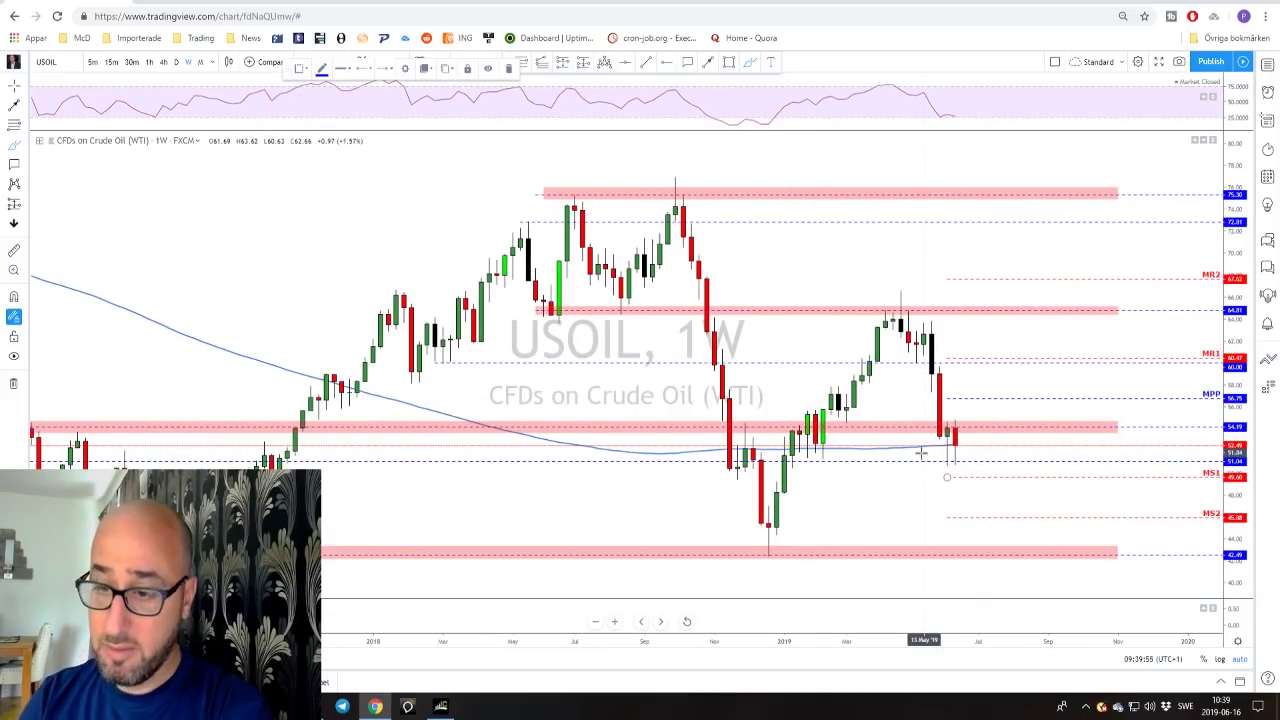
scroll(920, 450, "down", 2)
scroll(990, 420, "up", 1)
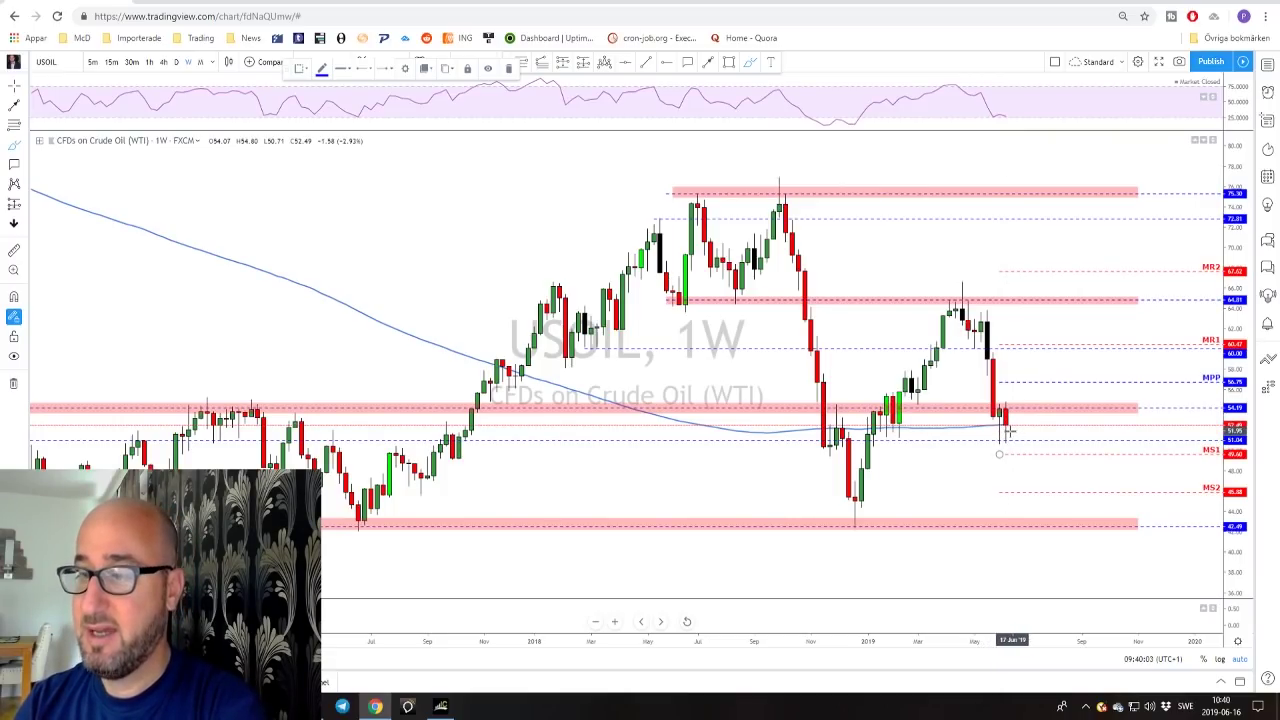
mouse_move(1000, 426)
left_mouse_down()
mouse_move(990, 440)
mouse_move(1010, 440)
left_mouse_up()
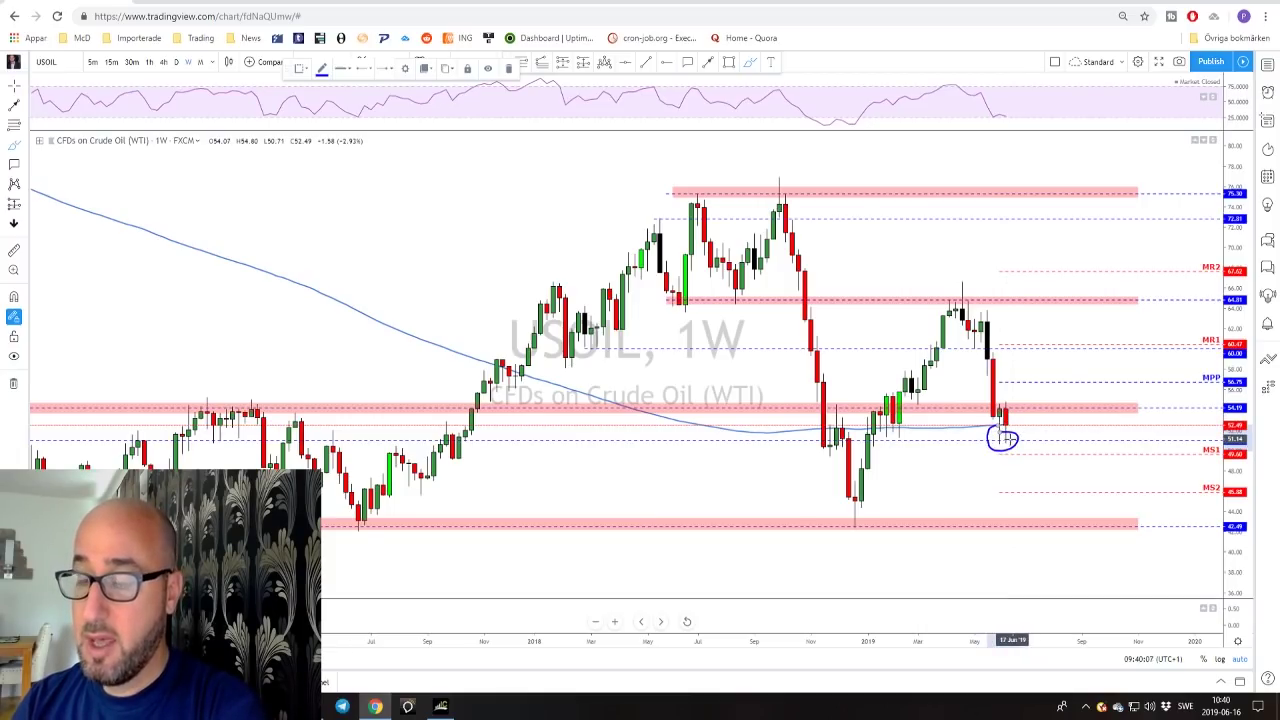
key("ctrl+z")
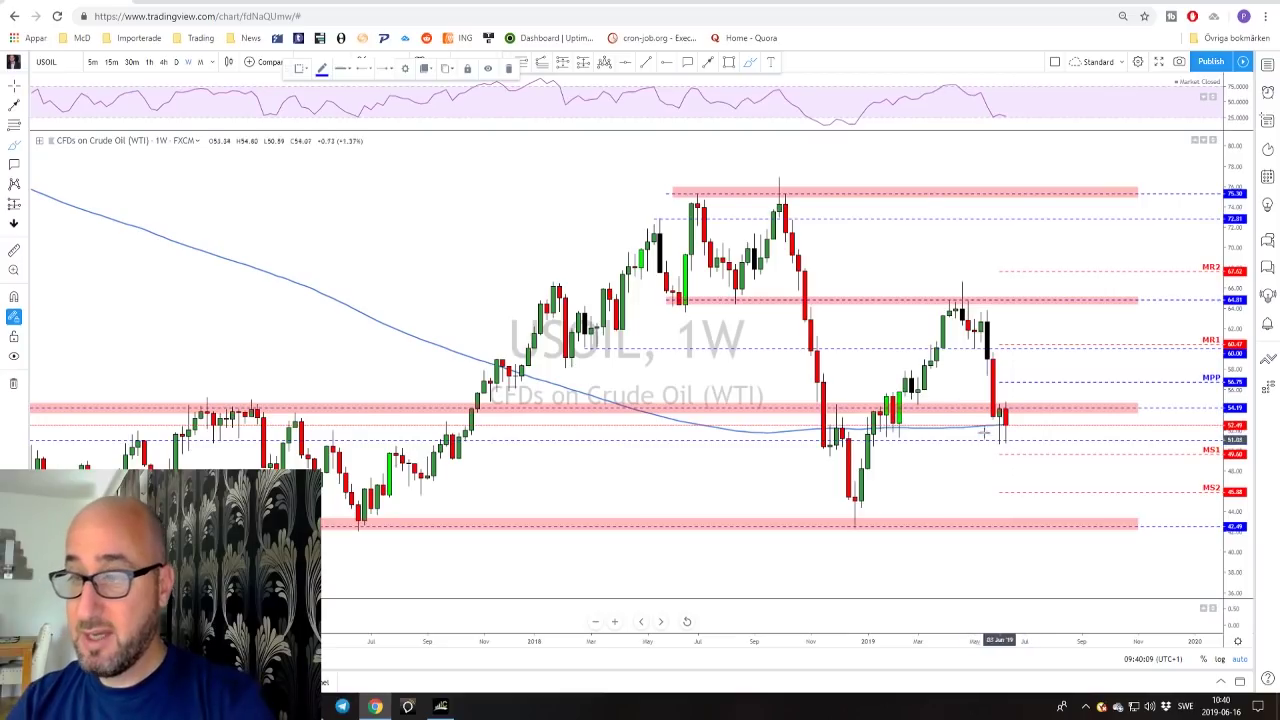
- On the daily chart, brush a line under the two June lows and another under the matching RSI lows, and undo both
left_click(177, 62)
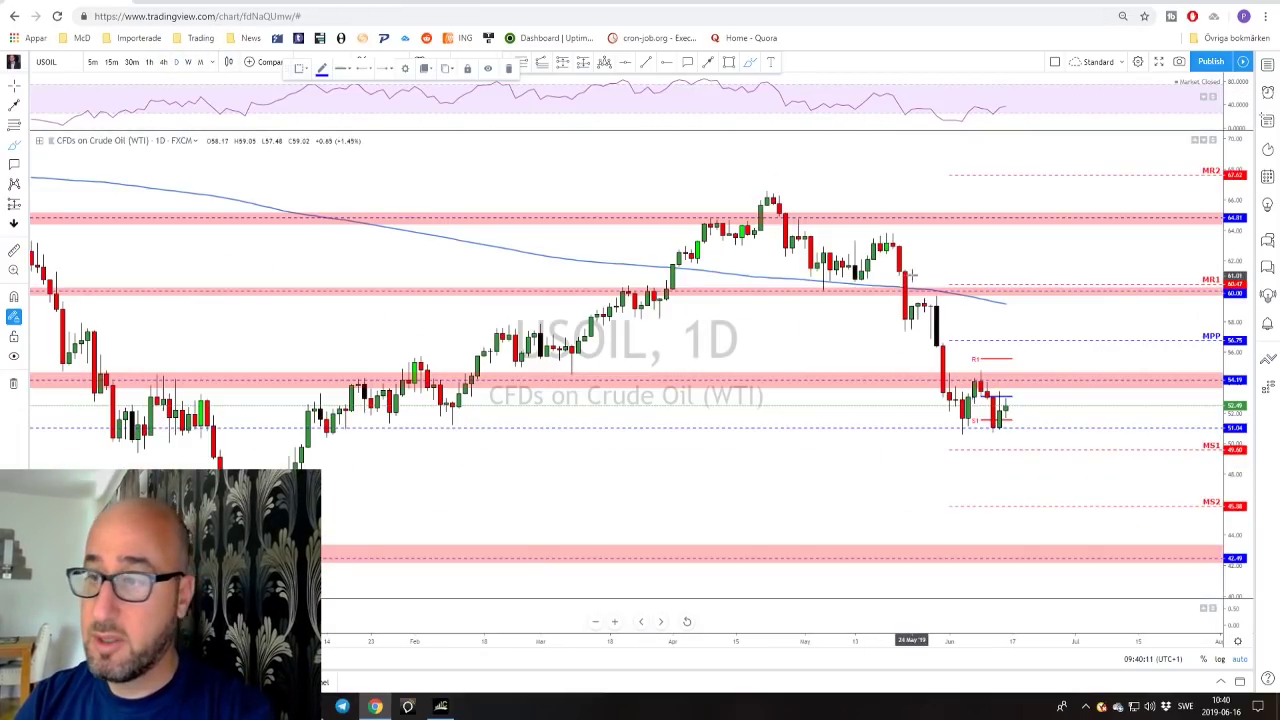
left_click_drag(930, 430, 1010, 428)
left_click_drag(929, 125, 981, 110)
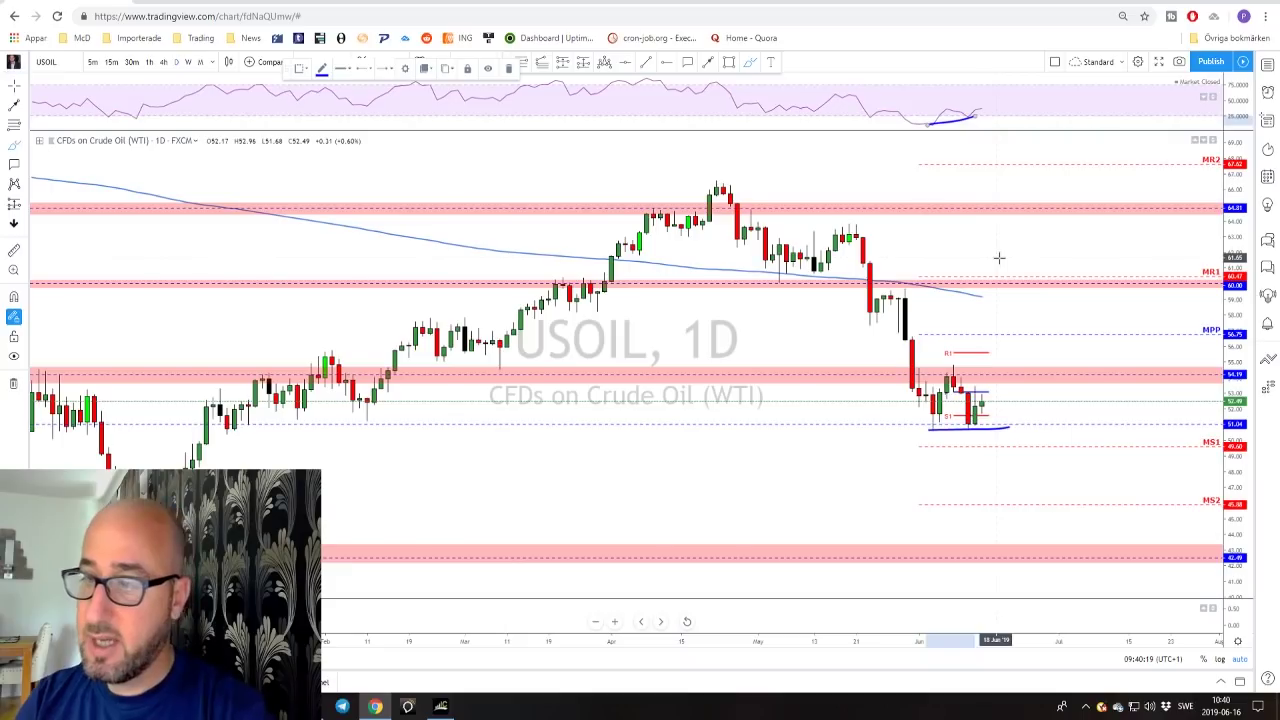
key("ctrl+z")
key("ctrl+z")
- Try brushing upper and lower boundary lines around the June consolidation on the daily chart, and undo them
left_click_drag(945, 362, 1058, 358)
mouse_move(921, 430)
left_mouse_down()
mouse_move(1015, 425)
mouse_move(988, 395)
mouse_move(1007, 422)
mouse_move(1020, 372)
mouse_move(1036, 421)
left_mouse_up()
key("ctrl+z")
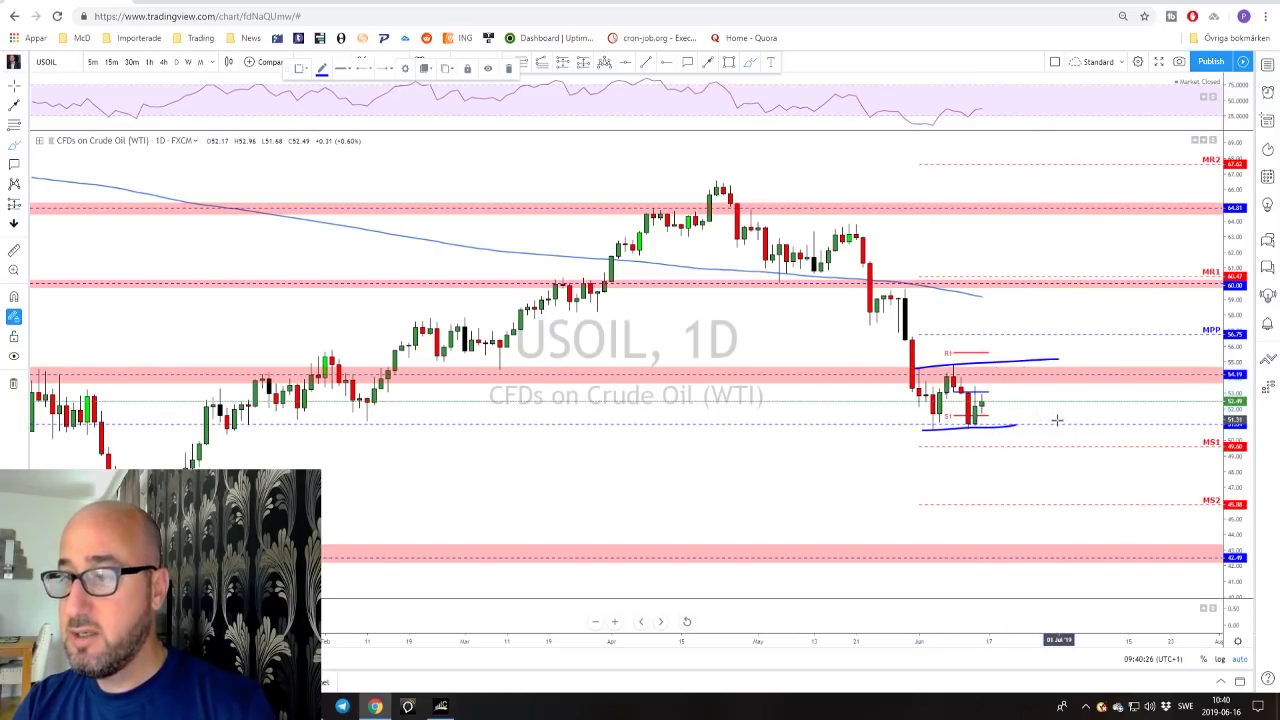
key("ctrl+z")
left_click_drag(920, 430, 1010, 418)
key("ctrl+z")
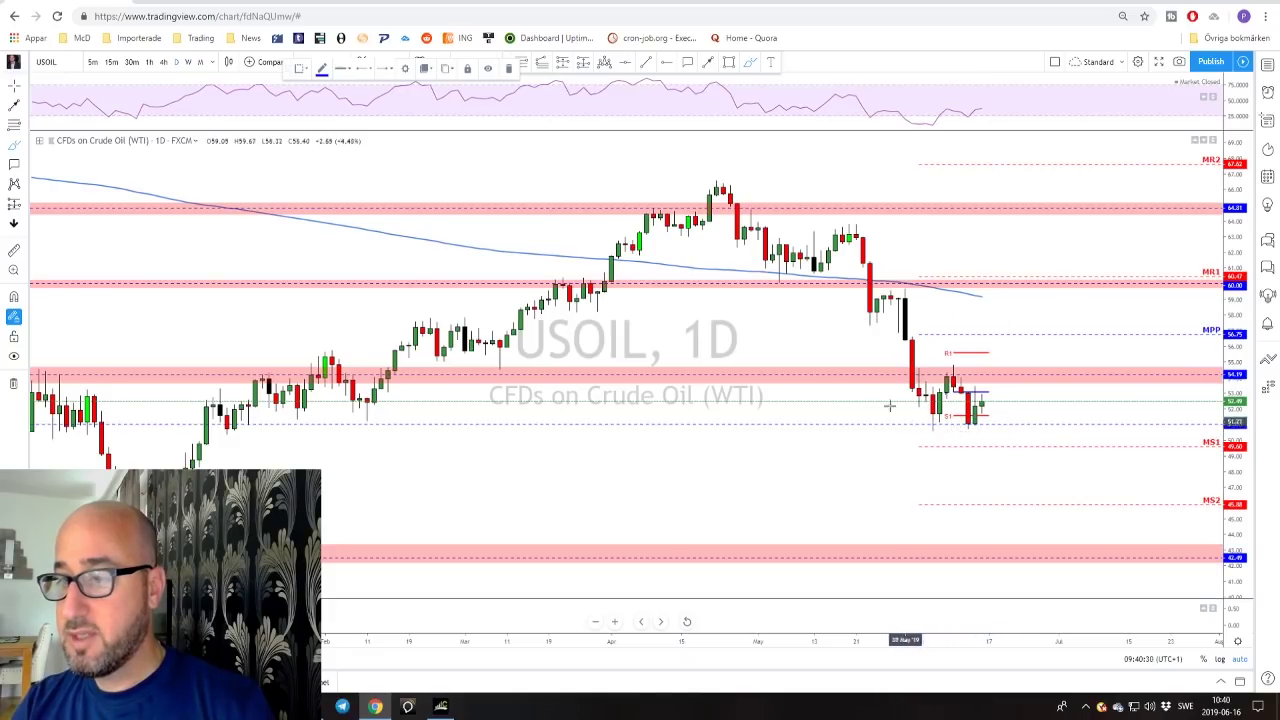
- Switch to the four-hour chart and undo the brushed breakout path above the June range
left_click(163, 62)
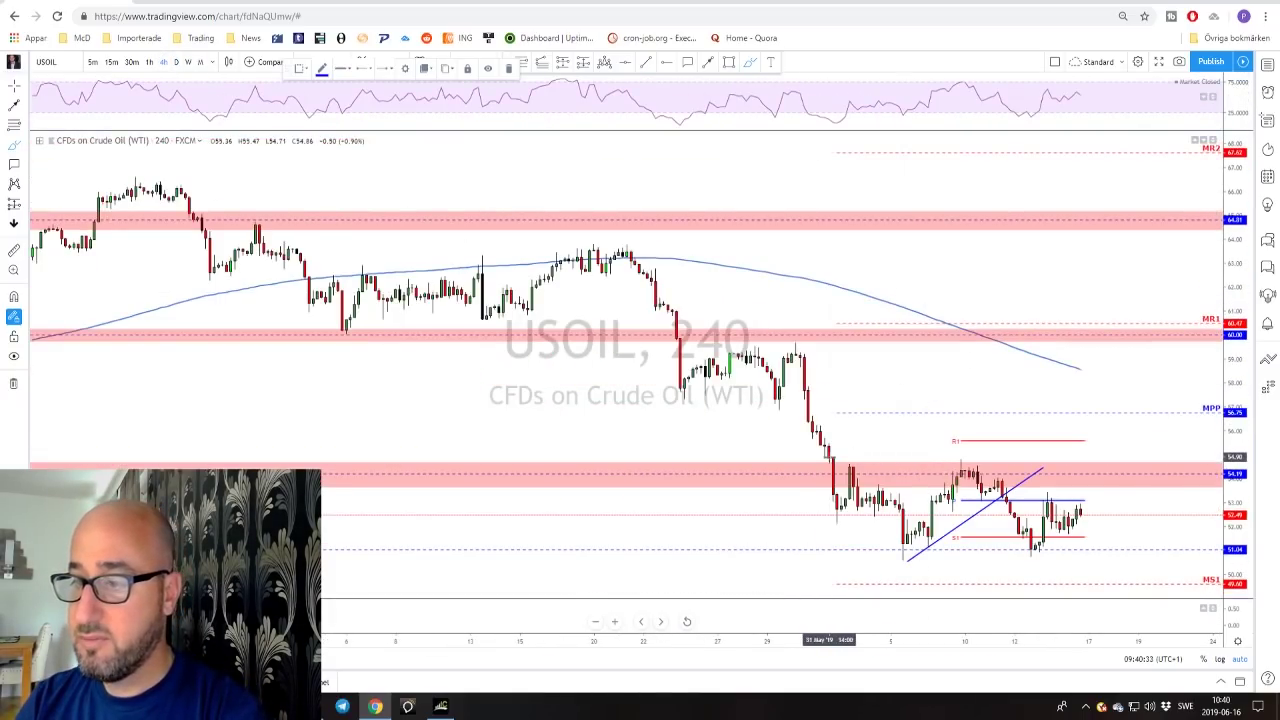
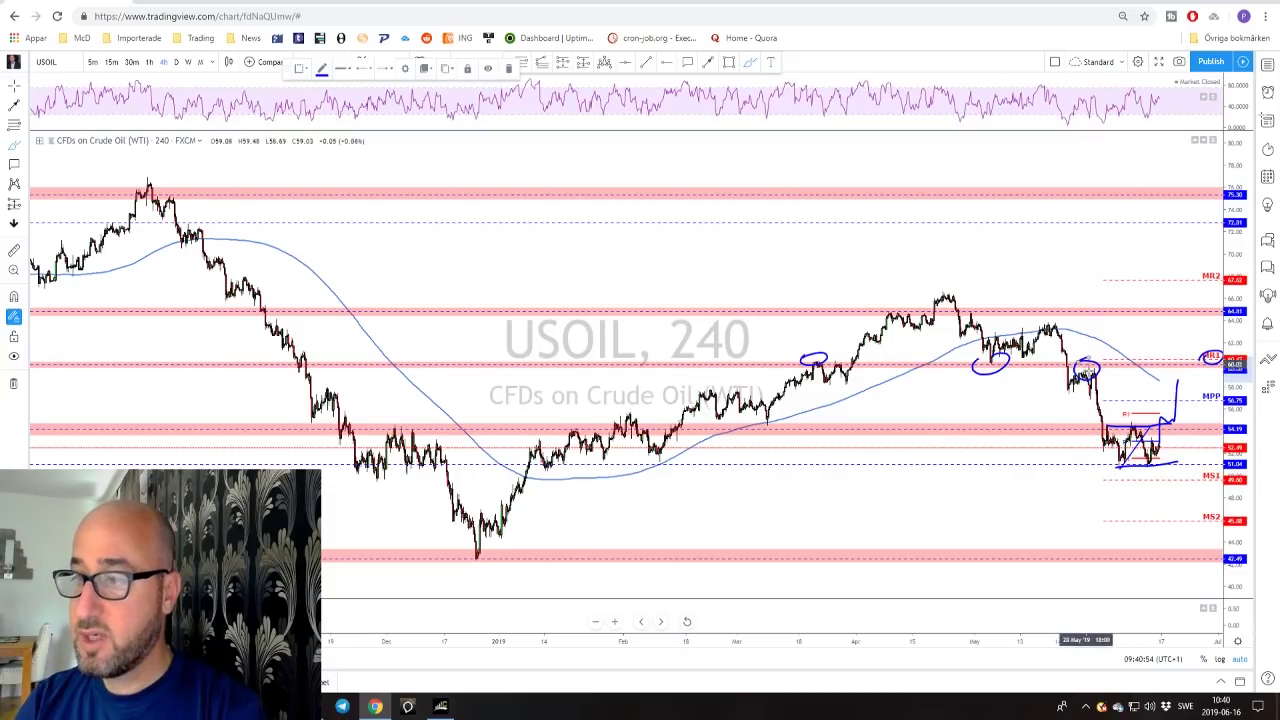
scroll(1132, 398, "up", 5)
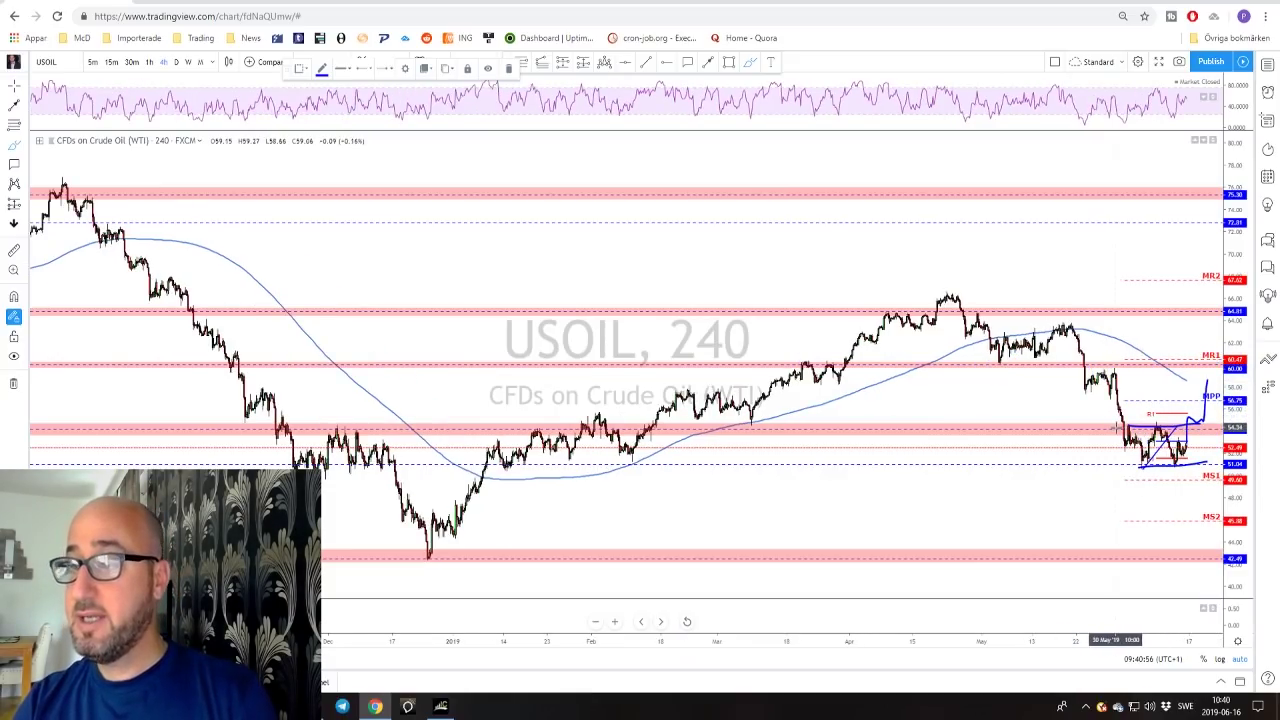
scroll(1112, 429, "up", 4)
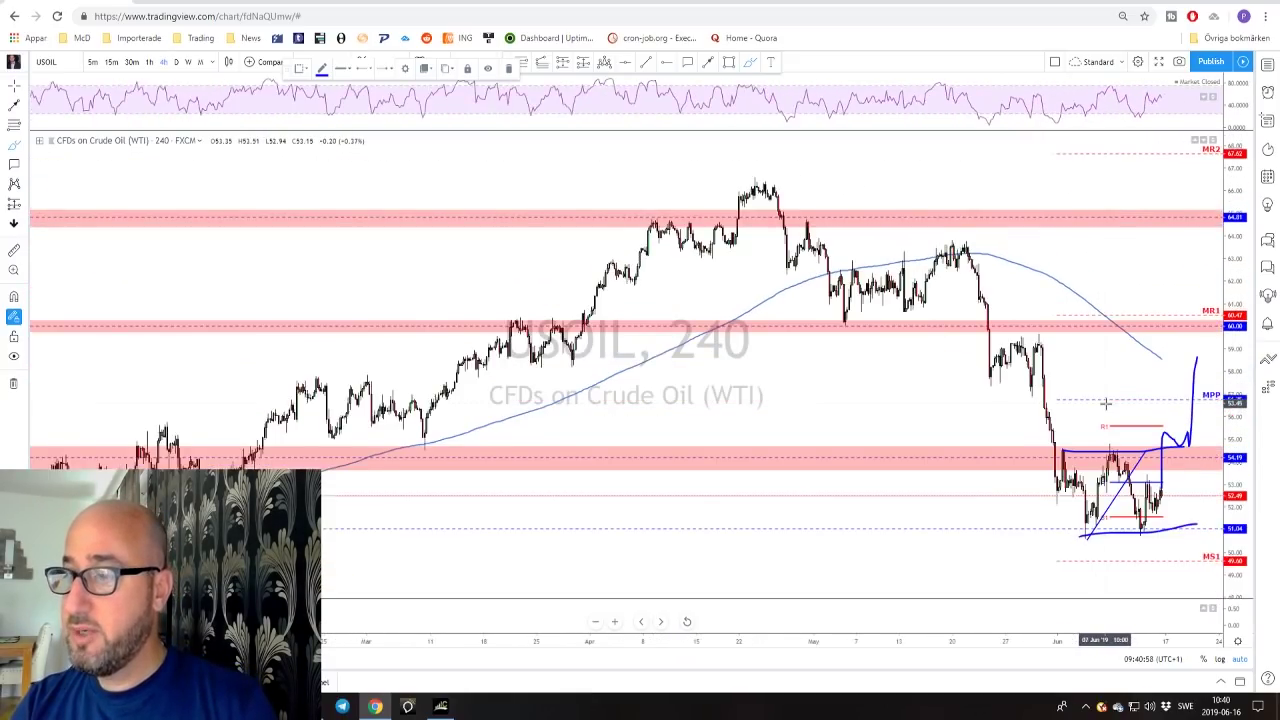
key("ctrl+z")
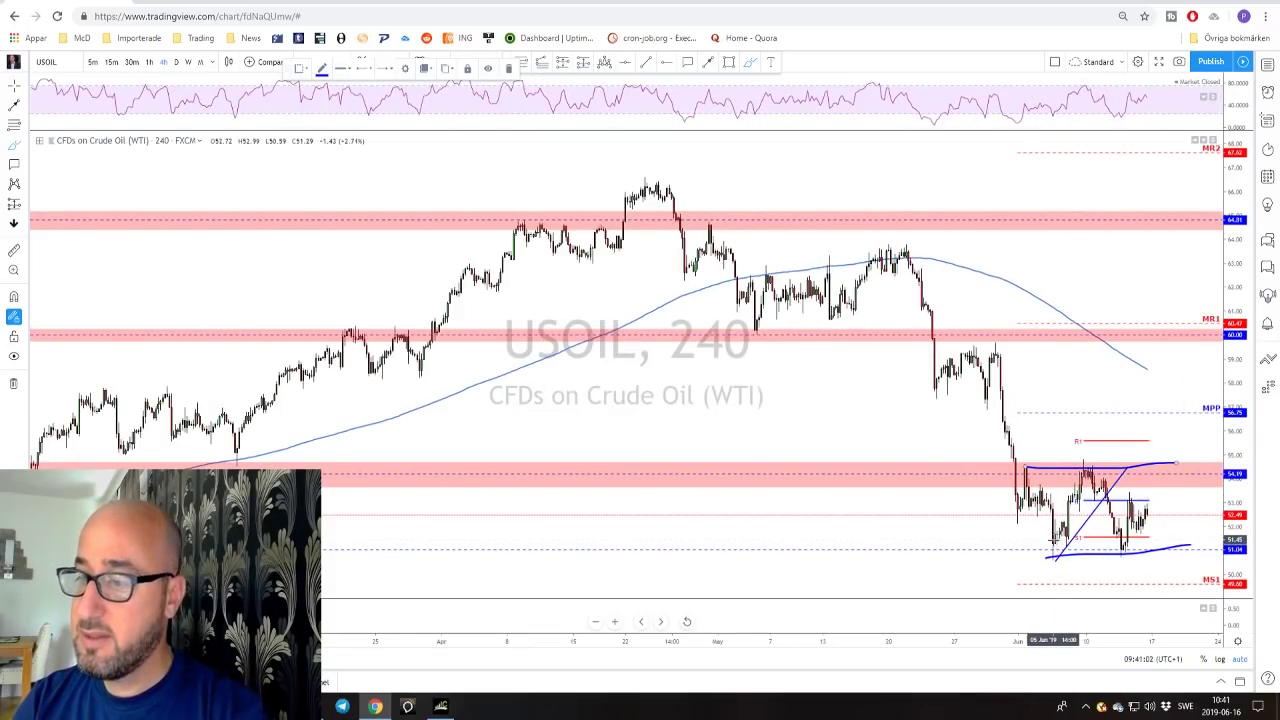
- Draw two red arrows pointing up at the two June lows near the 51.04 level on the four-hour chart
scroll(1118, 545, "down", 2)
left_click_drag(1120, 471, 988, 497)
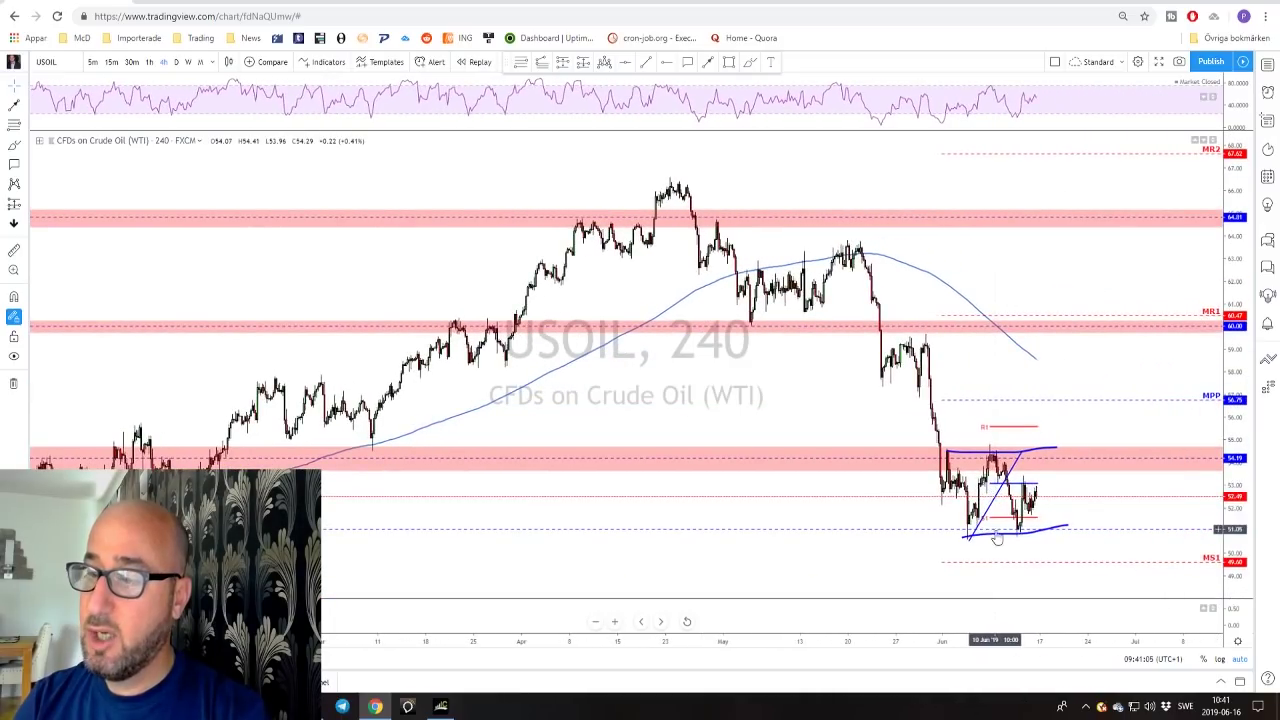
left_click(710, 63)
left_click(965, 535)
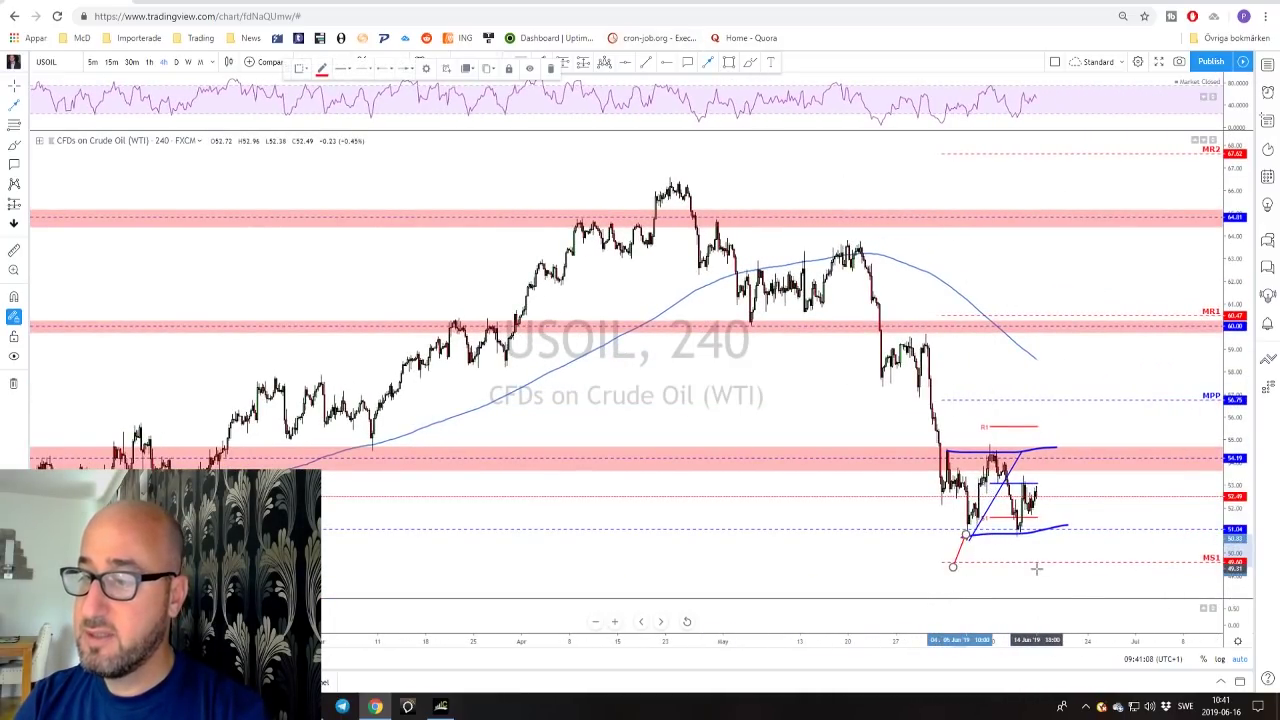
left_click(1033, 568)
left_click(1022, 535)
- With the Brush, circle the December 2018 low in the 42.49 zone and sketch a downward stroke below the 51.04 level
scroll(1033, 568, "down", 5)
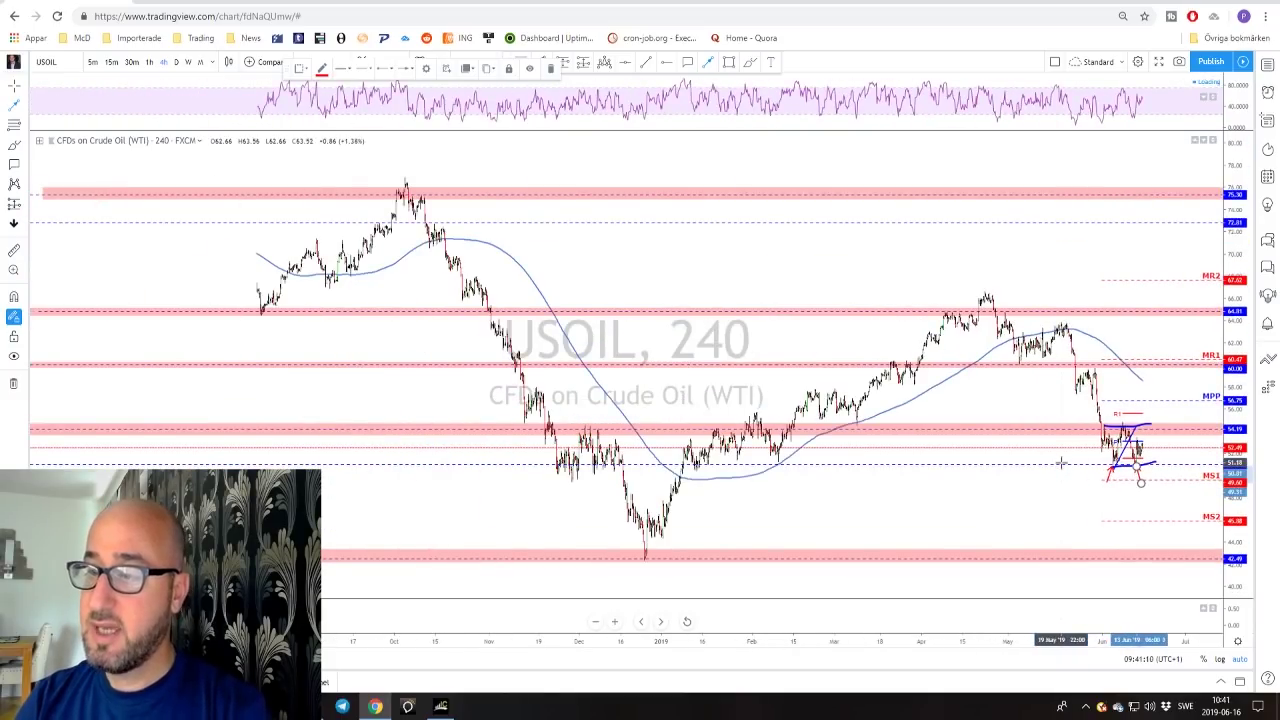
left_click(749, 62)
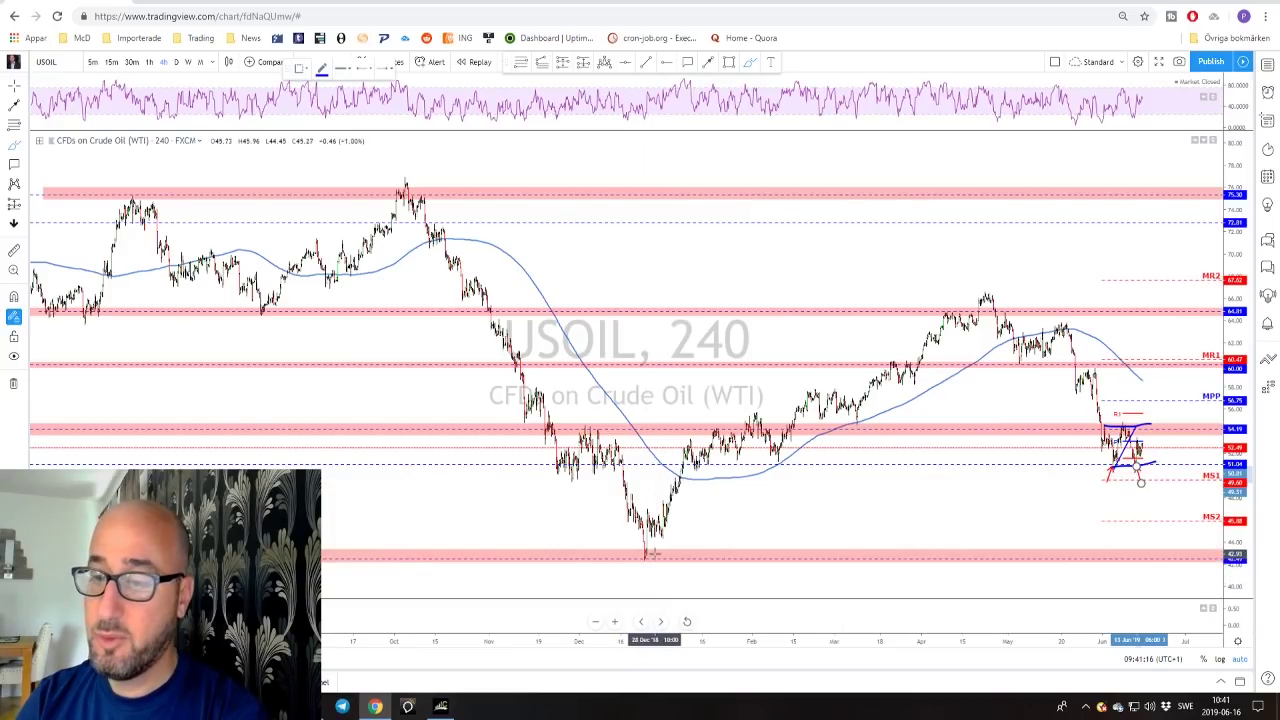
left_click_drag(641, 546, 645, 548)
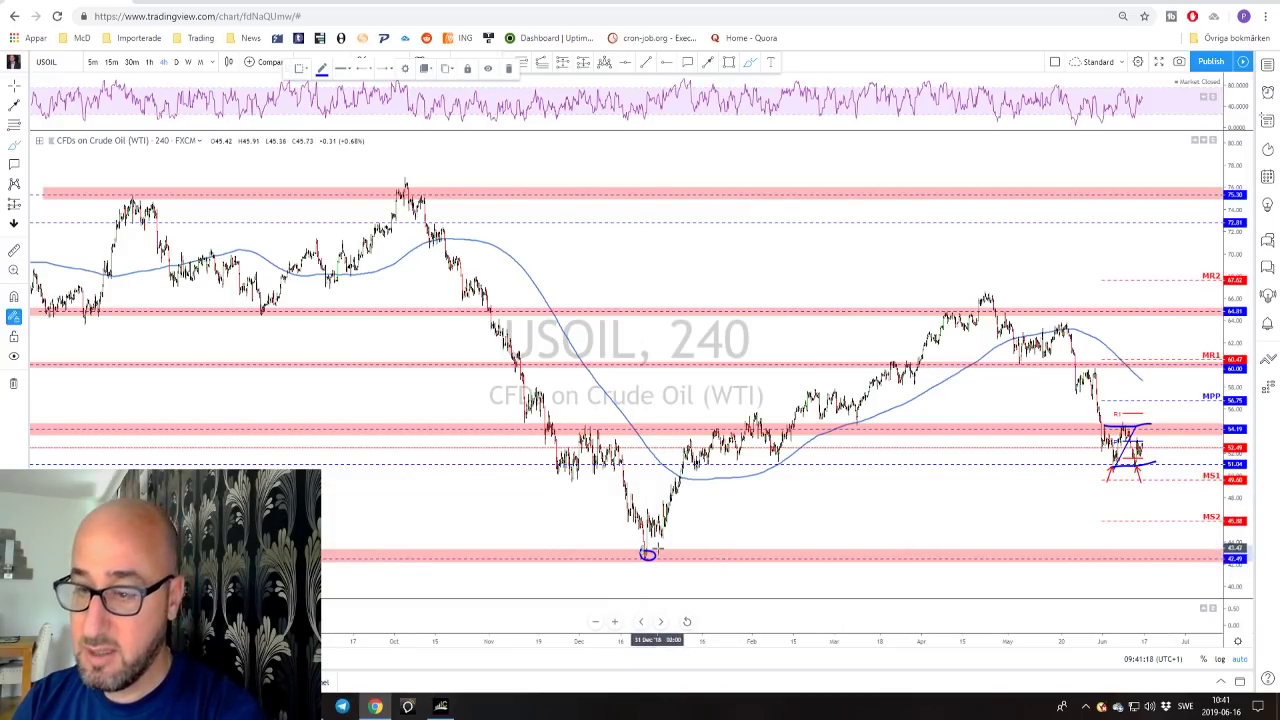
mouse_move(893, 471)
left_mouse_down()
mouse_move(960, 545)
mouse_move(993, 550)
left_mouse_up()
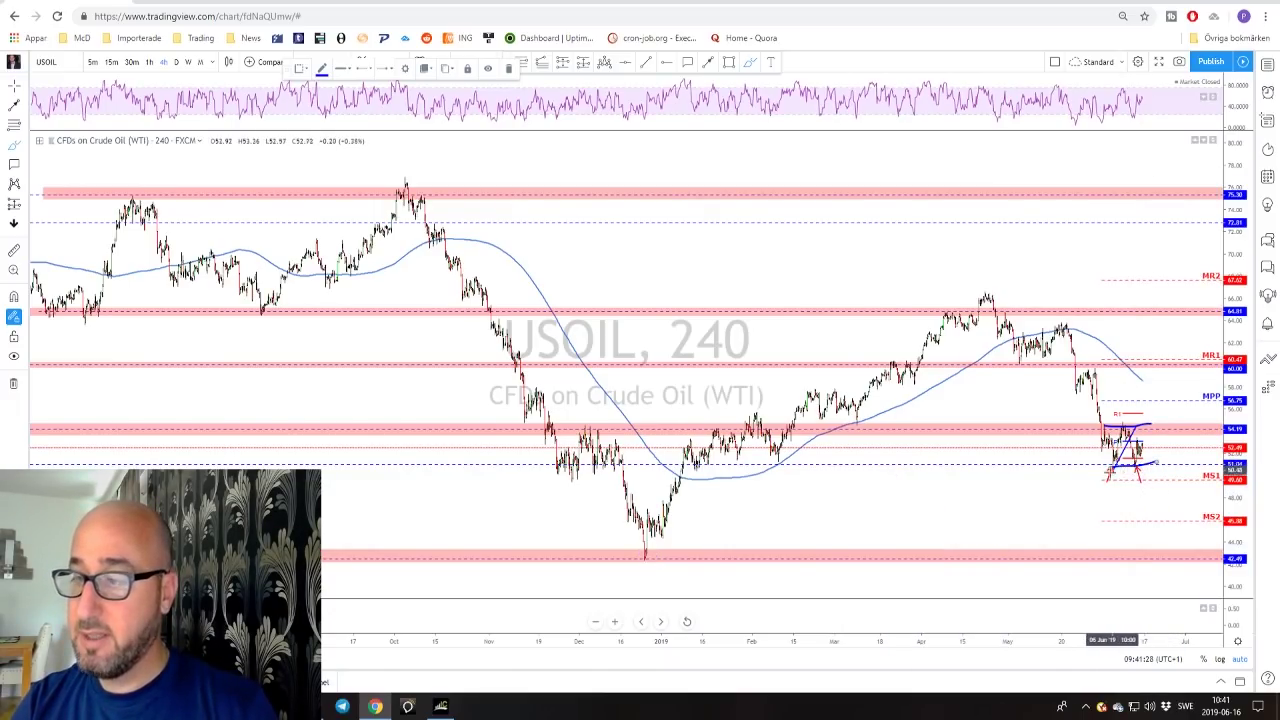
- On the daily chart, brush a breakout above the circled June high, continuing up to a circled target at the 60.00 zone near MR1
scroll(1130, 468, "up", 5)
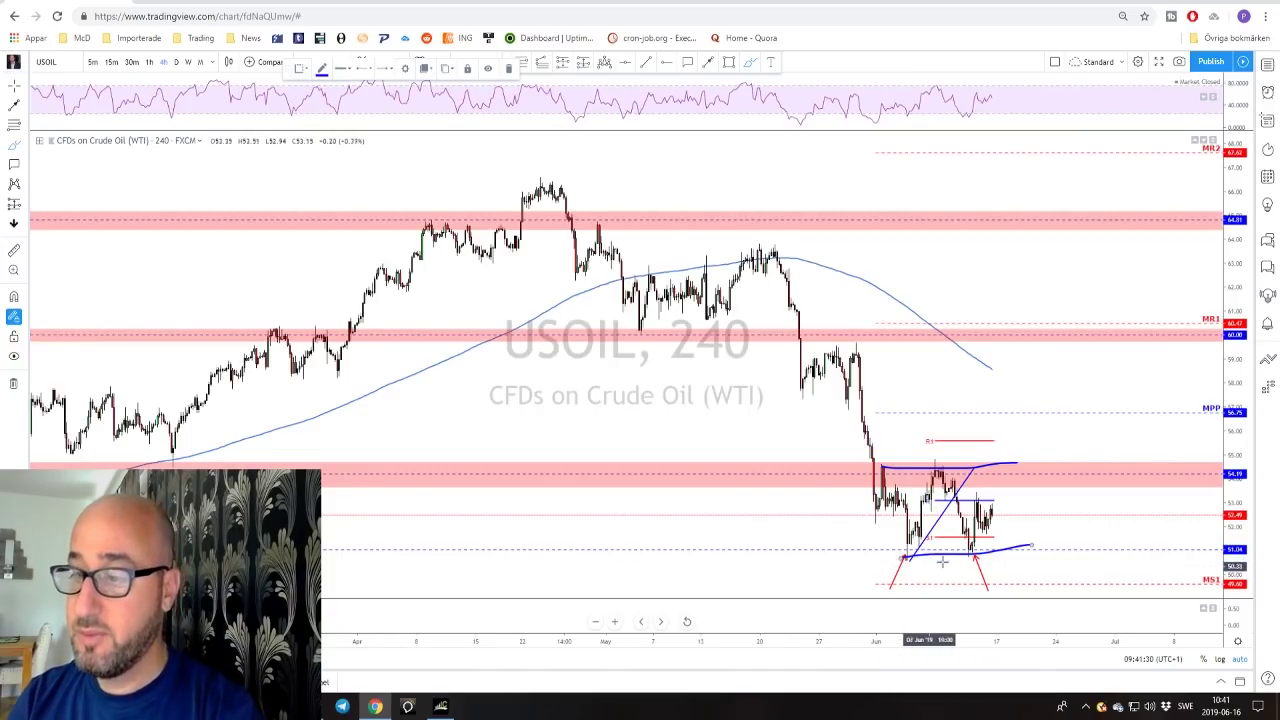
scroll(958, 563, "up", 1)
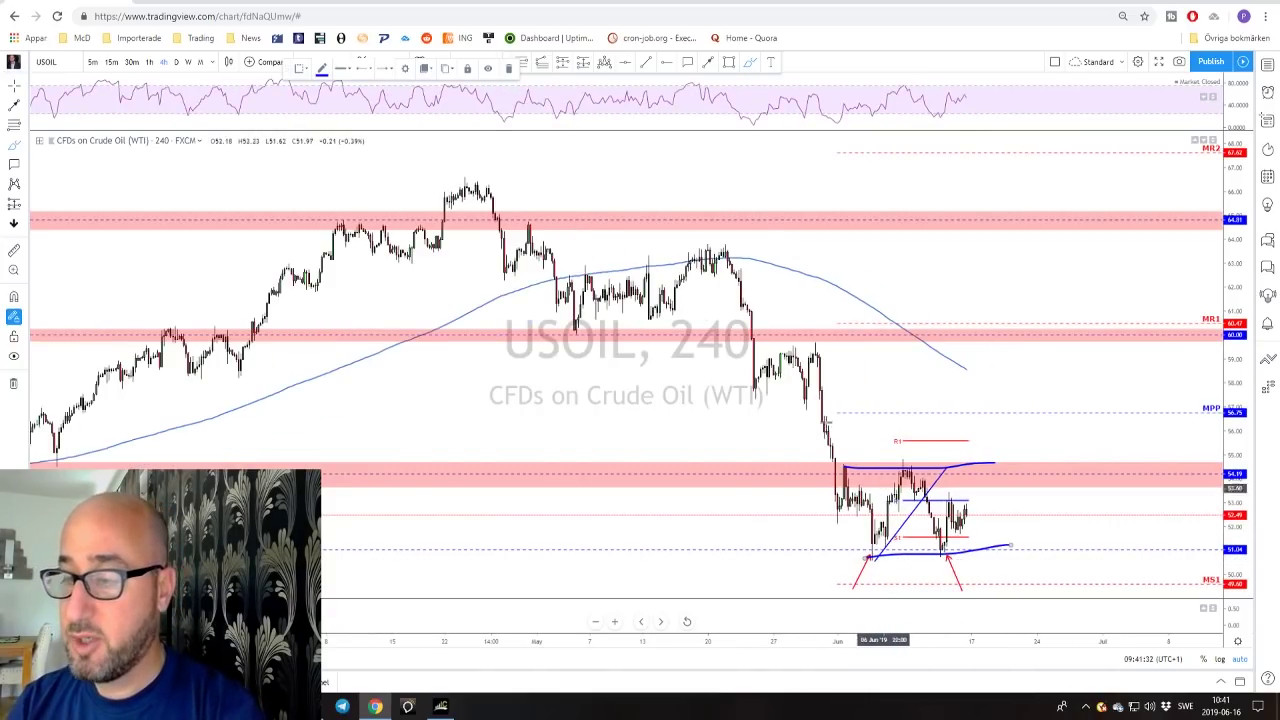
left_click(176, 62)
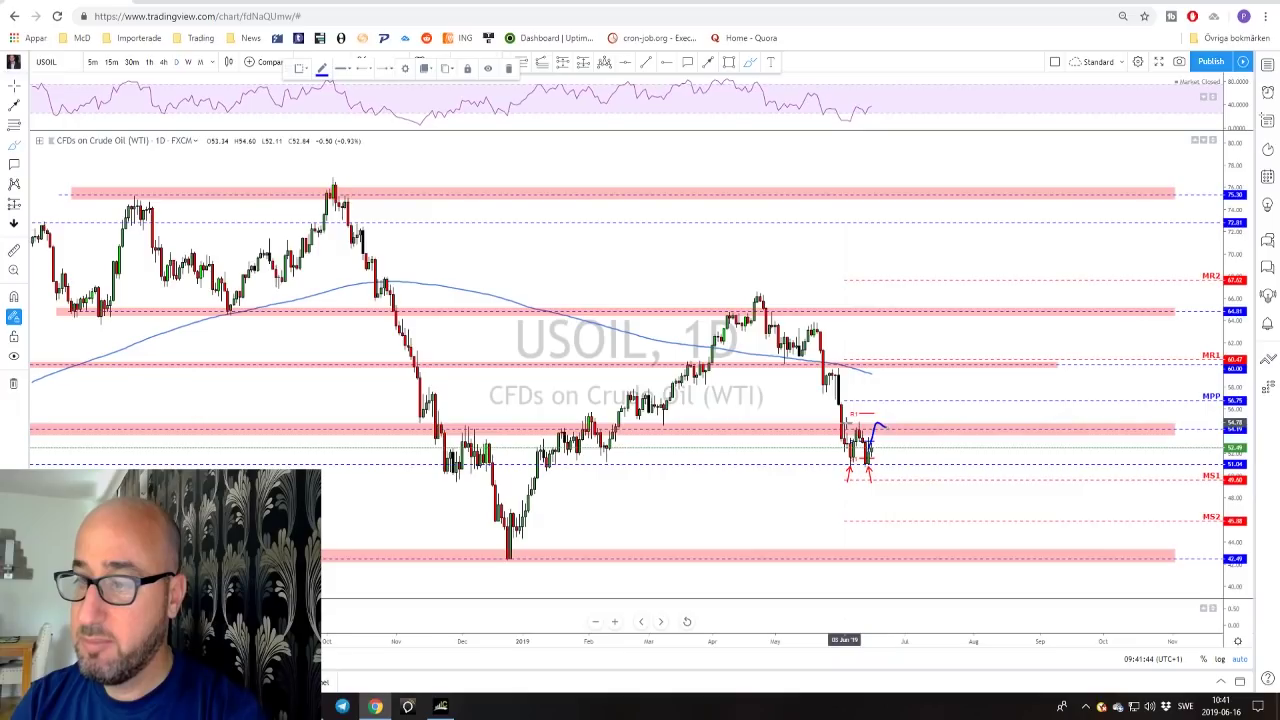
left_click_drag(844, 428, 887, 431)
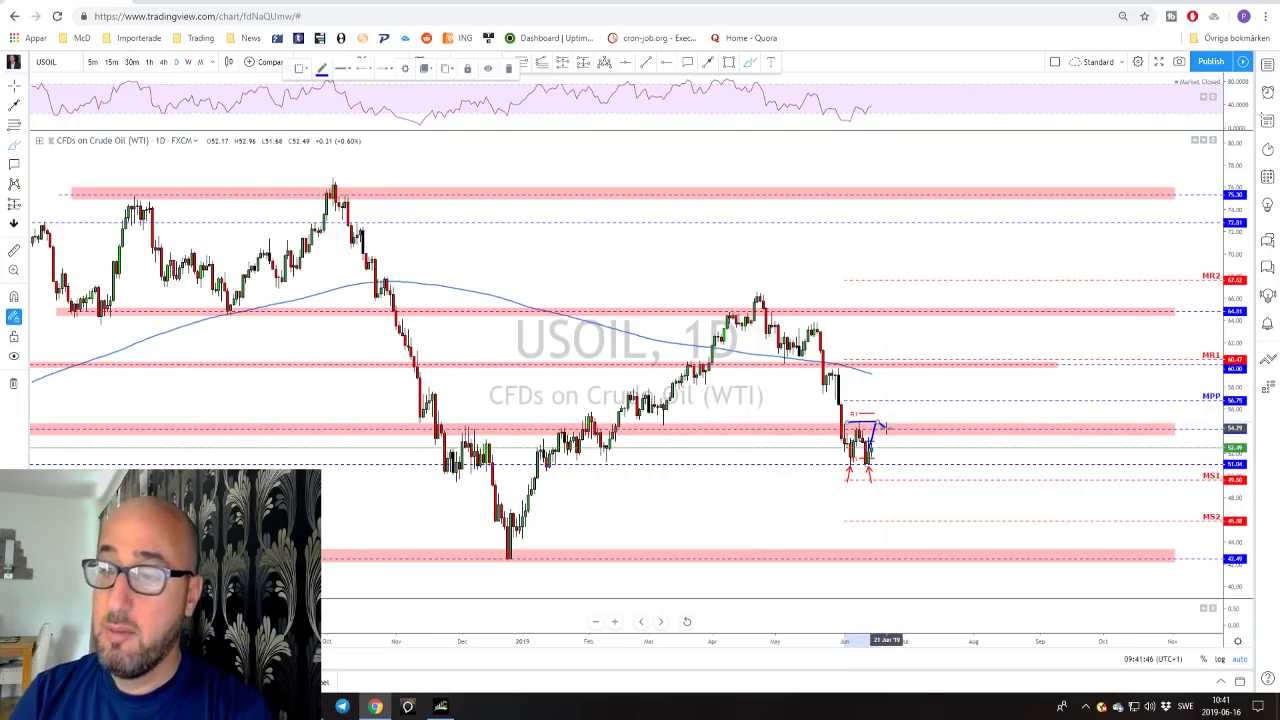
mouse_move(859, 414)
left_mouse_down()
mouse_move(859, 429)
mouse_move(919, 375)
left_mouse_up()
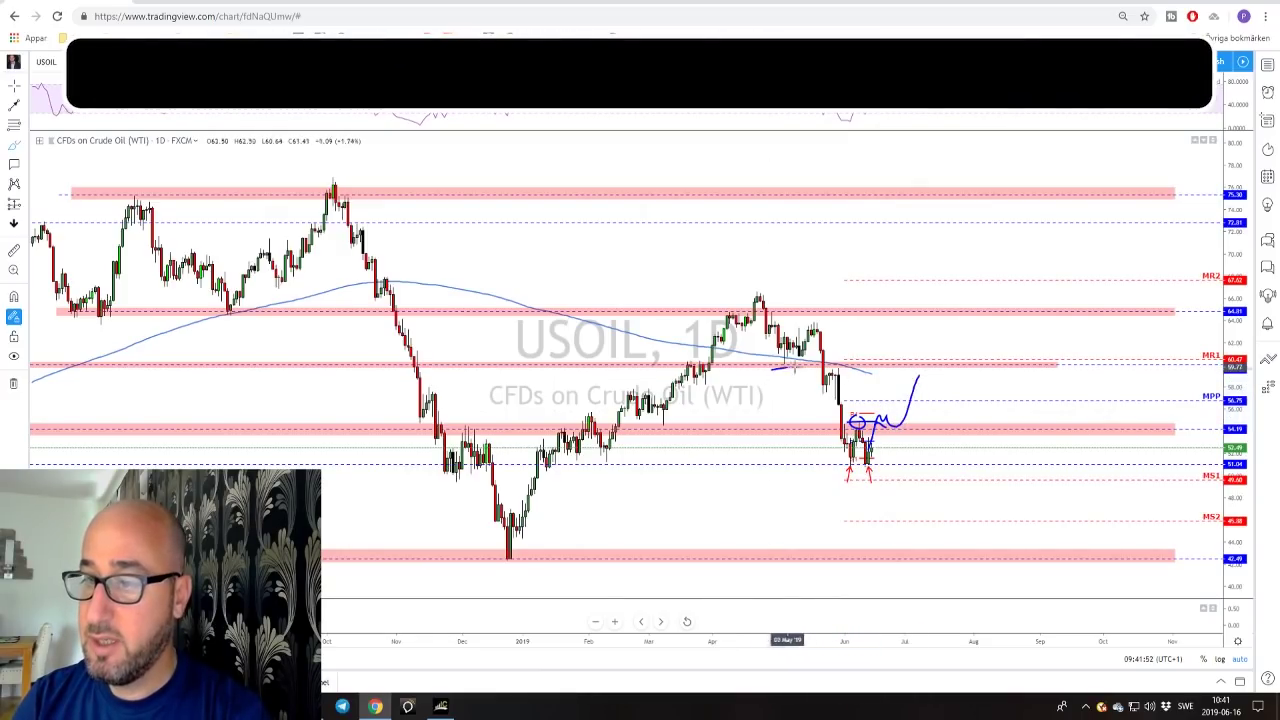
mouse_move(772, 370)
left_mouse_down()
mouse_move(968, 358)
mouse_move(918, 386)
mouse_move(942, 354)
left_mouse_up()
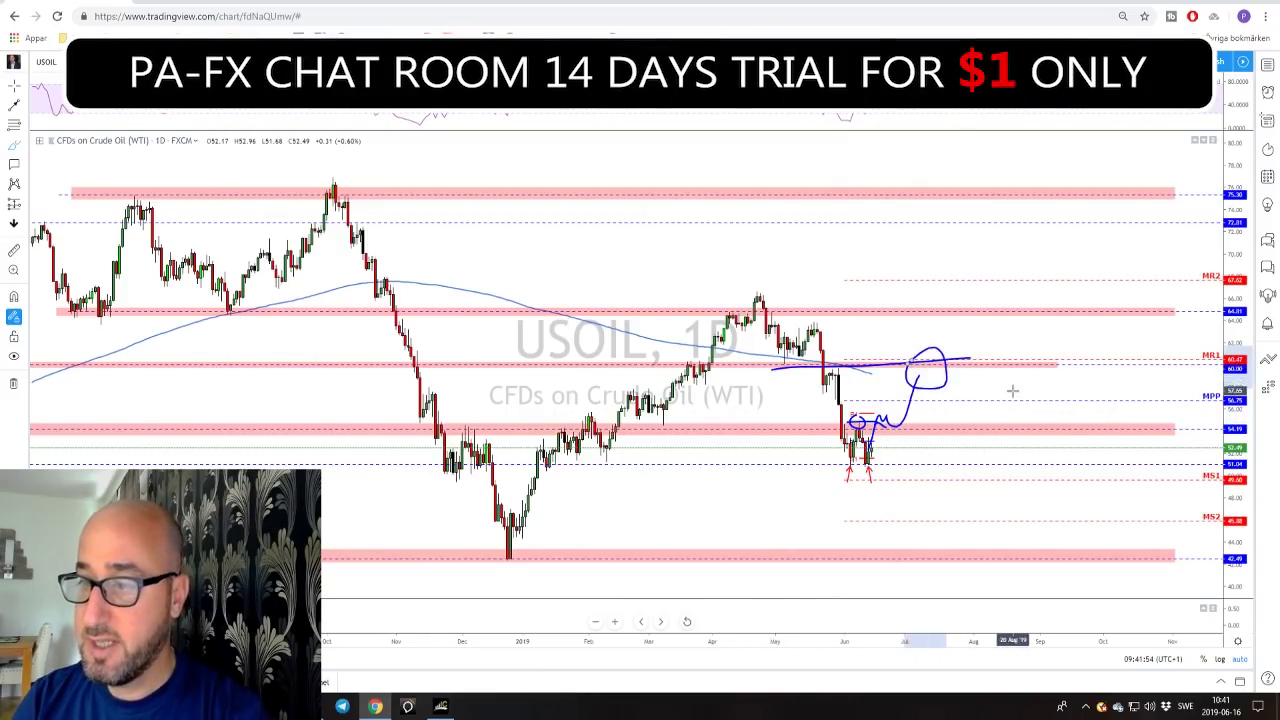
- Undo the brushed breakout path, level lines and circles on the daily oil chart
key("ctrl+z")
key("ctrl+z")
key("ctrl+z")
key("ctrl+z")
key("ctrl+z")
key("ctrl+z")
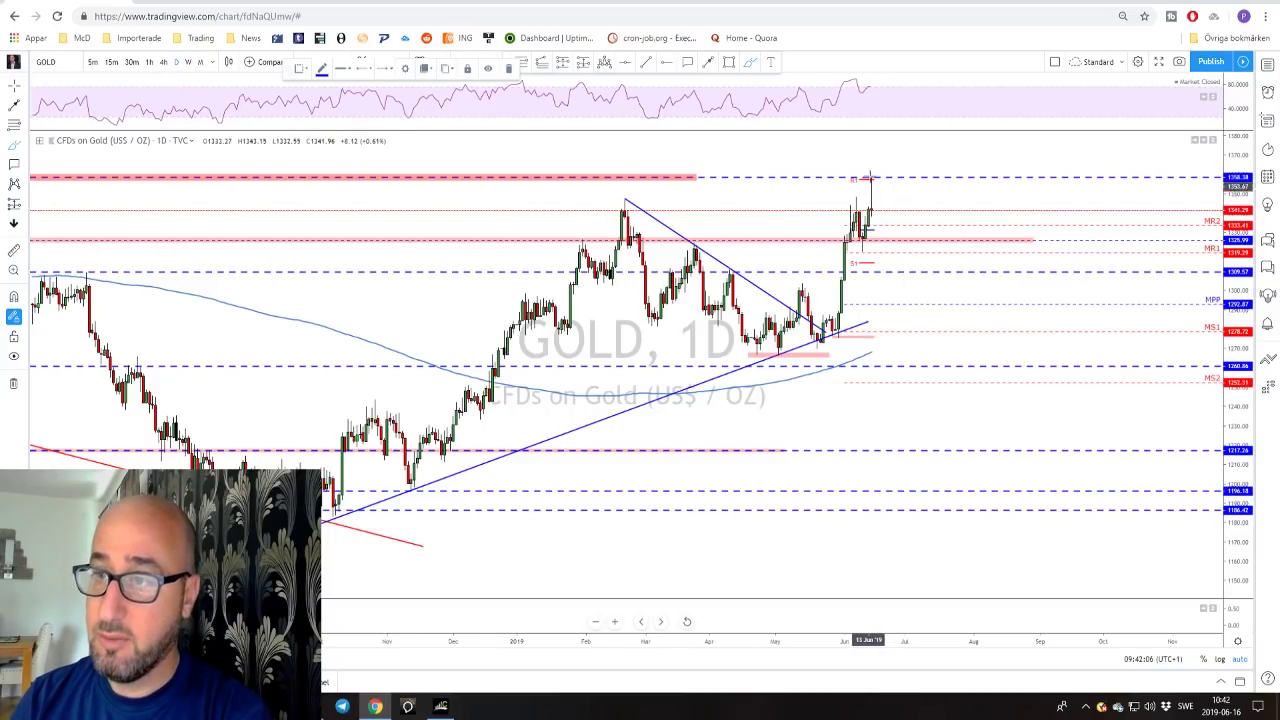
- Examine gold's weekly chart, checking the current price against the earlier highs along the 1358.38 level
left_click(188, 62)
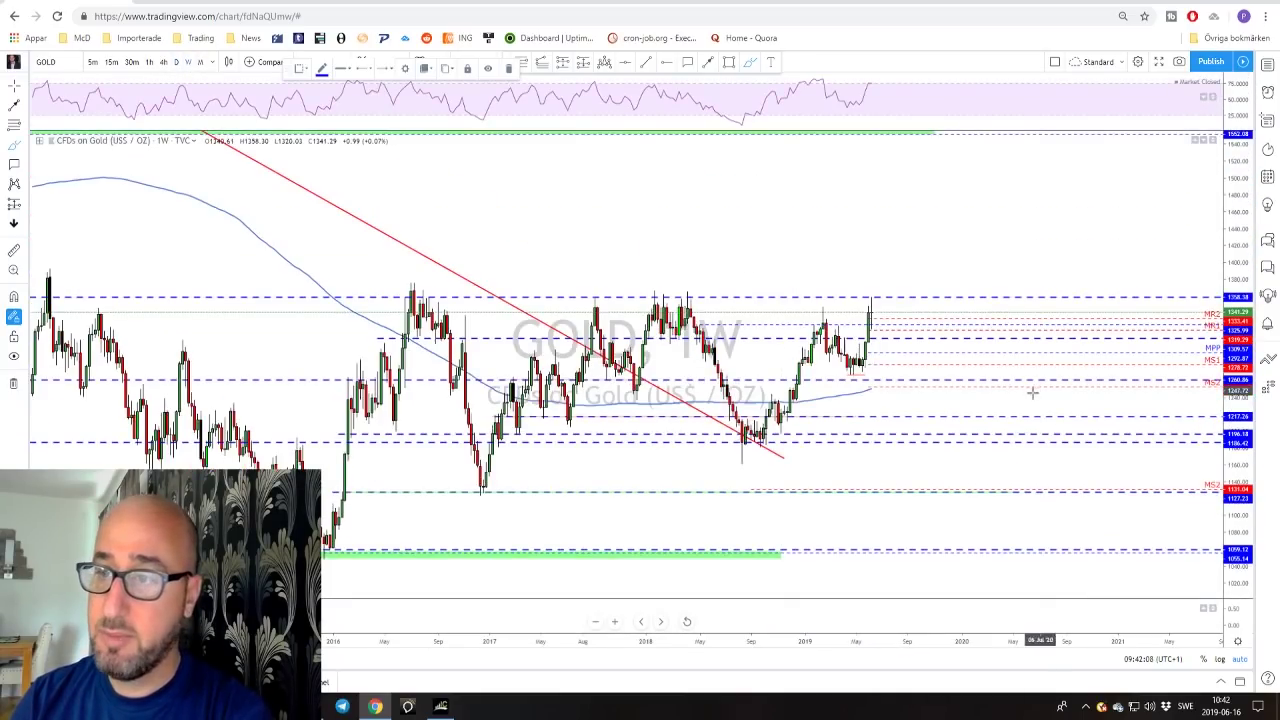
scroll(955, 410, "down", 2)
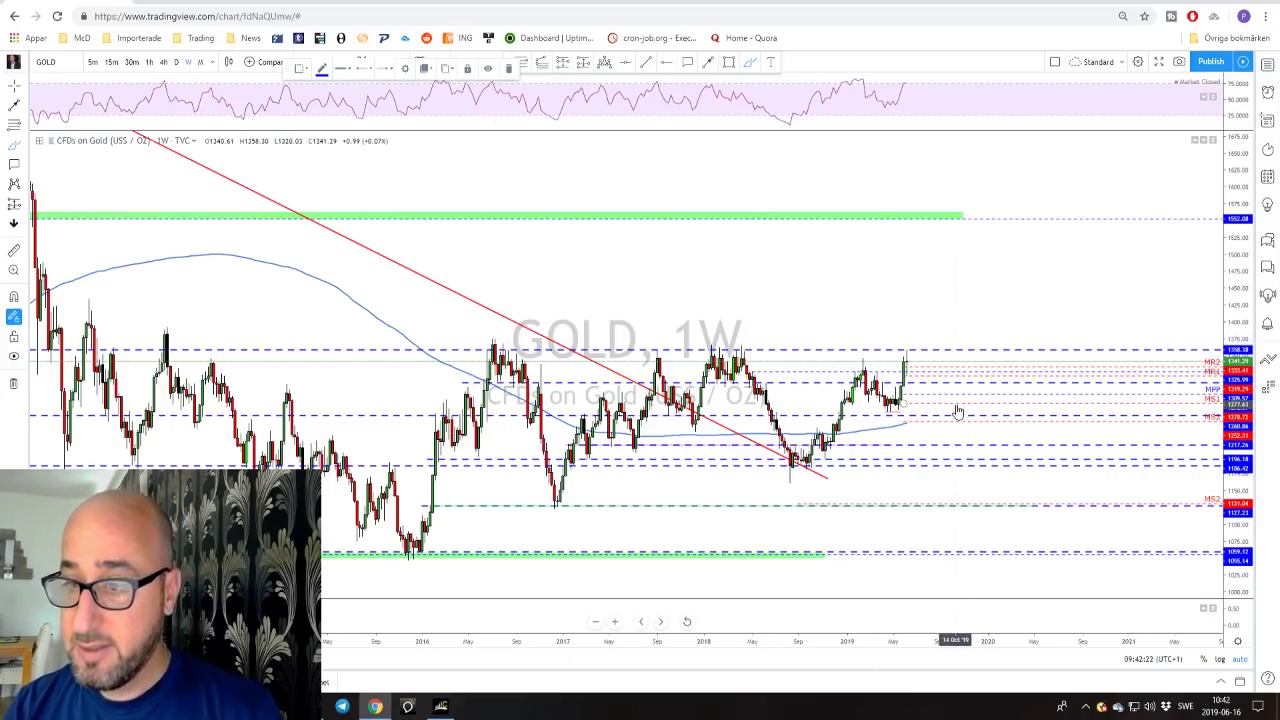
scroll(940, 410, "up", 4)
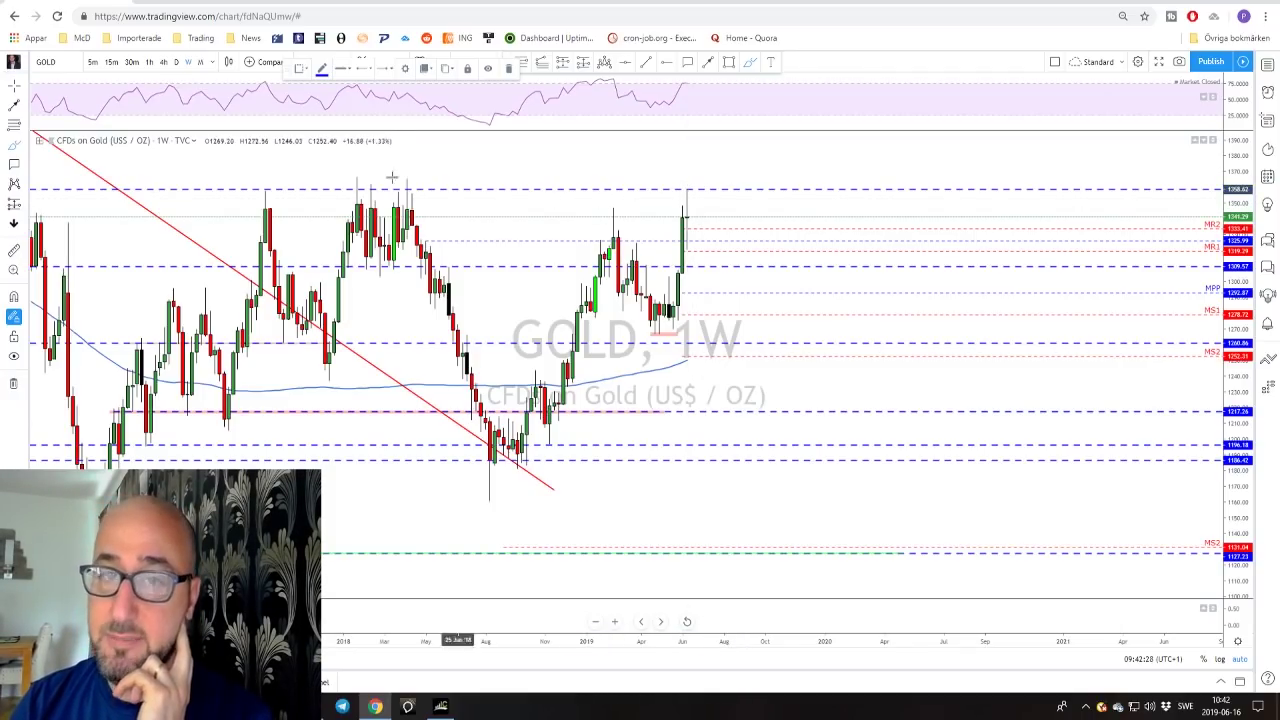
- Circle gold's June high on the daily chart to compare it with earlier highs at 1358.38, and switch to the four-hour timeframe
left_click(177, 62)
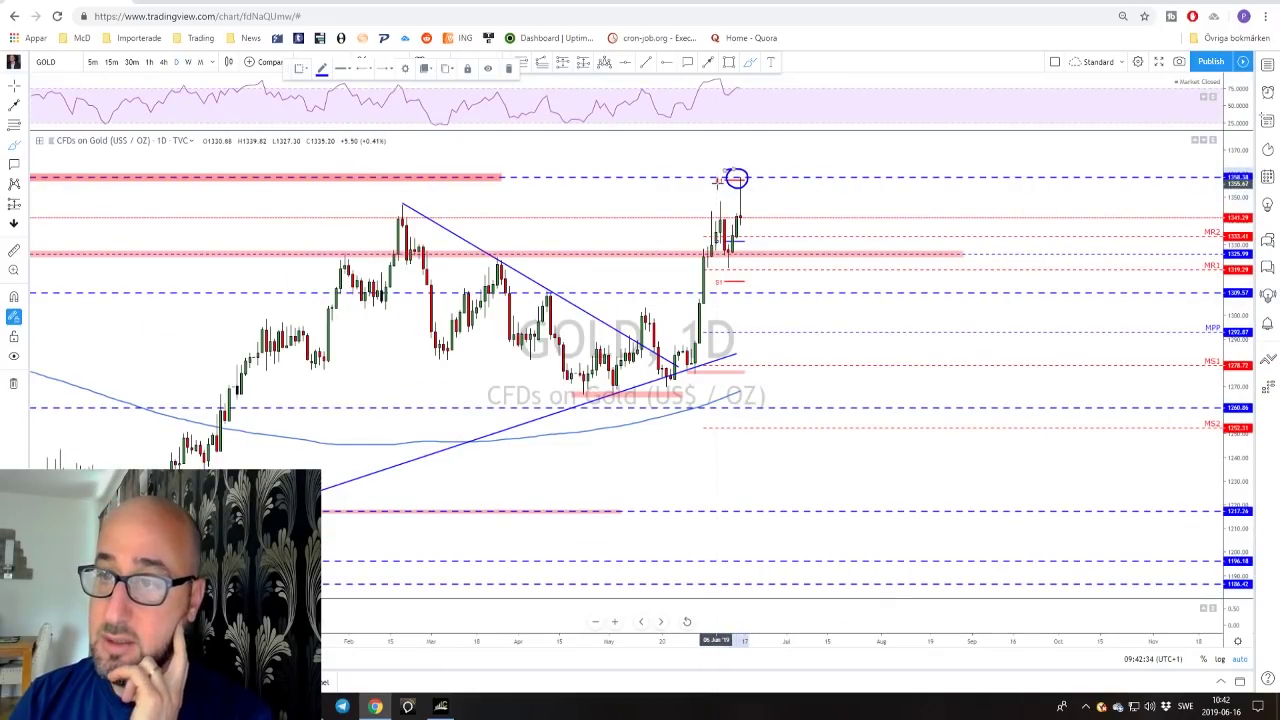
scroll(700, 190, "down", 10)
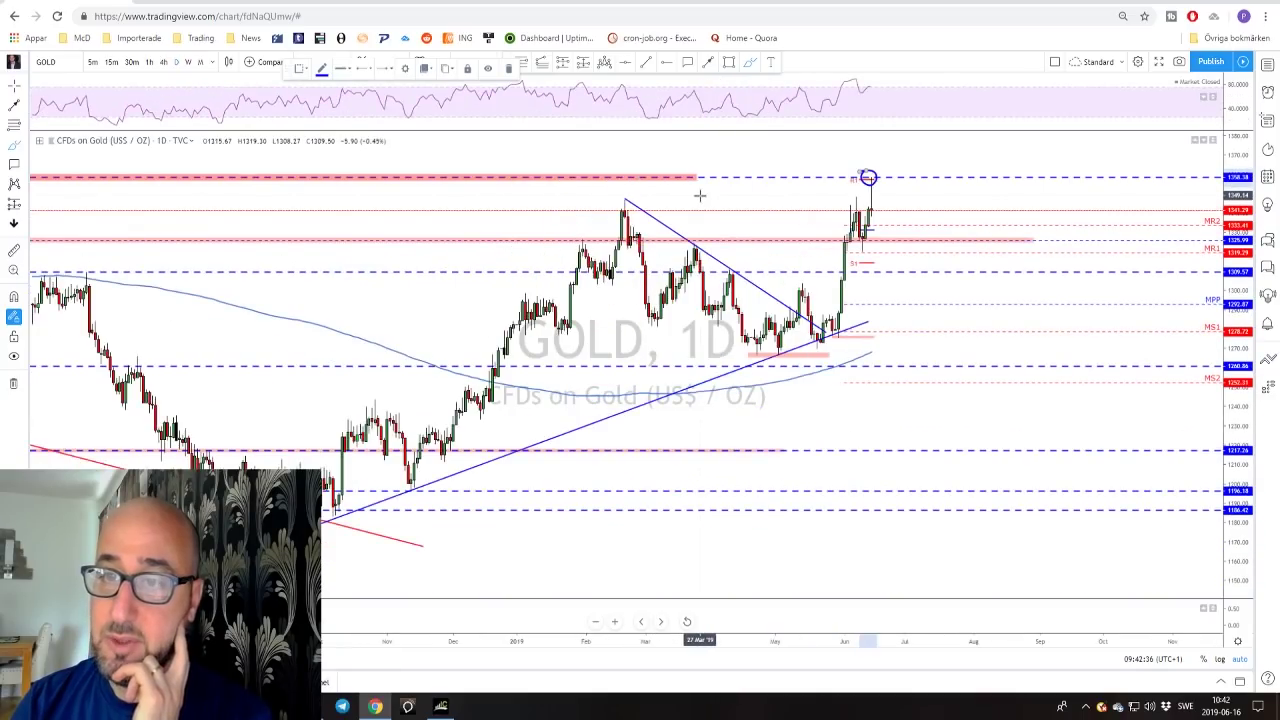
scroll(480, 228, "down", 2)
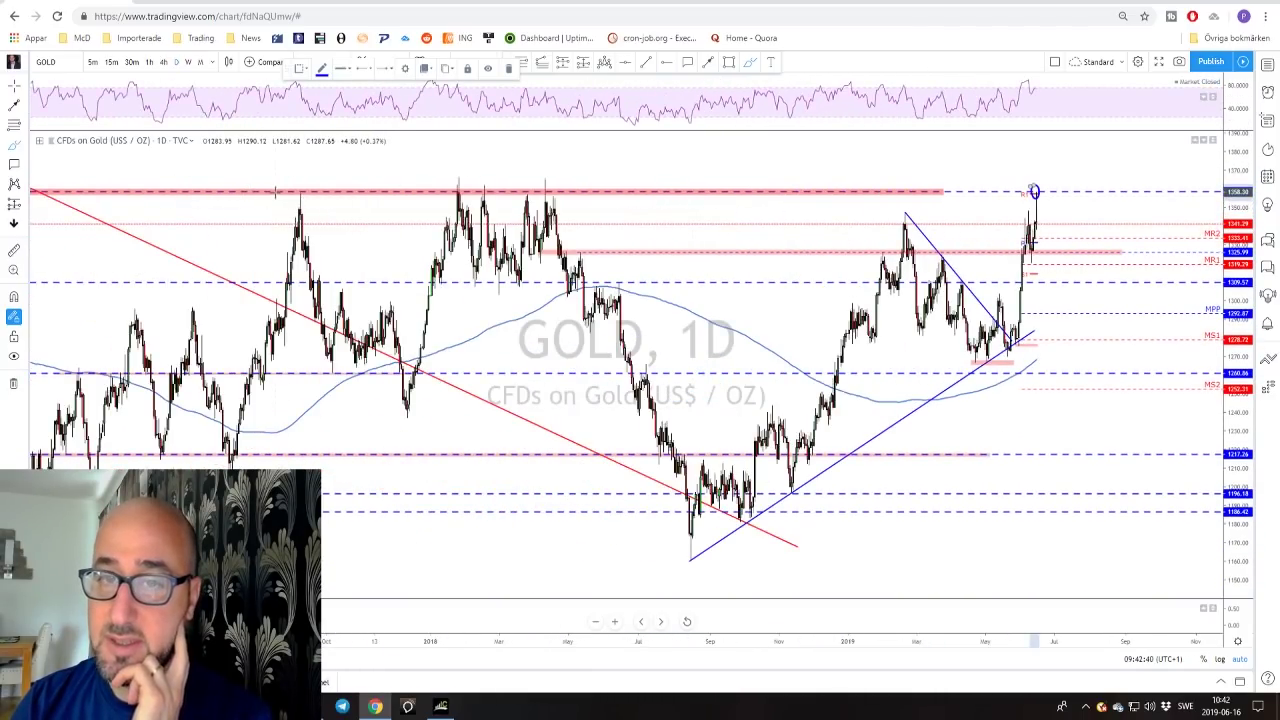
scroll(745, 193, "up", 3)
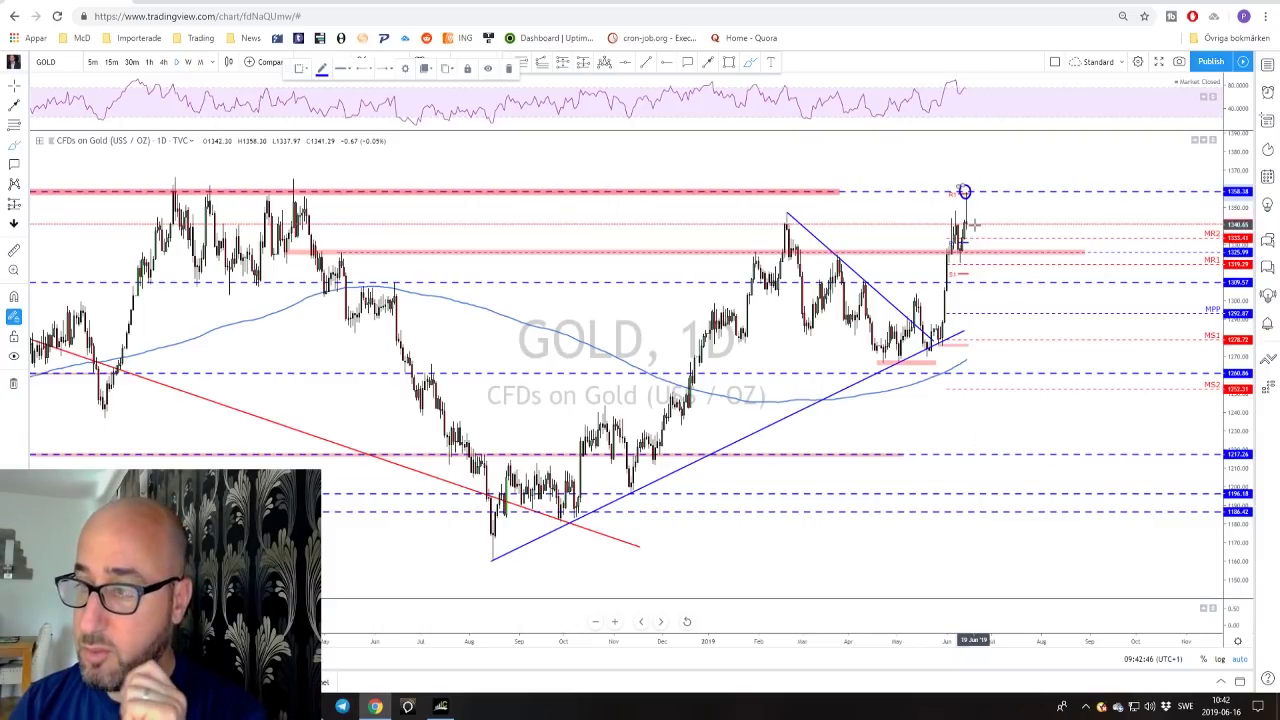
scroll(958, 190, "up", 2)
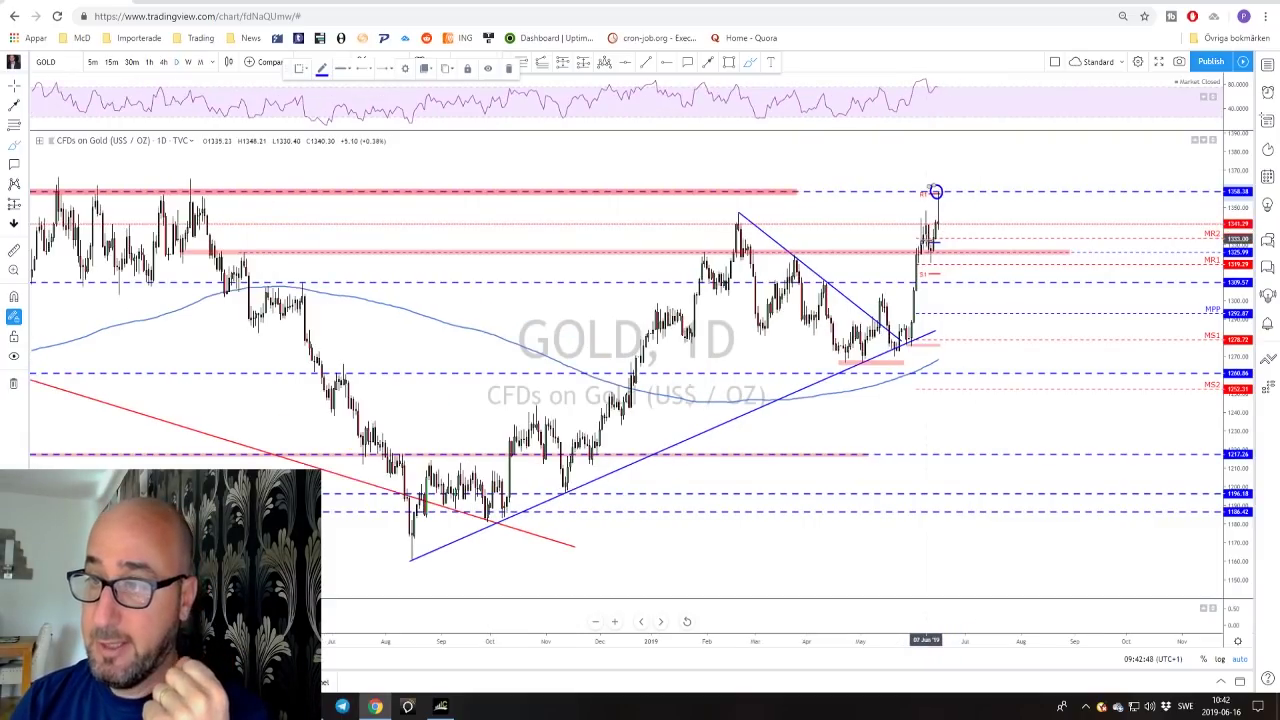
left_click(165, 62)
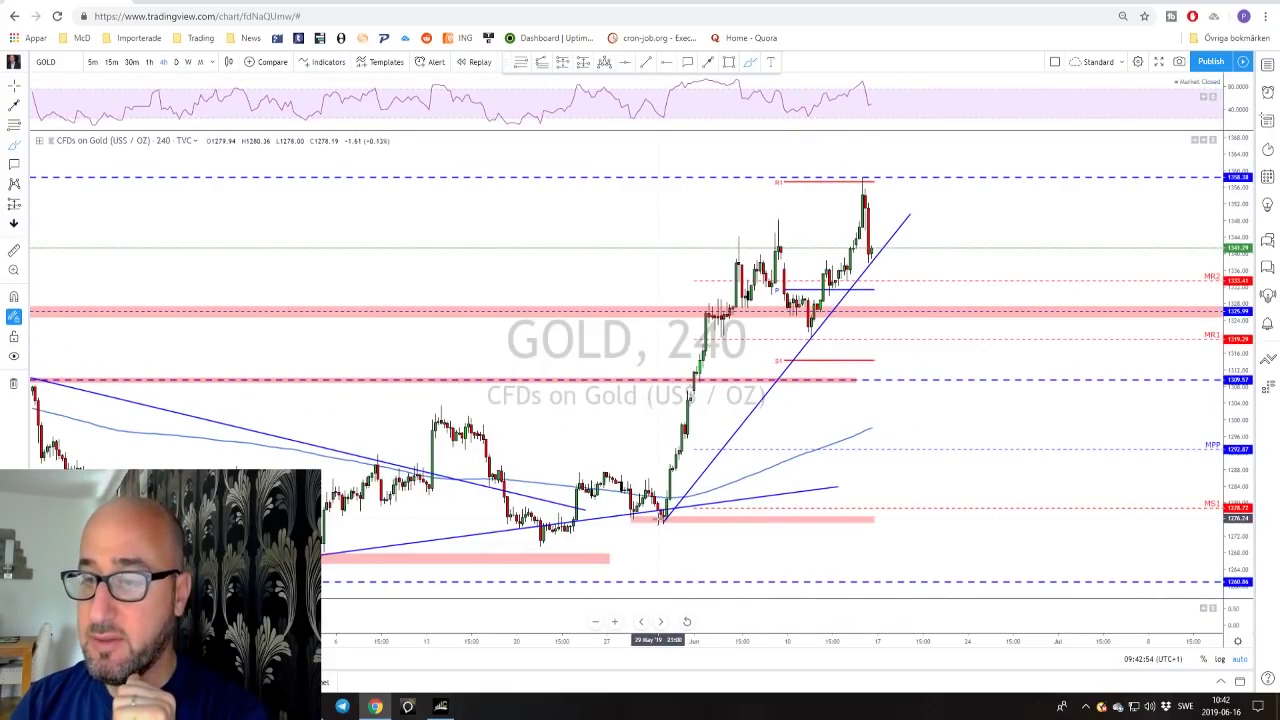
- Brush a pullback to 1309.57 with a rebound, and separately the V-shaped swing up to the mid-June high, undoing each sketch
mouse_move(660, 520)
left_mouse_down()
mouse_move(718, 410)
mouse_move(755, 252)
mouse_move(766, 243)
mouse_move(805, 328)
mouse_move(852, 356)
mouse_move(934, 368)
mouse_move(1036, 186)
left_mouse_up()
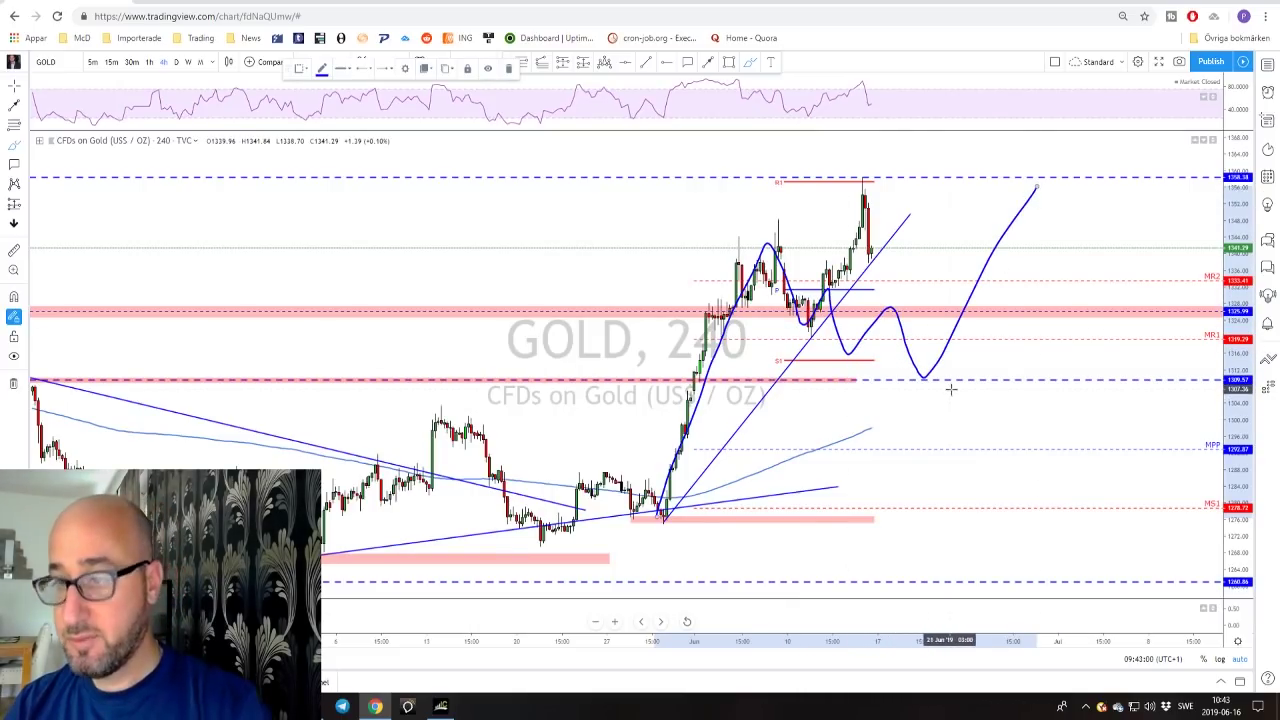
key("ctrl+z")
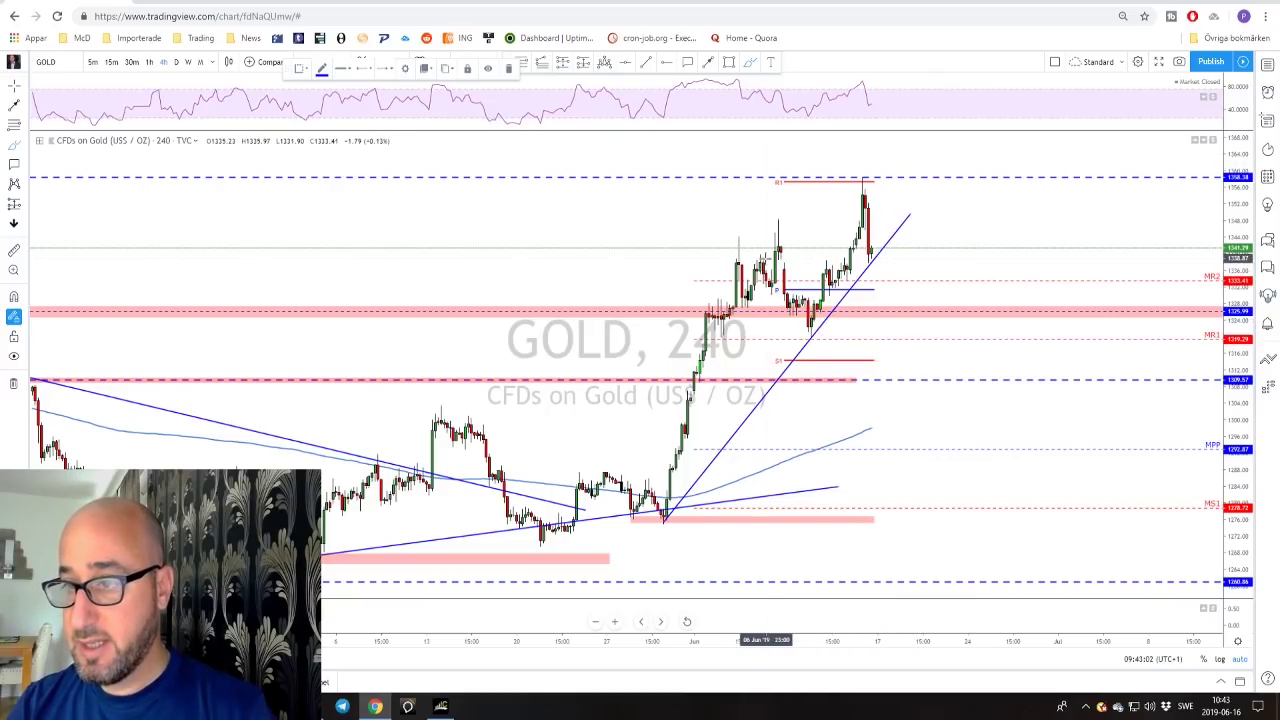
mouse_move(810, 318)
left_mouse_down()
mouse_move(818, 327)
mouse_move(866, 190)
left_mouse_up()
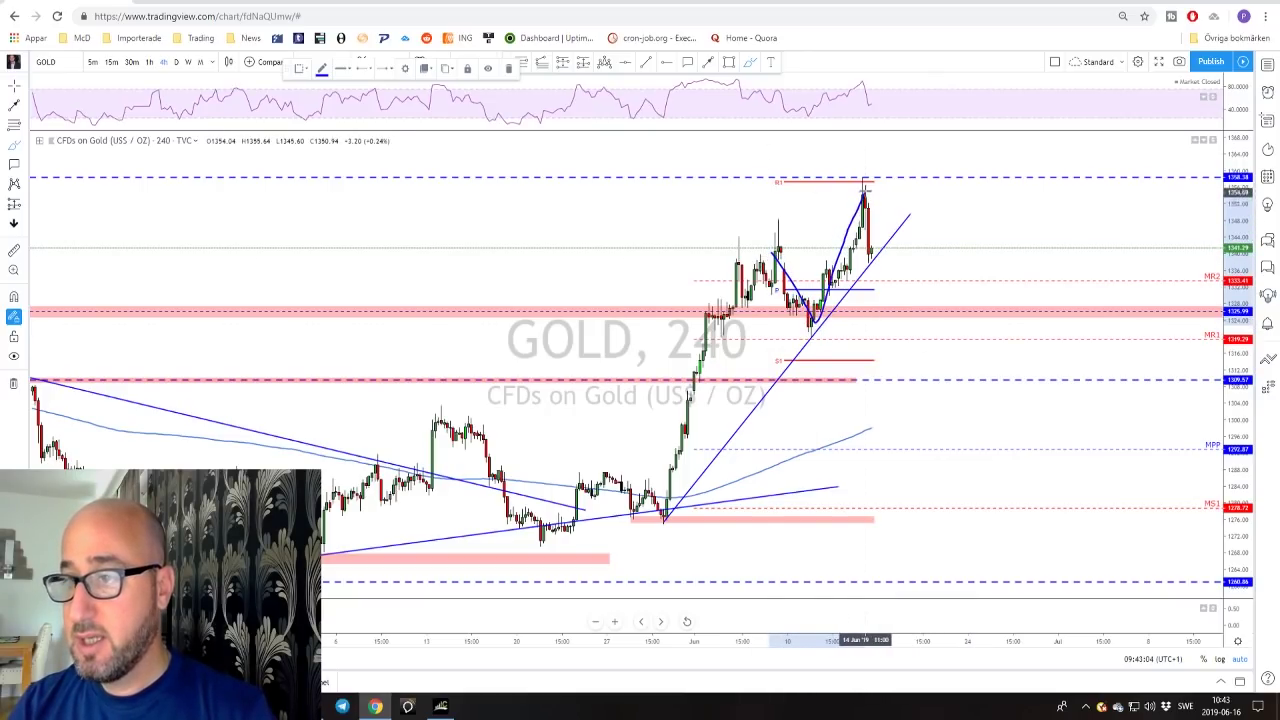
key("ctrl+z")
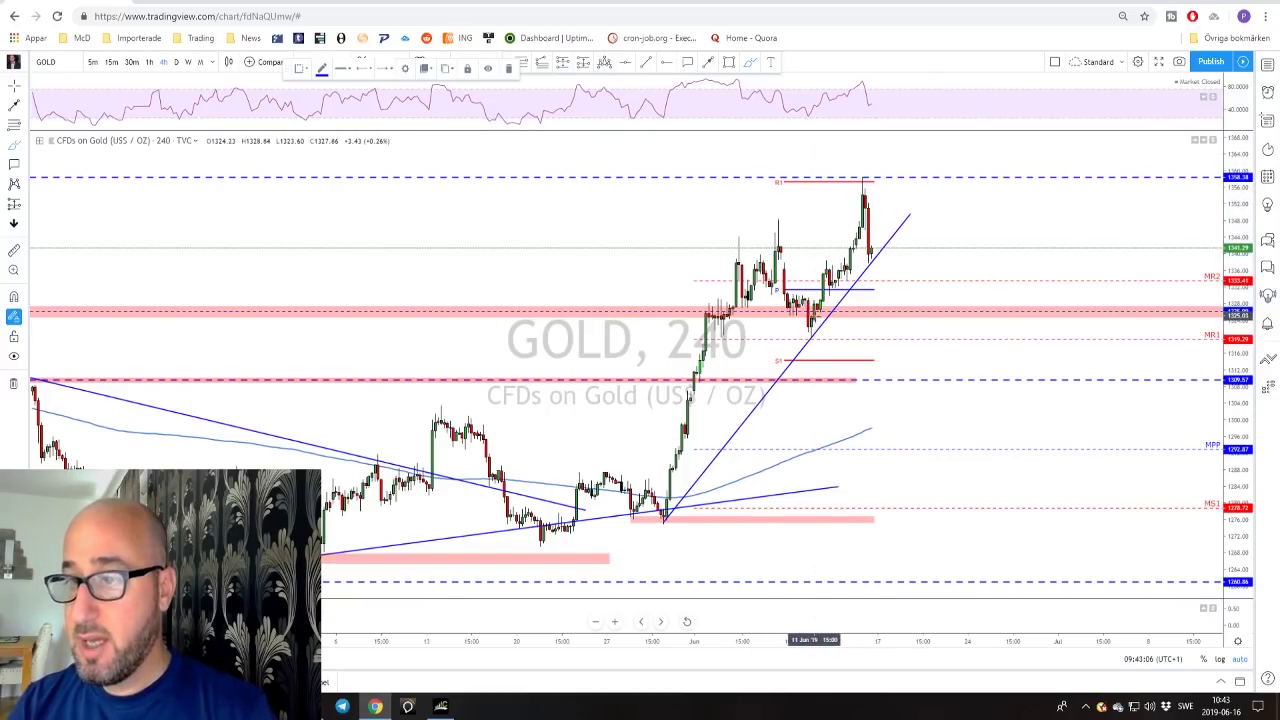
- Circle the June low near MR1 and brush a dip to that level with a rebound towards 1358.38, undoing both sketches
left_click_drag(817, 308, 812, 317)
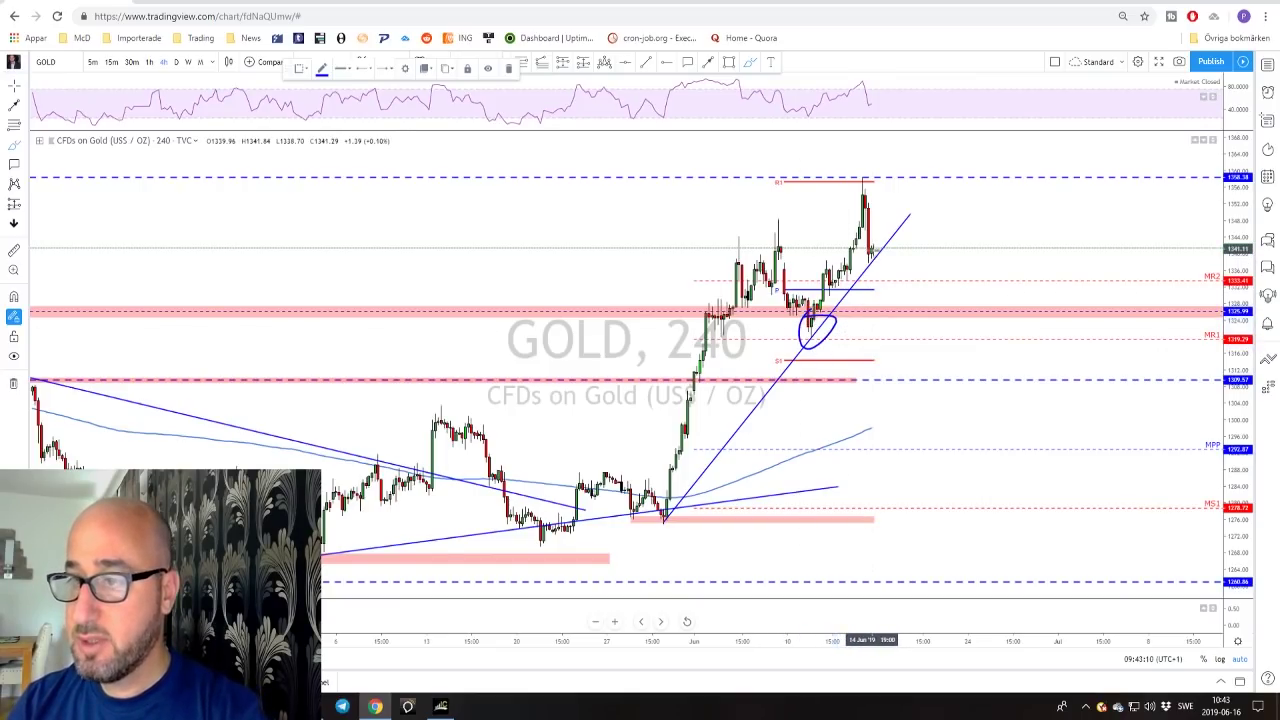
mouse_move(870, 250)
left_mouse_down()
mouse_move(948, 334)
mouse_move(1003, 193)
left_mouse_up()
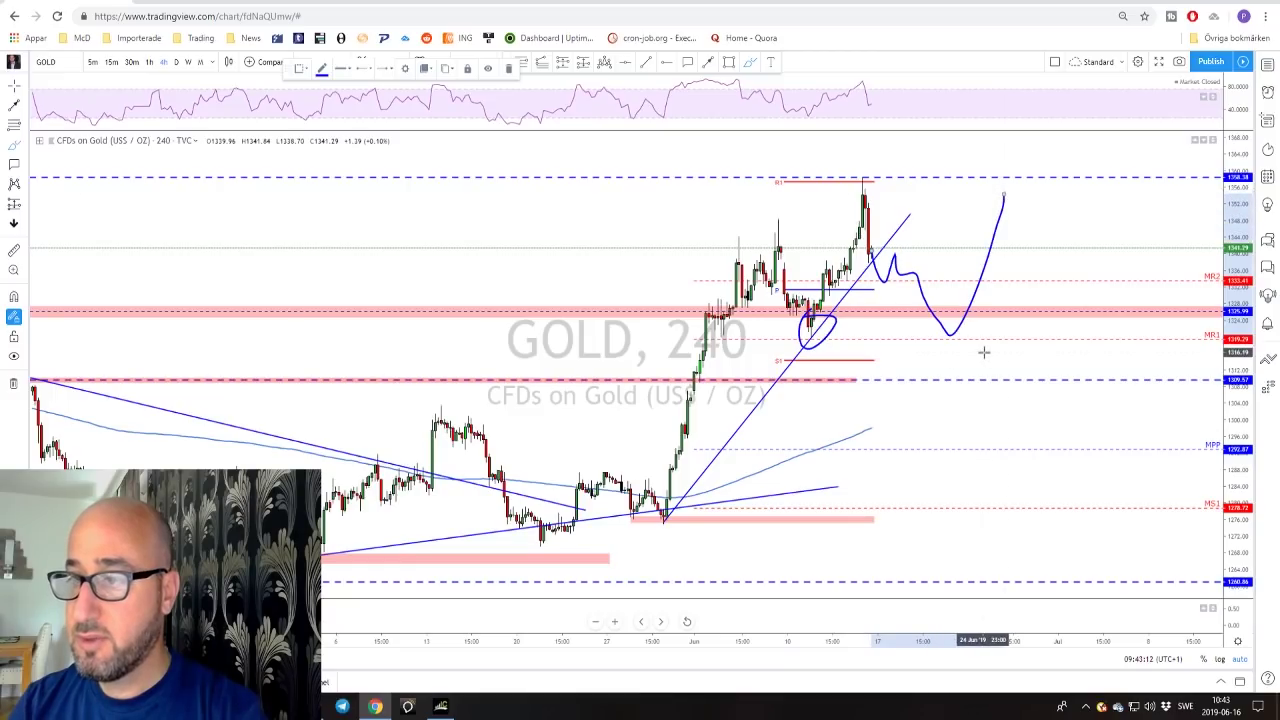
key("ctrl+z")
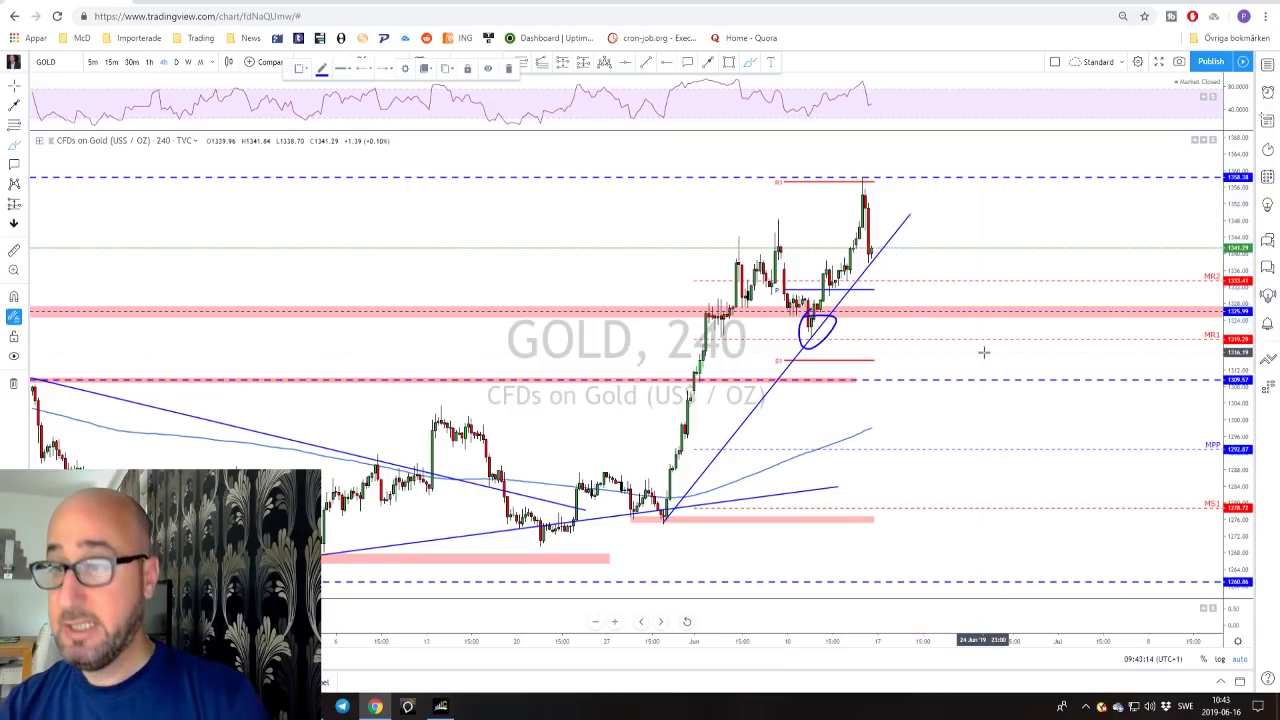
key("ctrl+z")
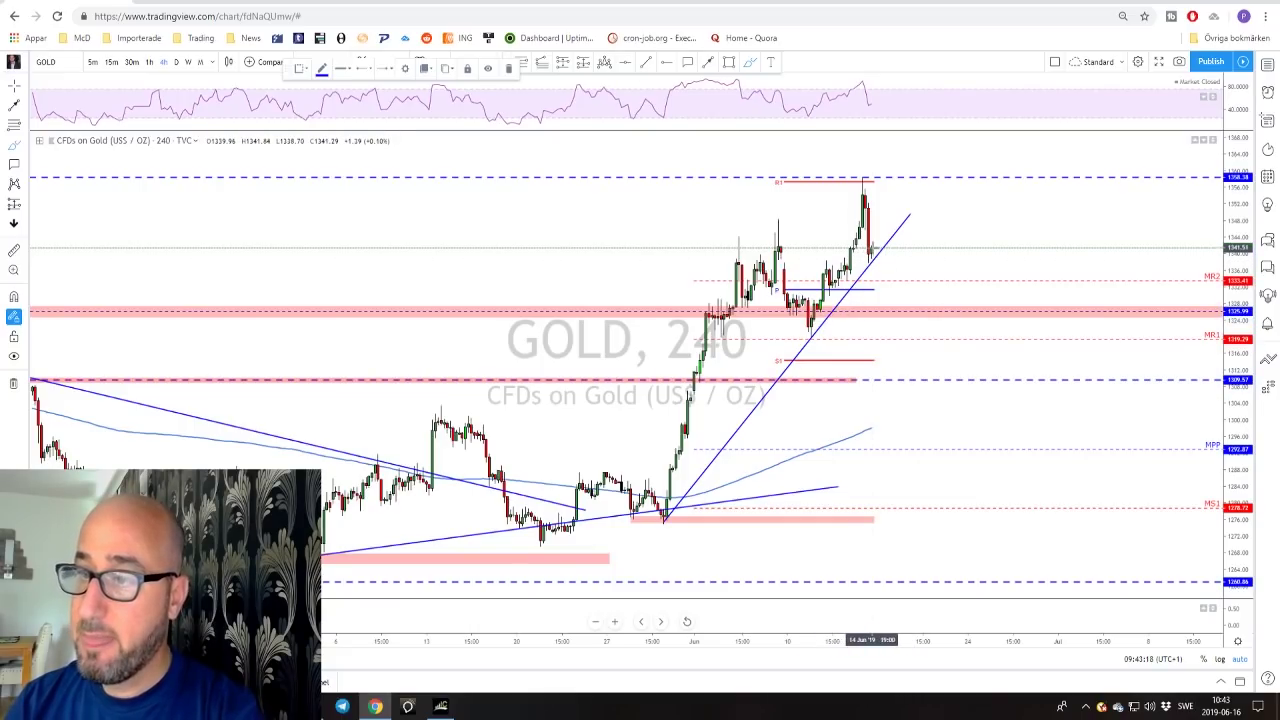
- Brush a stepwise decline from the current gold price through MR1 to the 1309.57 level, and circle the June low on the rising trendline
left_click_drag(866, 247, 886, 265)
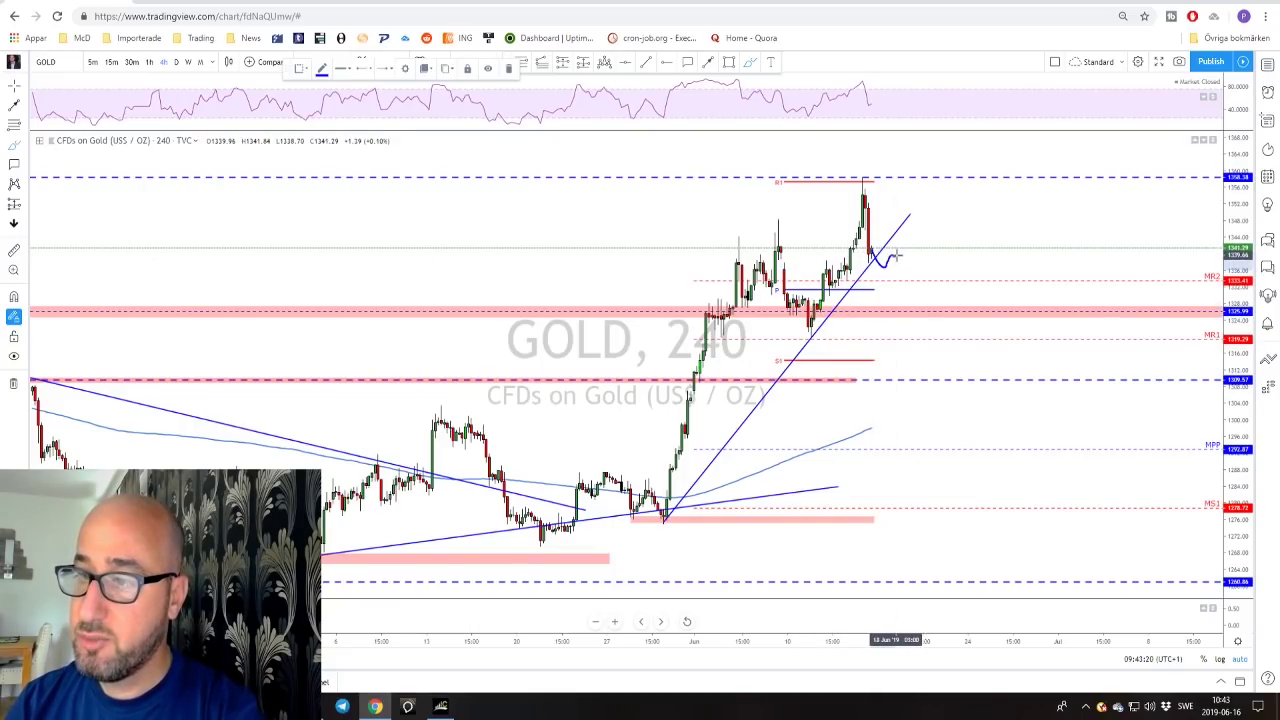
left_click_drag(908, 260, 938, 320)
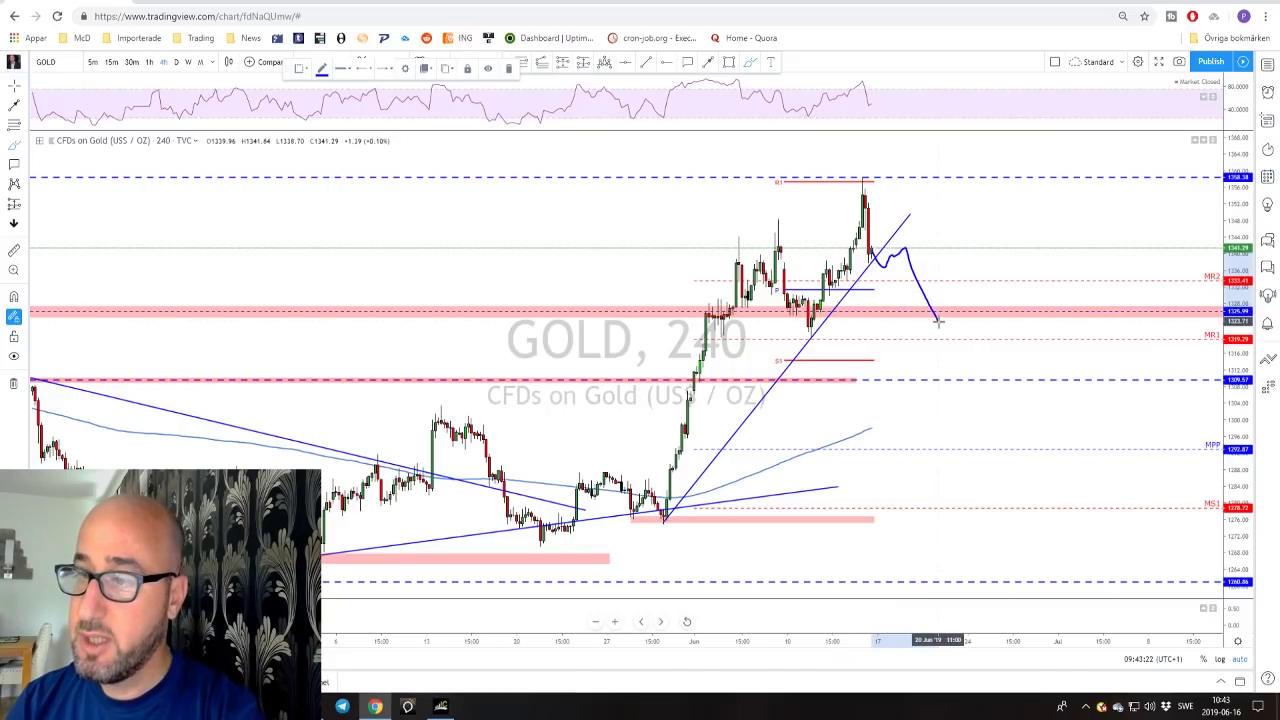
mouse_move(816, 320)
left_mouse_down()
mouse_move(824, 336)
mouse_move(814, 320)
left_mouse_up()
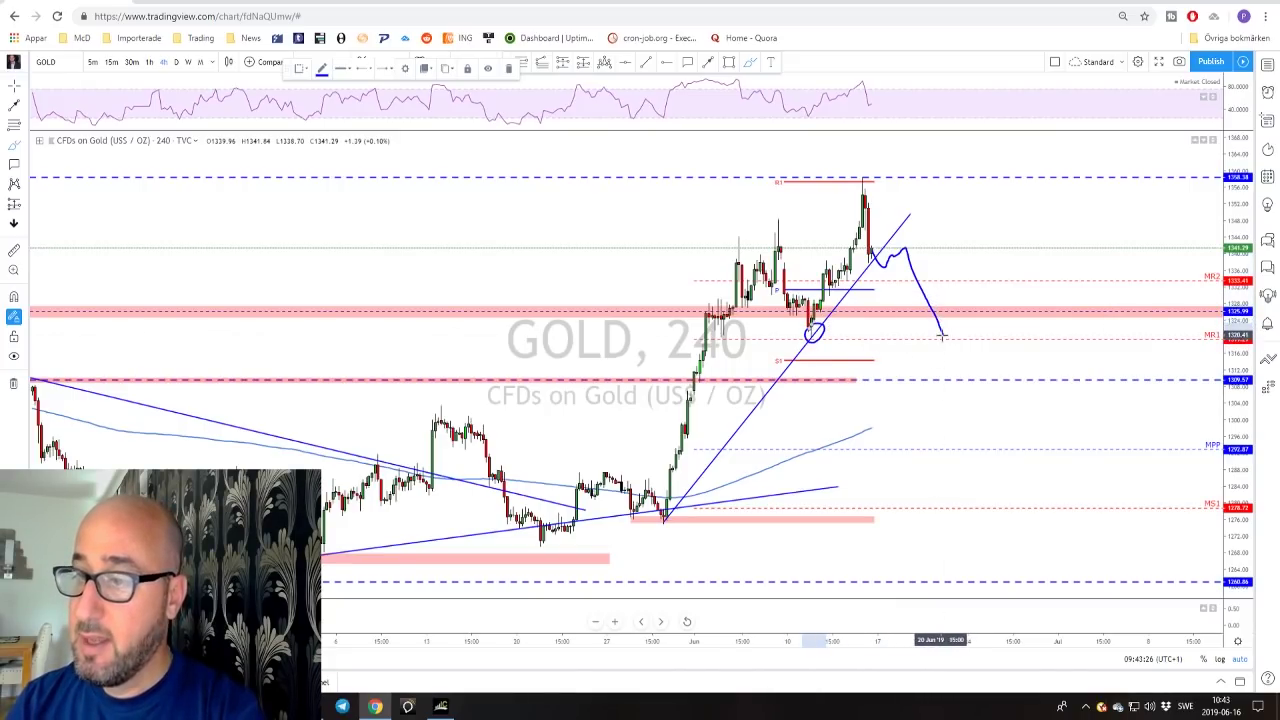
mouse_move(940, 340)
left_mouse_down()
mouse_move(952, 332)
mouse_move(982, 365)
left_mouse_up()
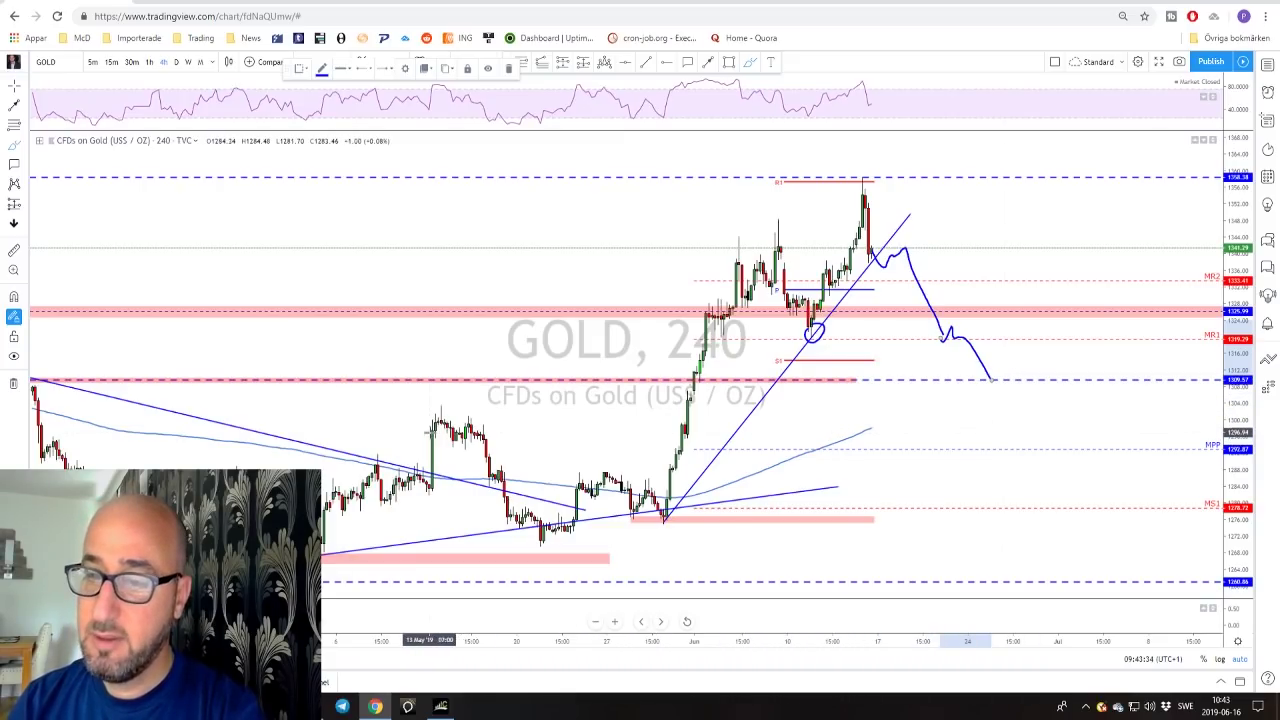
- Extend the pink zone at 1309.57 to early July, and delete the brushed decline and the circle around the June low
left_click(856, 383)
left_click_drag(856, 383, 1123, 380)
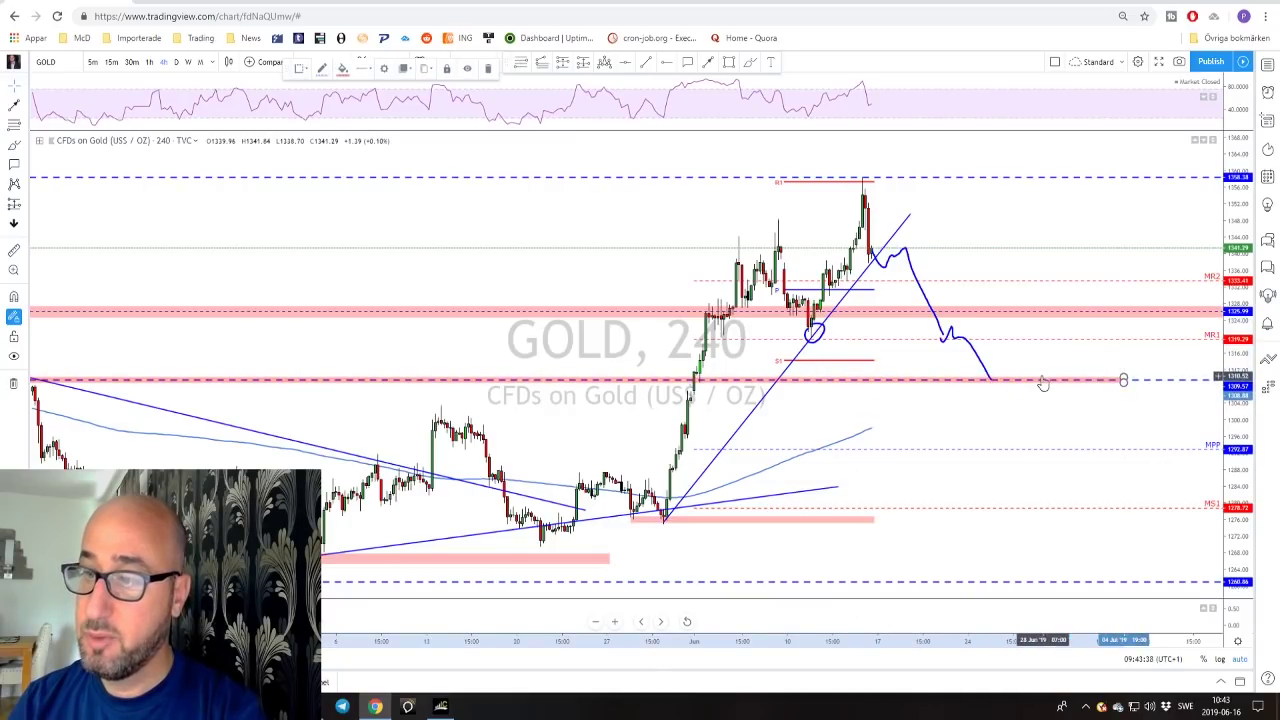
left_click(980, 362)
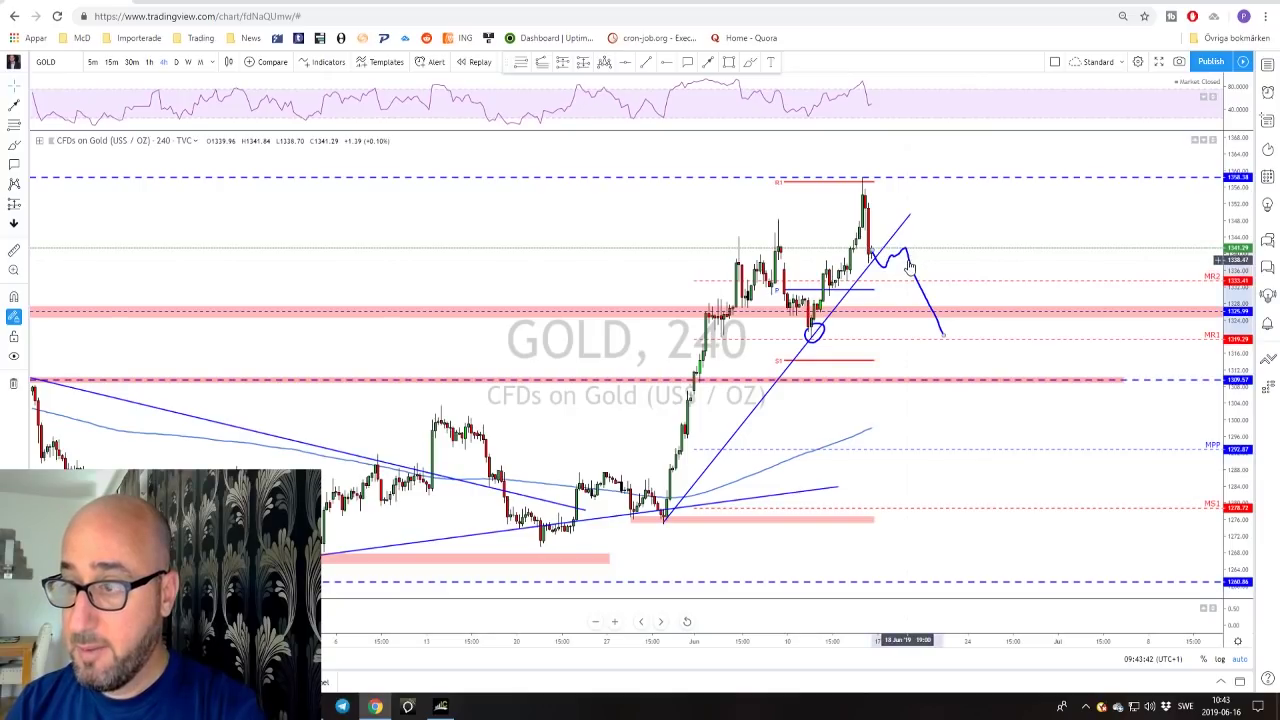
key("Delete")
left_click(821, 341)
key("Delete")
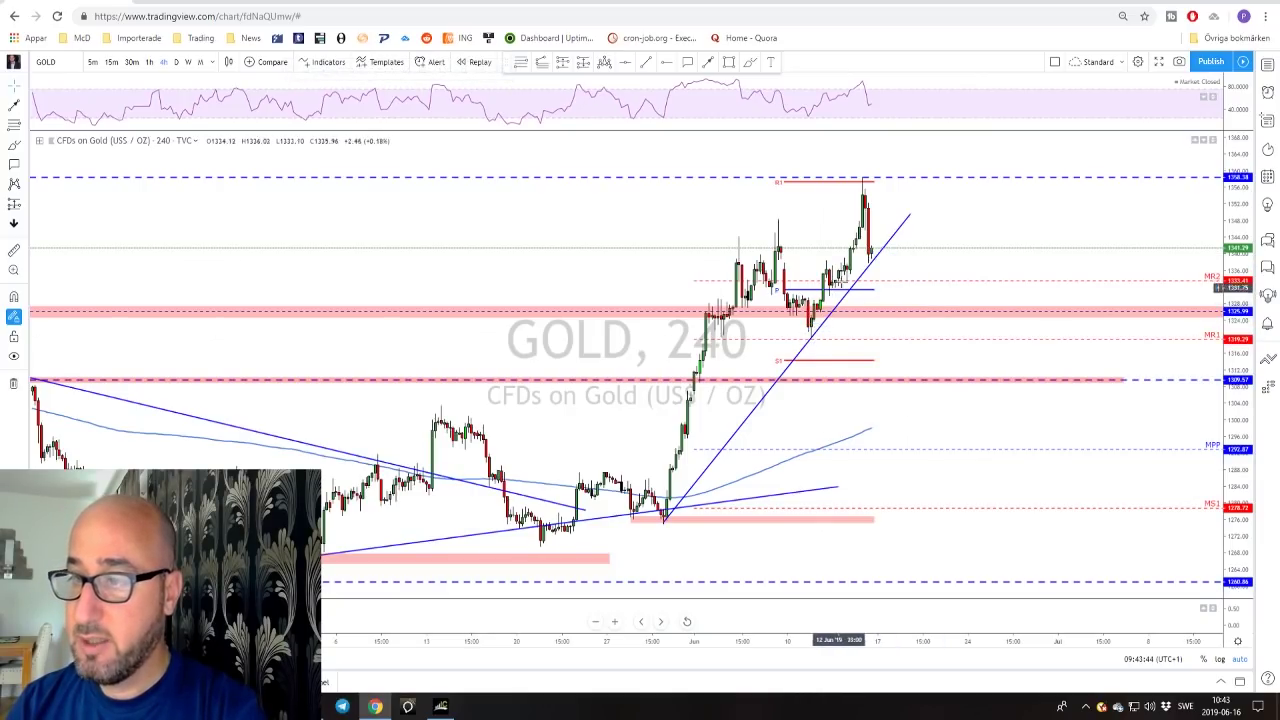
- With the Brush, circle the rejection below 1358.38 and sketch downward and upward moves from the current price, undoing all strokes
left_click(750, 62)
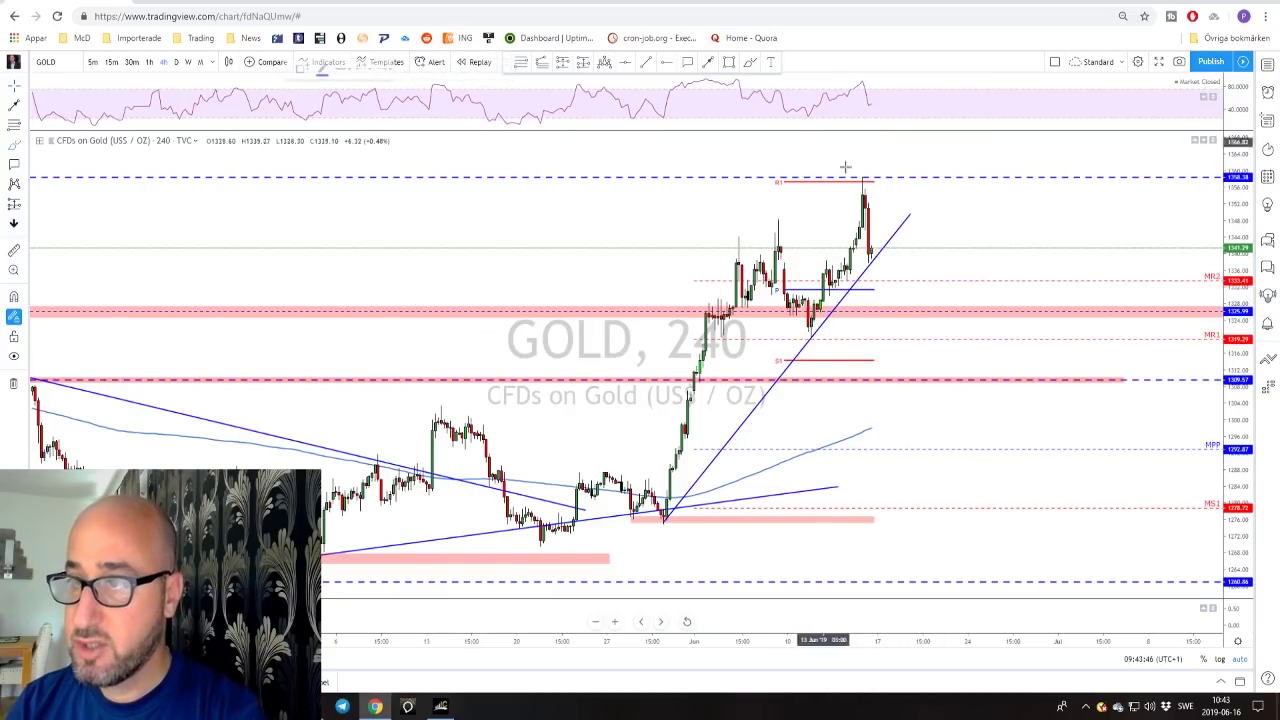
mouse_move(857, 182)
left_mouse_down()
mouse_move(866, 238)
mouse_move(857, 181)
left_mouse_up()
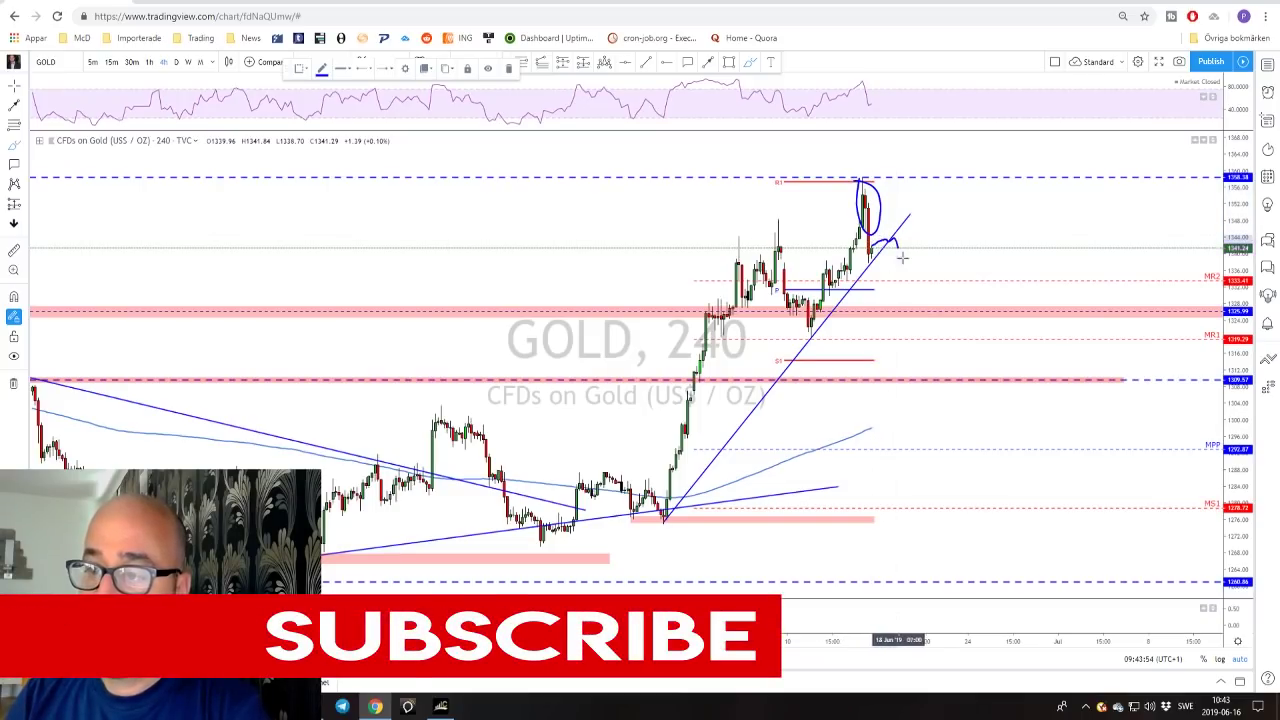
left_click_drag(902, 258, 926, 310)
key("ctrl+z")
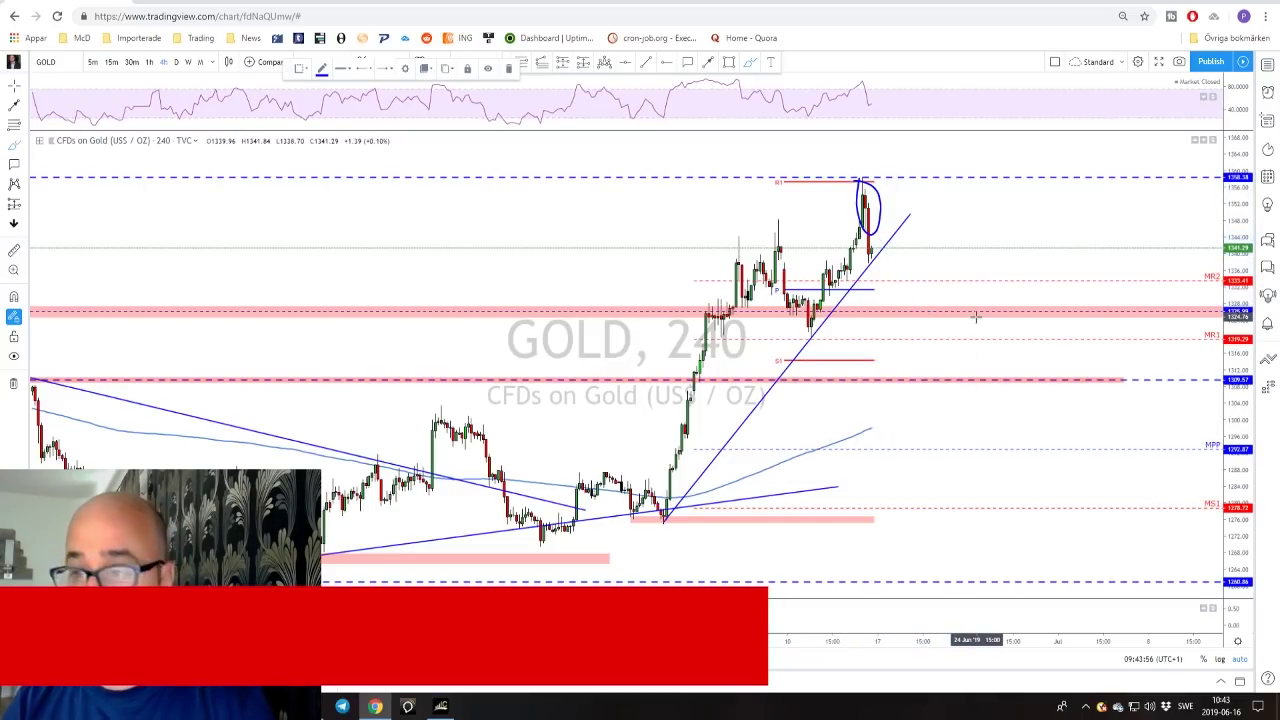
key("ctrl+z")
left_click_drag(872, 253, 905, 161)
key("ctrl+z")
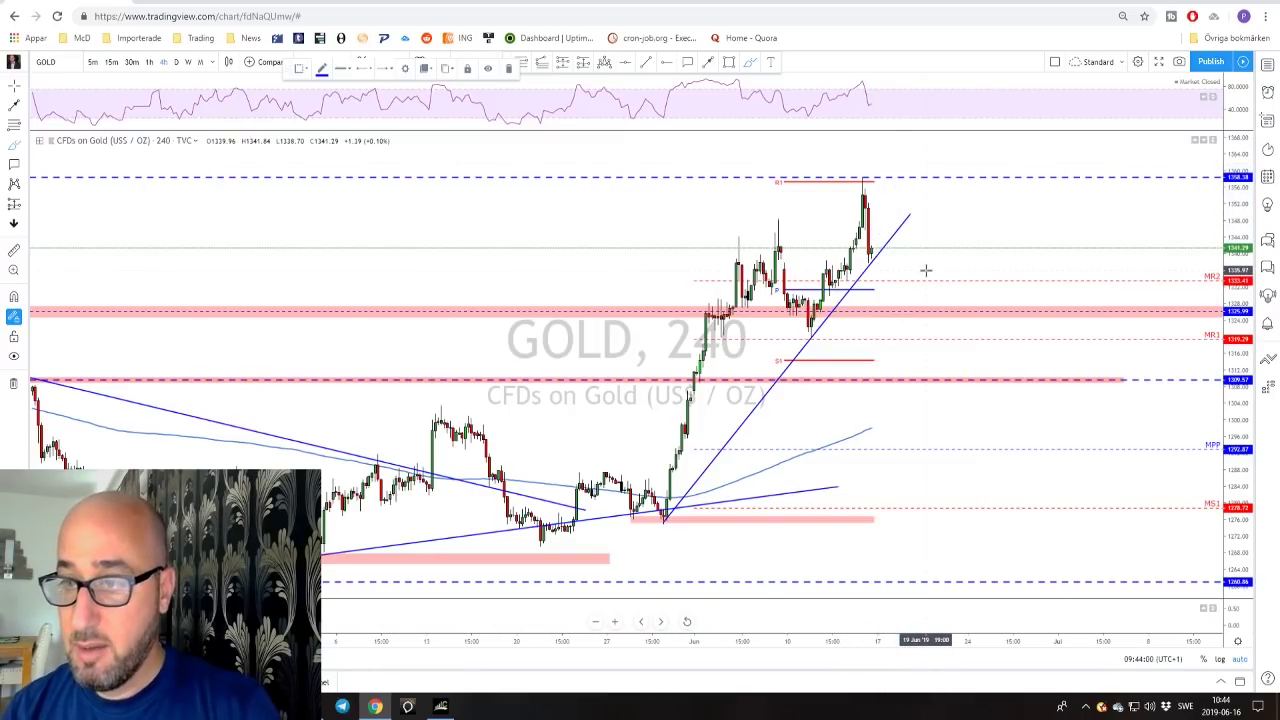
- Switch to the EURUSD four-hour chart, brush a circle around the sharp mid-June drop, and delete that circle
key("Down")
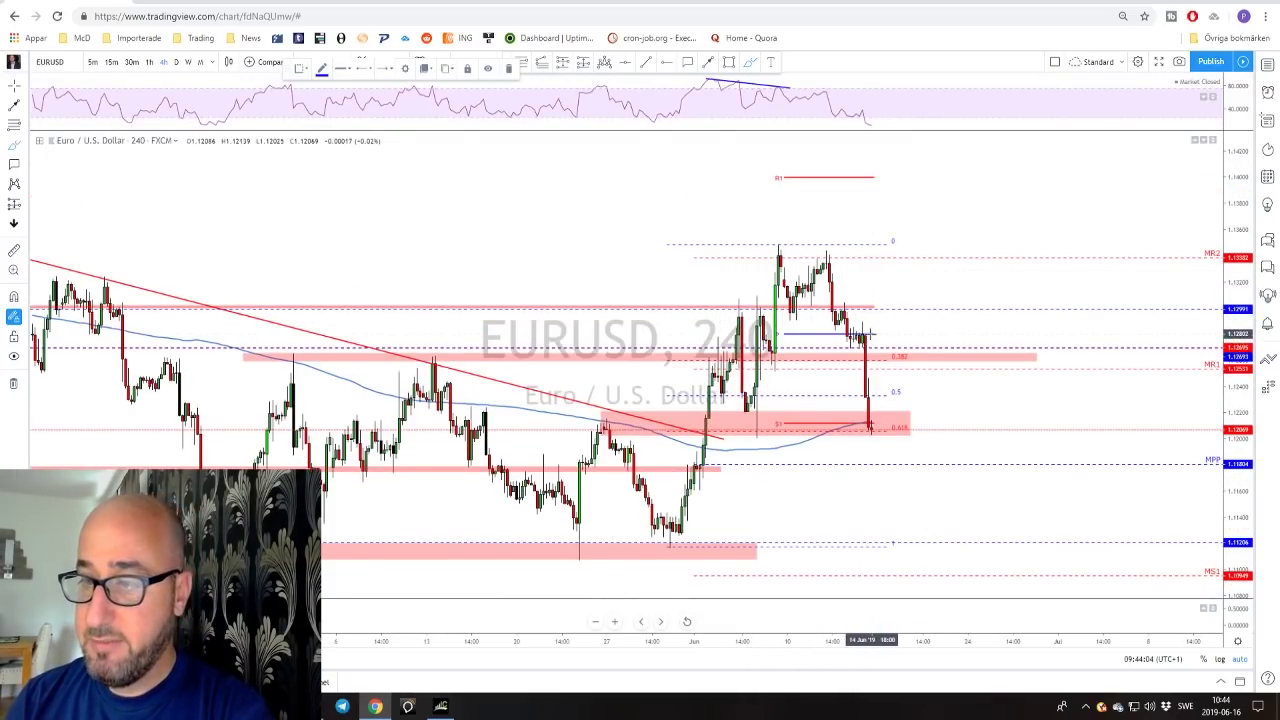
mouse_move(870, 333)
left_mouse_down()
mouse_move(852, 400)
mouse_move(878, 425)
mouse_move(884, 350)
mouse_move(864, 334)
left_mouse_up()
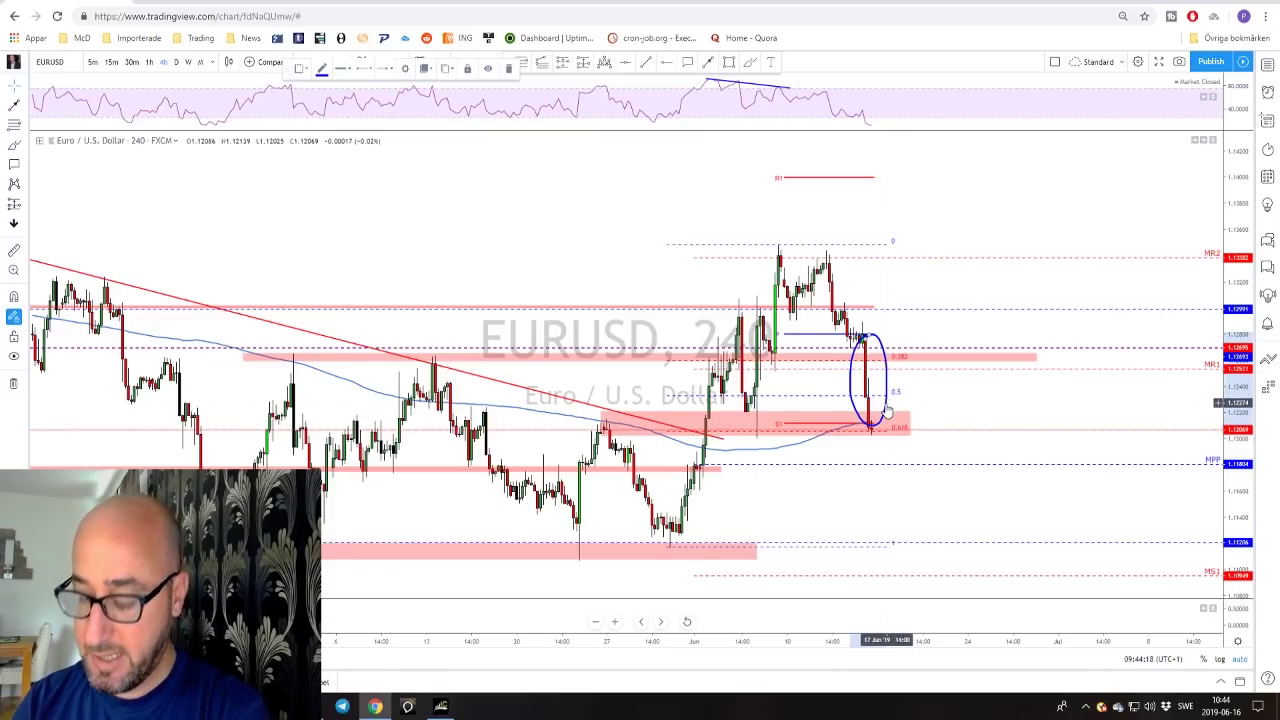
key("Delete")
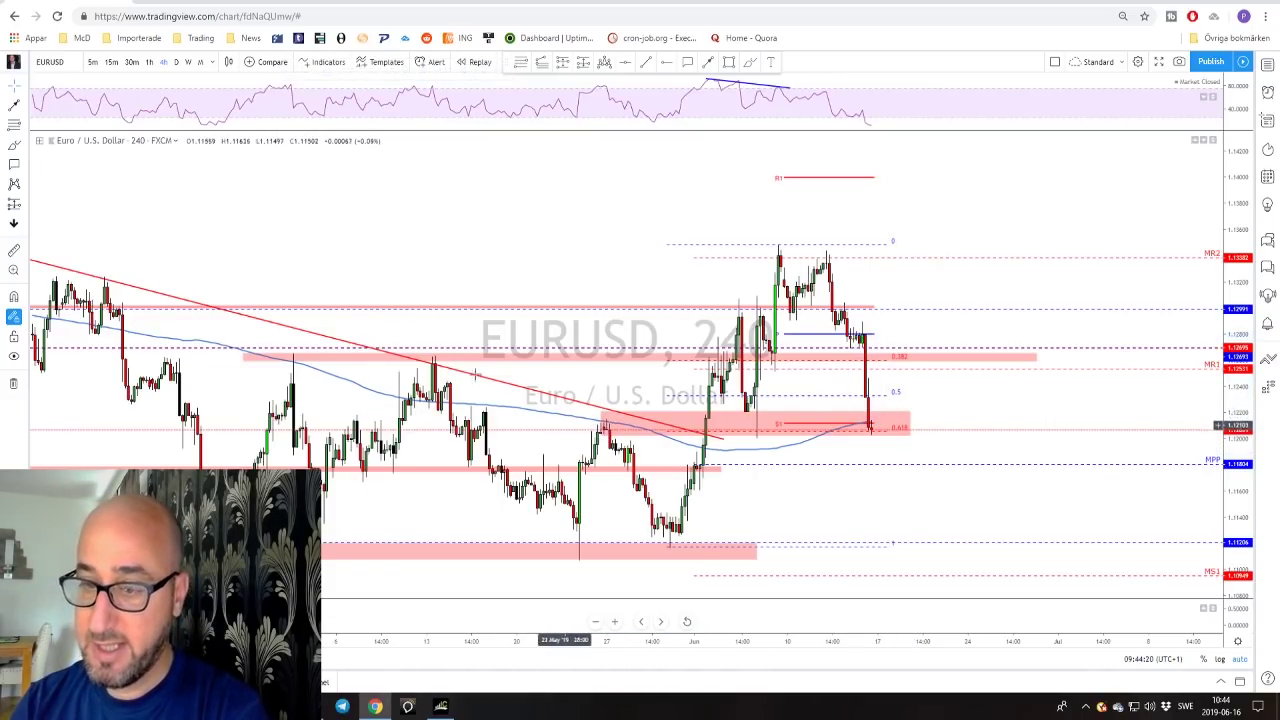
- Review EURUSD on the daily and weekly timeframes, returning to a closer view of the daily chart
left_click(176, 62)
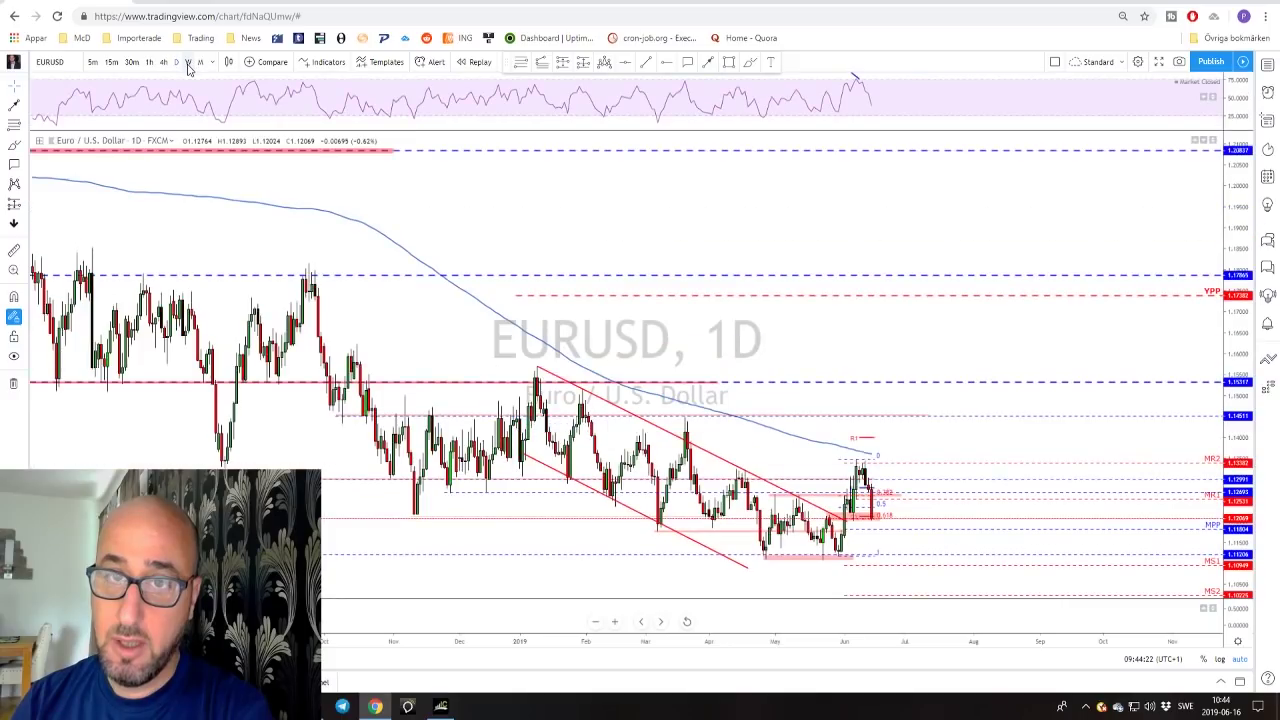
left_click(188, 62)
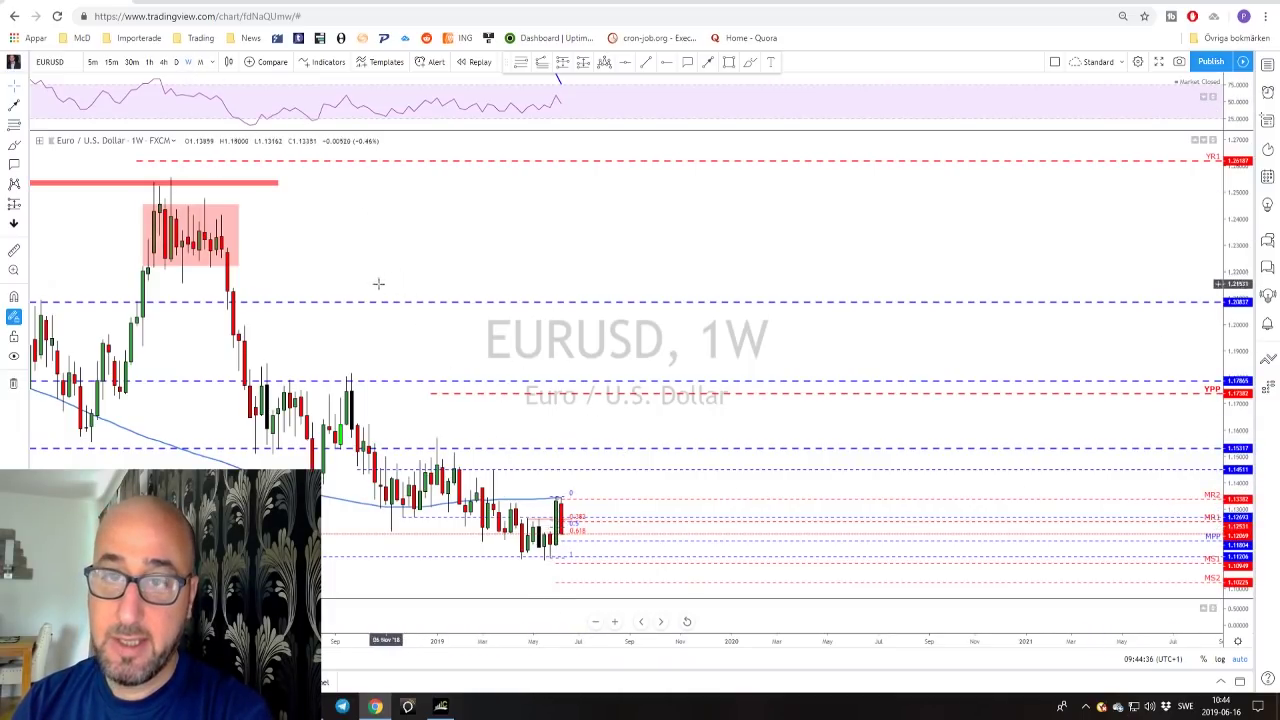
left_click(175, 62)
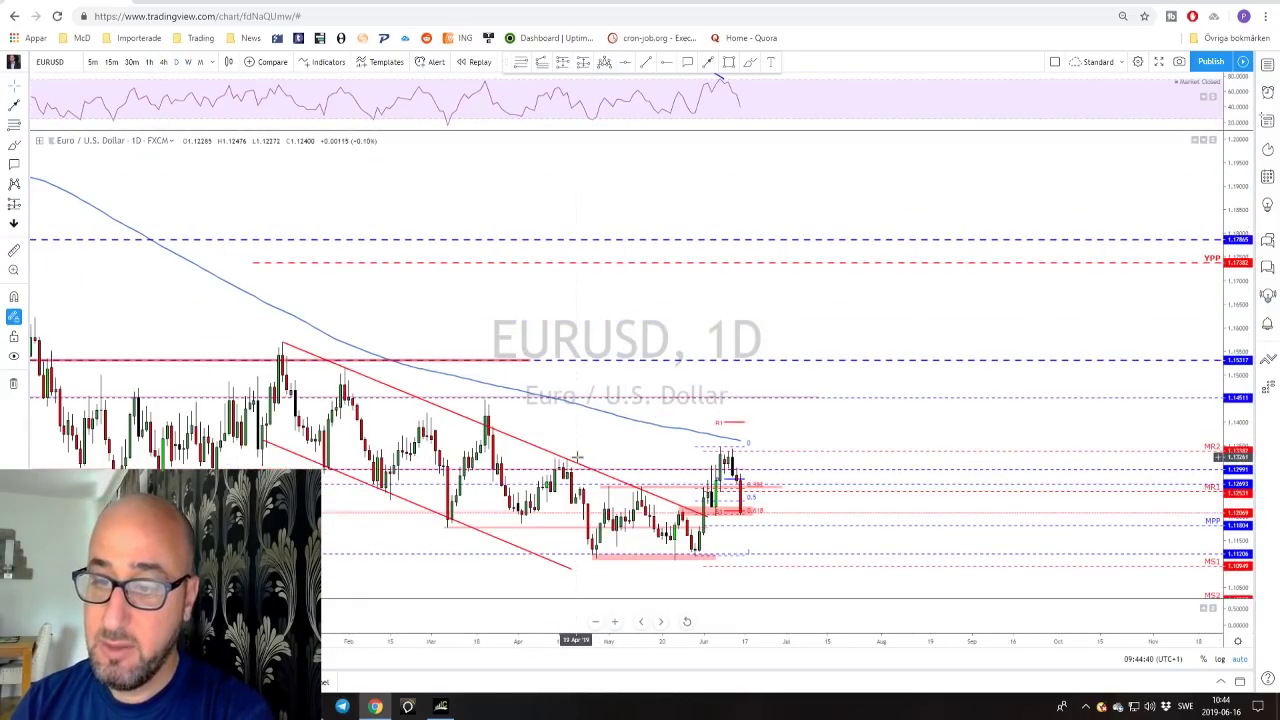
- With the Brush, circle the daily swing highs from mid-April to late May, trace the early-June rally, mark the high levels, and undo all strokes
left_click(750, 62)
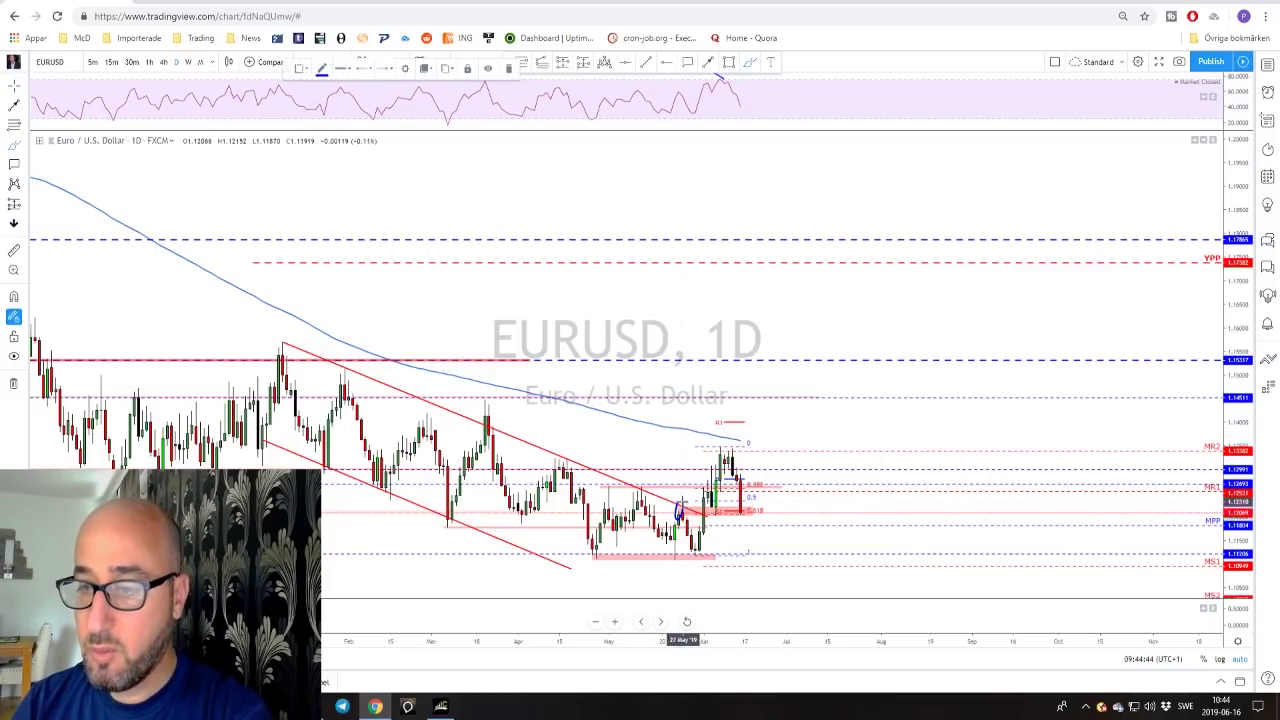
mouse_move(643, 485)
left_mouse_down()
mouse_move(634, 500)
mouse_move(640, 480)
mouse_move(601, 489)
mouse_move(556, 457)
left_mouse_up()
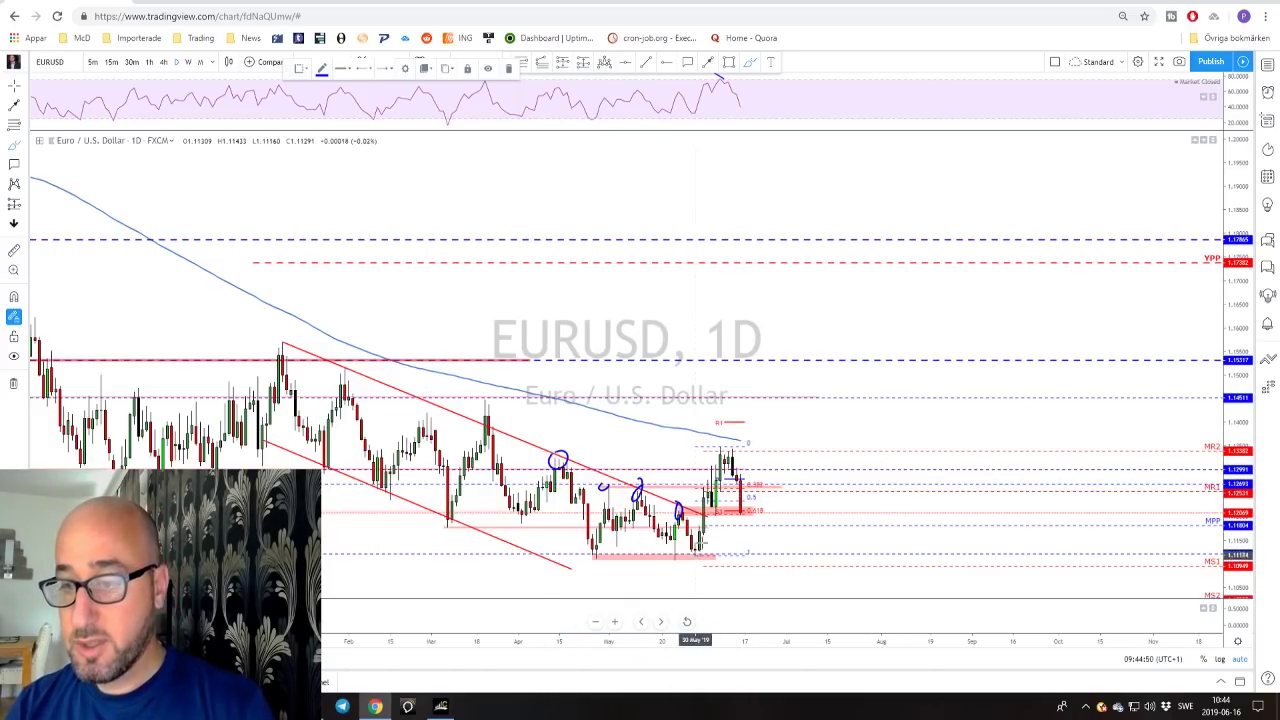
left_click_drag(694, 552, 724, 458)
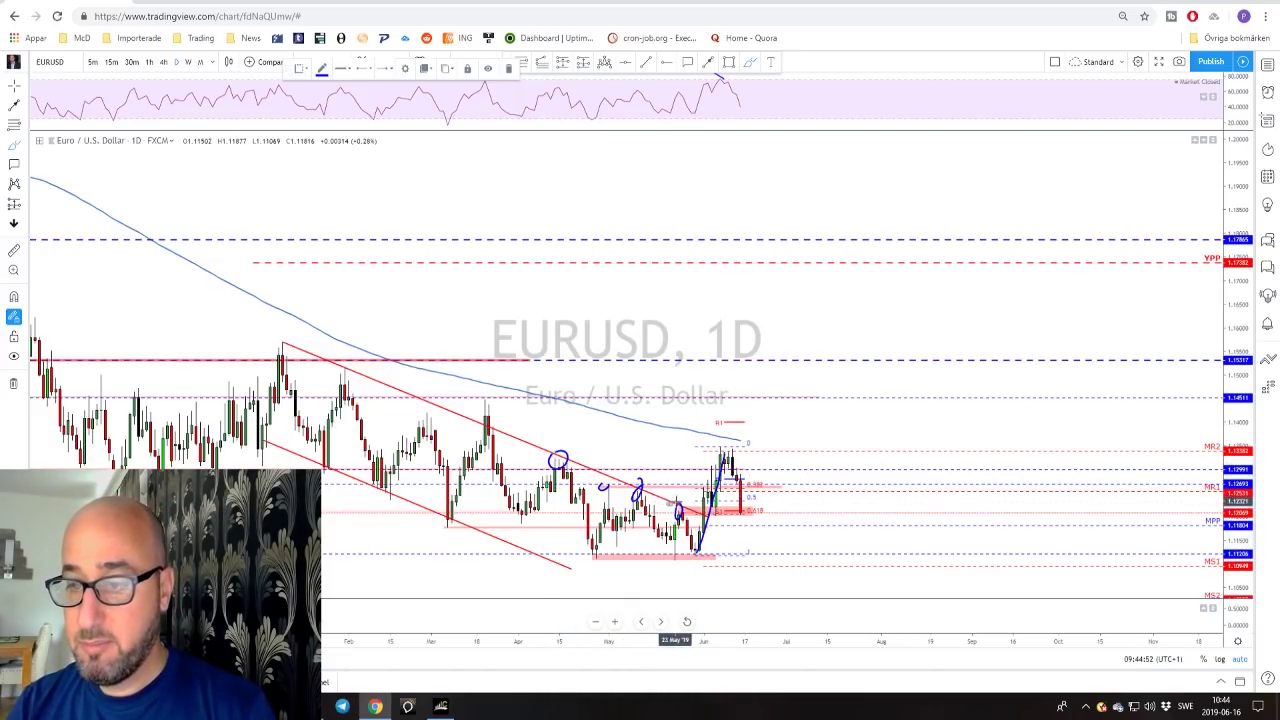
mouse_move(628, 485)
left_mouse_down()
mouse_move(656, 485)
mouse_move(621, 486)
left_mouse_up()
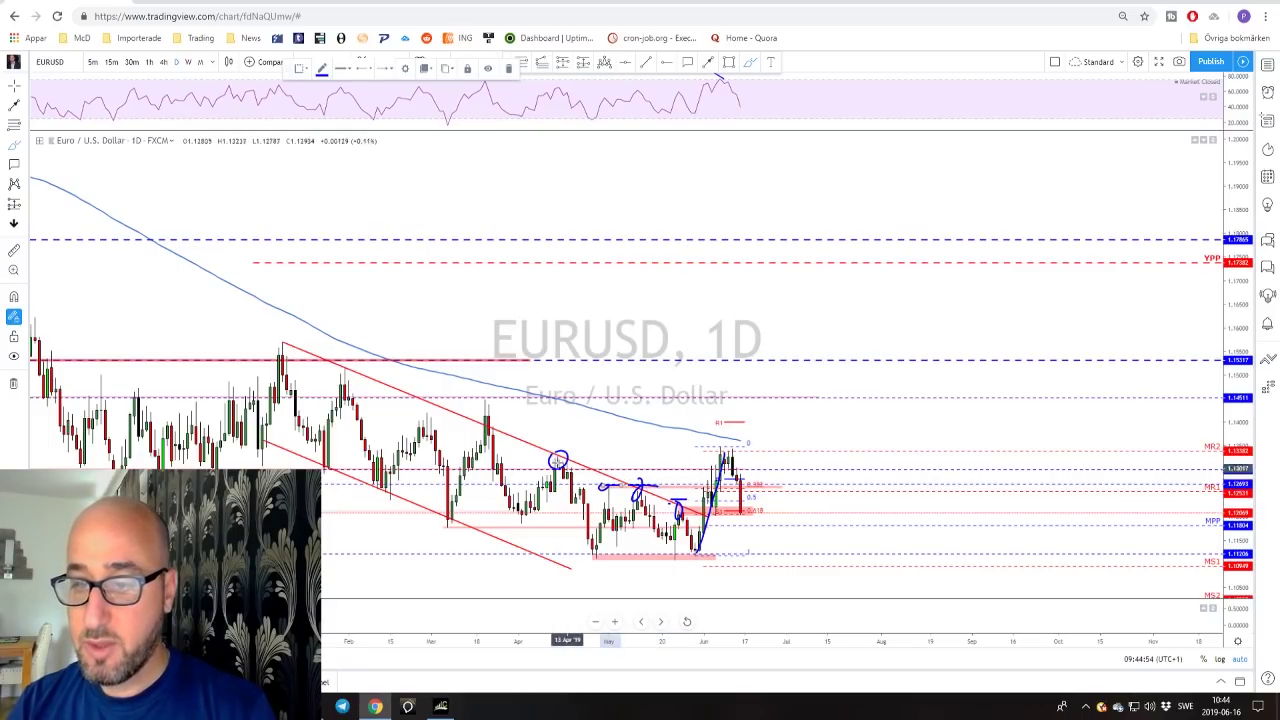
left_click_drag(545, 462, 576, 460)
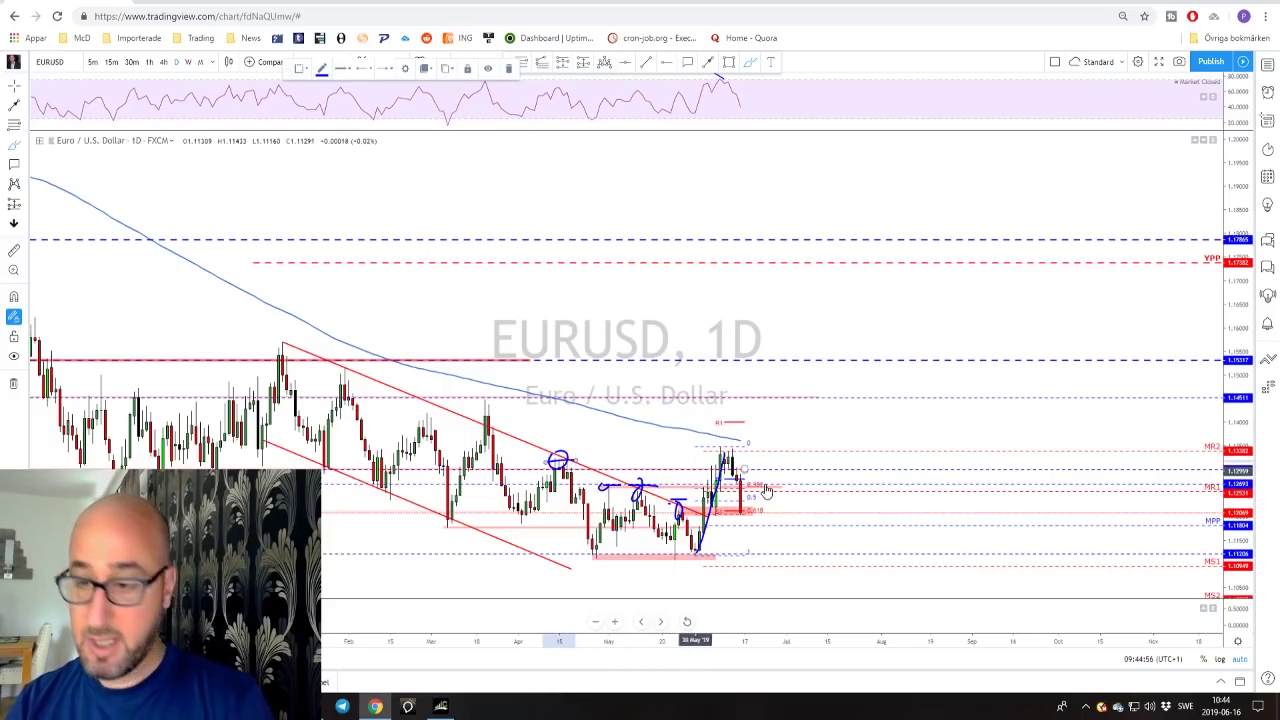
key("ctrl+z")
key("ctrl+z")
key("ctrl+z")
key("ctrl+z")
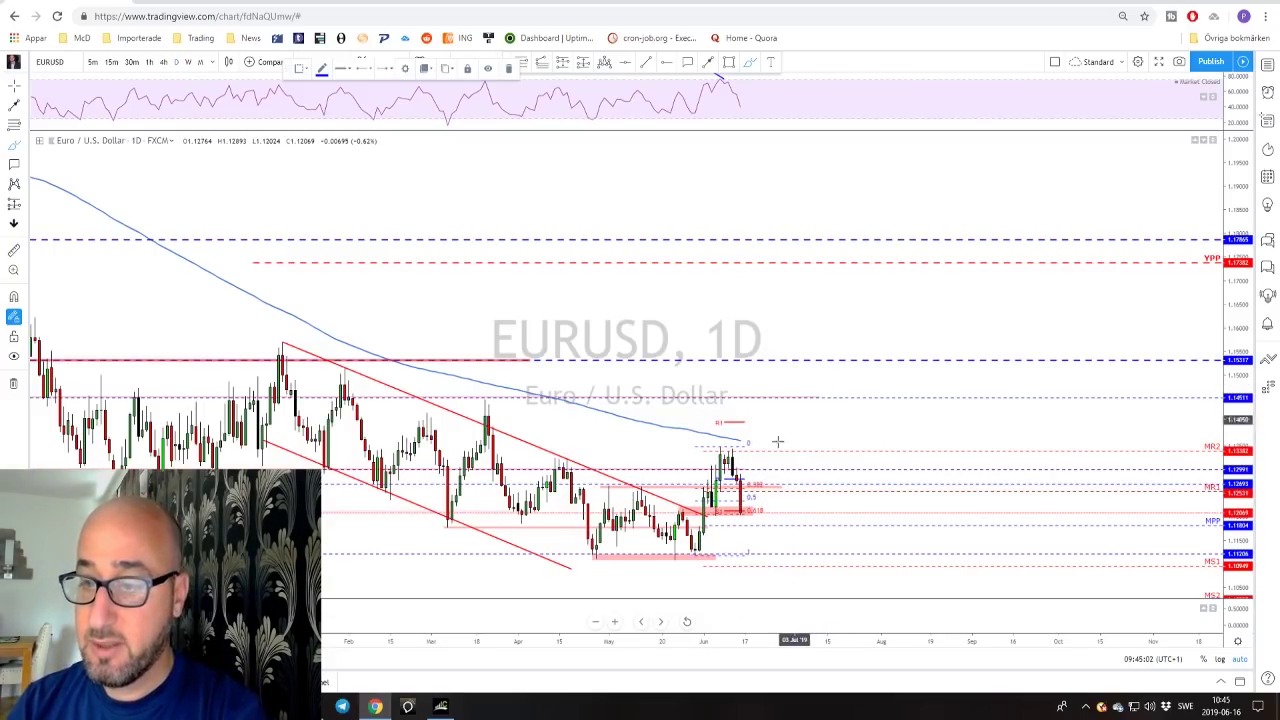
- Trace the June swings, circle the June high, mark the support near 1.12, sketch a drop to 1.11206 with a rebound, and undo the strokes
scroll(777, 443, "up", 3)
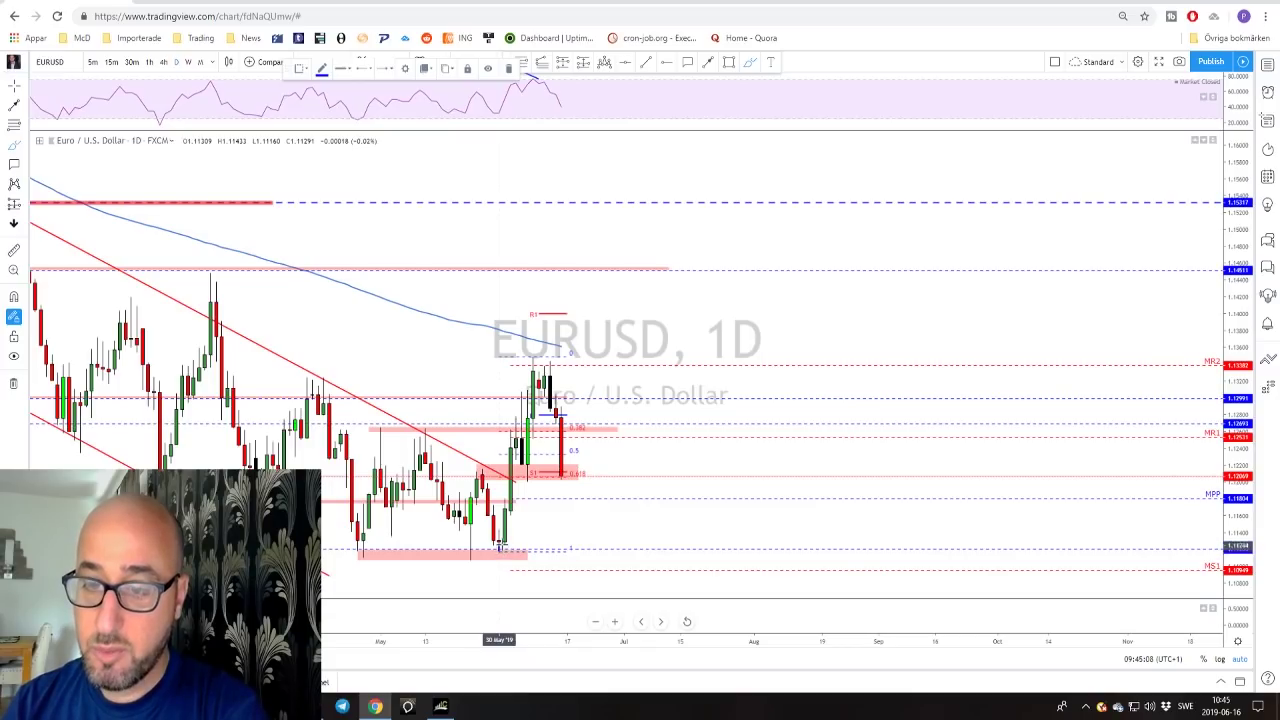
mouse_move(499, 548)
left_mouse_down()
mouse_move(513, 410)
mouse_move(533, 479)
left_mouse_up()
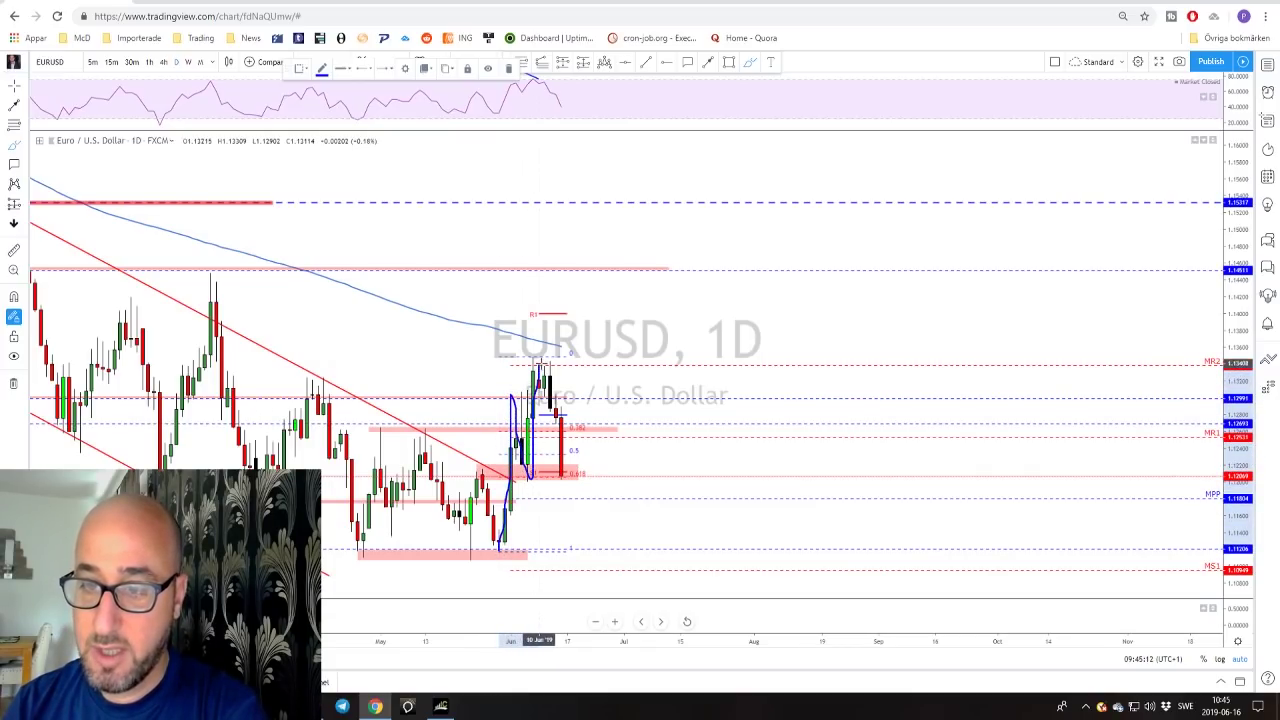
mouse_move(538, 350)
left_mouse_down()
mouse_move(525, 368)
mouse_move(556, 374)
left_mouse_up()
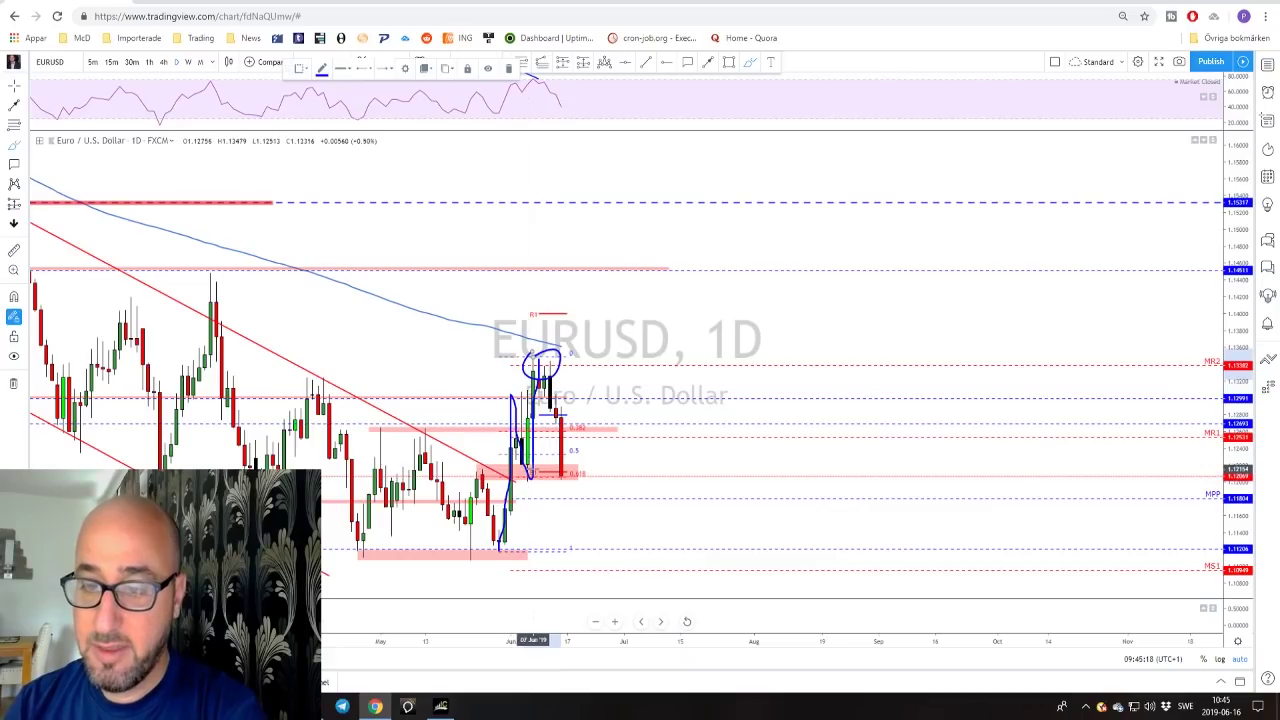
mouse_move(530, 470)
left_mouse_down()
mouse_move(613, 480)
mouse_move(576, 478)
mouse_move(606, 548)
mouse_move(640, 465)
left_mouse_up()
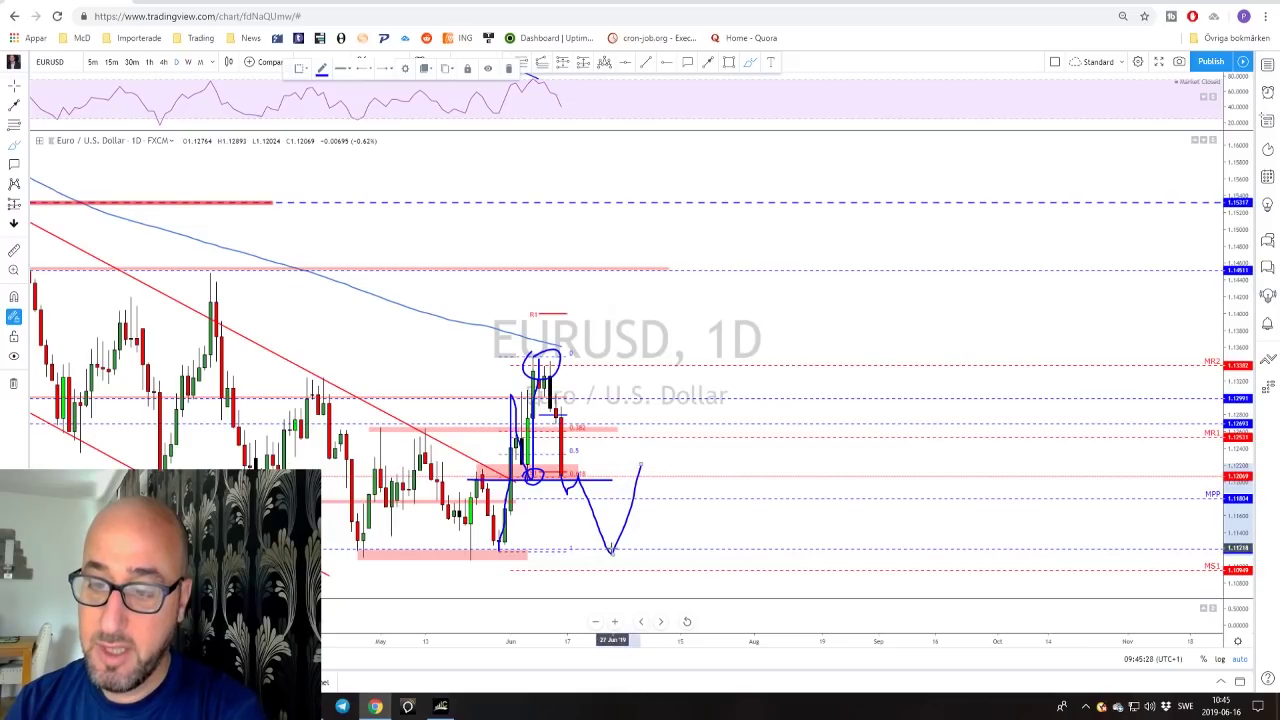
mouse_move(612, 546)
left_mouse_down()
mouse_move(611, 568)
mouse_move(620, 556)
left_mouse_up()
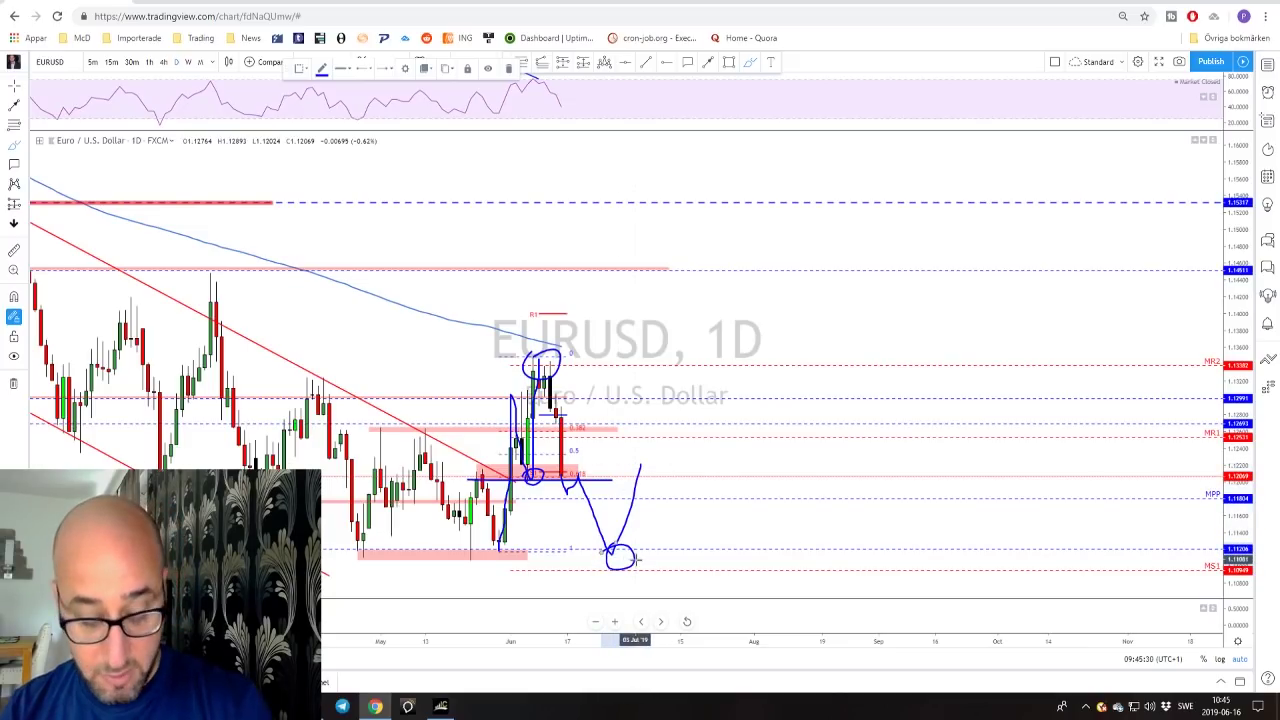
key("ctrl+z")
key("ctrl+z")
key("ctrl+z")
key("ctrl+z")
key("ctrl+z")
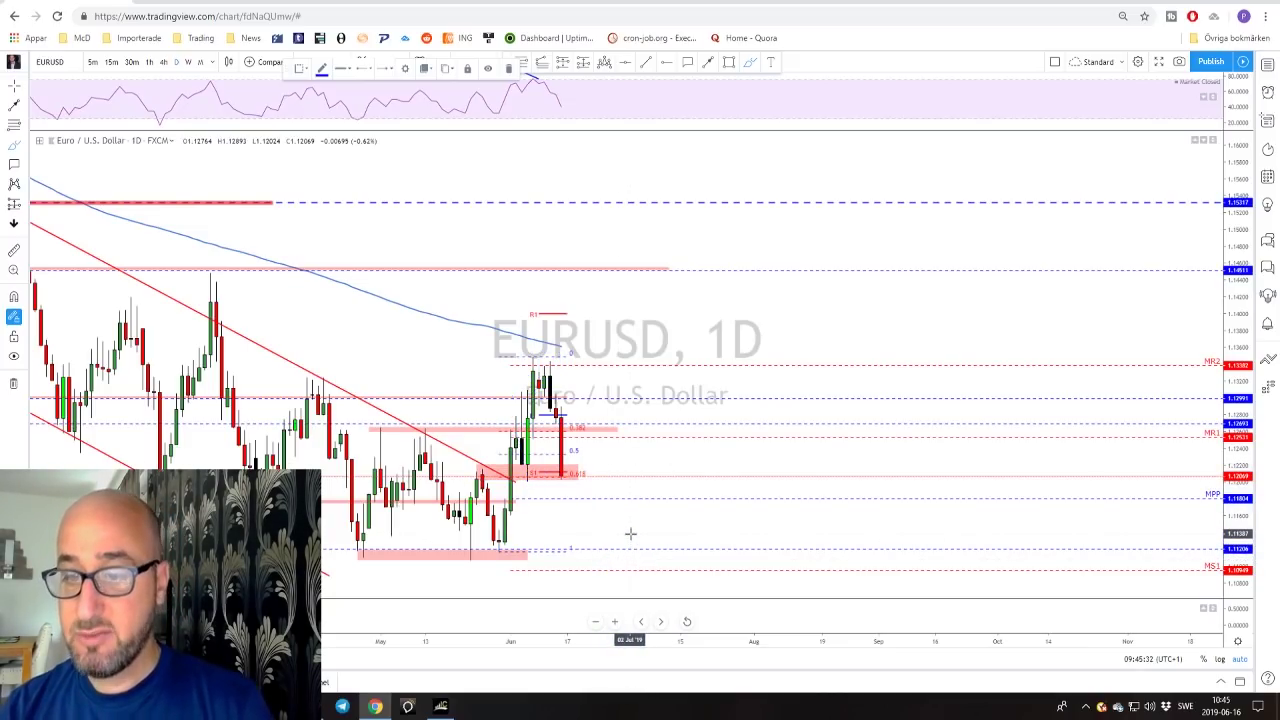
- Switch EURUSD to the four-hour chart and circle the current price, earlier reactions at the 0.618 pink zone, and the two late-May lows
left_click(165, 63)
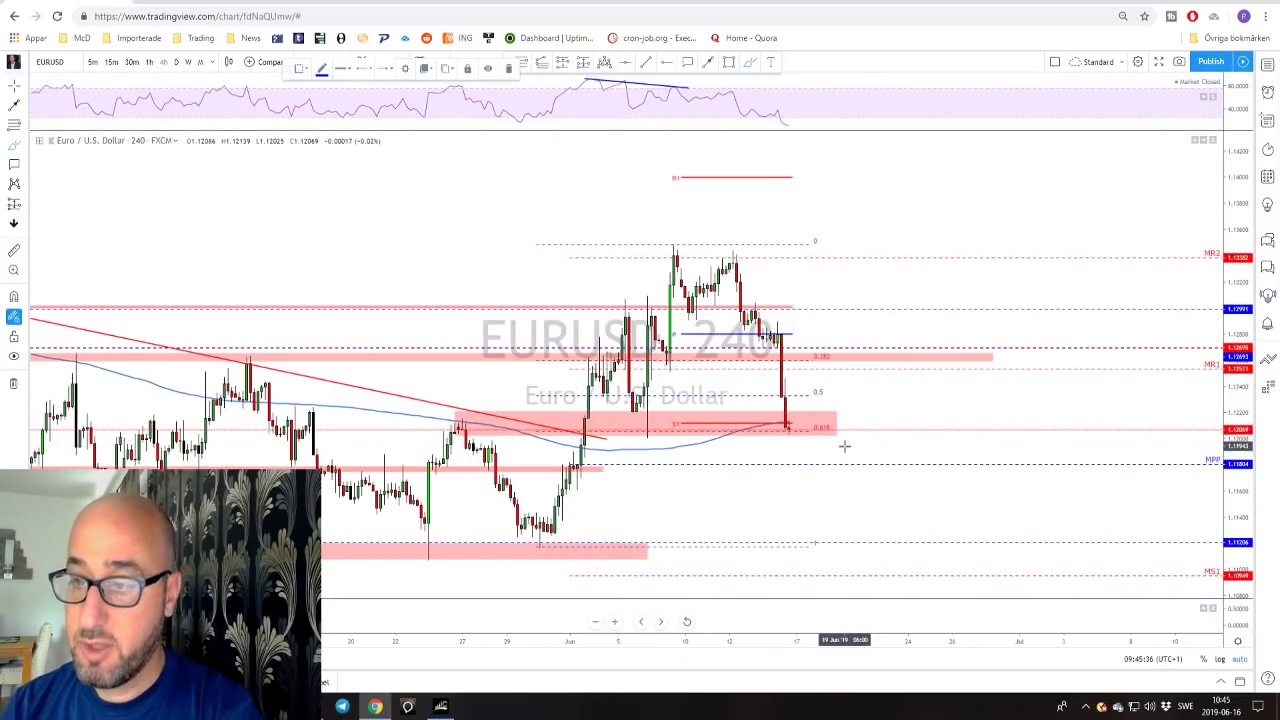
mouse_move(808, 414)
left_mouse_down()
mouse_move(836, 415)
mouse_move(812, 415)
left_mouse_up()
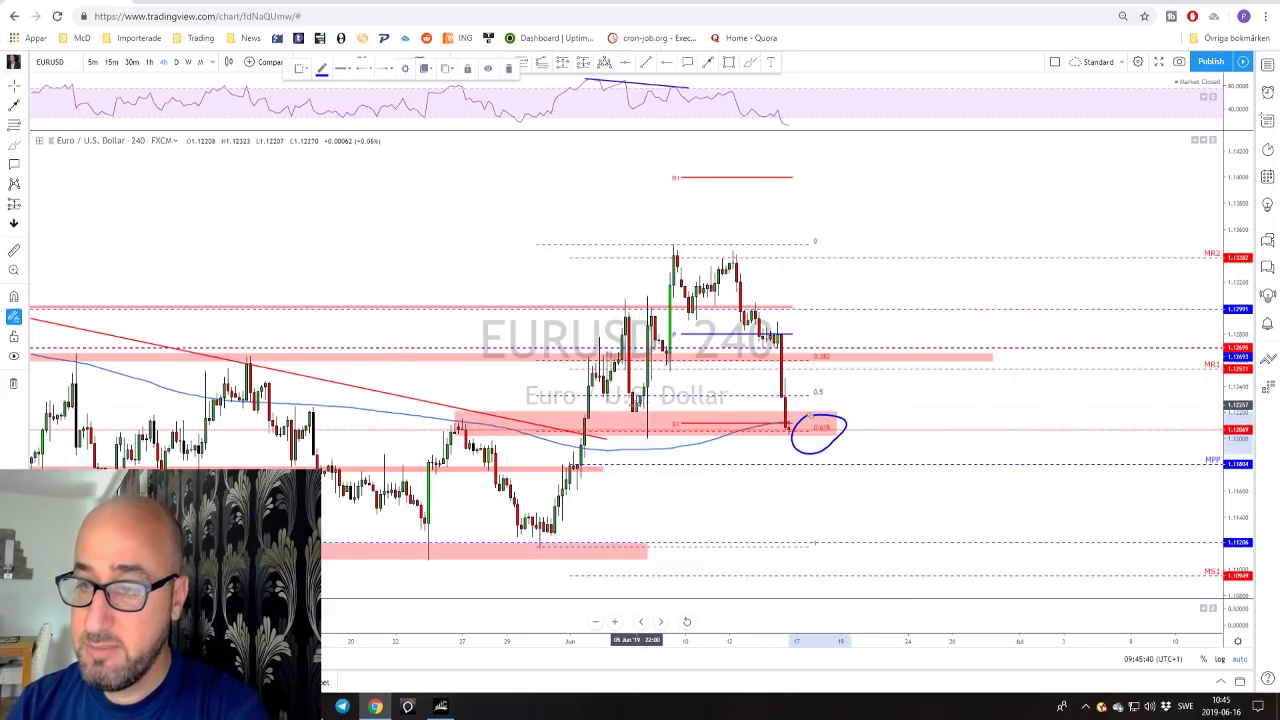
mouse_move(637, 410)
left_mouse_down()
mouse_move(626, 430)
mouse_move(643, 410)
left_mouse_up()
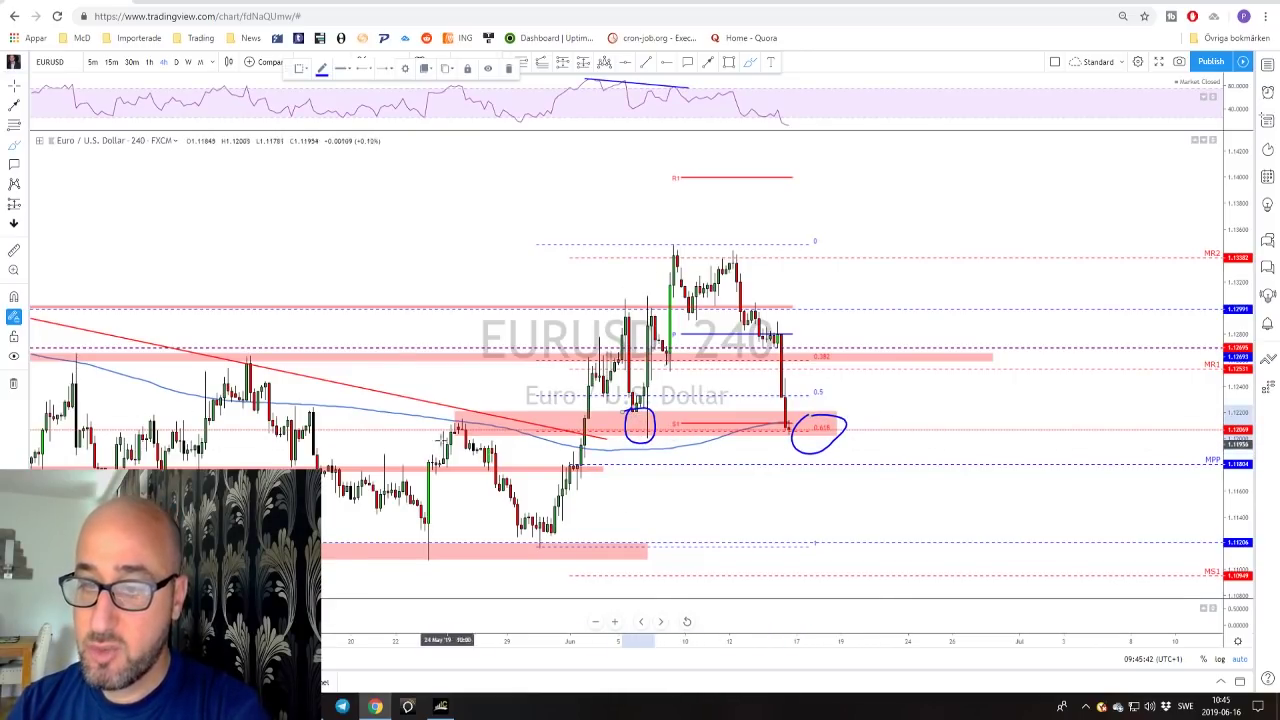
left_click_drag(447, 412, 482, 441)
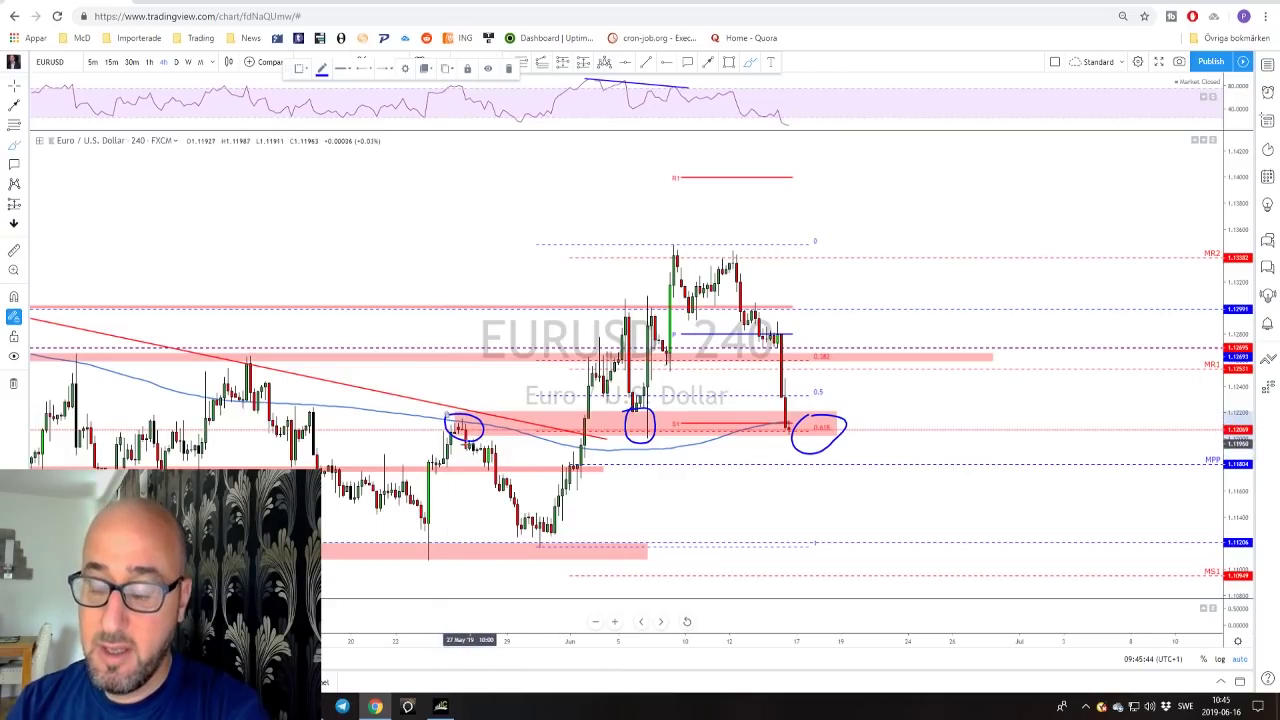
scroll(500, 470, "down", 3)
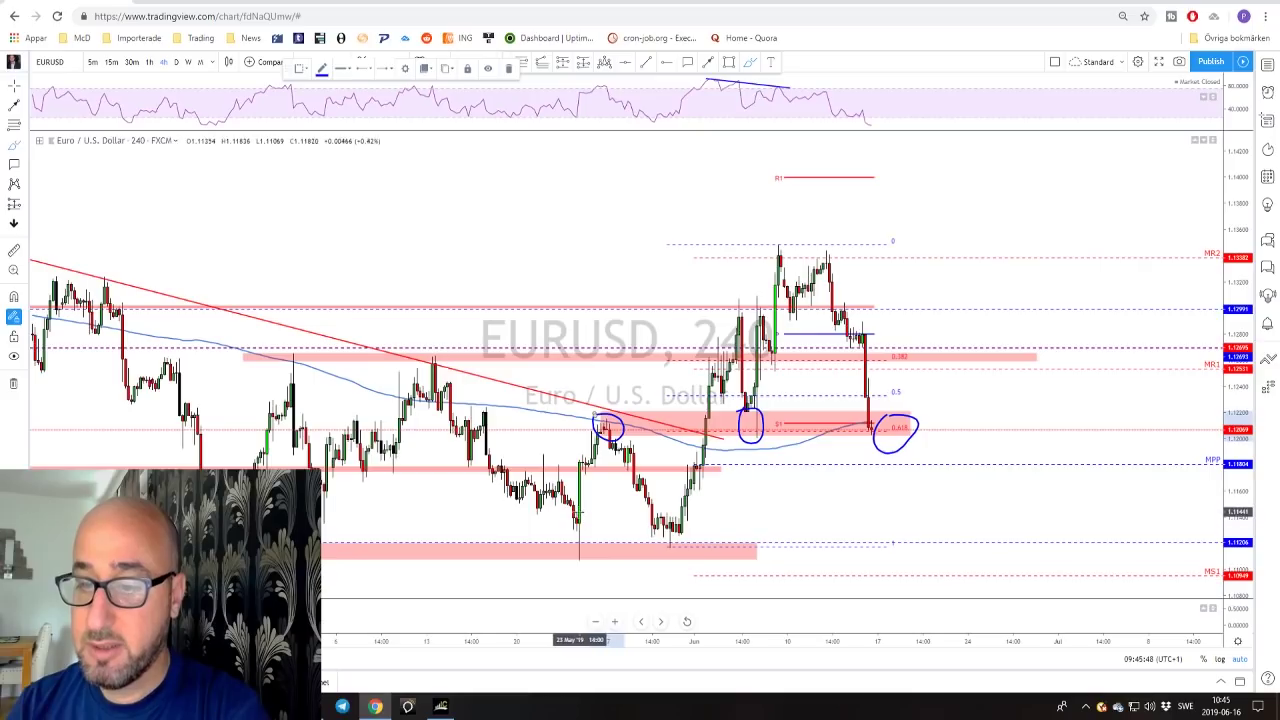
left_click_drag(583, 520, 664, 524)
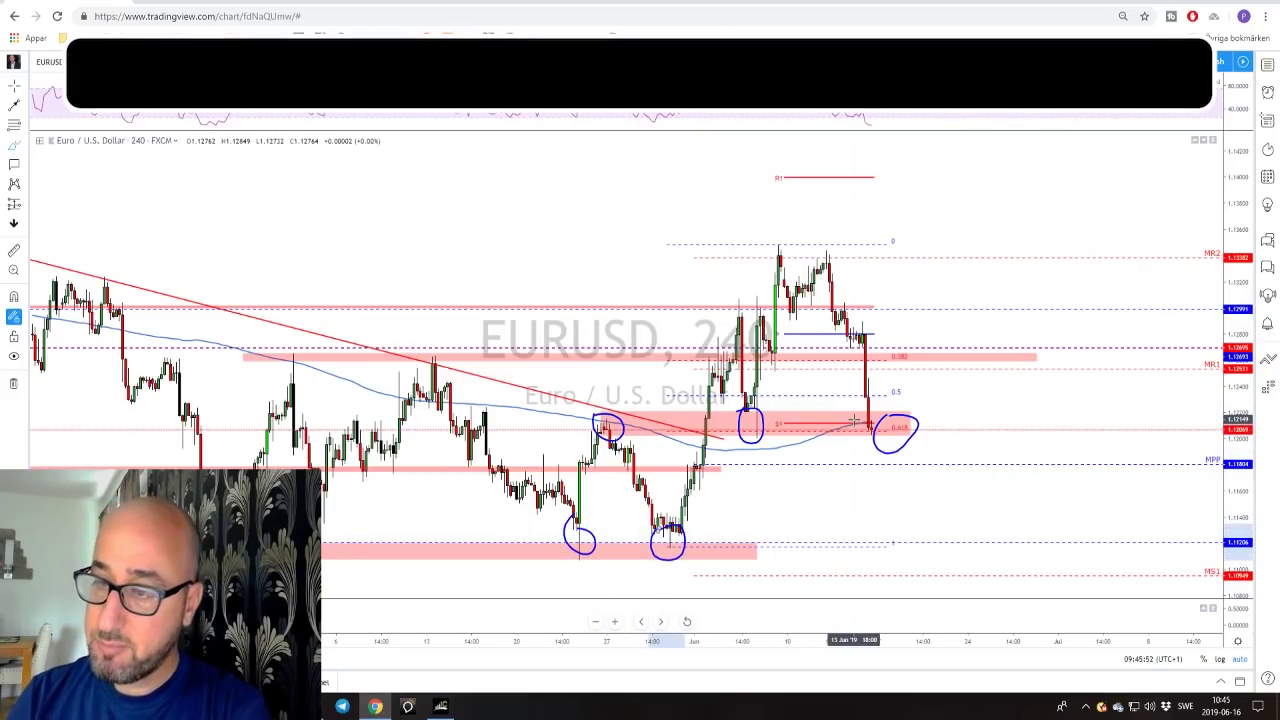
- Brush the rally to the June high and two possible bounces from the current price, and undo all strokes, including the earlier circles
left_click_drag(752, 410, 779, 255)
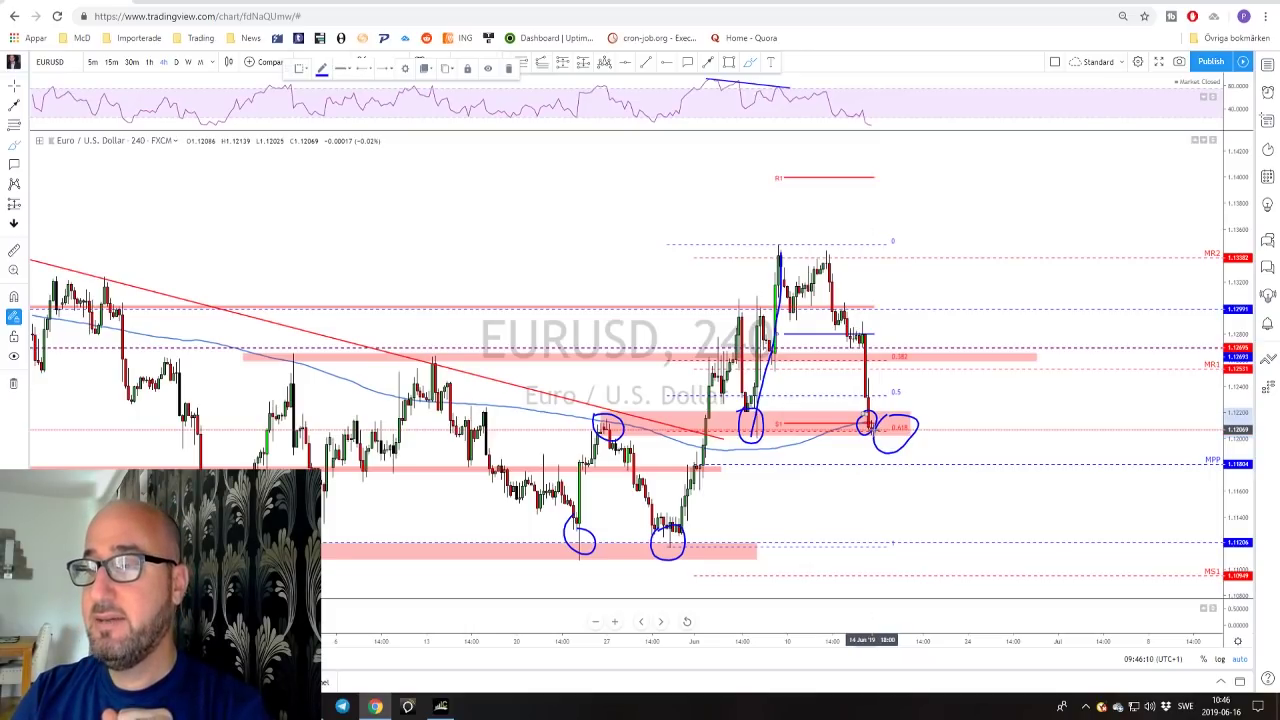
left_click_drag(880, 416, 915, 368)
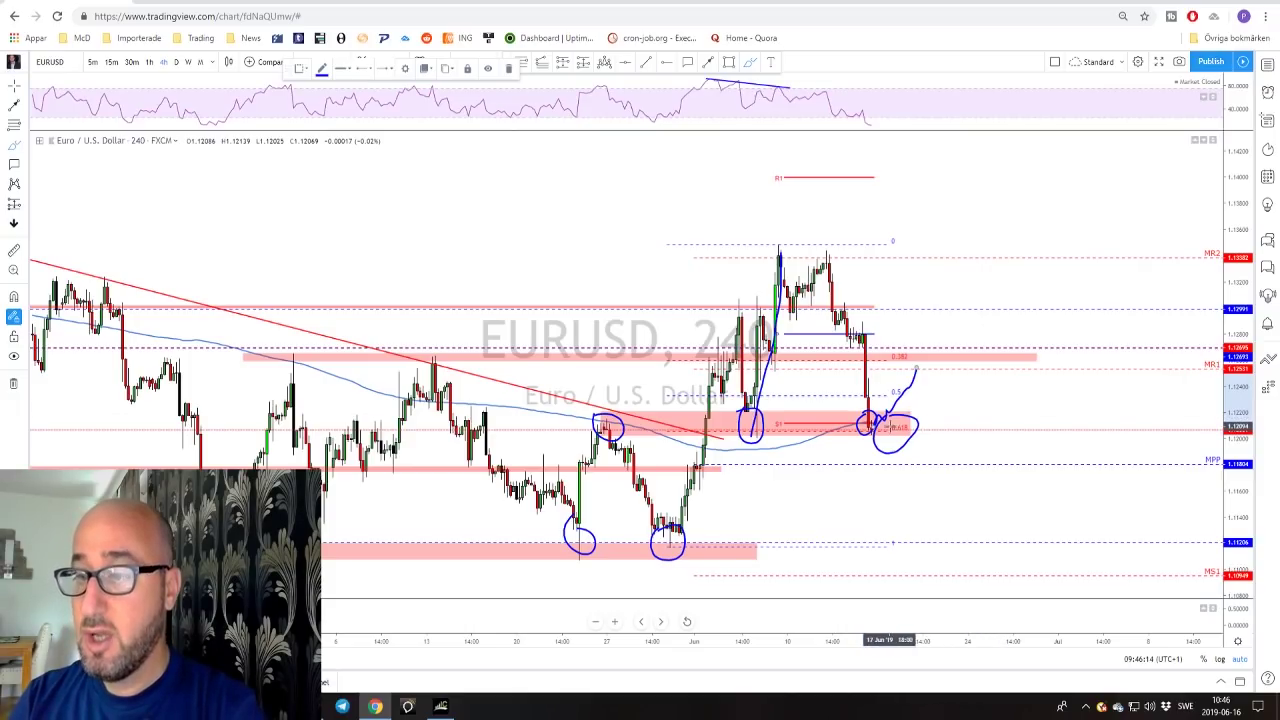
left_click_drag(872, 428, 882, 350)
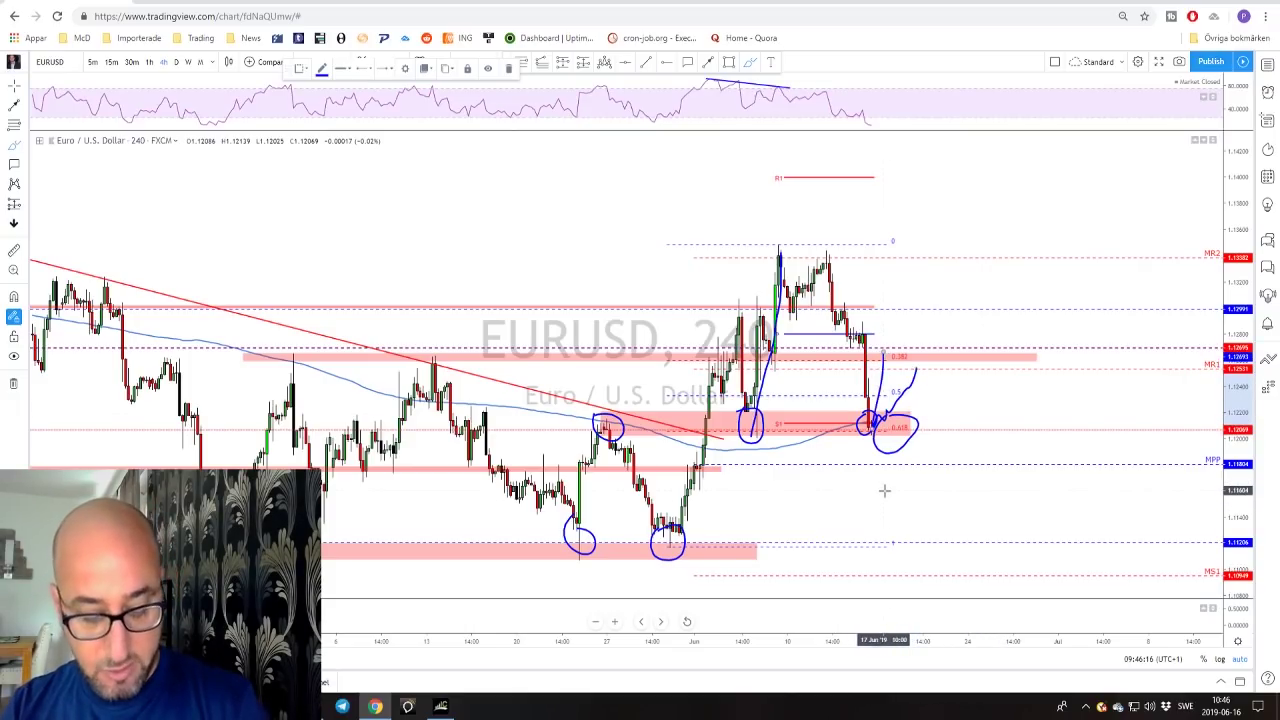
key("ctrl+z")
key("ctrl+z")
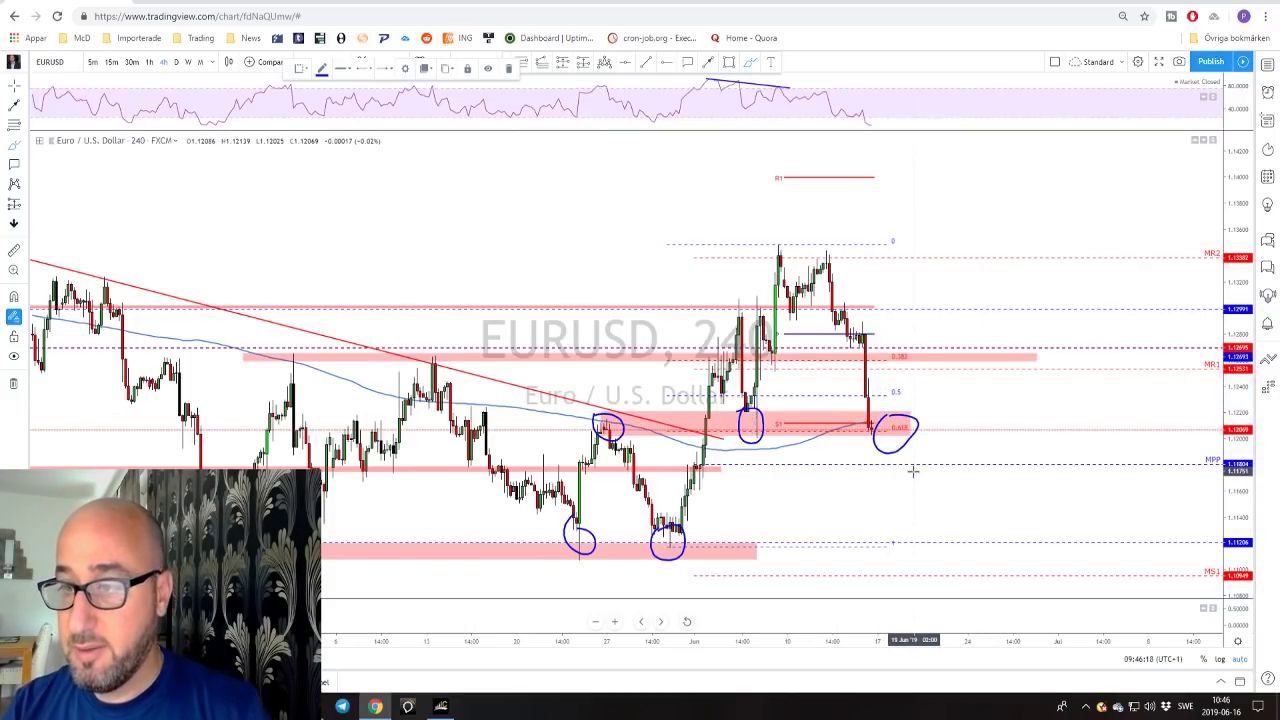
key("ctrl+z")
key("ctrl+z")
key("ctrl+z")
key("ctrl+z")
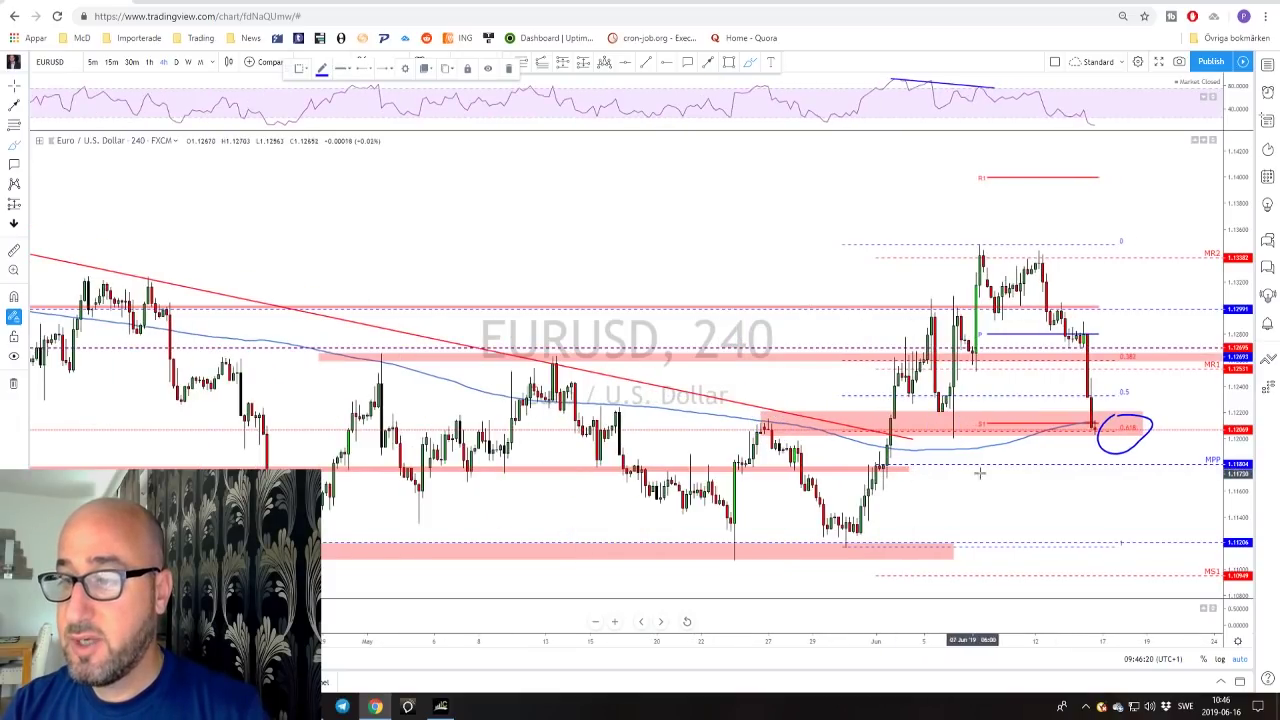
key("ctrl+z")
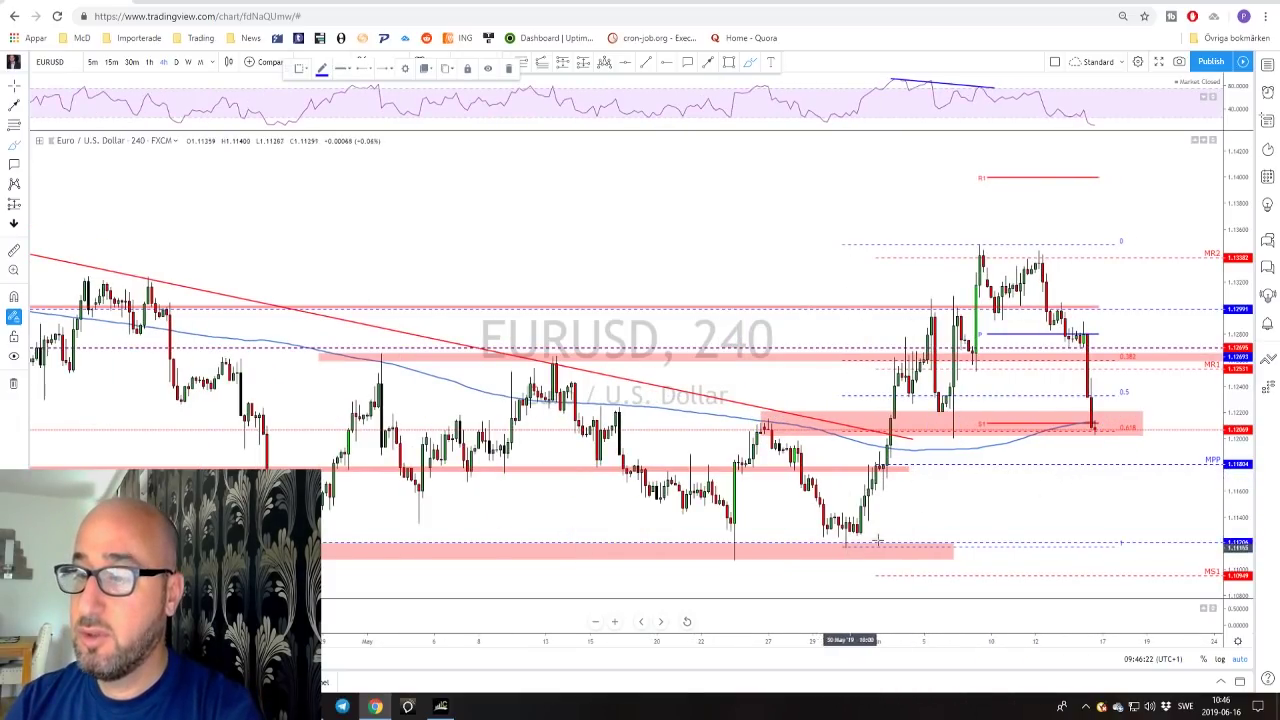
- Sketch a bear flag breaking downward from the current price, circle the late-May low, draw an upward arrow from 1.11206, and undo all strokes
left_click_drag(1103, 477, 860, 486)
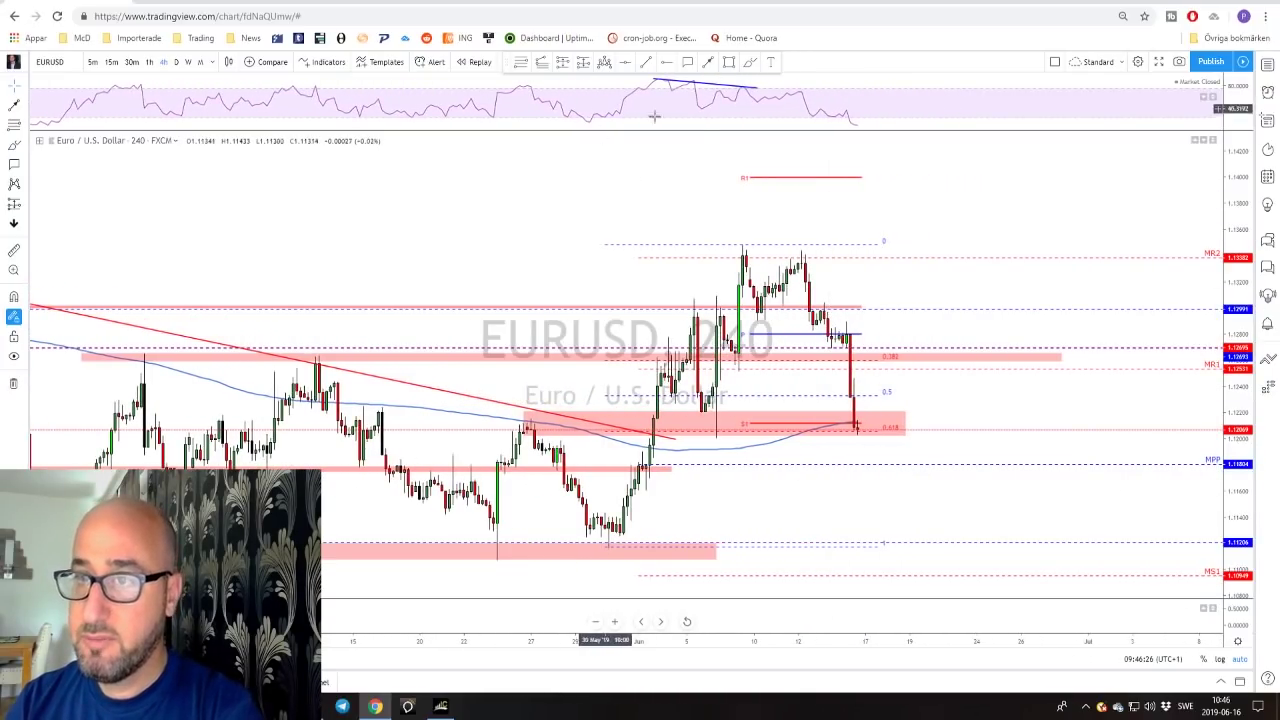
left_click(751, 65)
mouse_move(857, 428)
left_mouse_down()
mouse_move(863, 408)
mouse_move(871, 424)
mouse_move(902, 386)
left_mouse_up()
left_click_drag(858, 436, 916, 393)
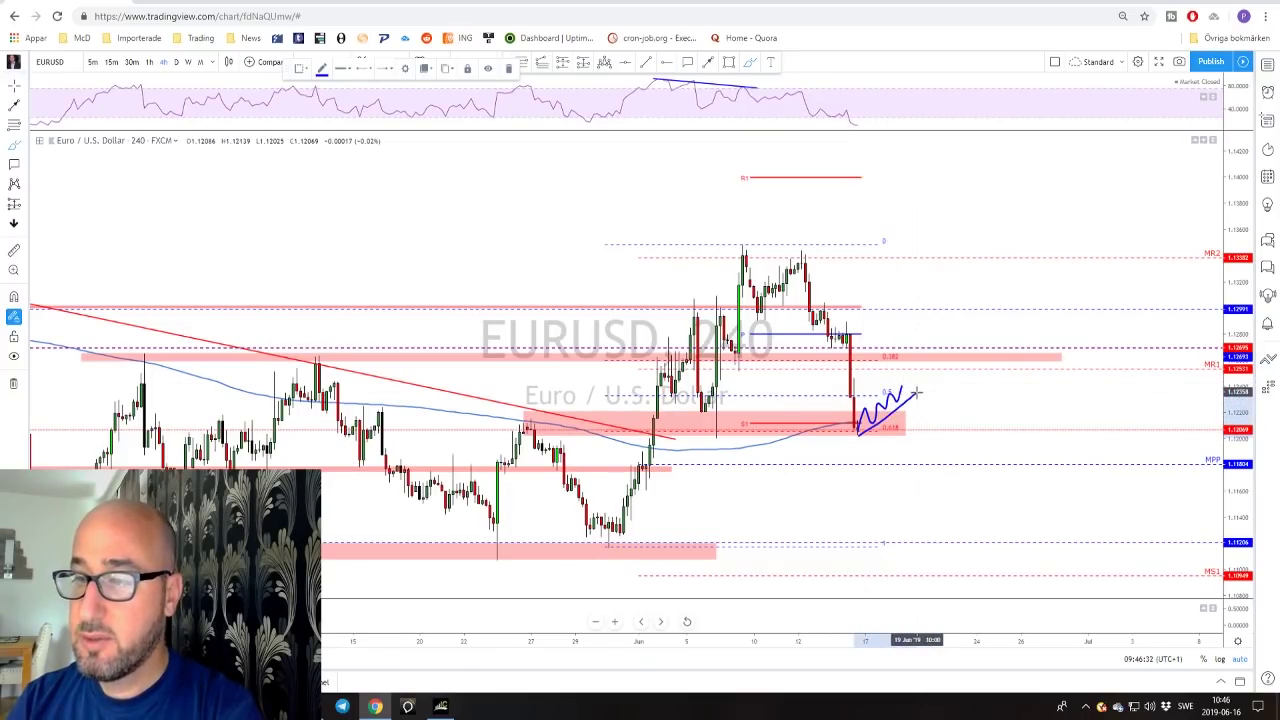
mouse_move(842, 417)
left_mouse_down()
mouse_move(902, 379)
mouse_move(952, 490)
left_mouse_up()
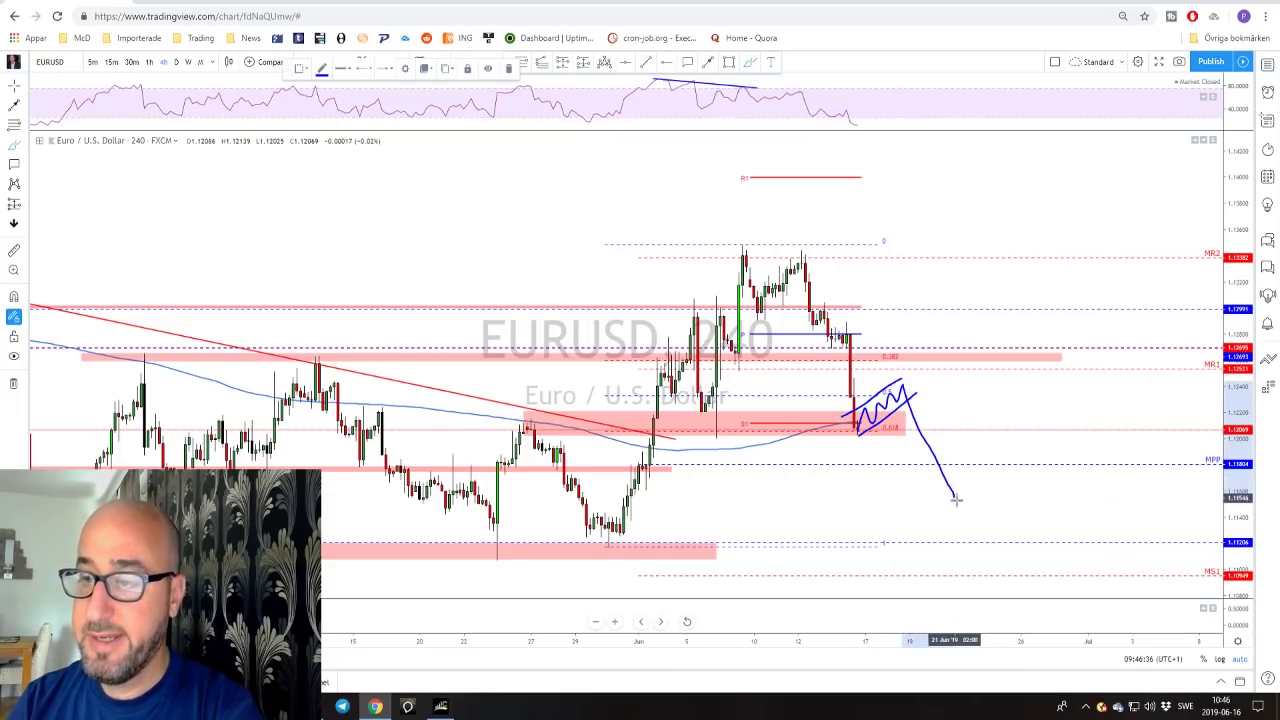
left_click_drag(640, 512, 645, 514)
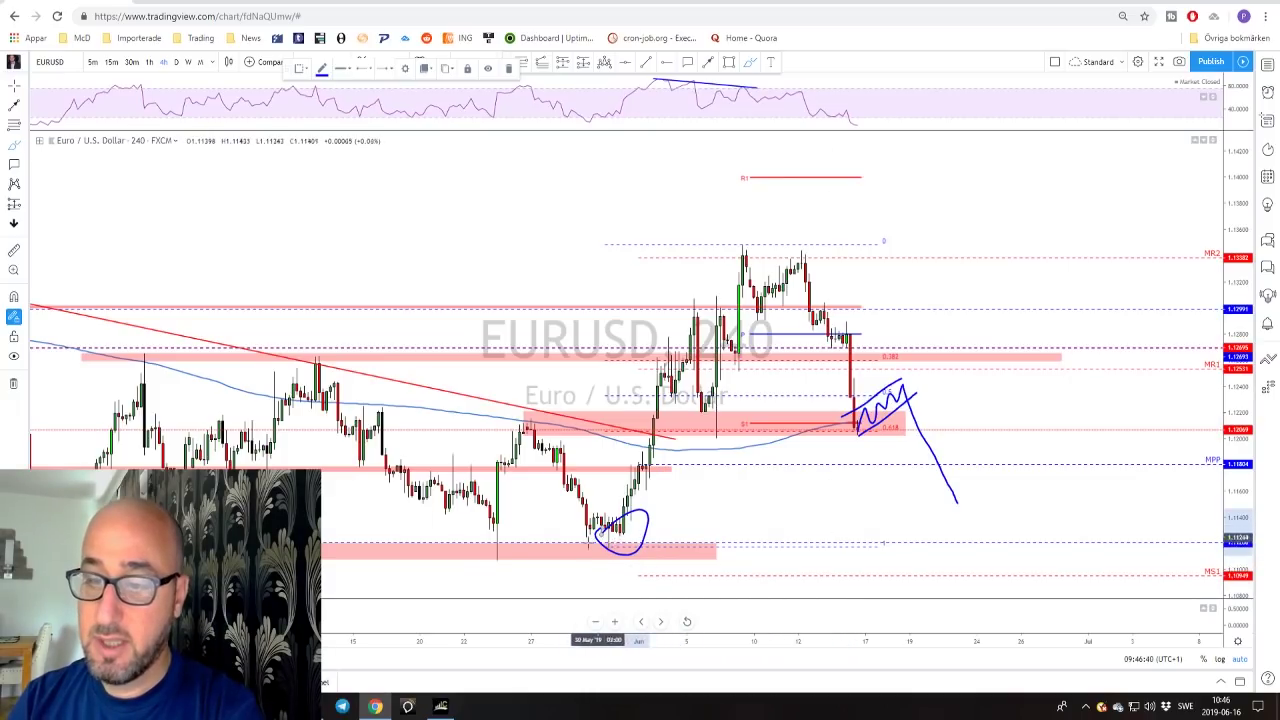
mouse_move(980, 543)
left_mouse_down()
mouse_move(1002, 477)
mouse_move(1010, 490)
left_mouse_up()
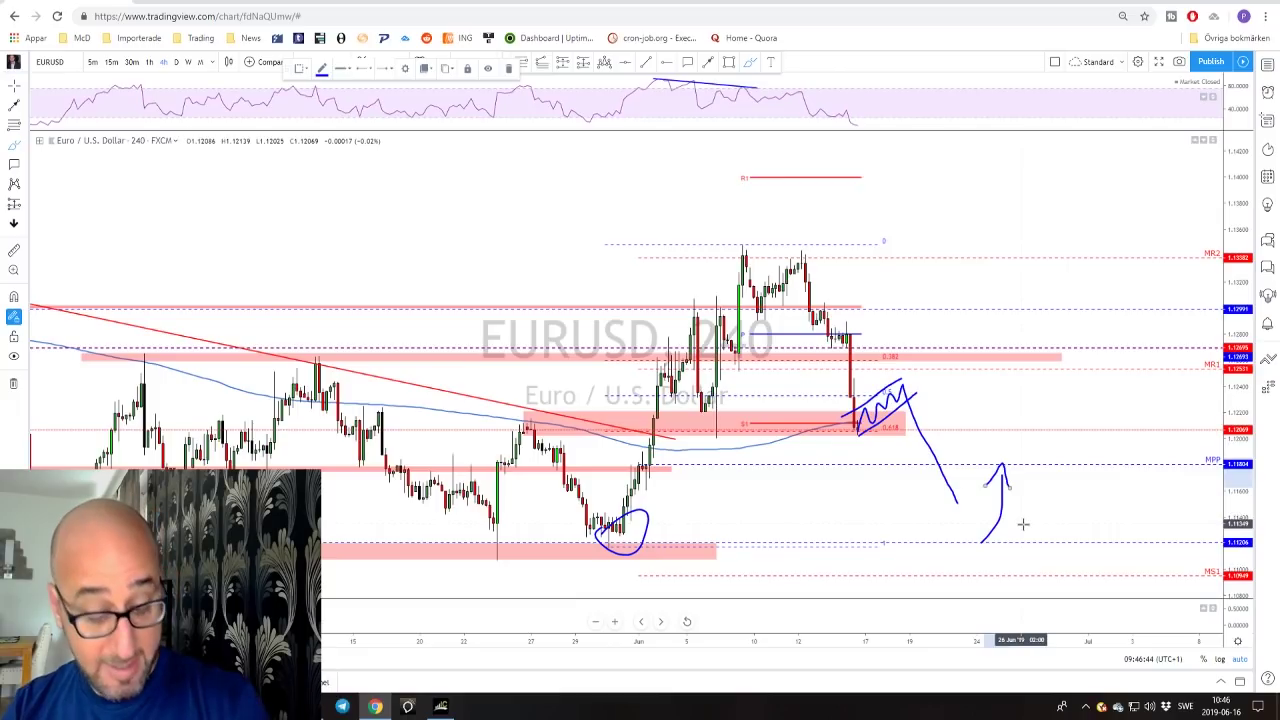
key("ctrl+z")
key("ctrl+z")
key("ctrl+z")
key("ctrl+z")
key("ctrl+z")
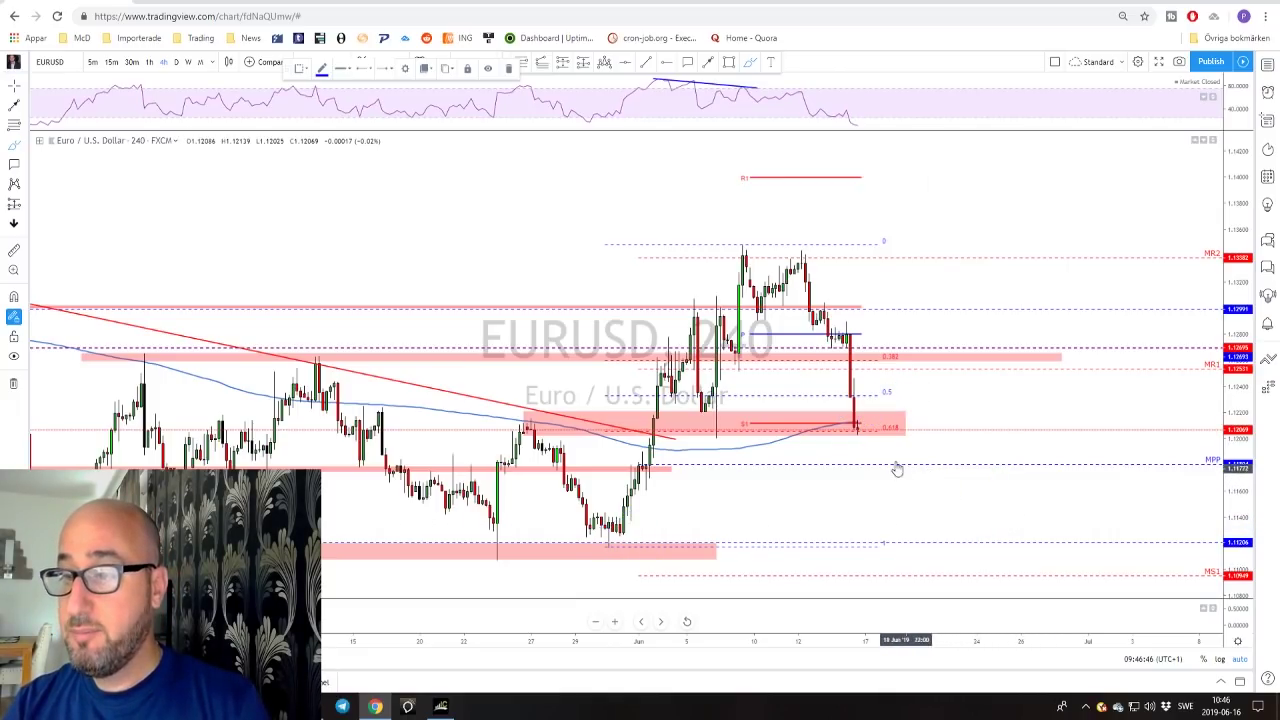
- Sketch a bounce, flag consolidation and upward breakout from the current price, undo it, and try circling the price at the 0.618 level
mouse_move(857, 427)
left_mouse_down()
mouse_move(869, 379)
mouse_move(903, 398)
mouse_move(930, 330)
left_mouse_up()
mouse_move(870, 372)
left_mouse_down()
mouse_move(921, 385)
mouse_move(913, 407)
left_mouse_up()
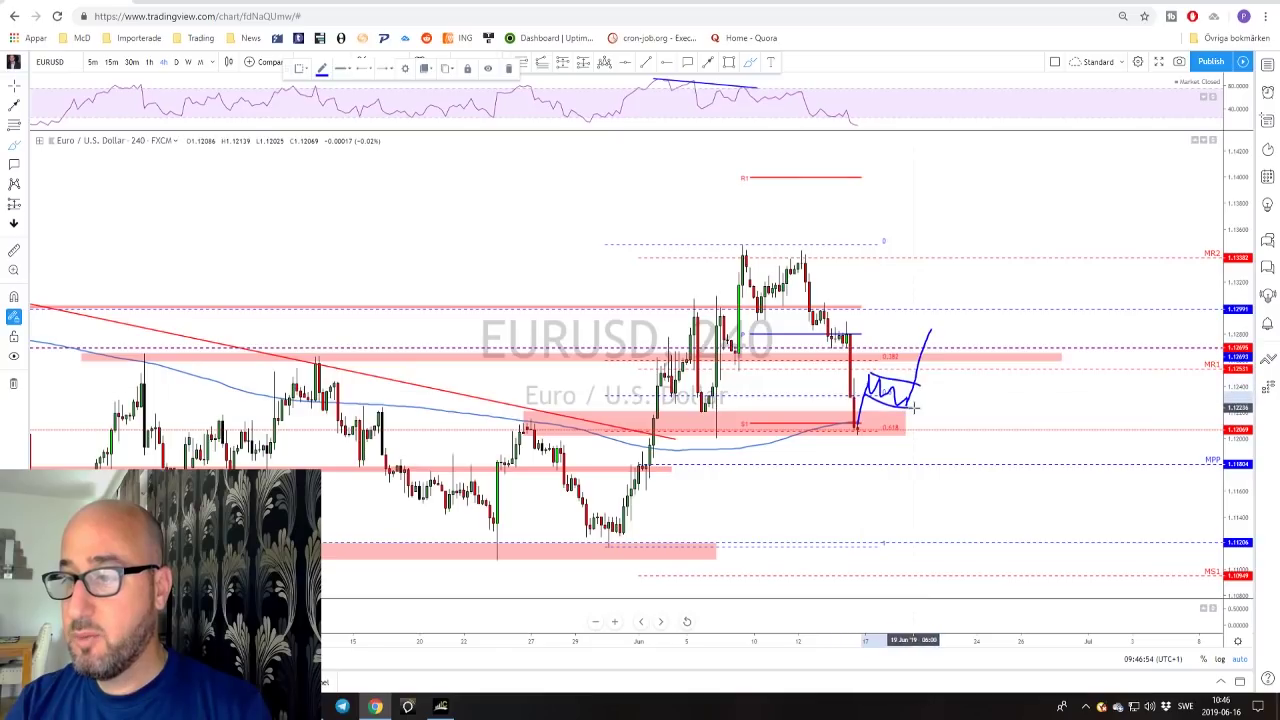
key("ctrl+z")
key("ctrl+z")
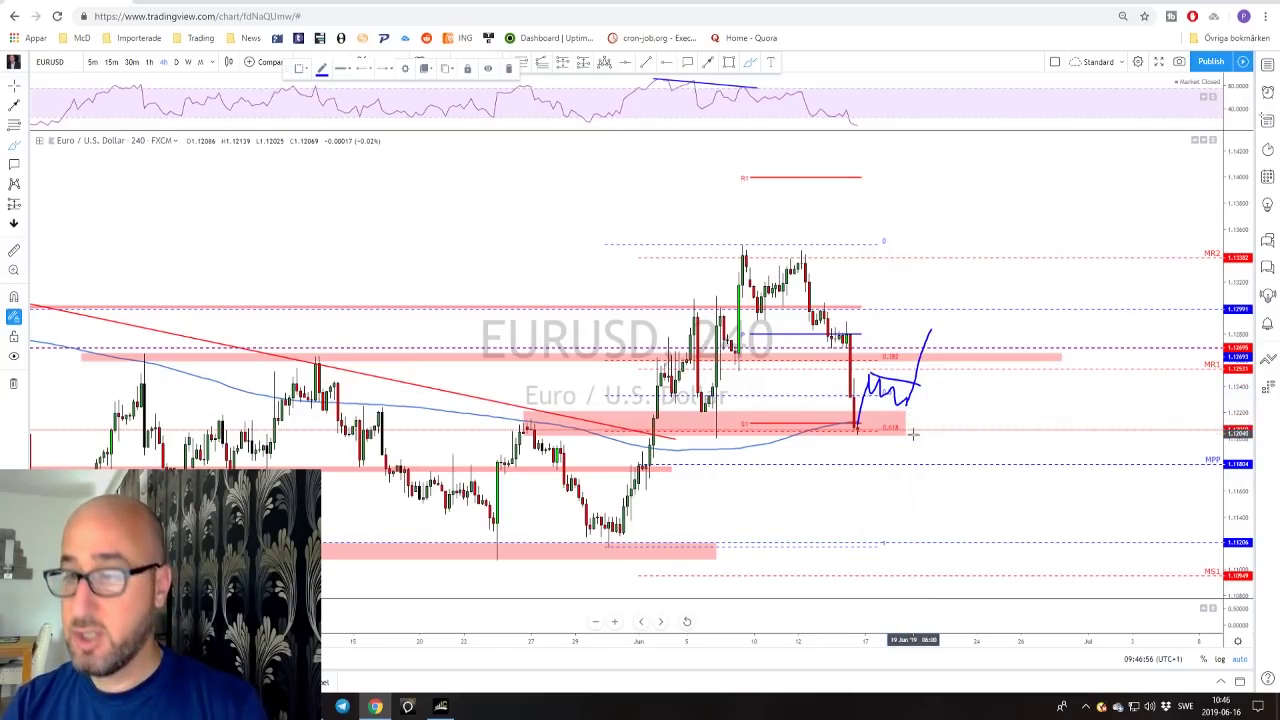
left_click_drag(866, 415, 823, 418)
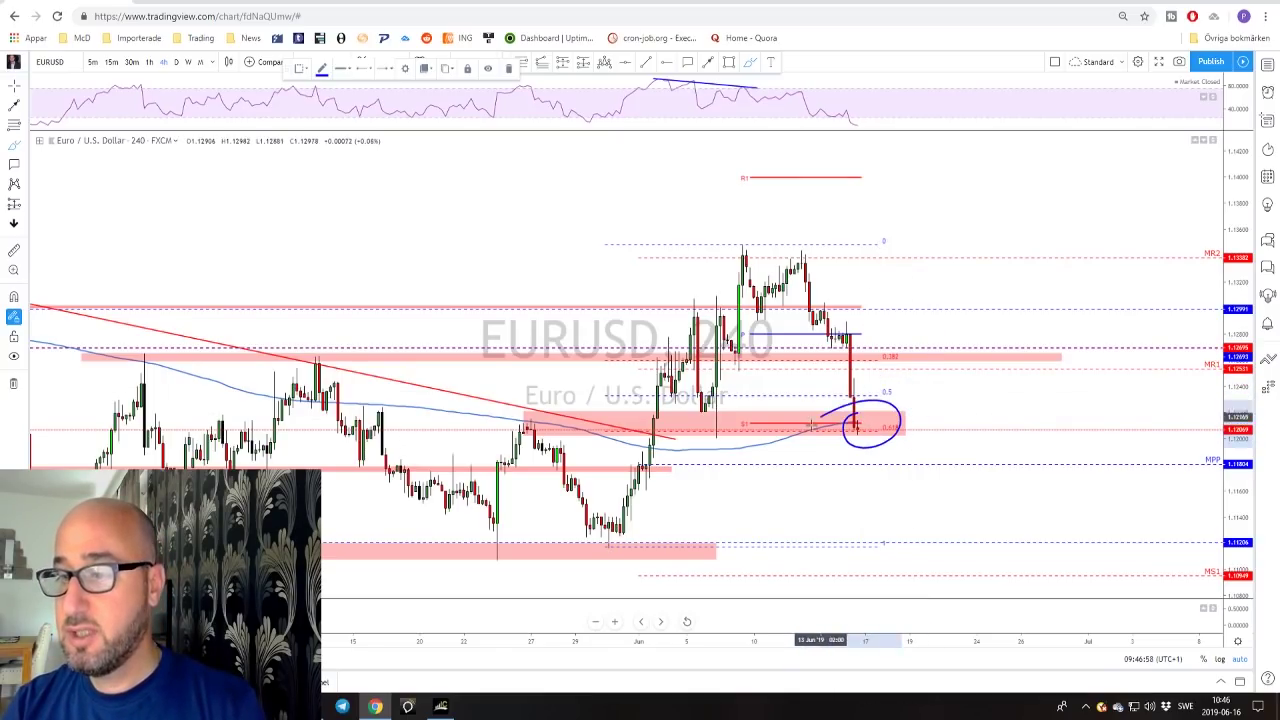
key("ctrl+z")
- Circle the two late-May lows at the pink support zone around 1.11206 with the Brush
scroll(896, 450, "down", 2)
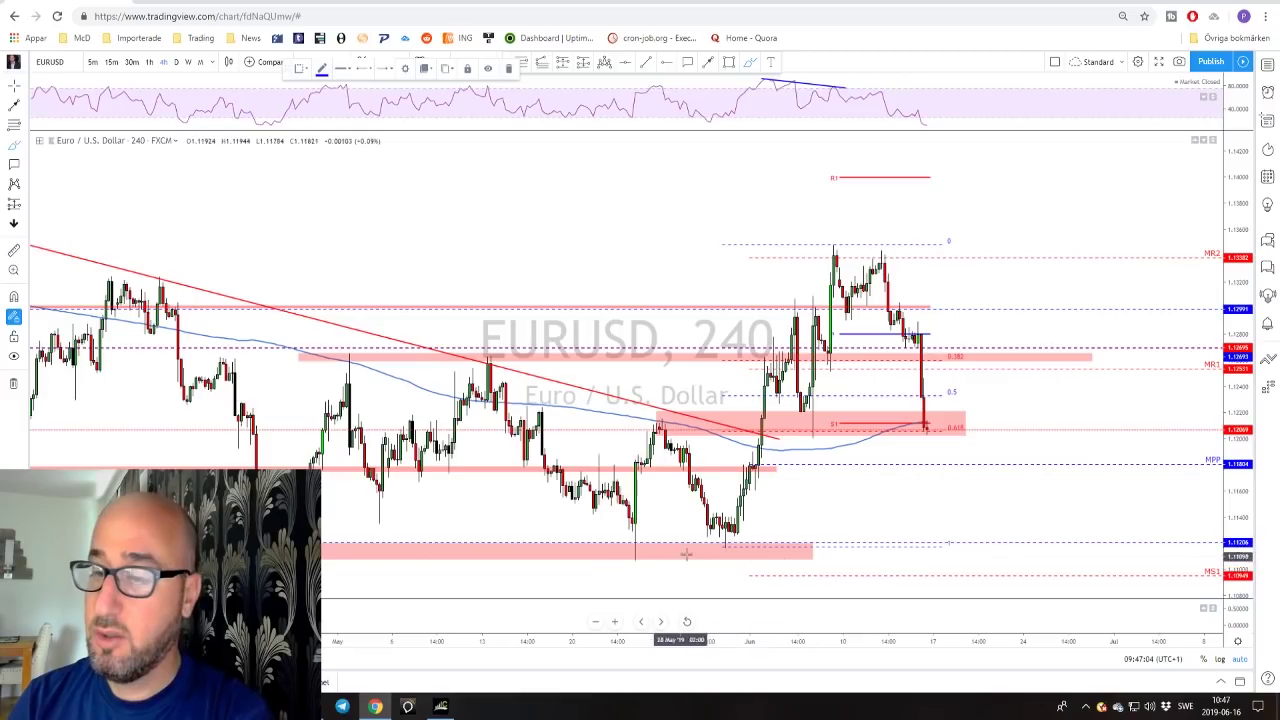
left_click_drag(708, 545, 720, 539)
left_click_drag(628, 546, 638, 537)
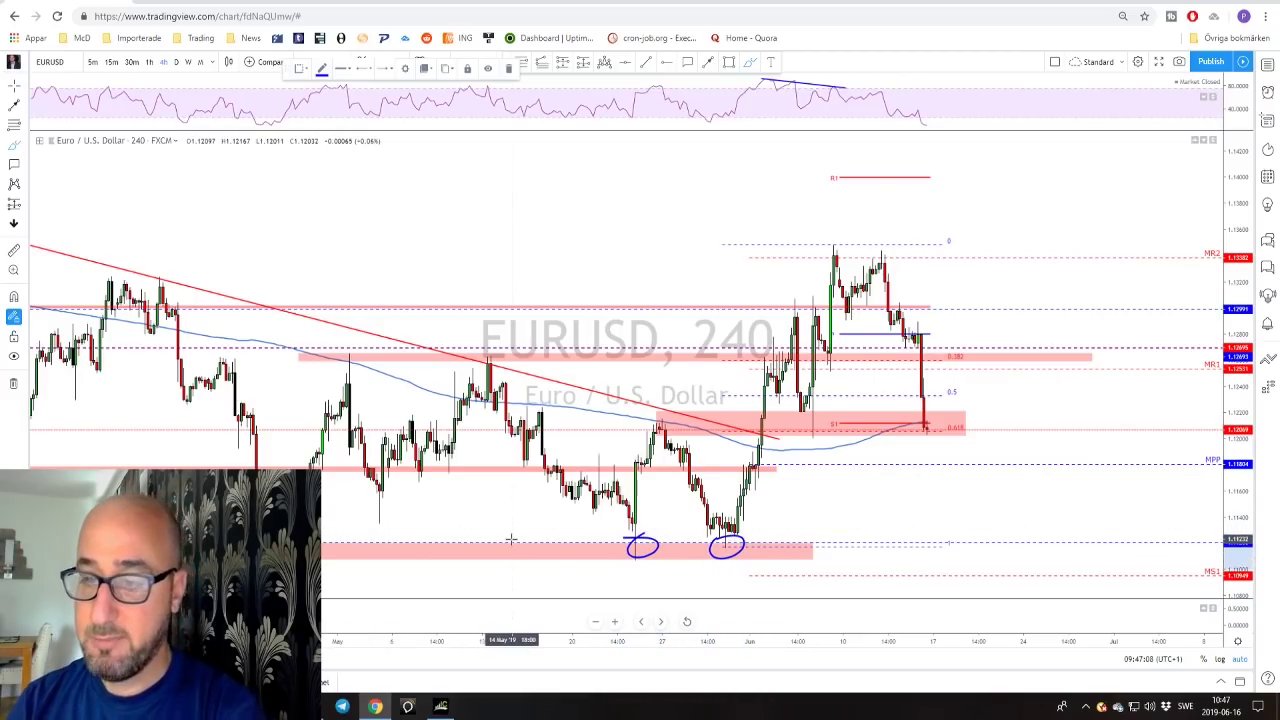
- Undo the two circles on the EURUSD lows and switch the chart to GBPUSD
key("ctrl+z")
key("ctrl+z")
key("space")
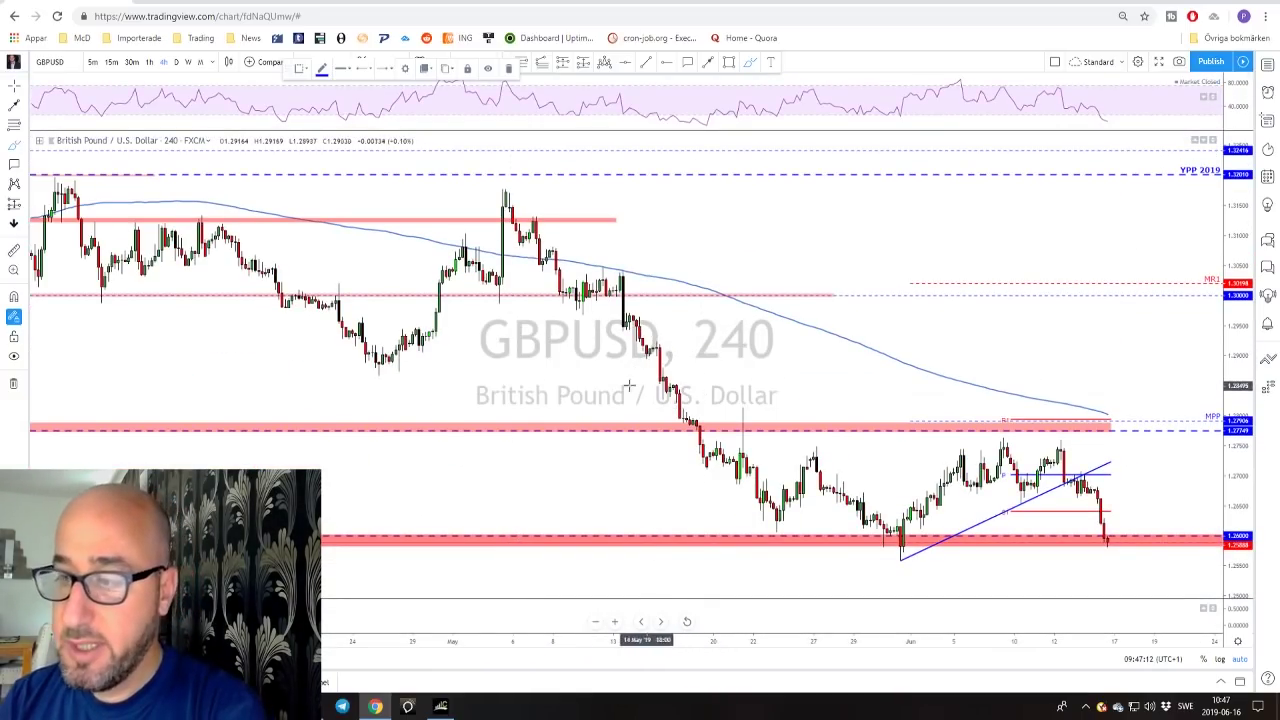
- Examine GBPUSD on the daily and weekly charts, focusing on the recent price action around the 1.26000 support level
left_click(180, 62)
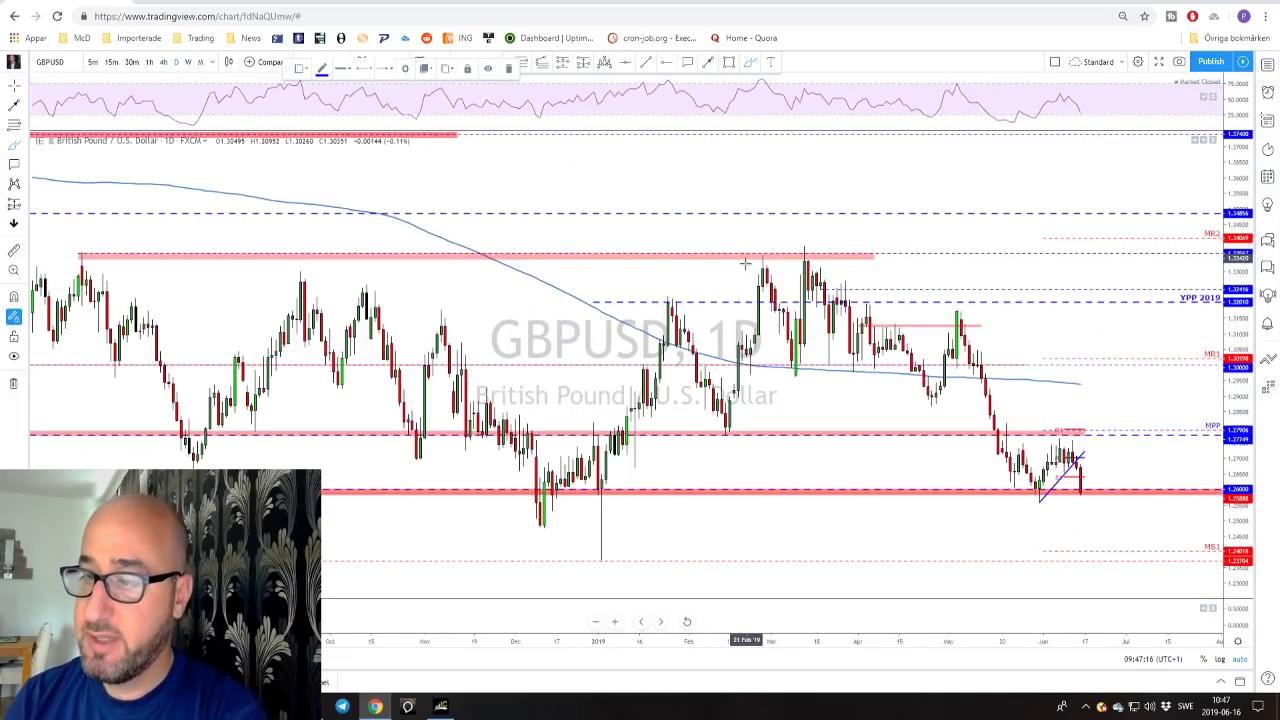
left_click(188, 62)
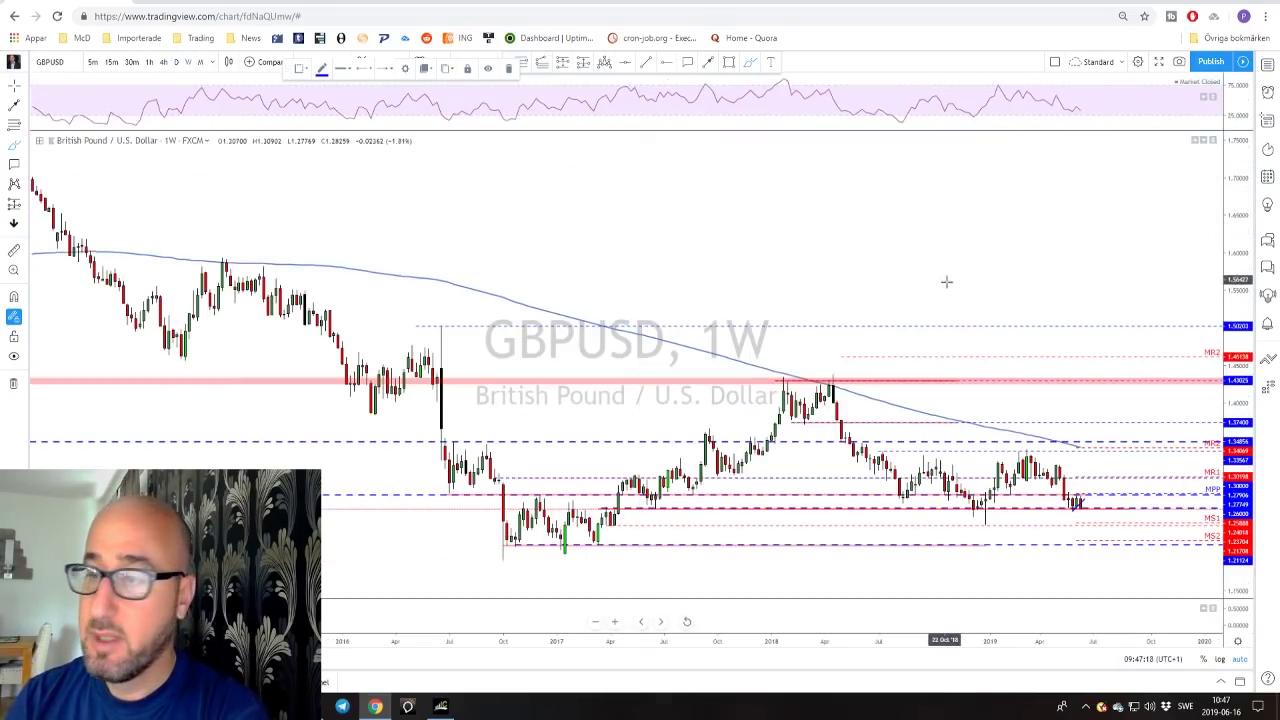
scroll(880, 337, "up", 4)
scroll(857, 363, "up", 2)
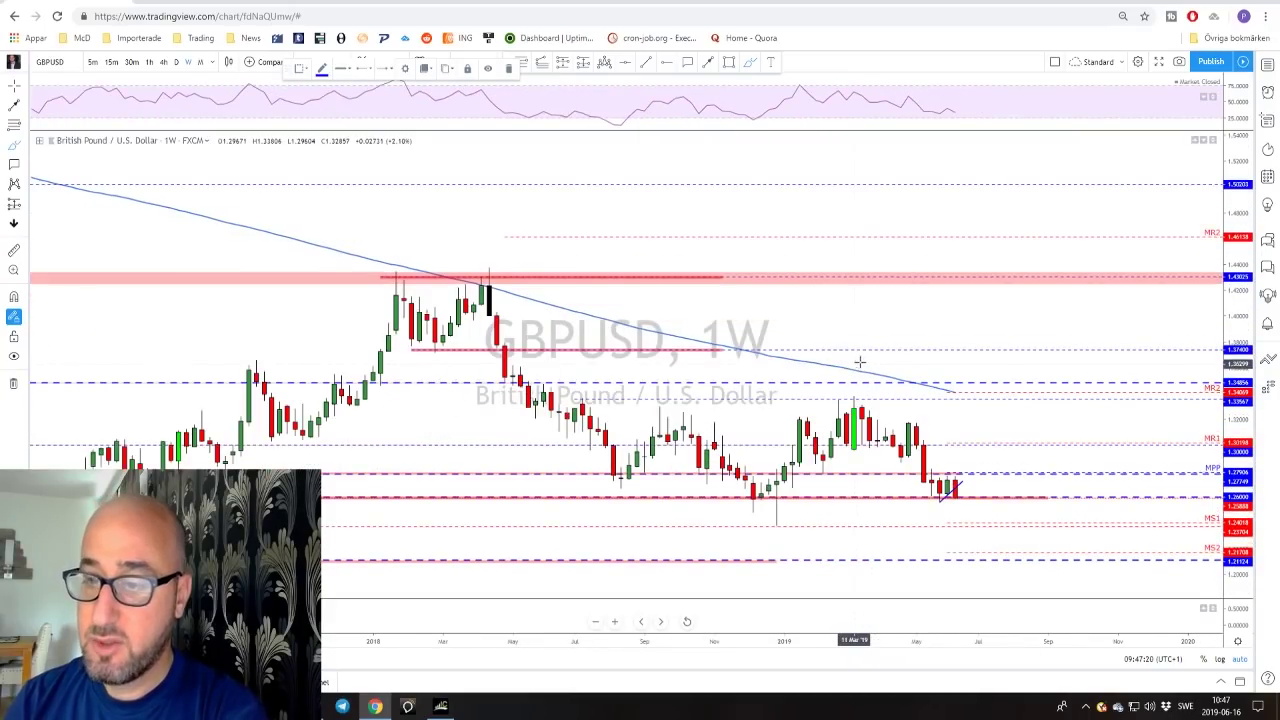
left_click_drag(823, 309, 957, 291)
scroll(1030, 380, "up", 1)
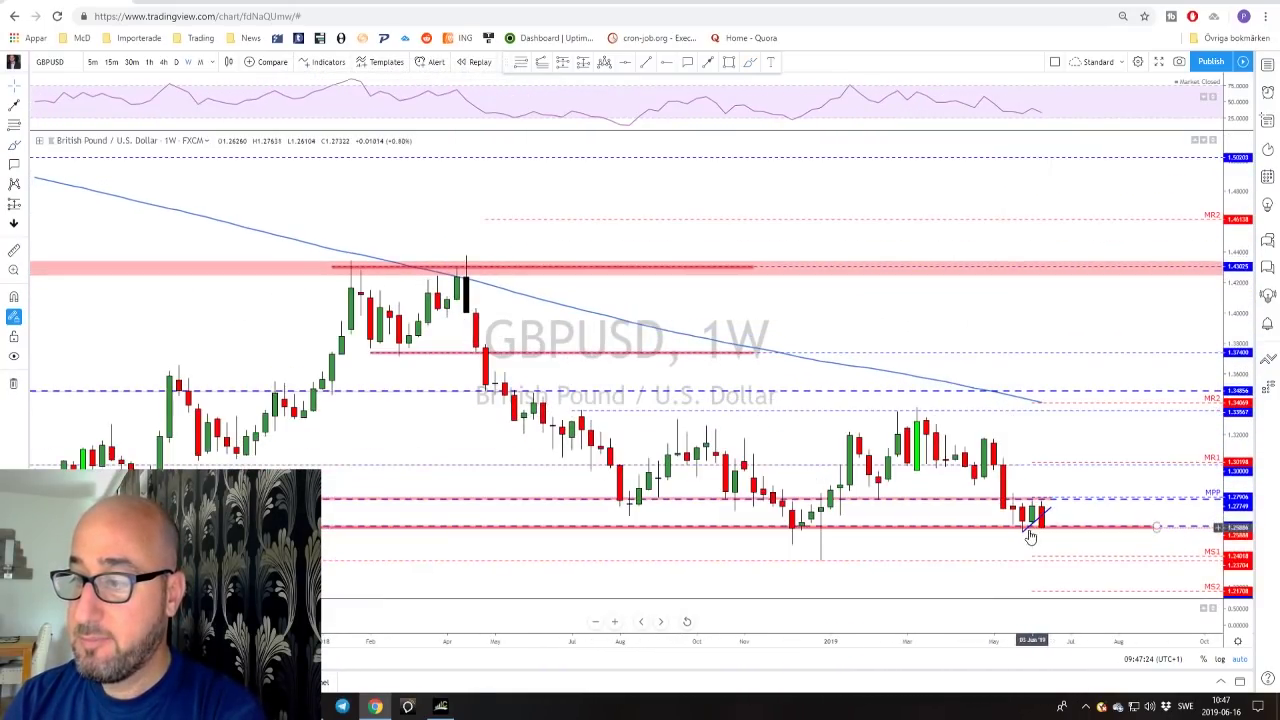
scroll(1035, 528, "down", 1)
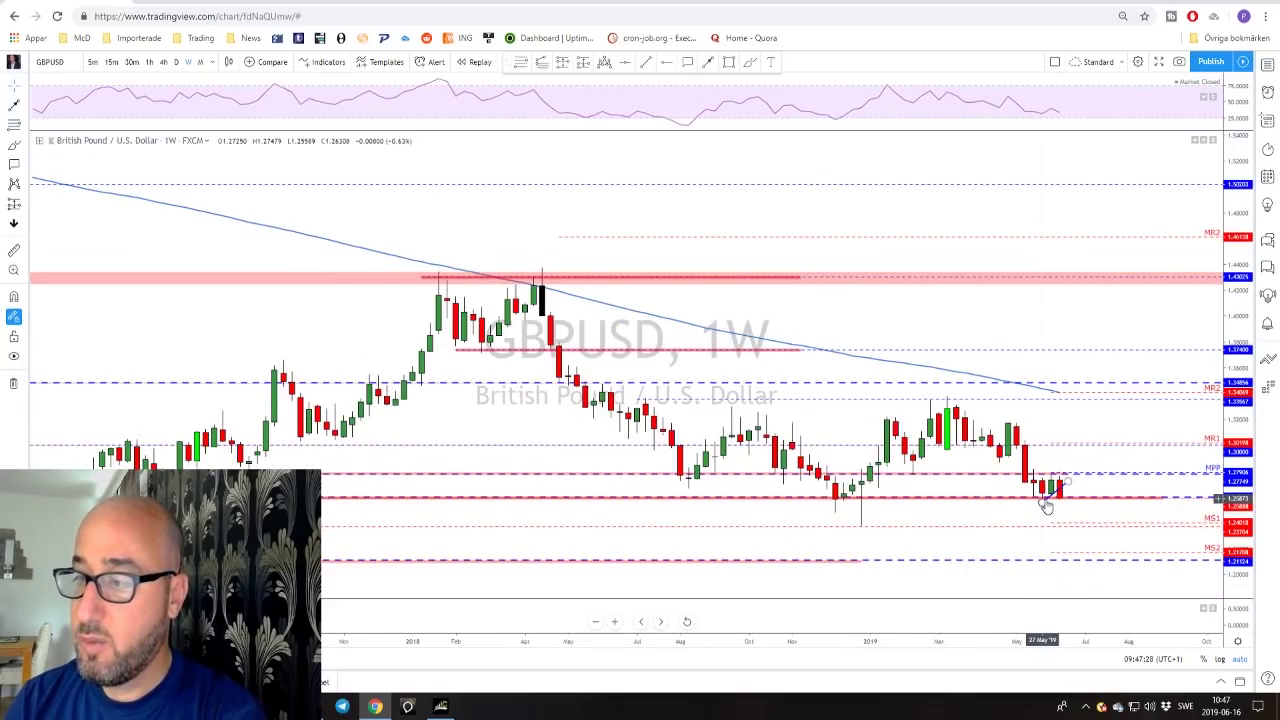
scroll(1033, 508, "up", 1)
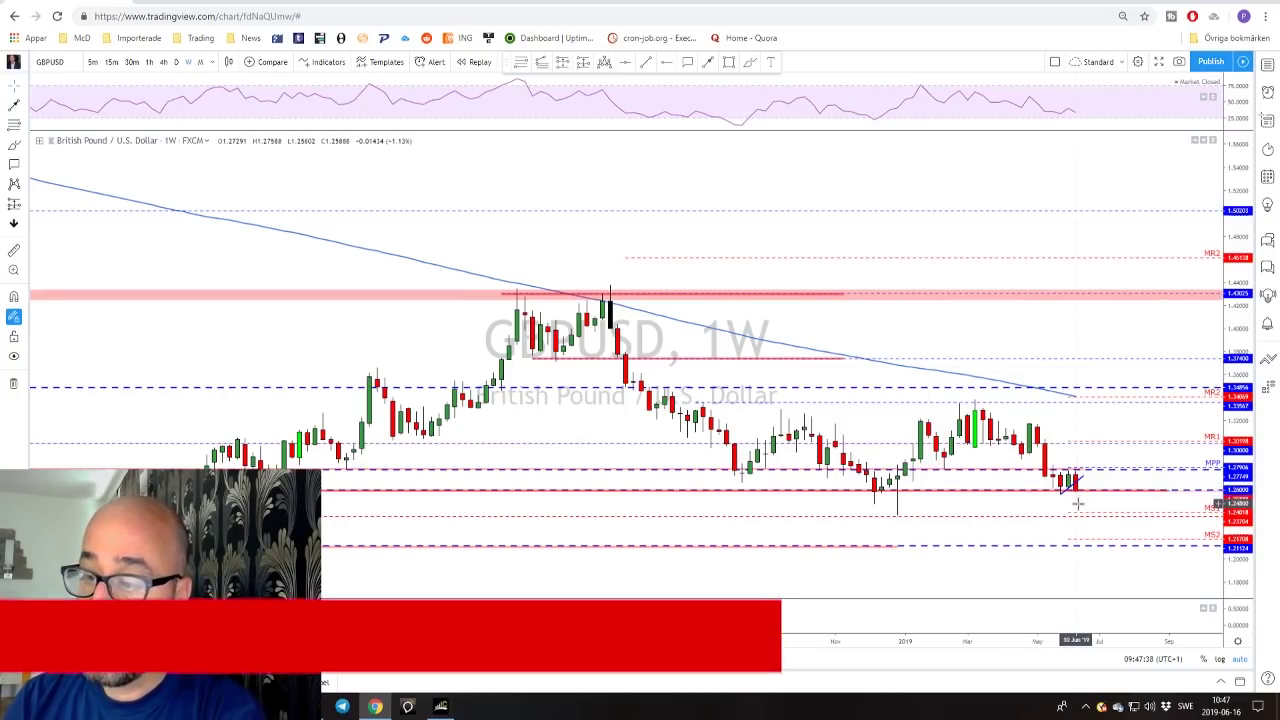
- On the daily chart, brush the rally to the June high, then circle that high and the mid-February low at the 1.27749 zone
left_click(749, 63)
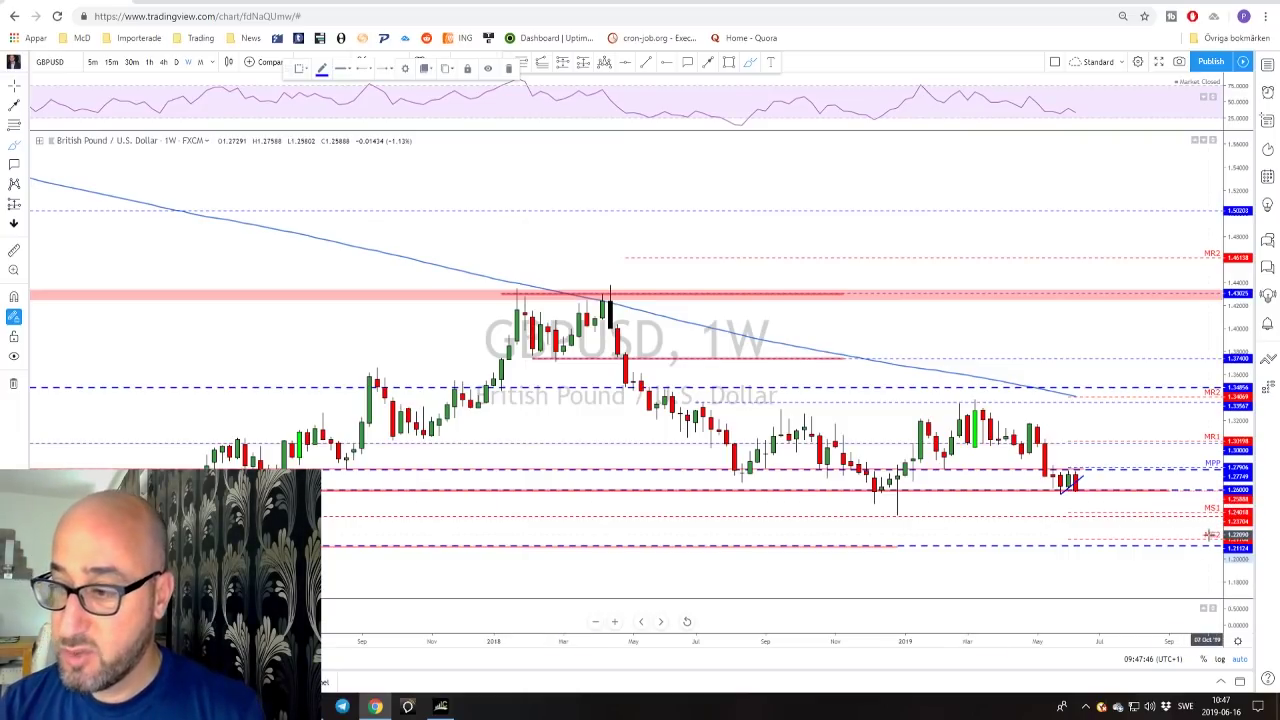
scroll(1134, 536, "up", 1)
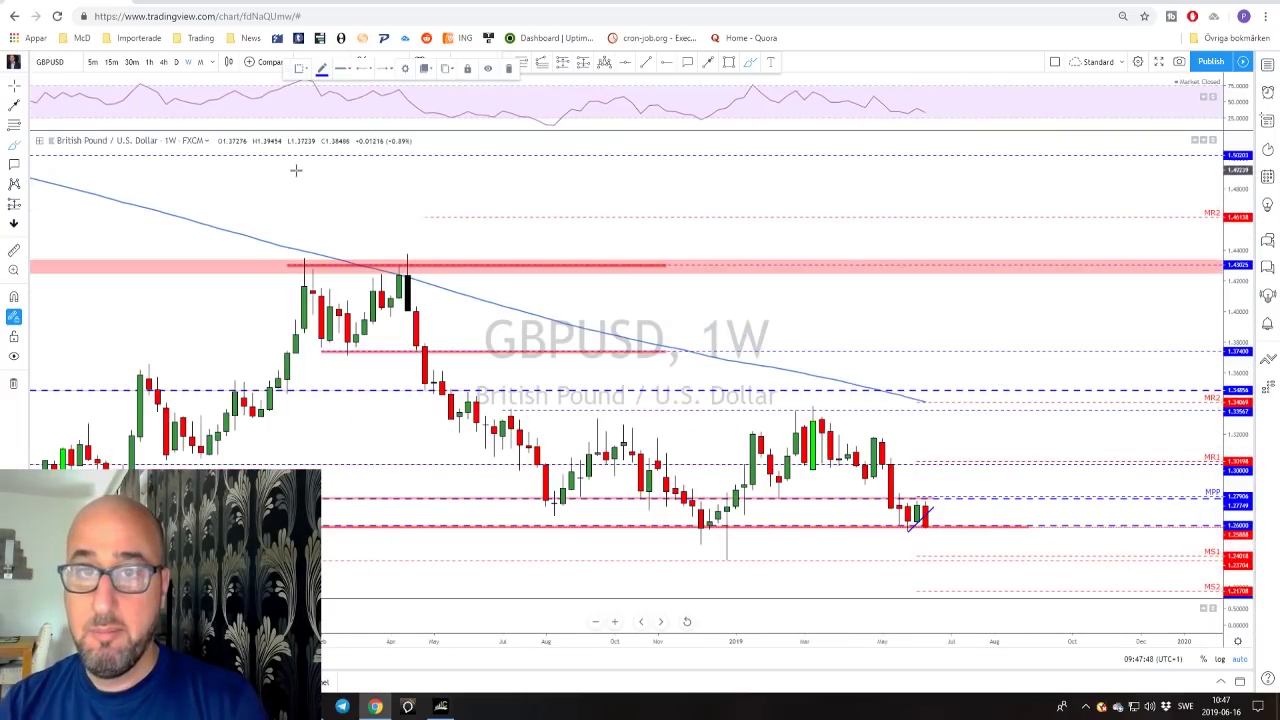
left_click(176, 62)
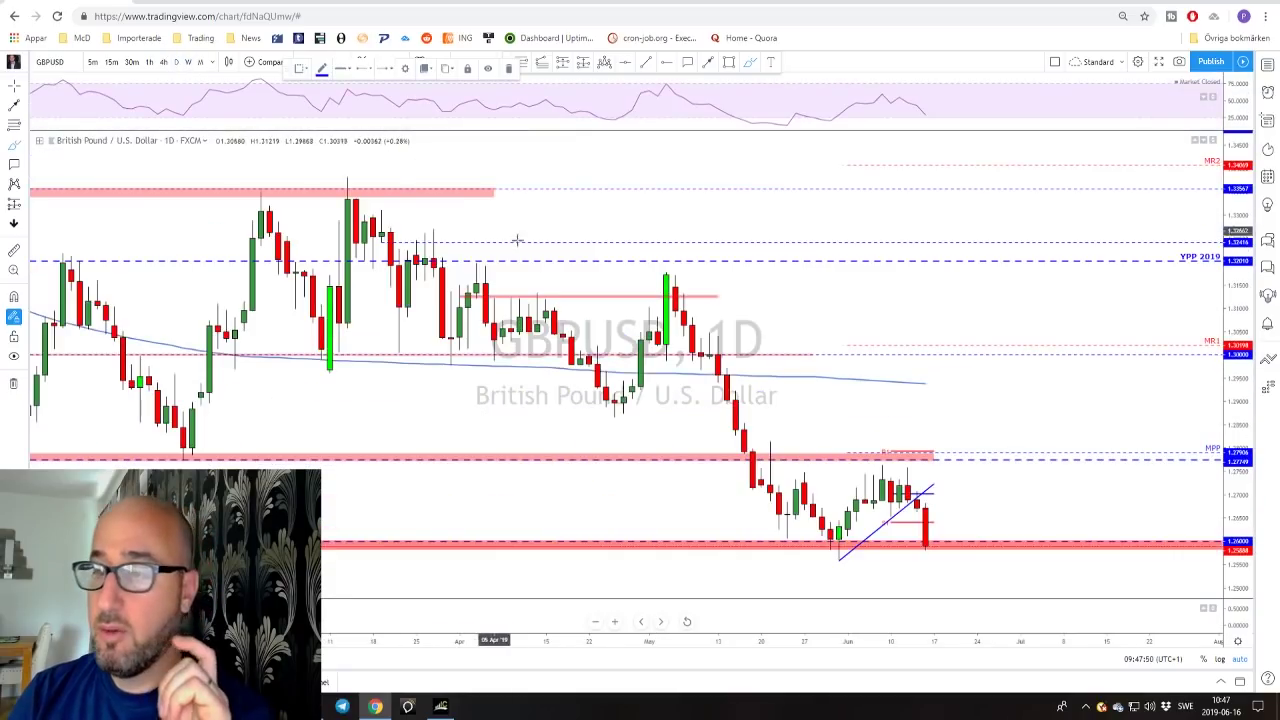
scroll(883, 374, "up", 2)
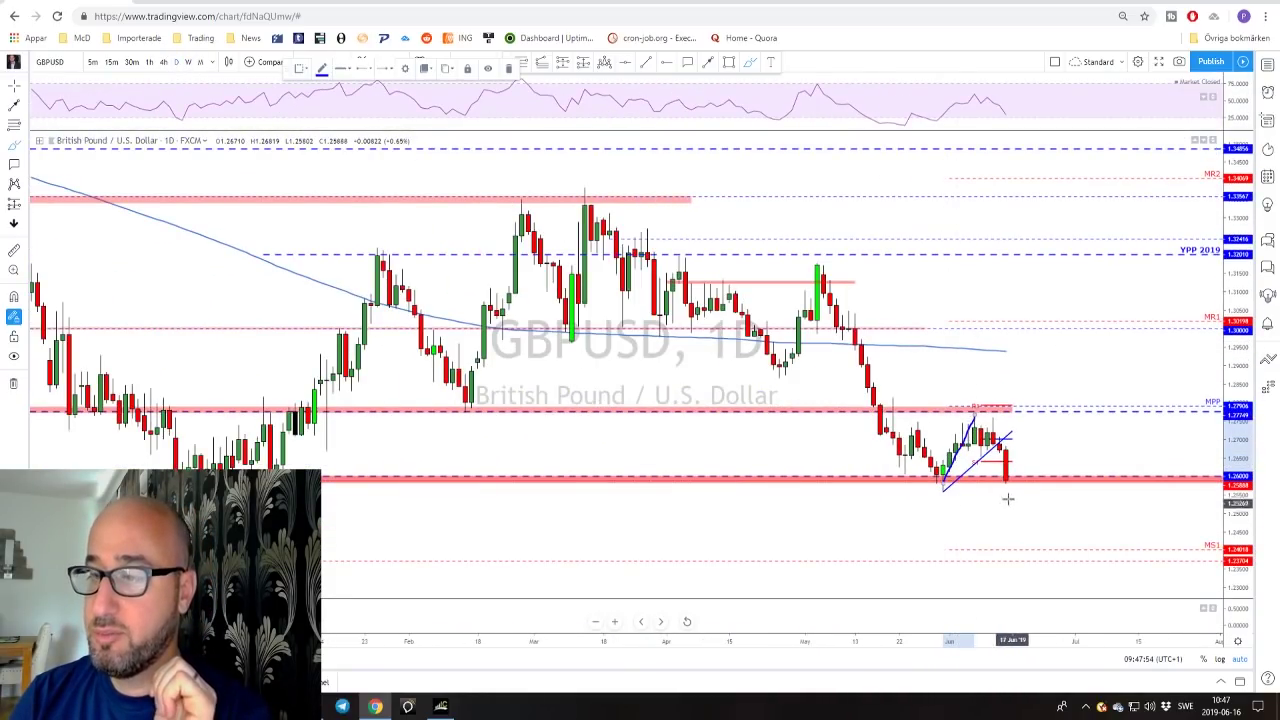
left_click_drag(972, 410, 974, 406)
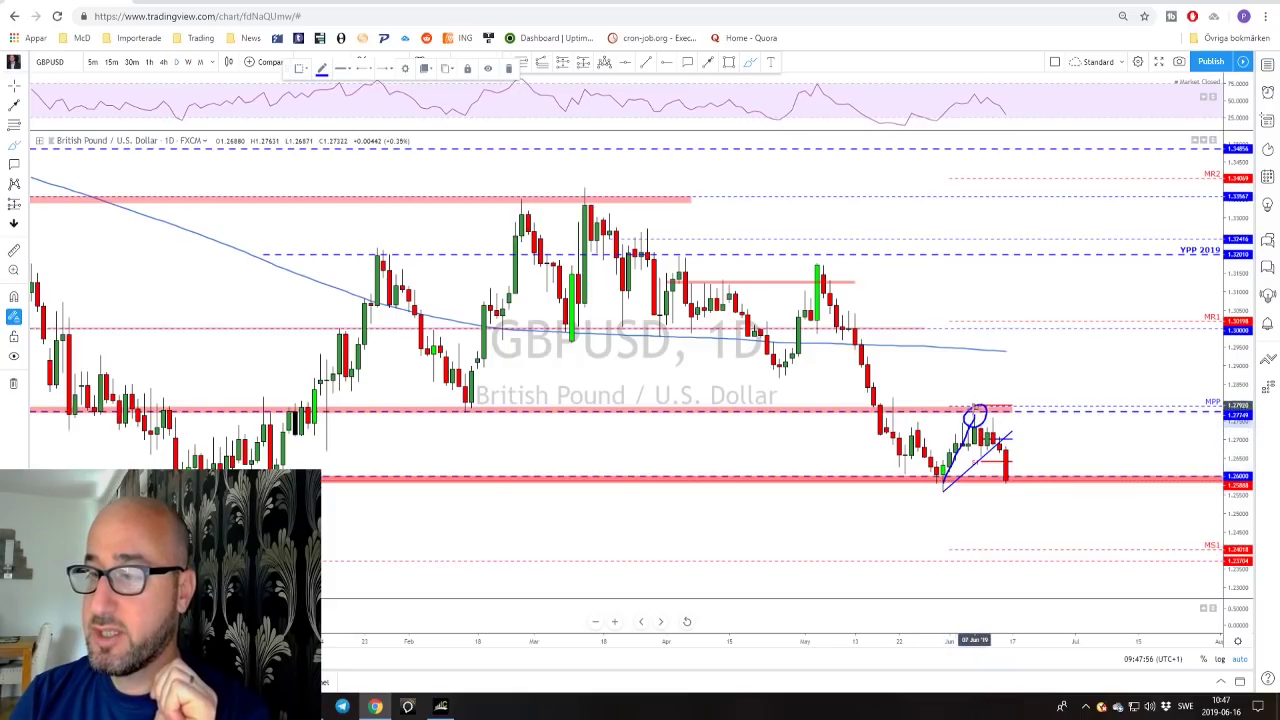
left_click_drag(462, 404, 466, 410)
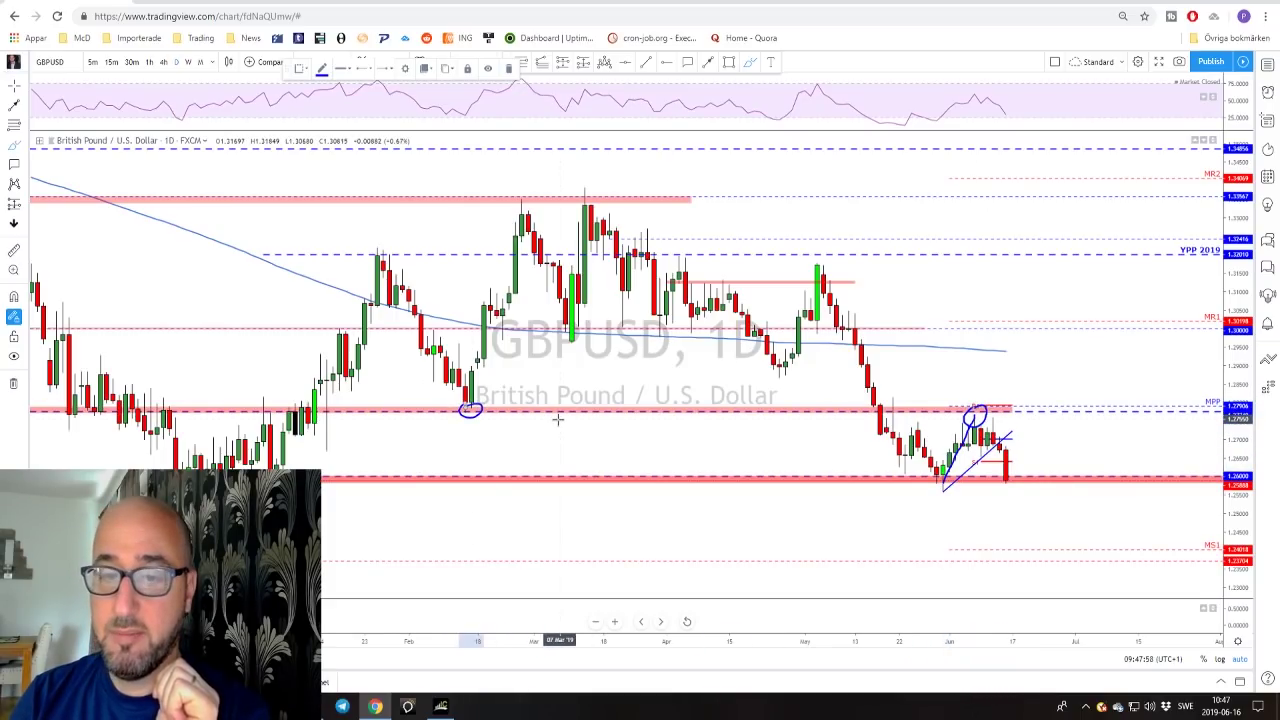
- Circle the current price at the 1.26000 support zone, brush a line under the recent lows, and undo all strokes
scroll(563, 417, "down", 2)
scroll(574, 417, "up", 2)
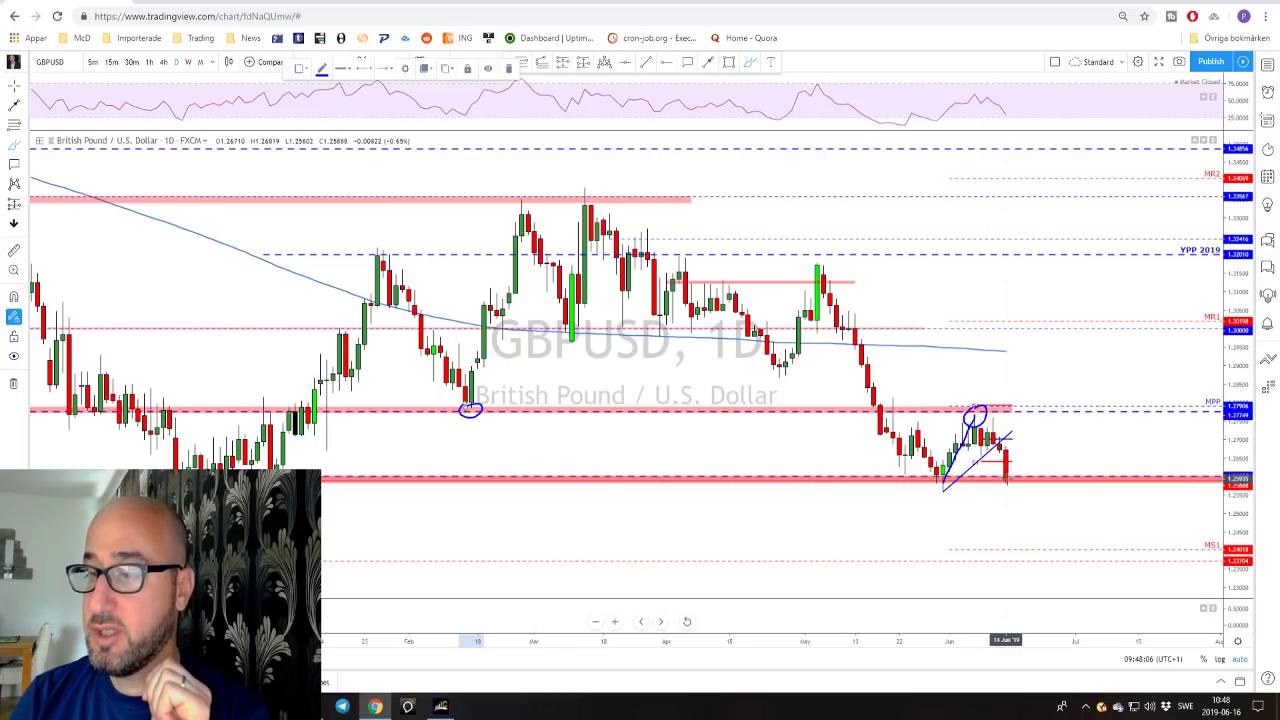
mouse_move(1006, 468)
left_mouse_down()
mouse_move(1002, 486)
mouse_move(1016, 474)
left_mouse_up()
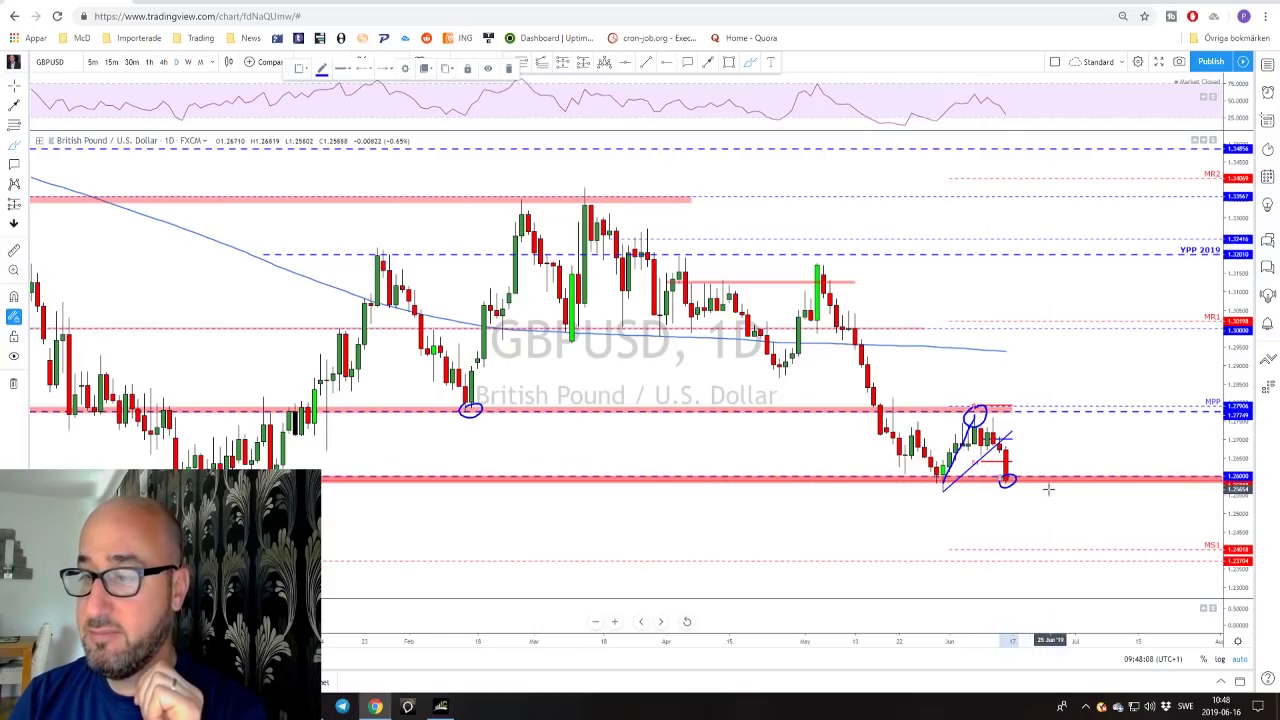
left_click_drag(935, 488, 1035, 474)
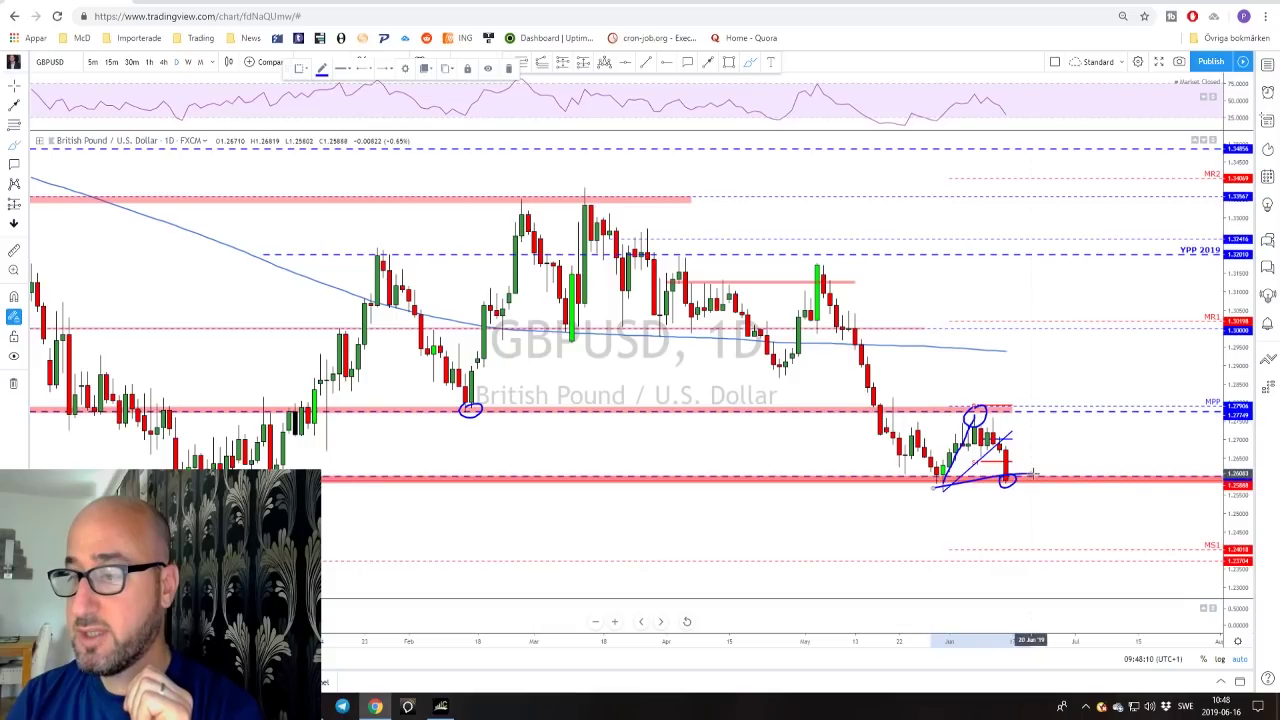
key("ctrl+z")
key("ctrl+z")
key("ctrl+z")
key("ctrl+z")
key("ctrl+z")
key("ctrl+z")
key("ctrl+z")
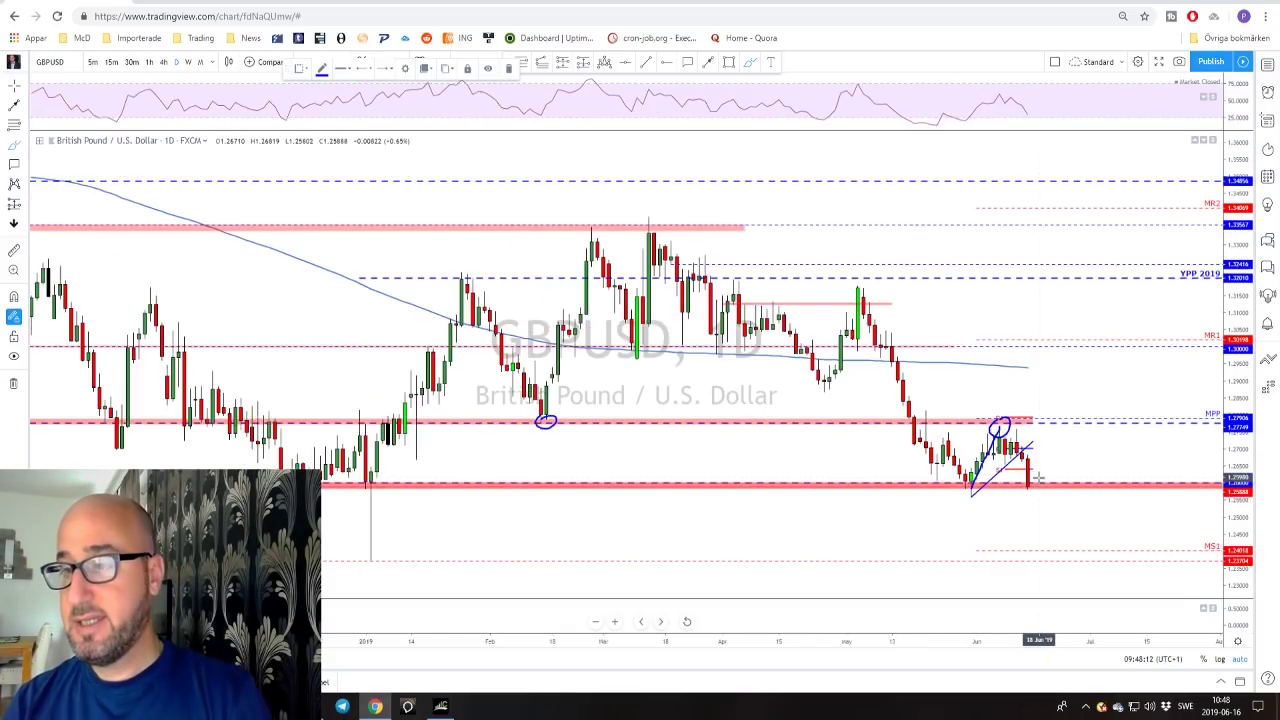
- On the 4-hour chart, sketch the rise and fall since the May low, a repeated range swing and a downward break, and undo them
scroll(1046, 452, "up", 3)
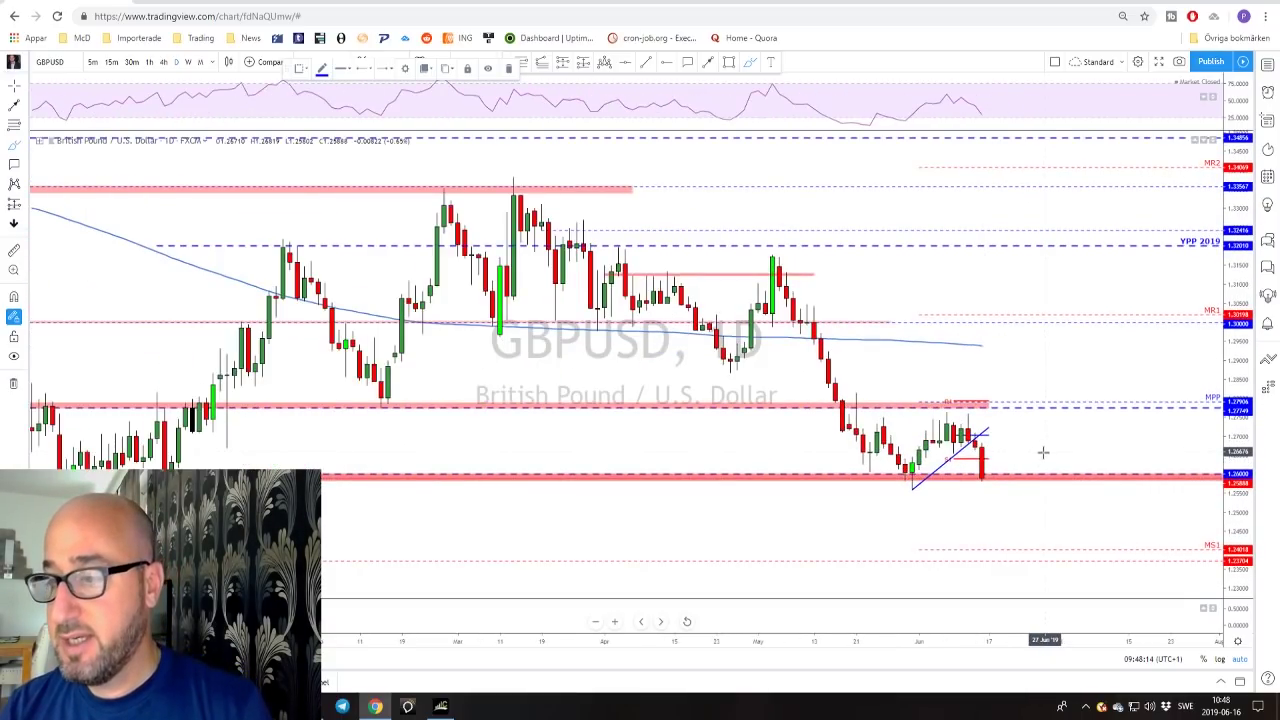
left_click(164, 62)
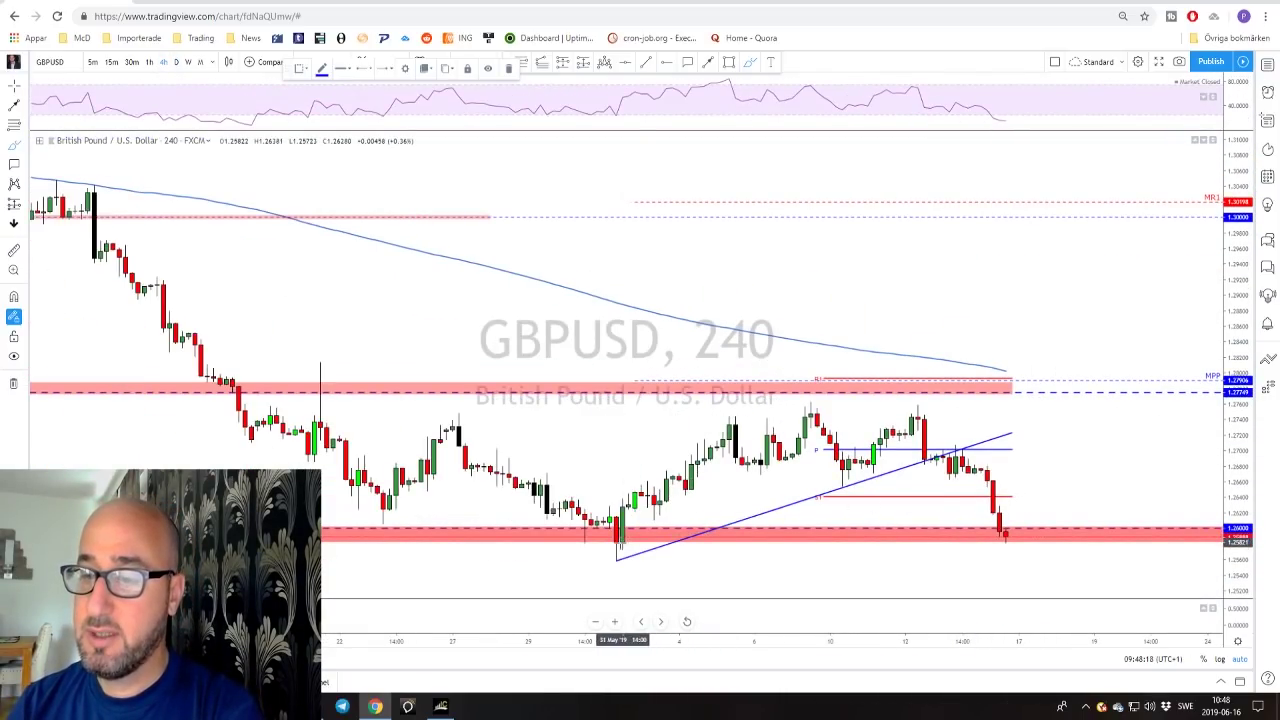
mouse_move(622, 545)
left_mouse_down()
mouse_move(808, 428)
mouse_move(1050, 488)
mouse_move(1100, 395)
mouse_move(1166, 524)
mouse_move(1170, 375)
left_mouse_up()
mouse_move(1087, 515)
left_mouse_down()
mouse_move(1095, 557)
mouse_move(1135, 560)
mouse_move(1157, 596)
left_mouse_up()
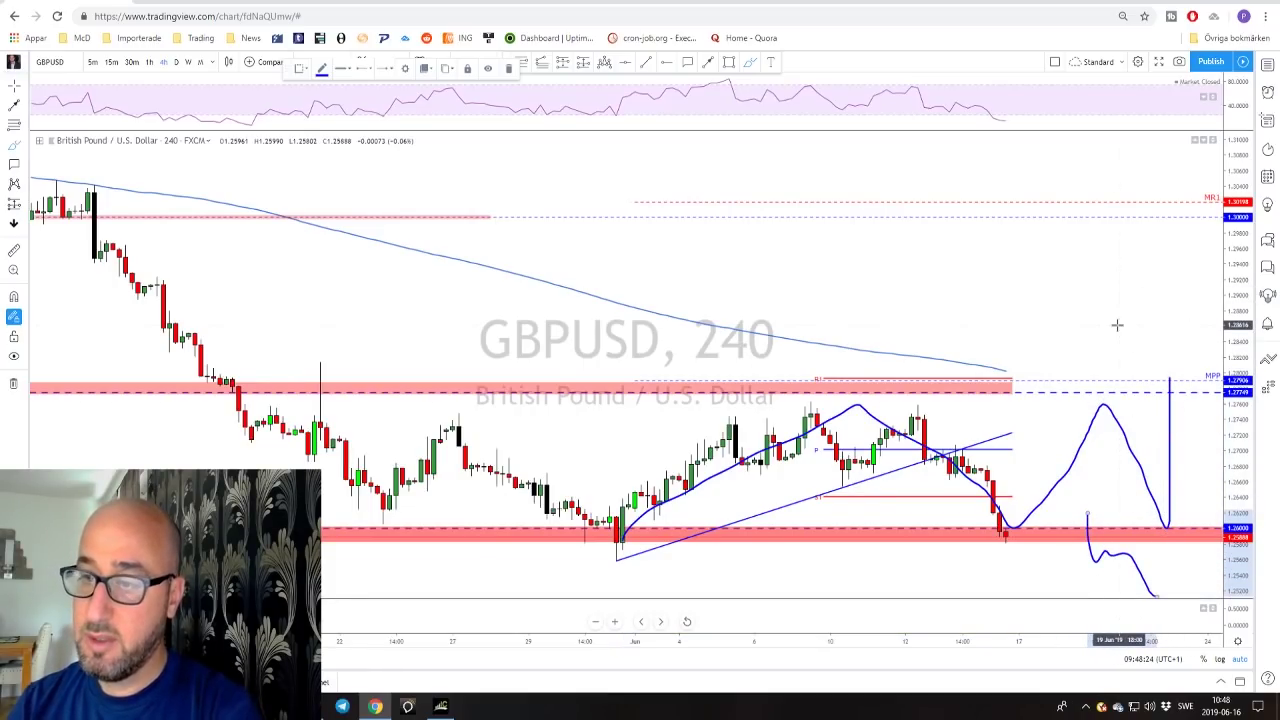
key("ctrl+z")
key("ctrl+z")
- On the daily chart, draw a rising trend line under the RSI lows from about 20 May to 25 June 2019
scroll(897, 528, "up", 1)
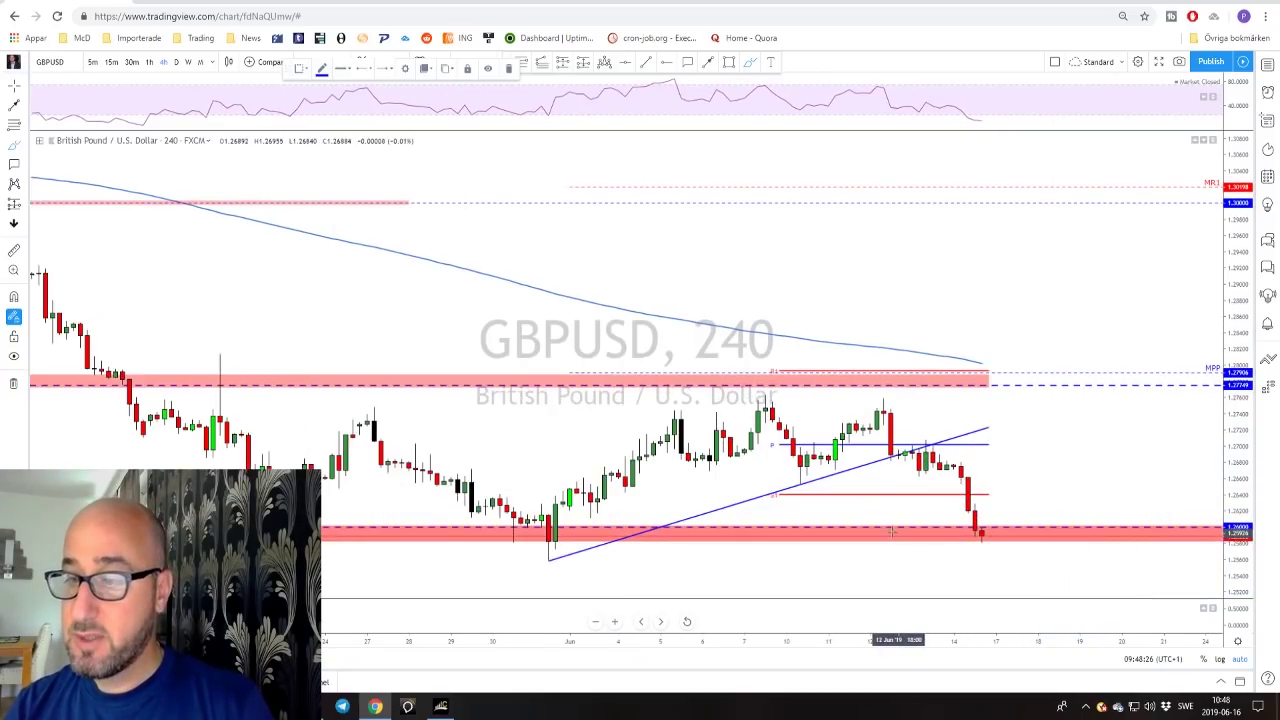
scroll(884, 529, "down", 4)
scroll(884, 529, "down", 4)
left_click(1172, 499)
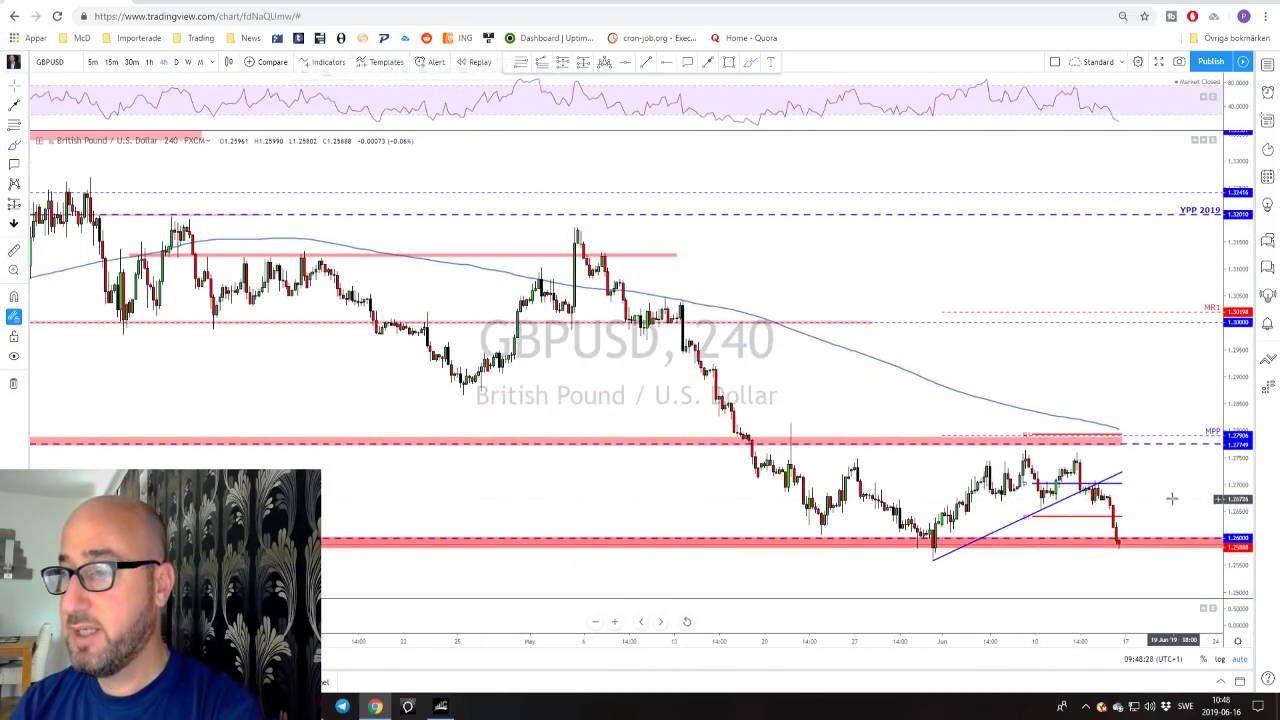
left_click_drag(1140, 498, 980, 506)
scroll(980, 505, "down", 2)
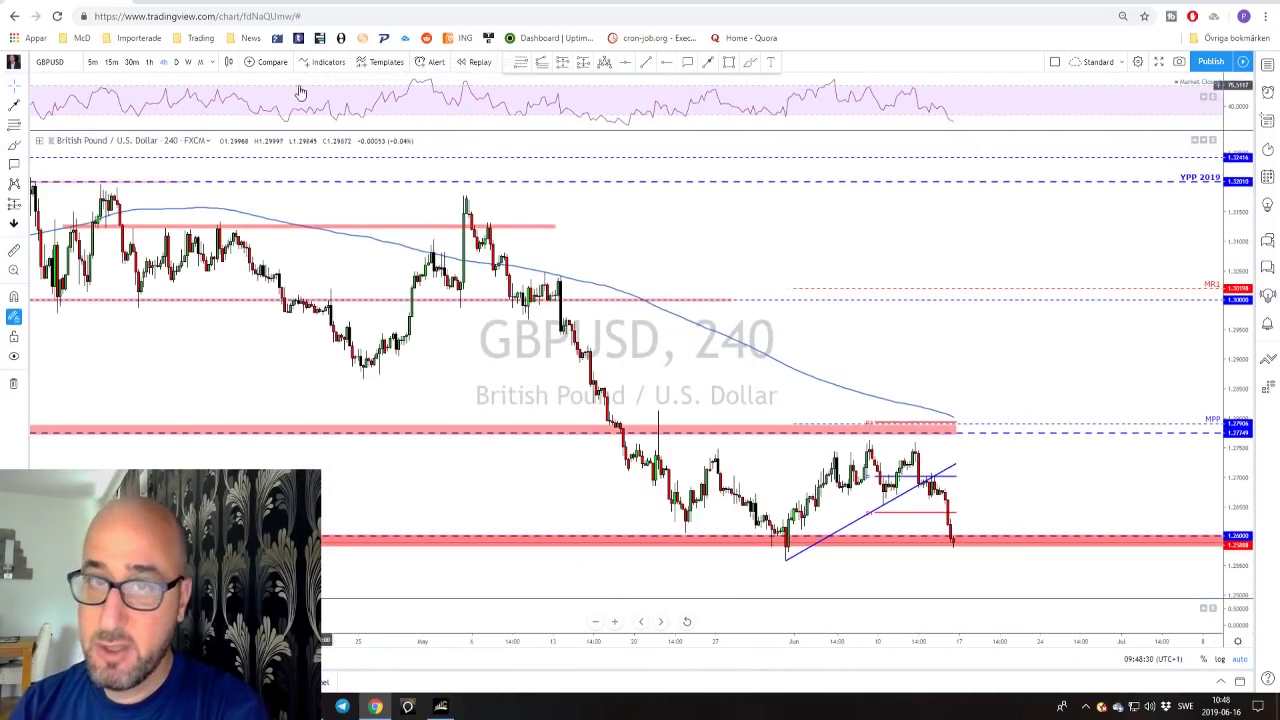
left_click(177, 63)
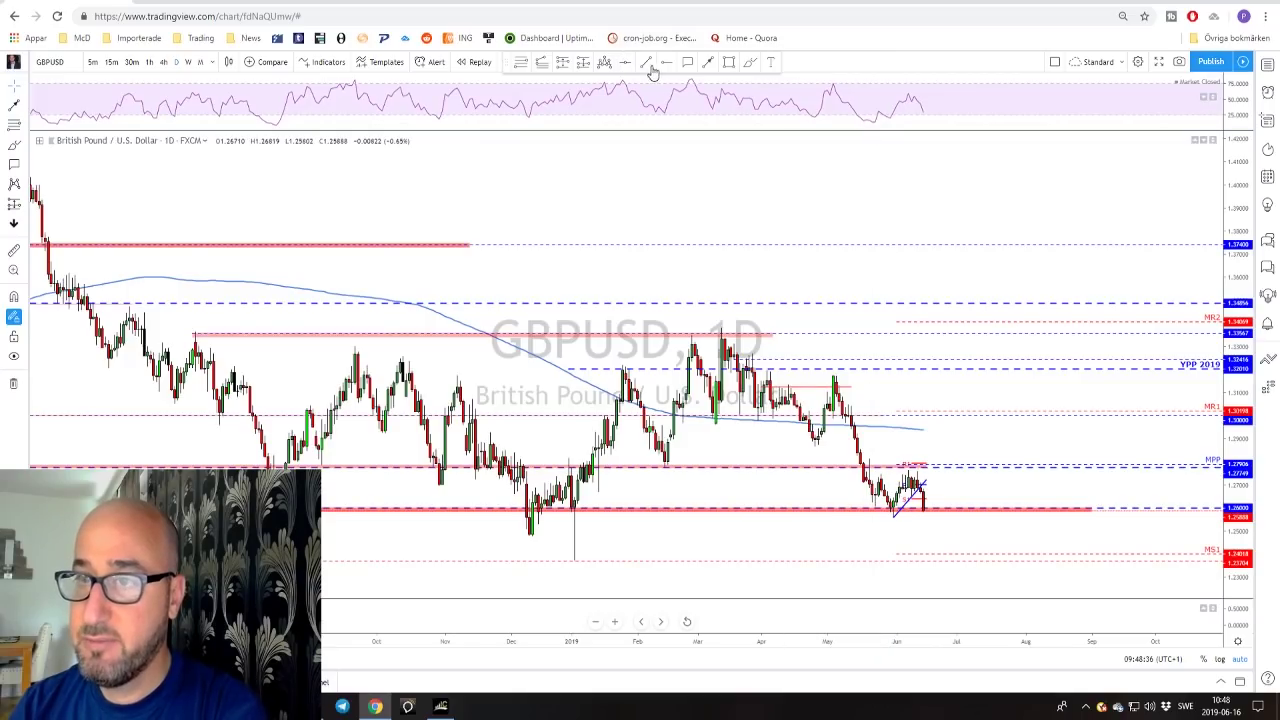
left_click(870, 124)
left_click(945, 109)
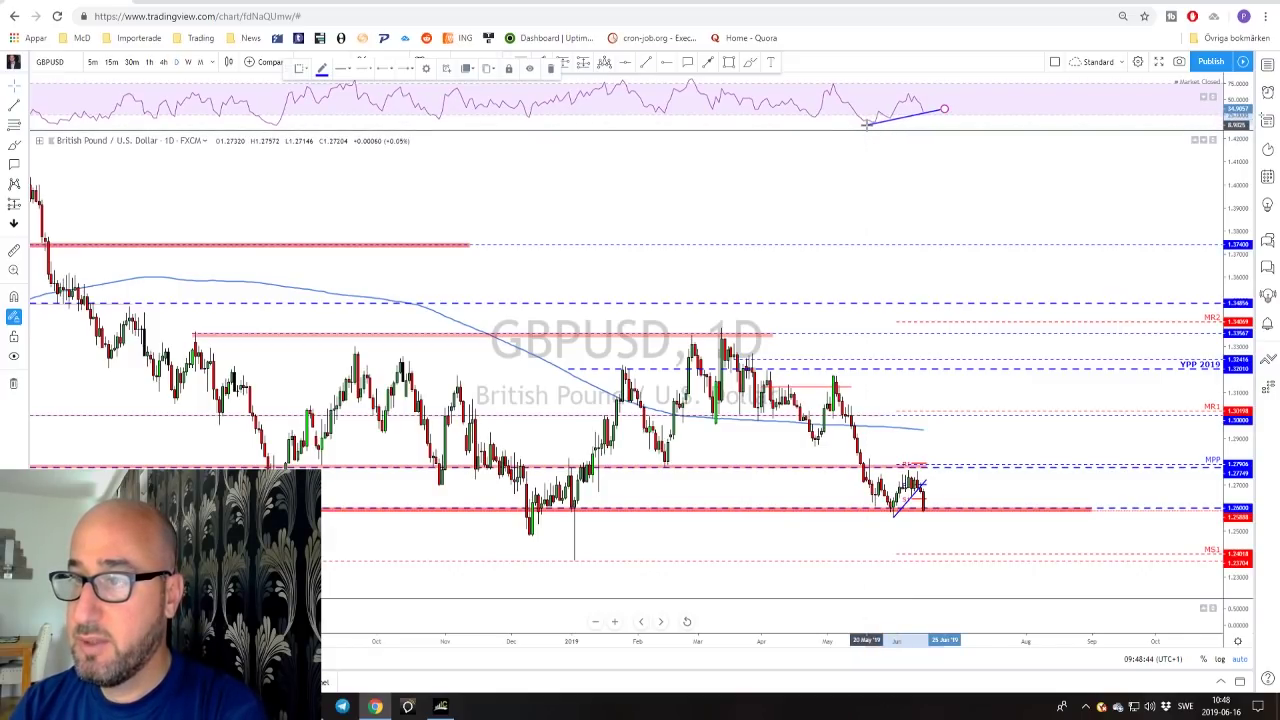
- Brush a circle around the late-May low and lines along the recent highs and lows, and remove all three strokes
scroll(920, 430, "up", 2)
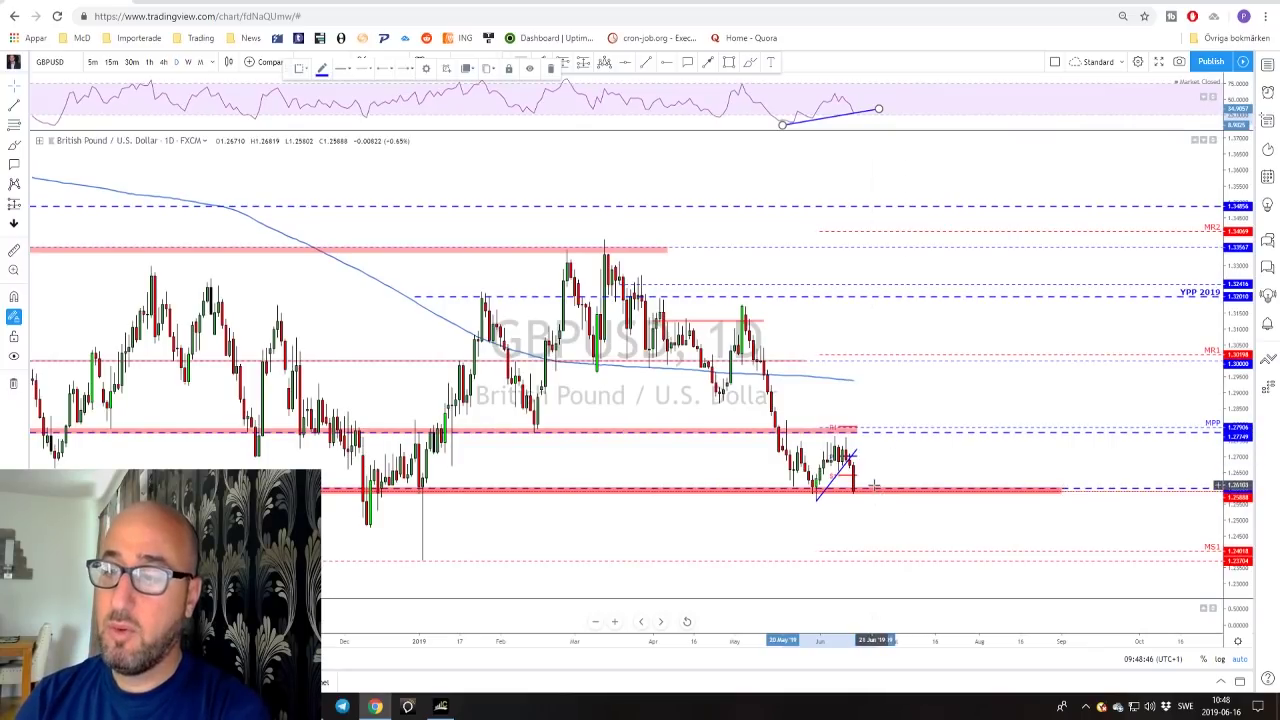
scroll(810, 512, "up", 1)
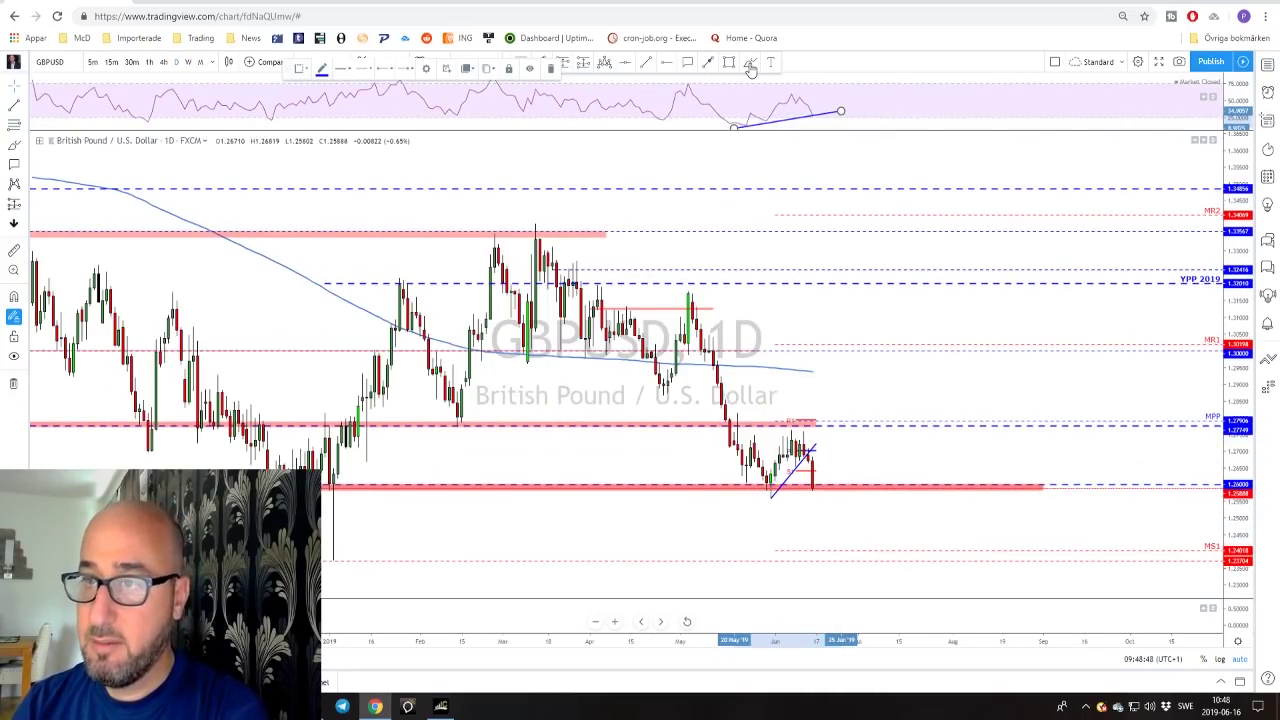
left_click_drag(769, 472, 766, 497)
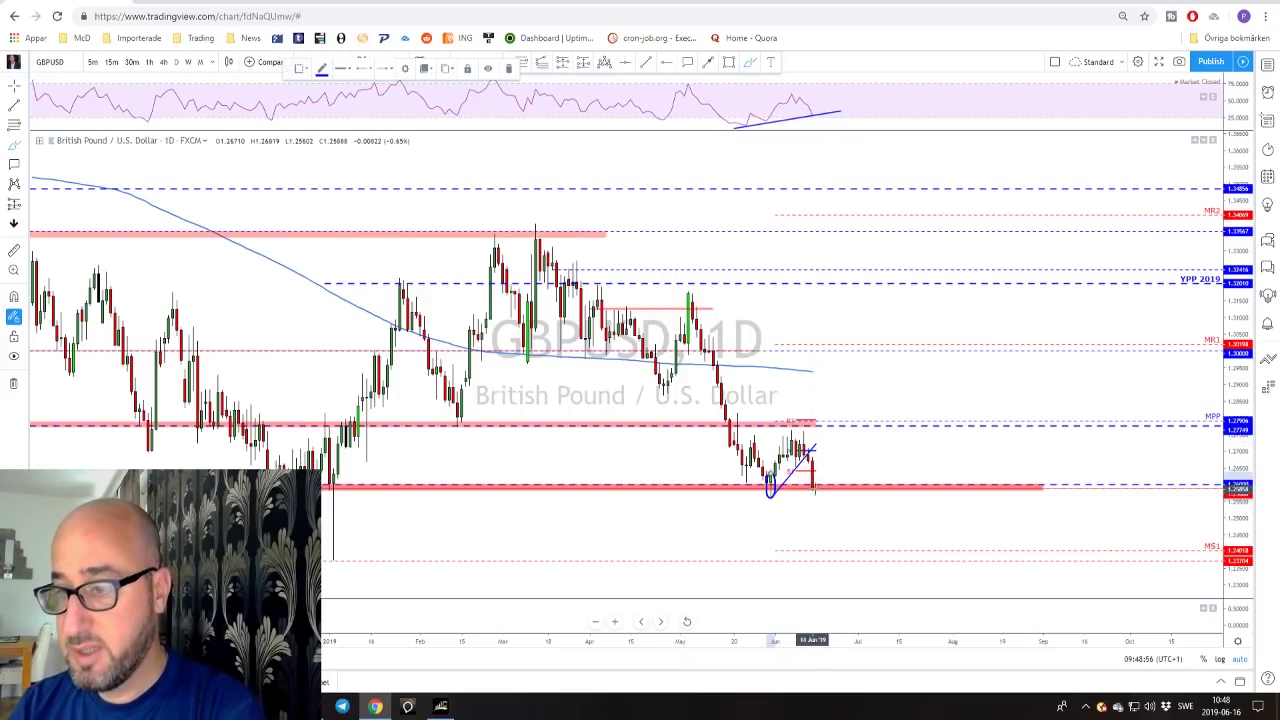
left_click_drag(737, 436, 833, 439)
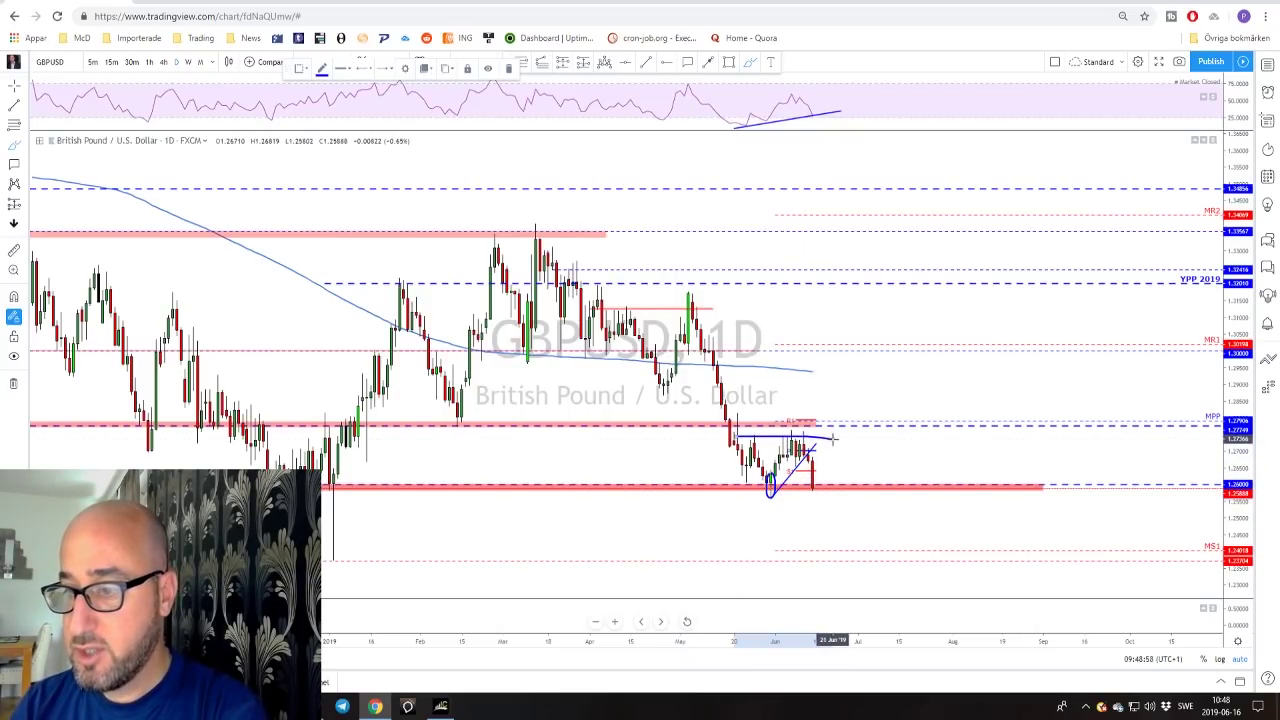
left_click_drag(733, 492, 856, 489)
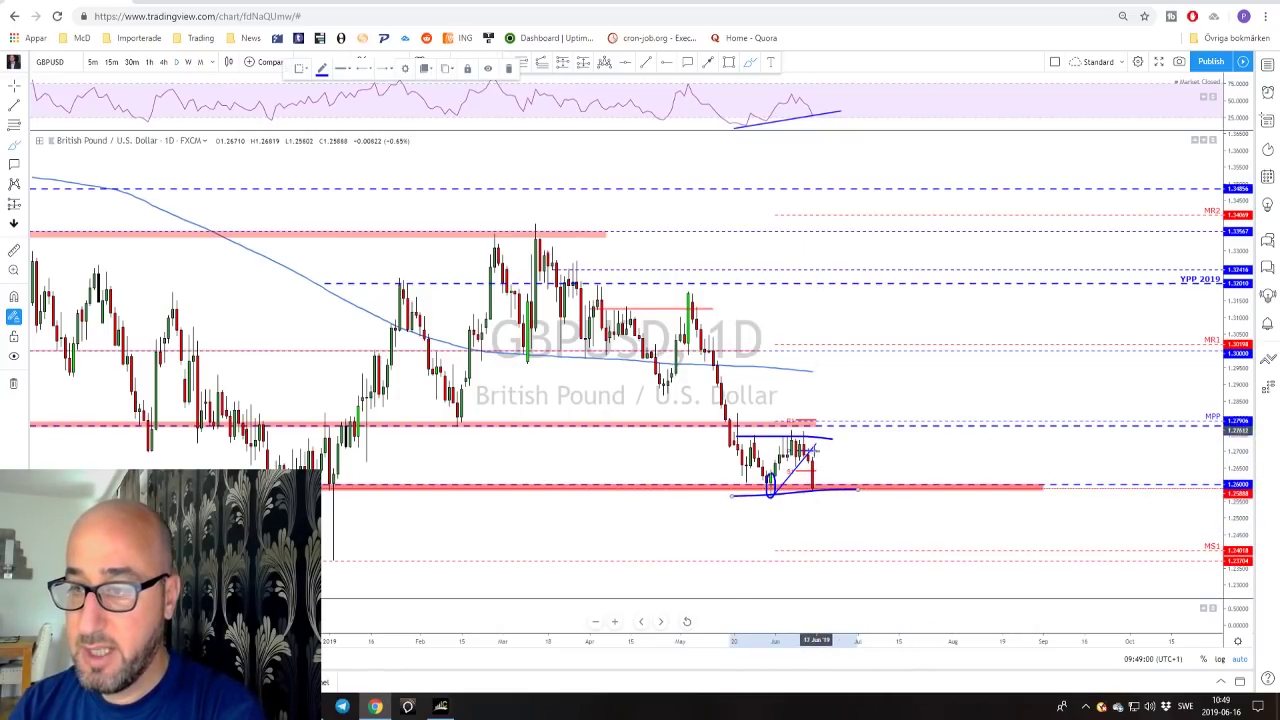
key("Delete")
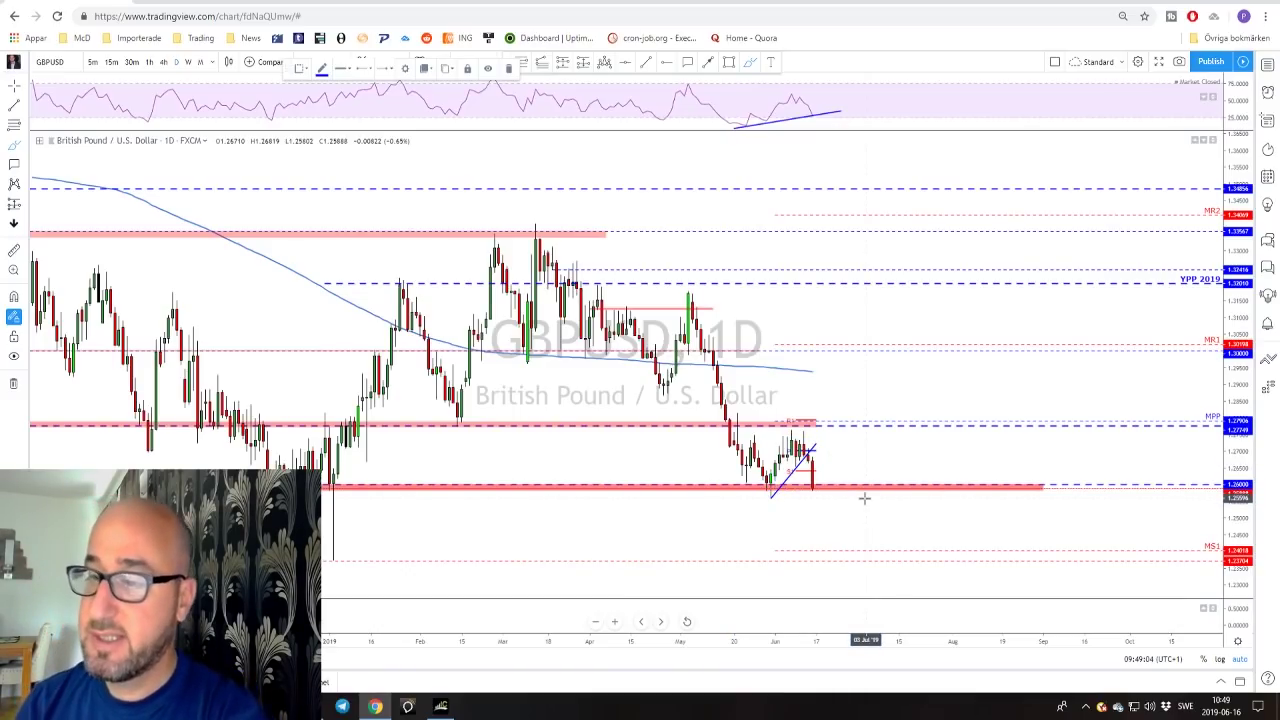
- Switch to USDJPY and brush a horizontal line along the June lows at about 107.867 on the daily chart
key("space")
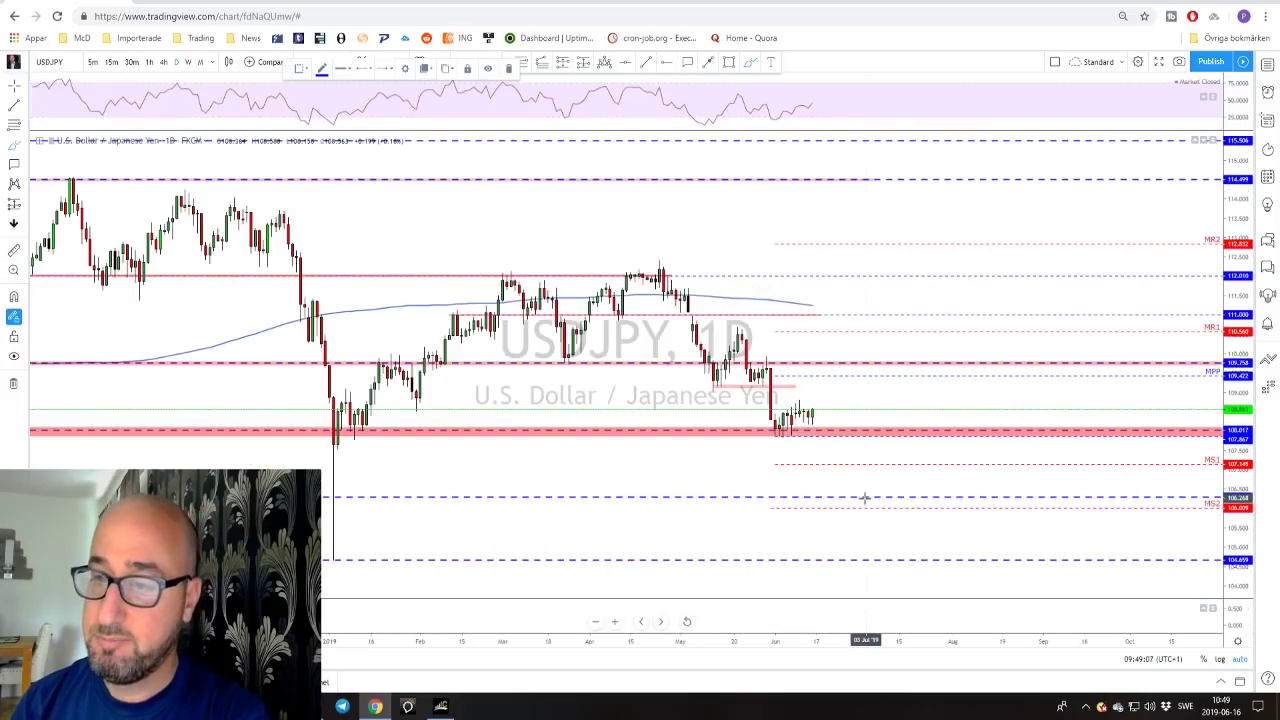
scroll(831, 459, "up", 2)
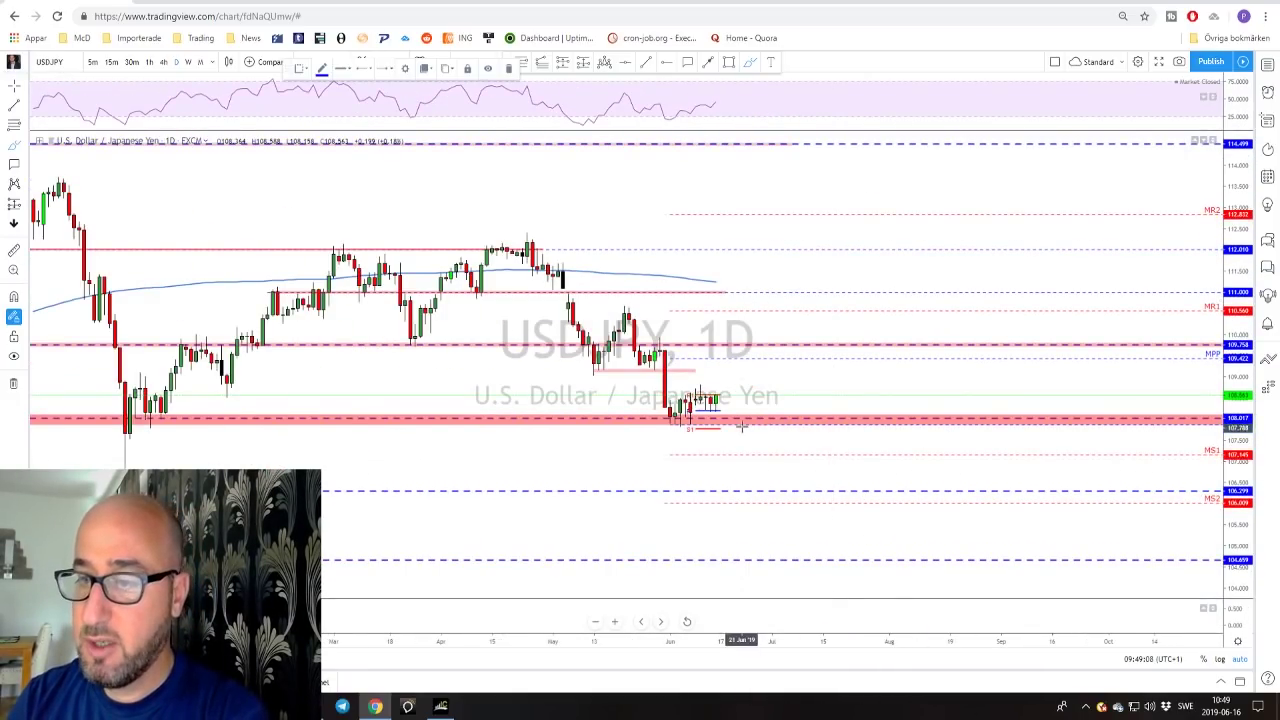
scroll(741, 428, "down", 1)
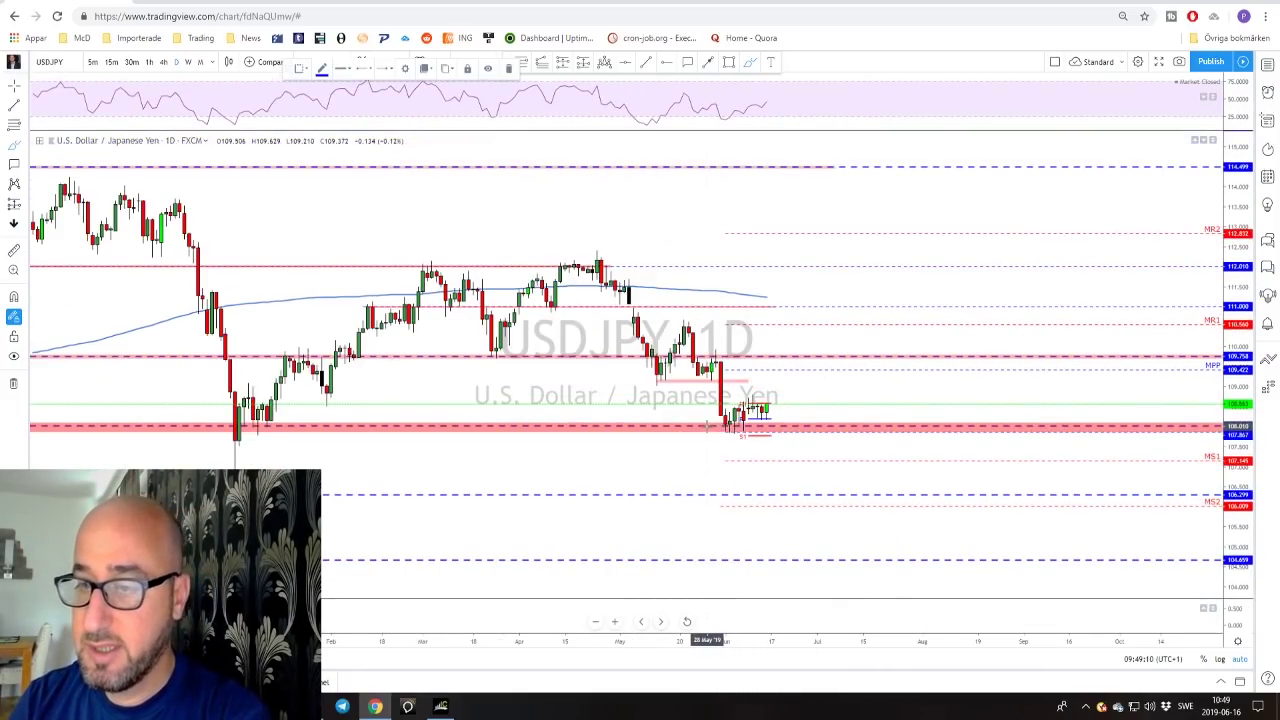
left_click_drag(729, 430, 803, 430)
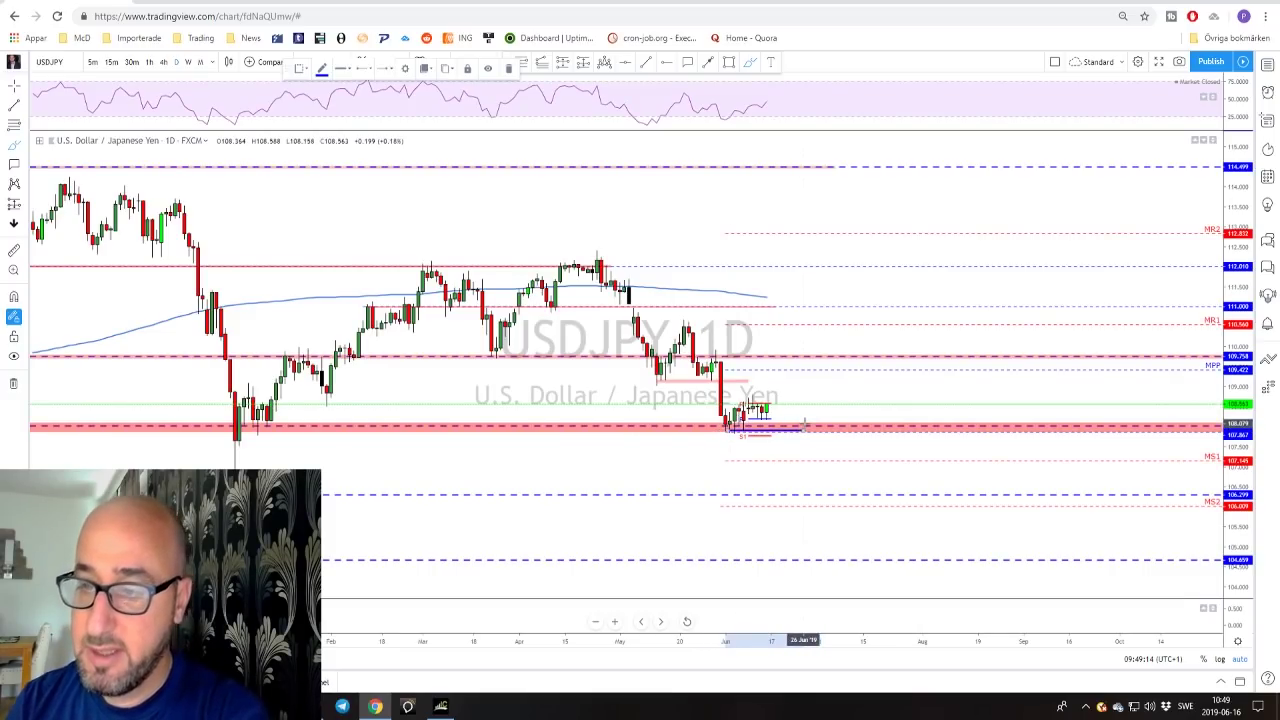
- Brush a circle around the early-June low and lines at about 108.2 and 108.6, and remove these strokes
scroll(752, 409, "up", 3)
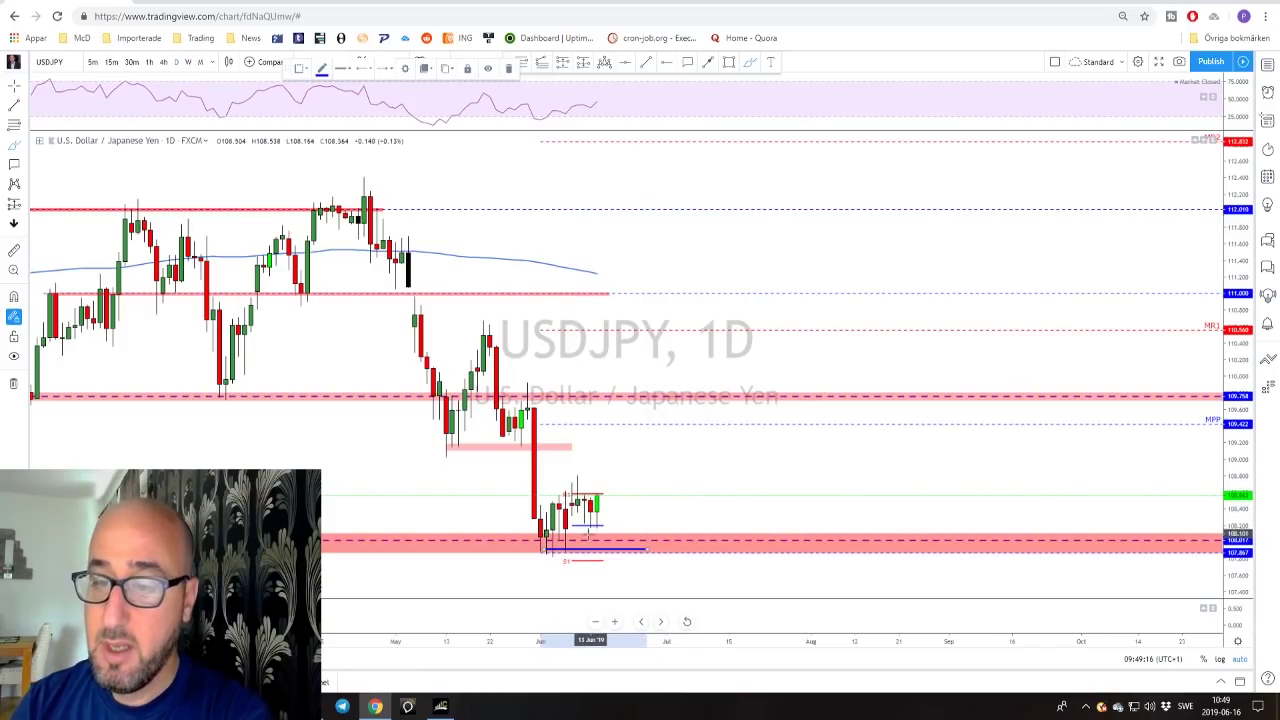
mouse_move(563, 540)
left_mouse_down()
mouse_move(544, 562)
mouse_move(566, 527)
mouse_move(612, 525)
left_mouse_up()
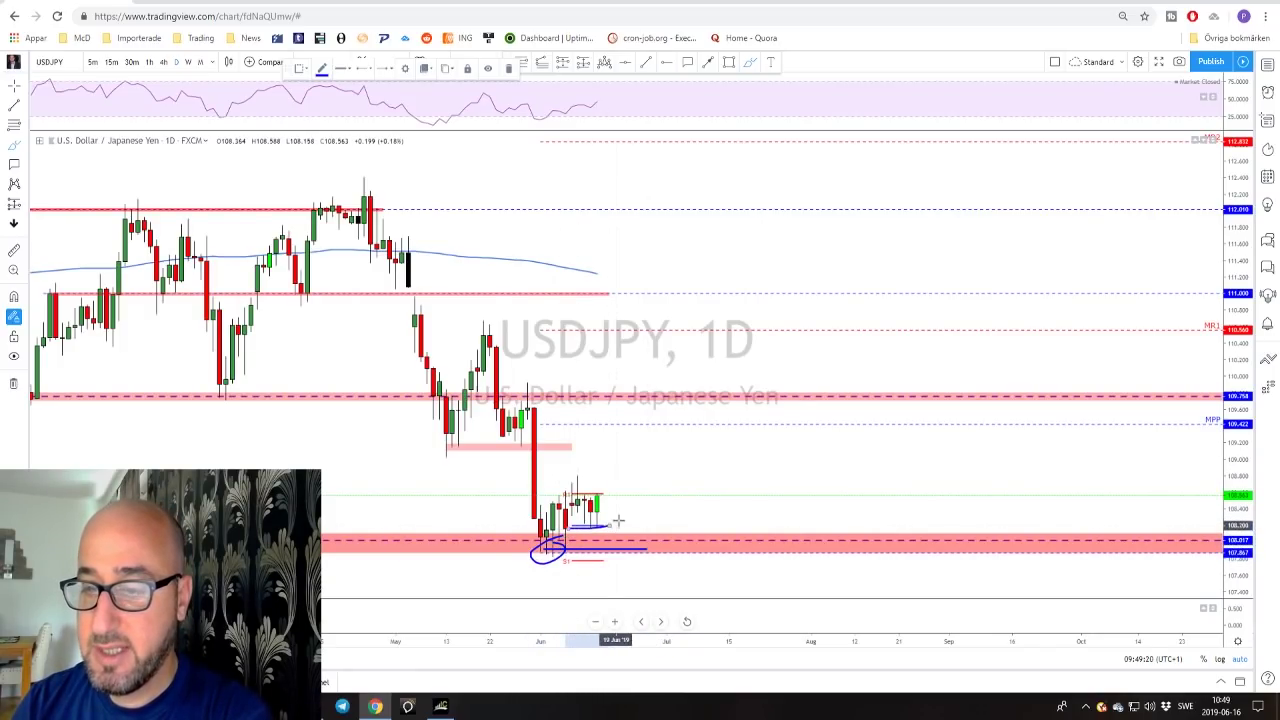
left_click_drag(557, 494, 630, 494)
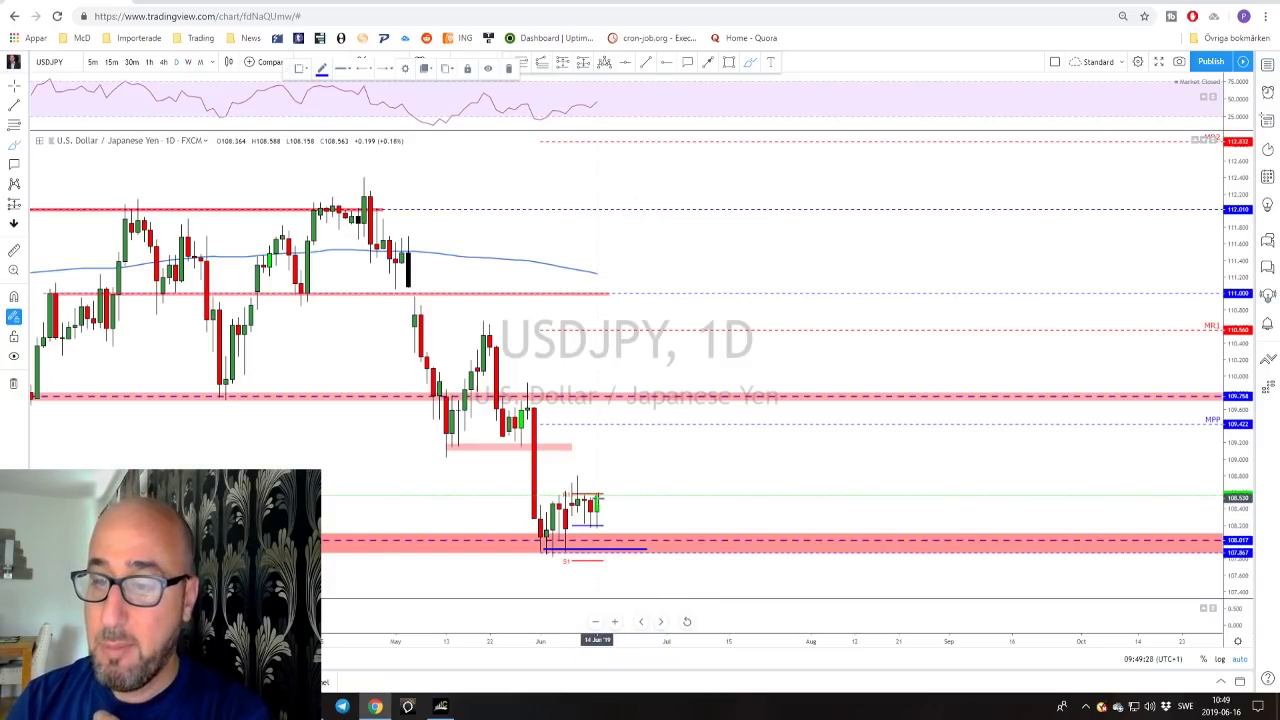
- Sketch a rise to a horizontal line at about 109.1, a circled rejection and a fall to about 107.867, and undo the sketch
left_click_drag(611, 479, 619, 466)
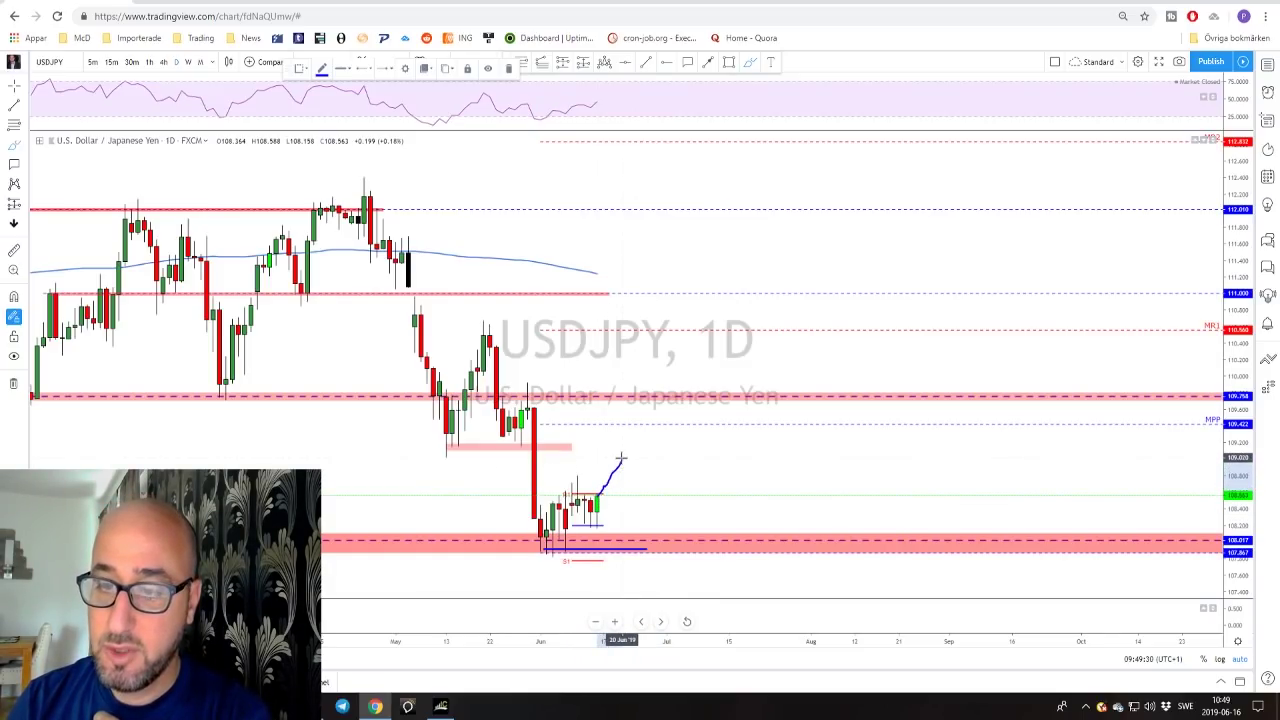
mouse_move(423, 452)
left_mouse_down()
mouse_move(641, 452)
mouse_move(679, 557)
left_mouse_up()
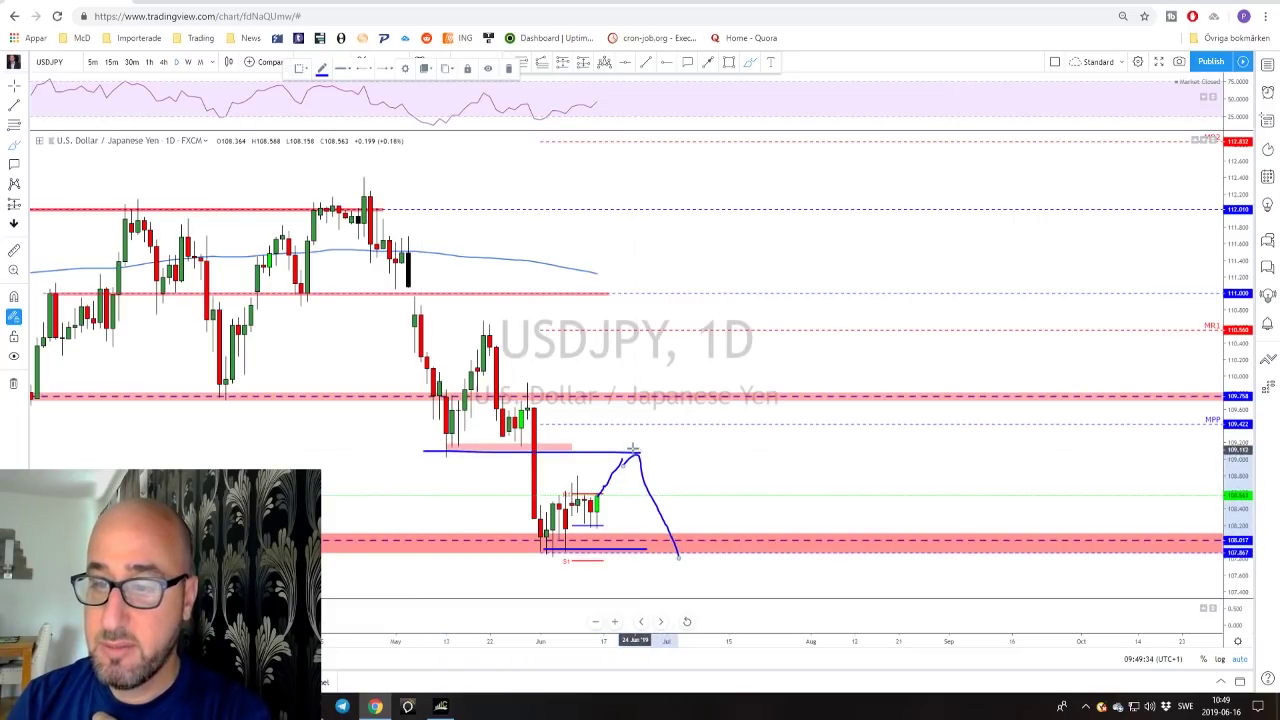
mouse_move(634, 447)
left_mouse_down()
mouse_move(649, 454)
mouse_move(624, 452)
left_mouse_up()
left_click_drag(436, 447, 666, 447)
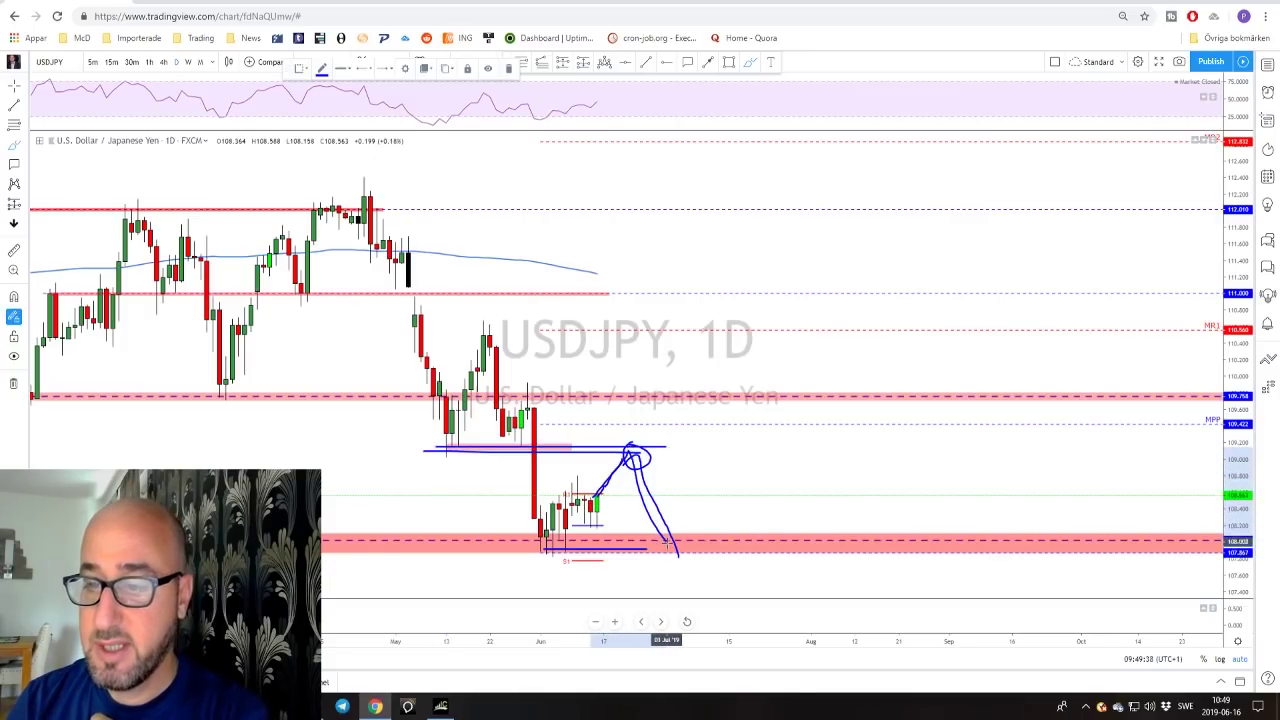
key("ctrl+z")
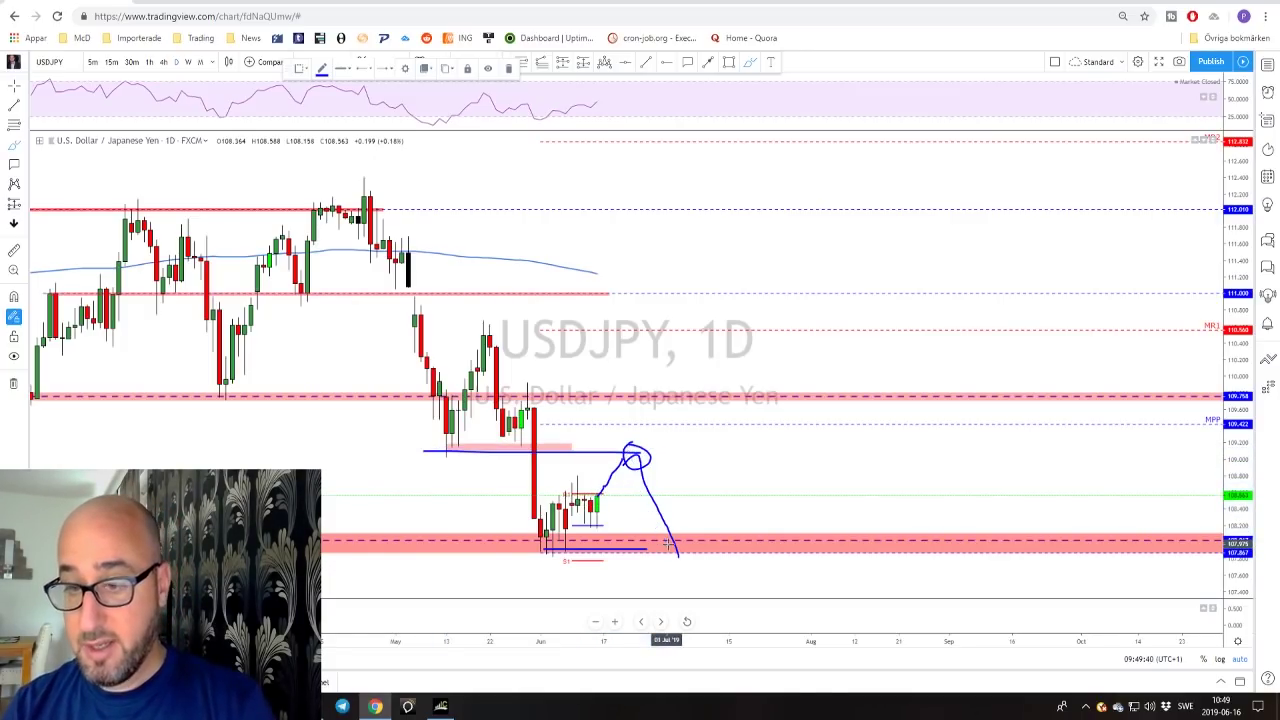
key("ctrl+z")
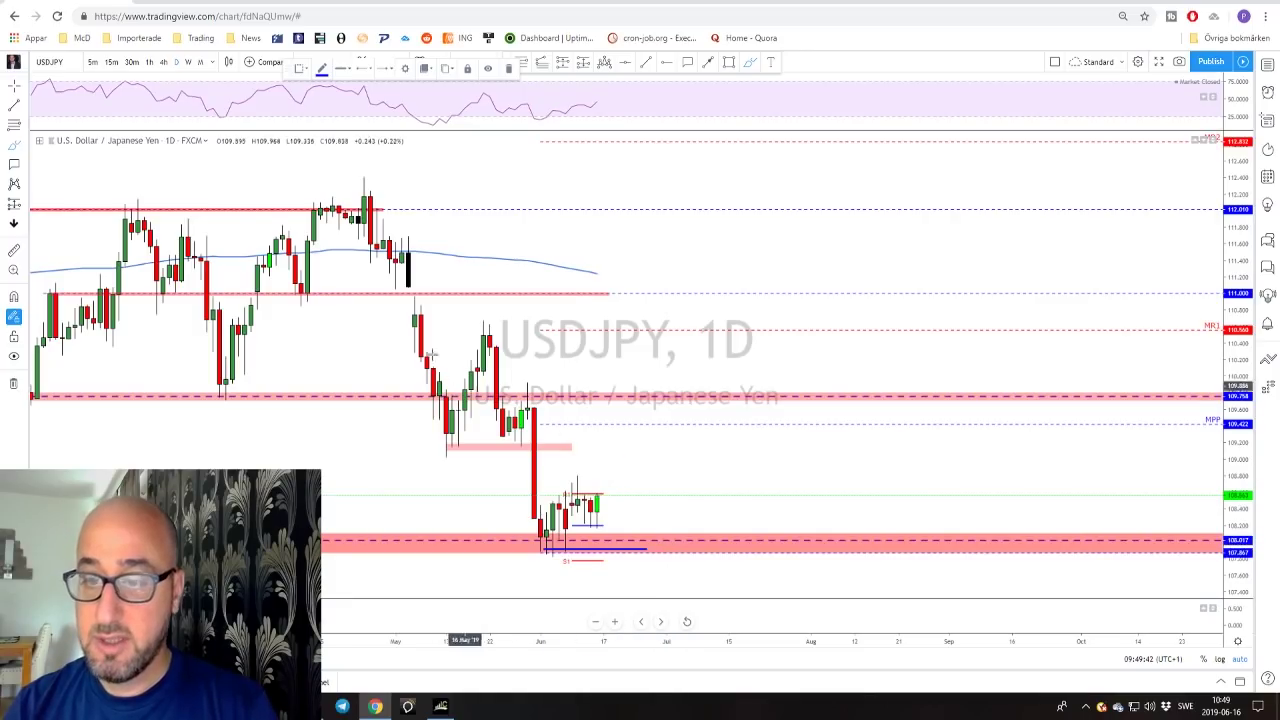
- Switch USDJPY to the 4-hour chart and brush horizontal lines along the June range's low at about 107.9 and high at about 108.6
left_click(164, 63)
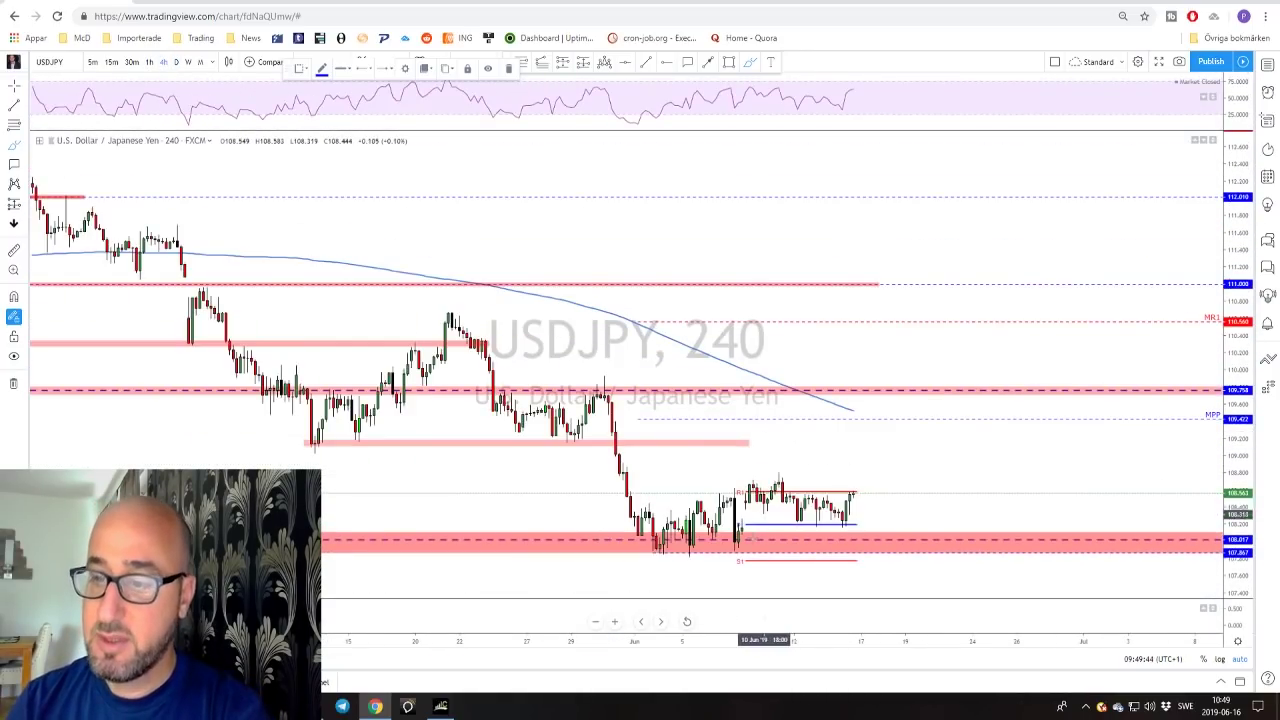
left_click_drag(646, 549, 873, 549)
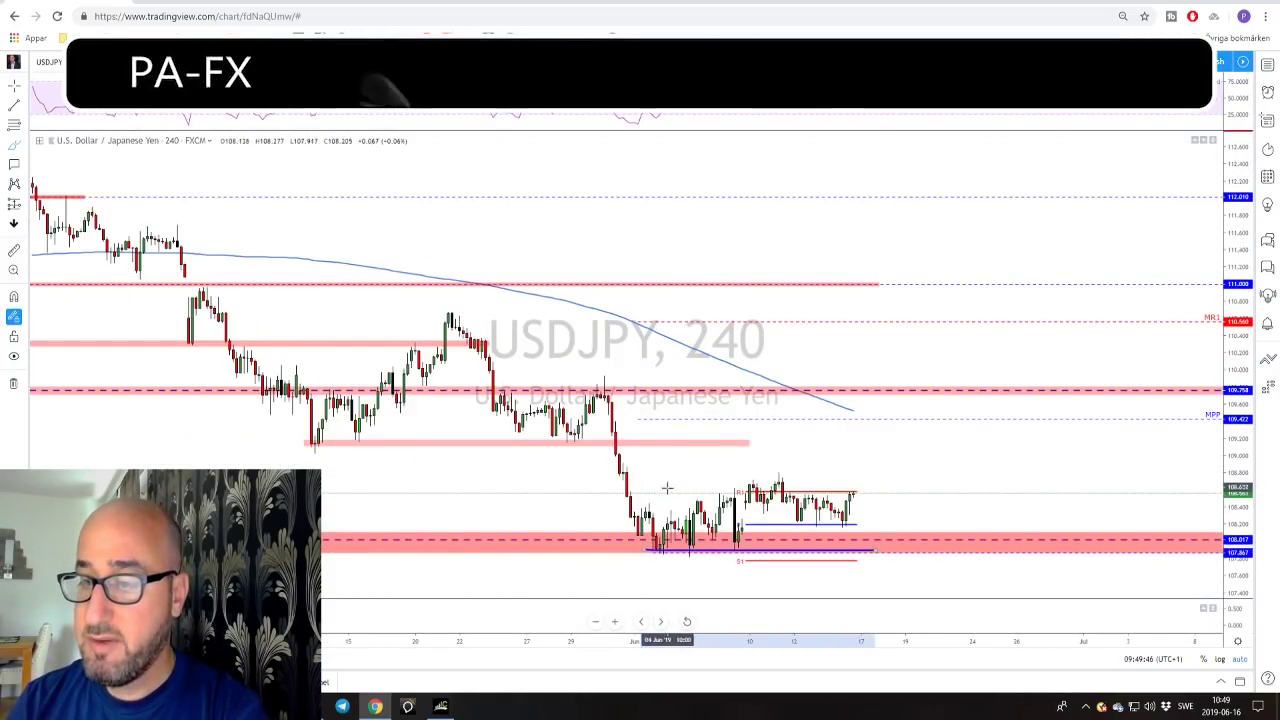
left_click_drag(641, 490, 902, 490)
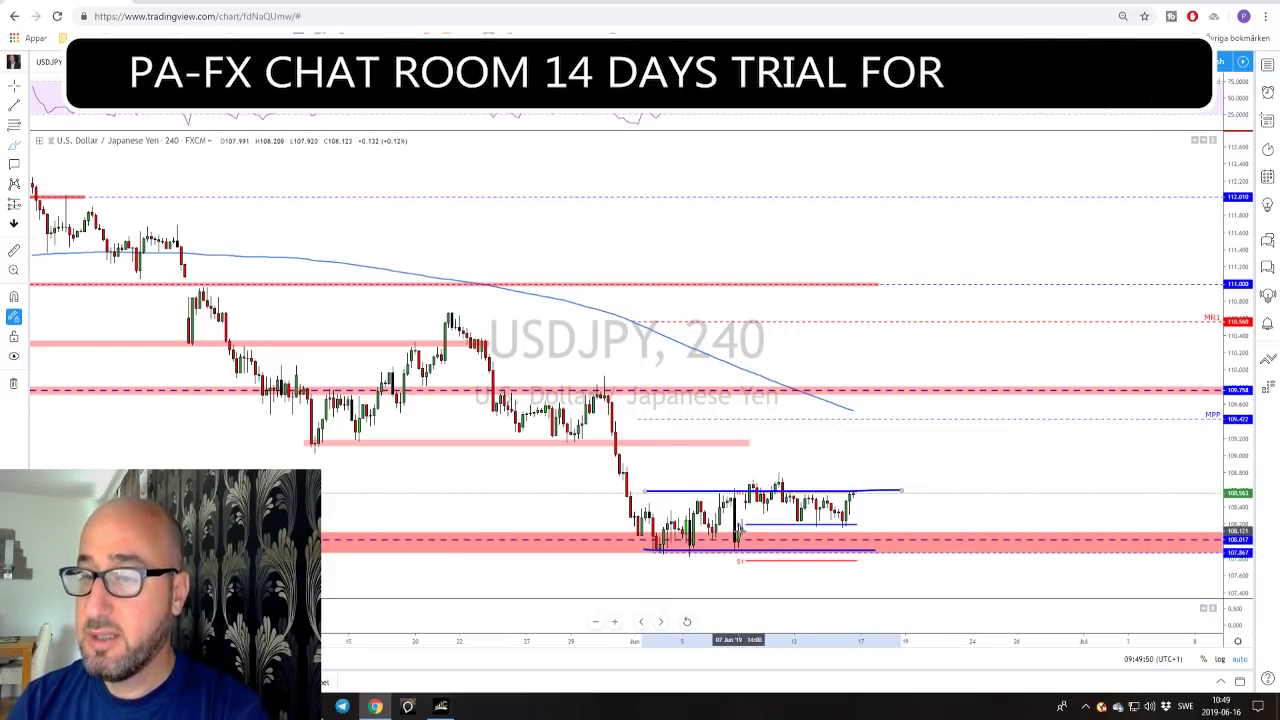
scroll(802, 512, "down", 2)
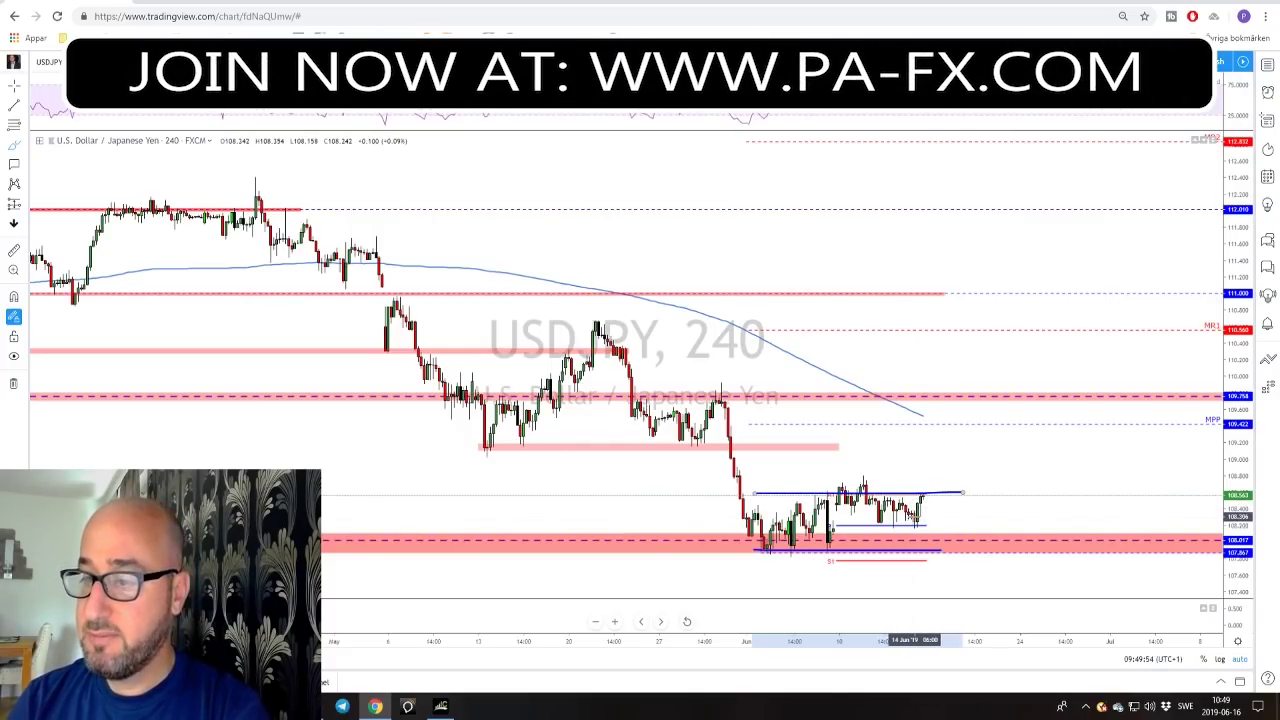
- Sketch a range breakout to about 109.7, circle the late-May drop, draw a bounce from about 107.9, and remove these strokes
left_click_drag(918, 516, 962, 400)
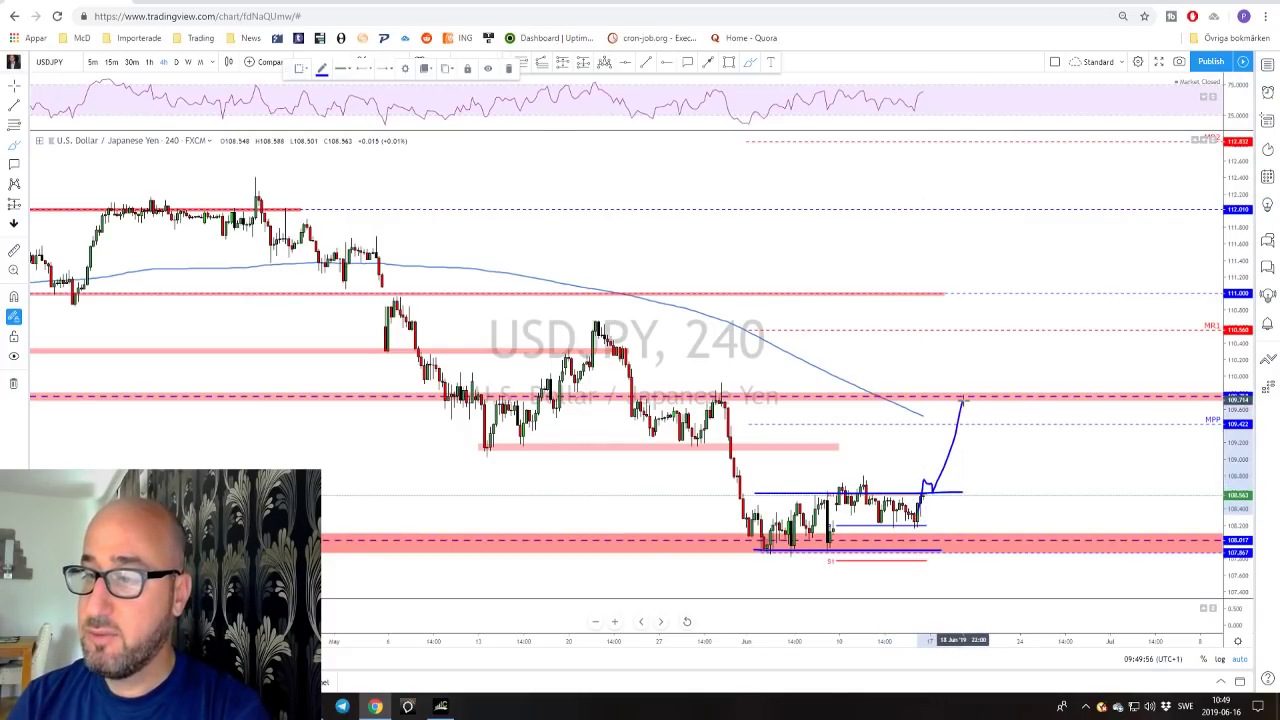
mouse_move(736, 387)
left_mouse_down()
mouse_move(718, 480)
mouse_move(742, 542)
mouse_move(740, 388)
left_mouse_up()
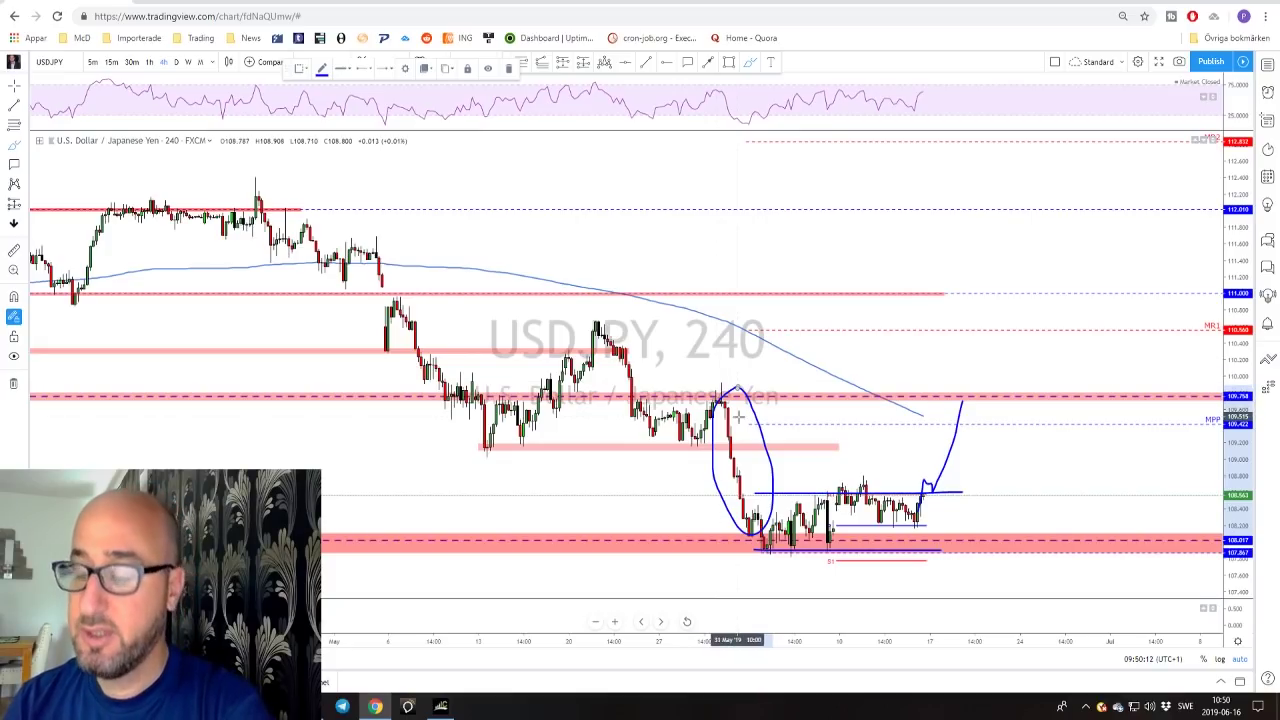
key("Delete")
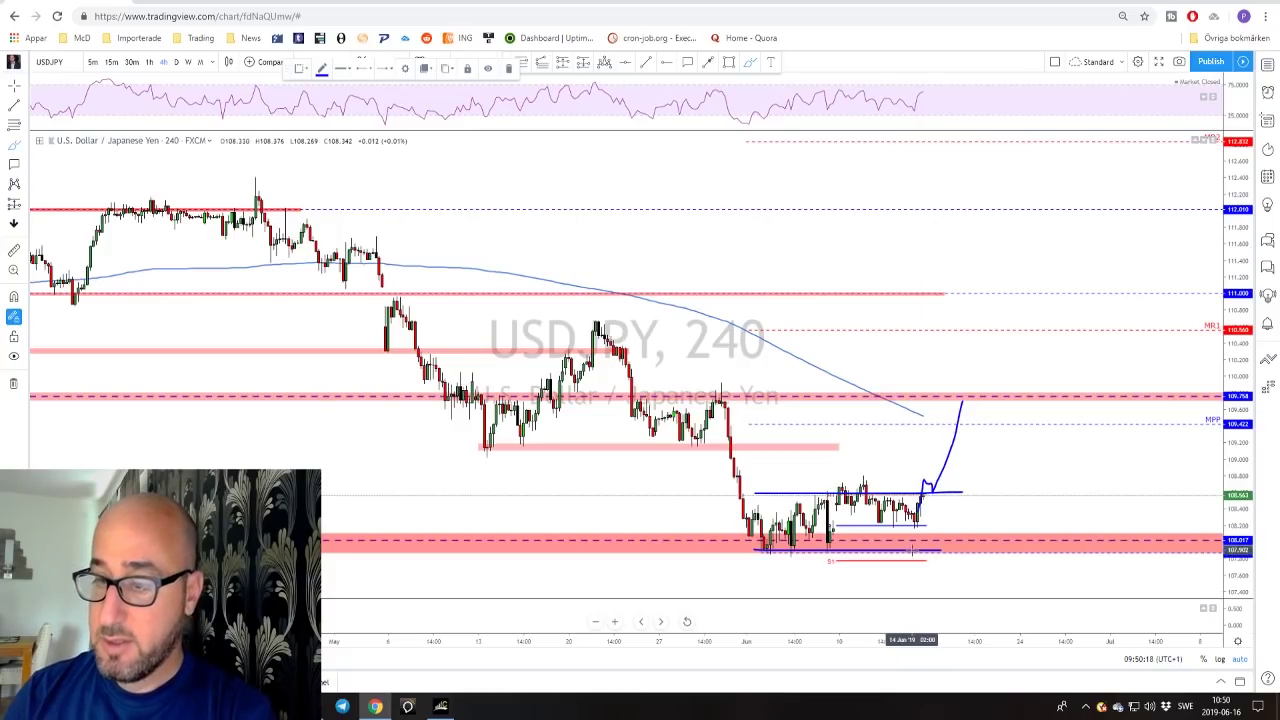
mouse_move(922, 492)
left_mouse_down()
mouse_move(957, 547)
mouse_move(982, 470)
left_mouse_up()
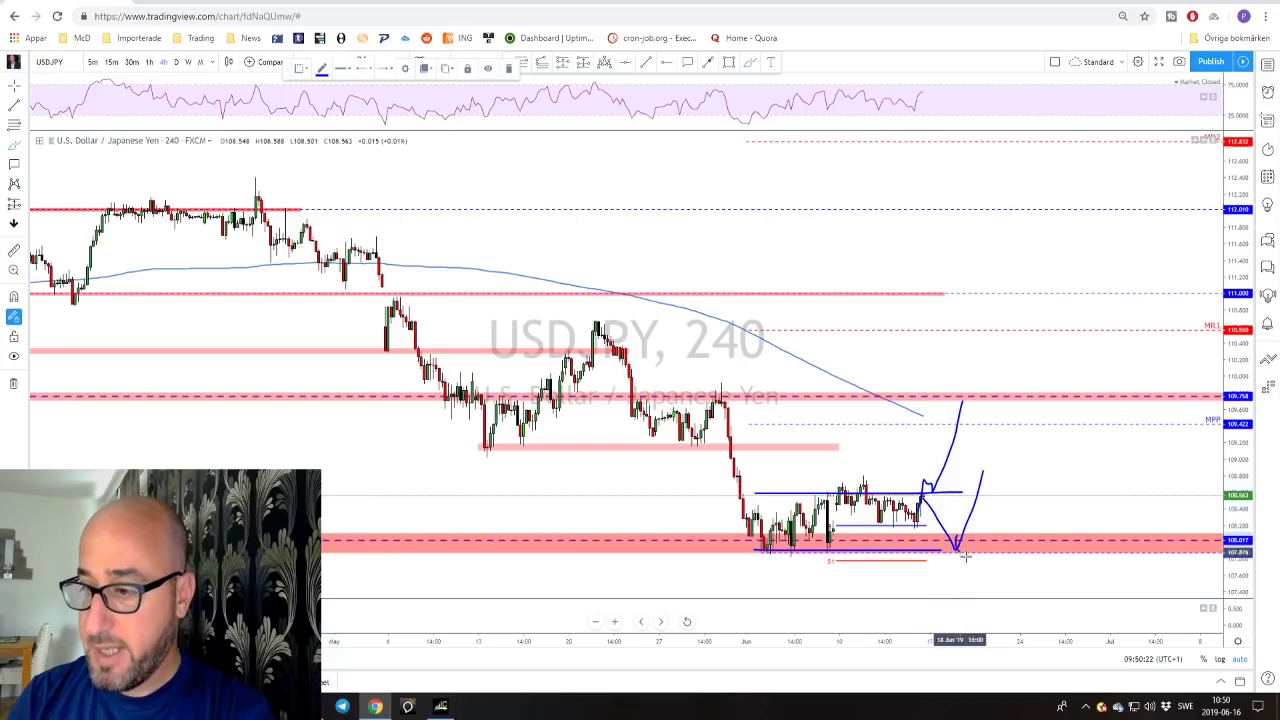
left_click_drag(968, 536, 960, 541)
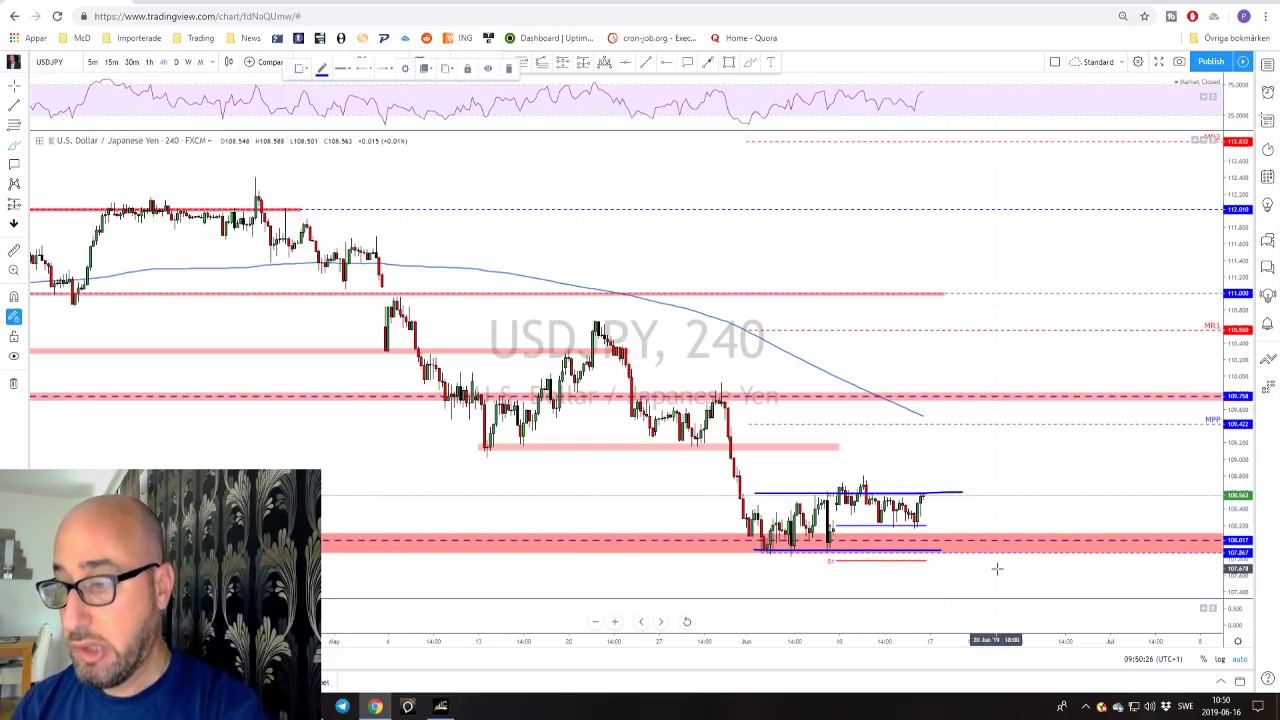
- Sketch a break above the range high, a short consolidation above it and a rise to about 109.7
mouse_move(918, 518)
left_mouse_down()
mouse_move(934, 461)
mouse_move(953, 480)
mouse_move(995, 400)
left_mouse_up()
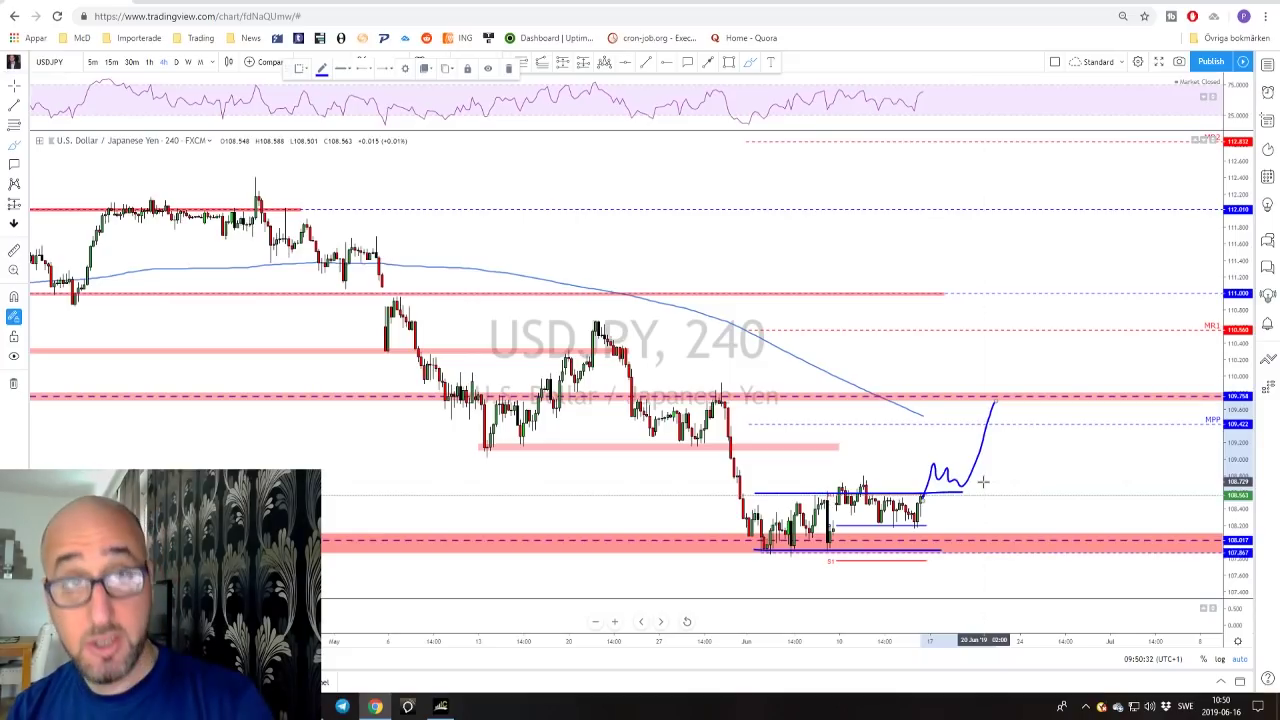
- Switch to USDCHF on the weekly chart and brush a circle around the 0.98410 level just below the June 2019 low
key("Down")
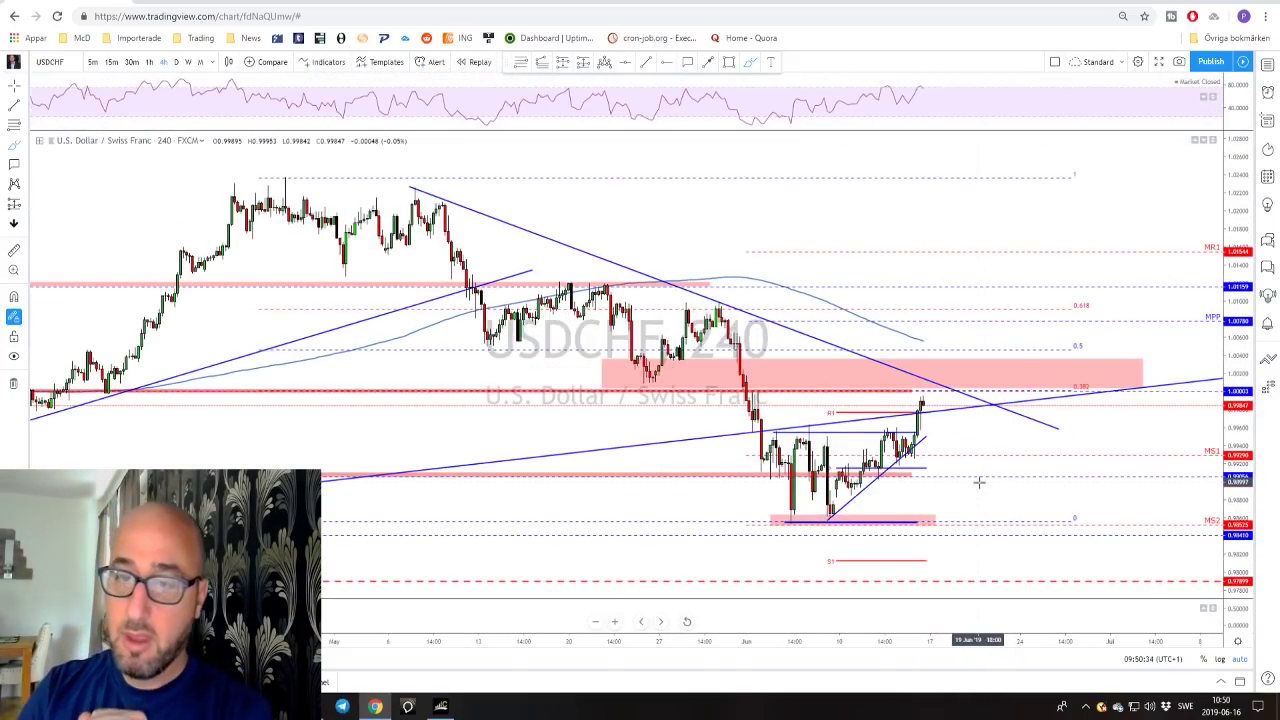
left_click(187, 62)
scroll(765, 355, "up", 3)
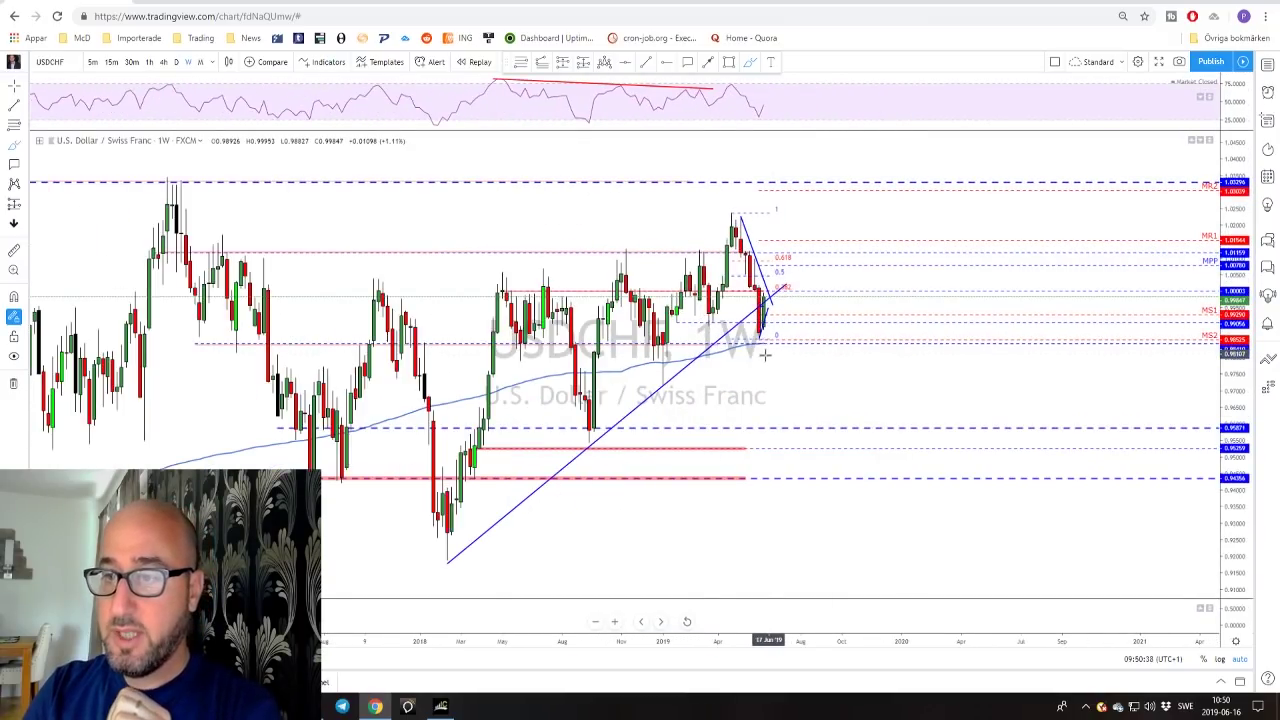
scroll(765, 355, "up", 2)
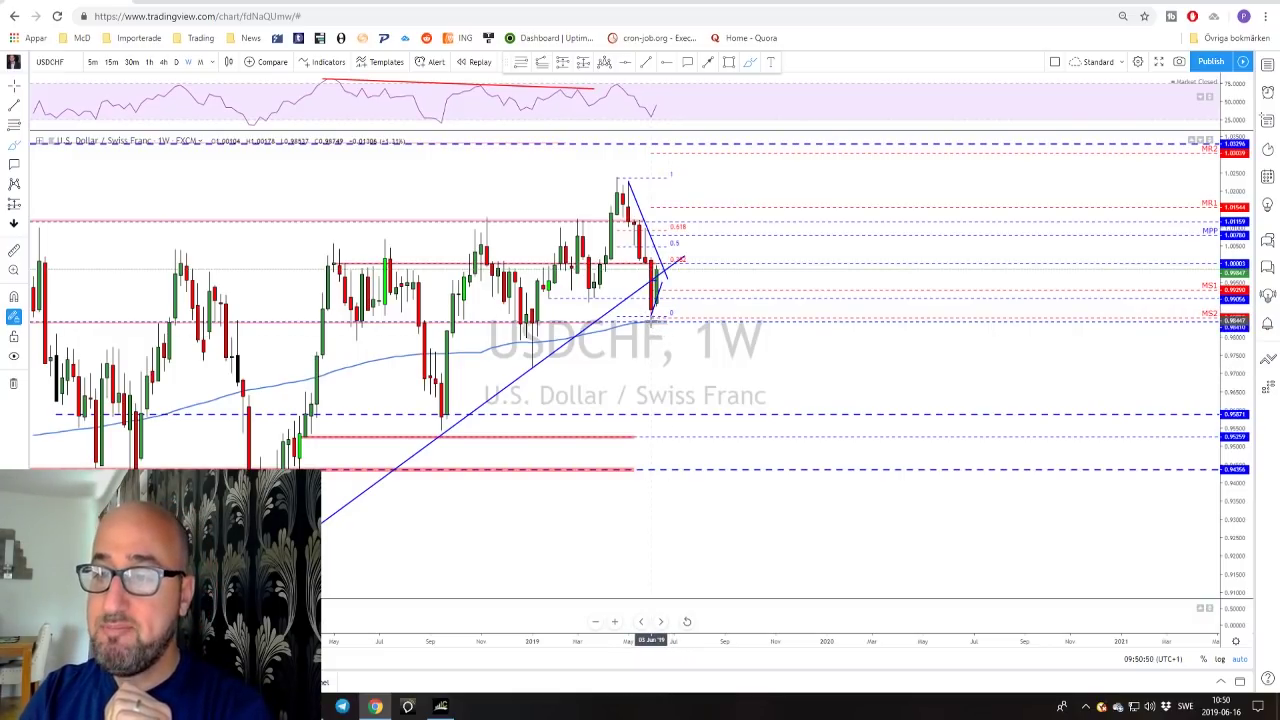
left_click_drag(644, 316, 674, 330)
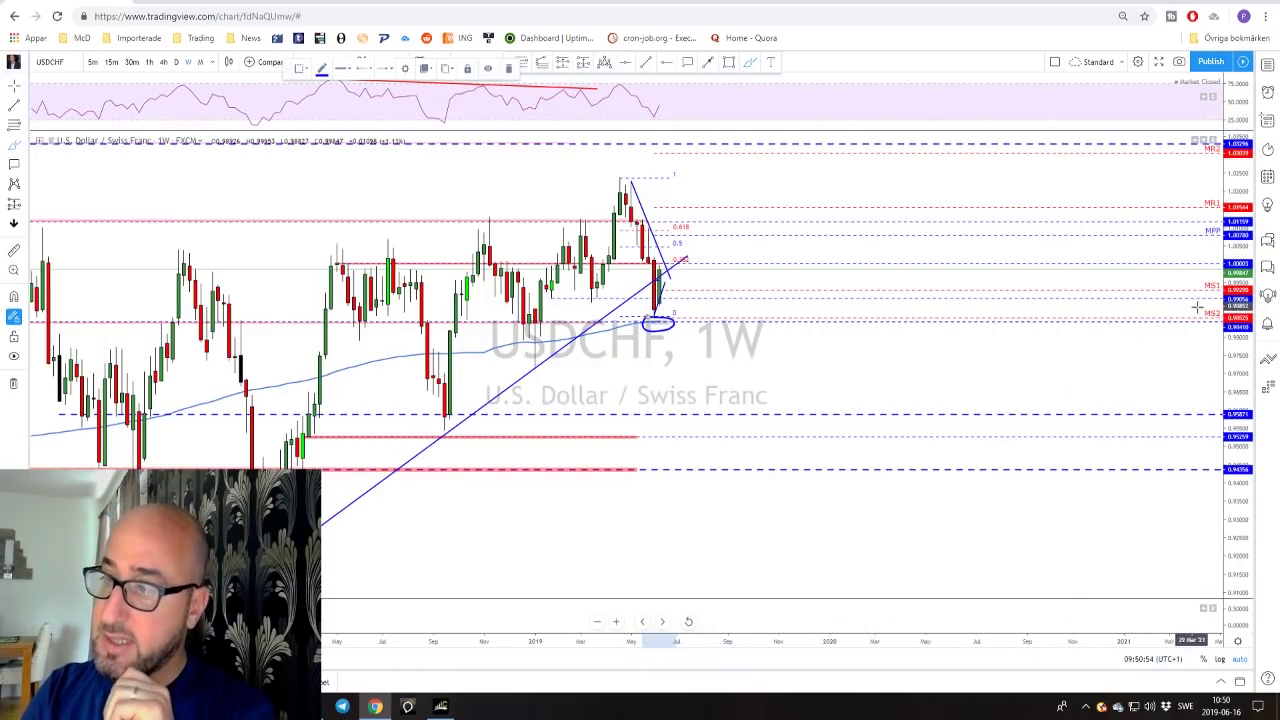
- Circle the early-2017 and mid-2018 reactions at the 0.98410 level, underline the turn-of-2019 lows, and undo these strokes
scroll(762, 378, "down", 2)
scroll(600, 368, "down", 1)
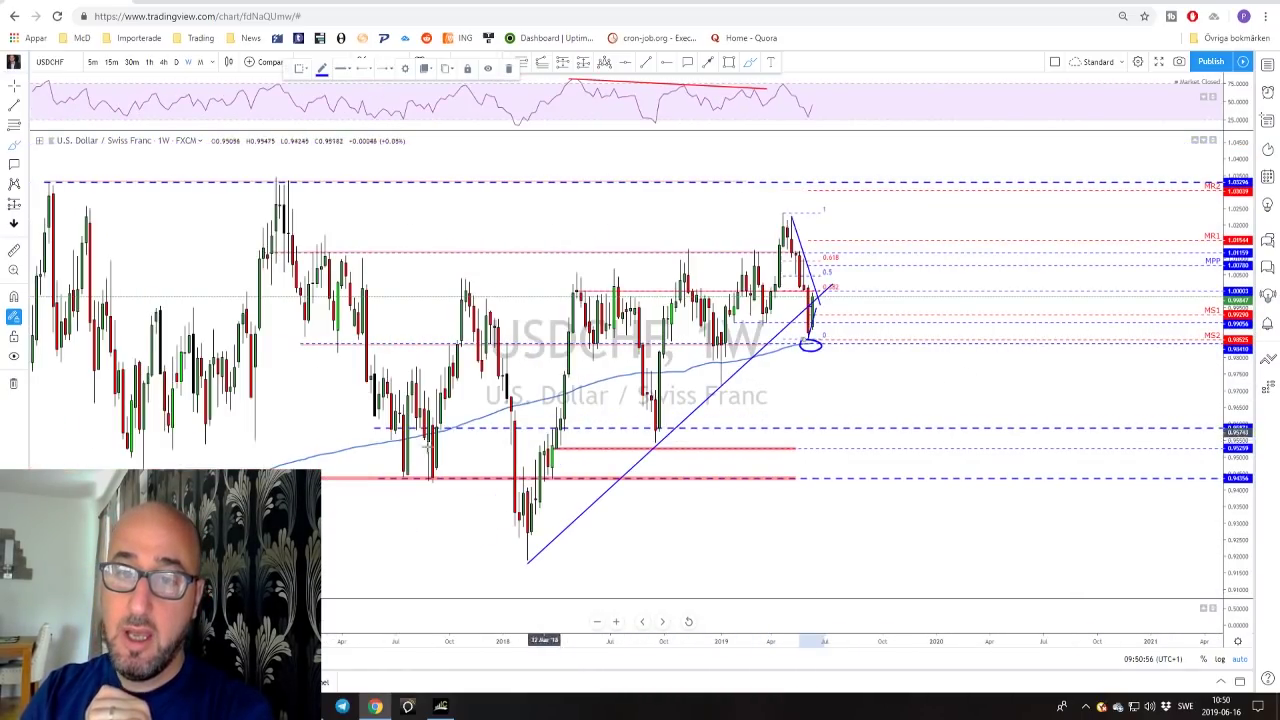
left_click_drag(313, 360, 302, 344)
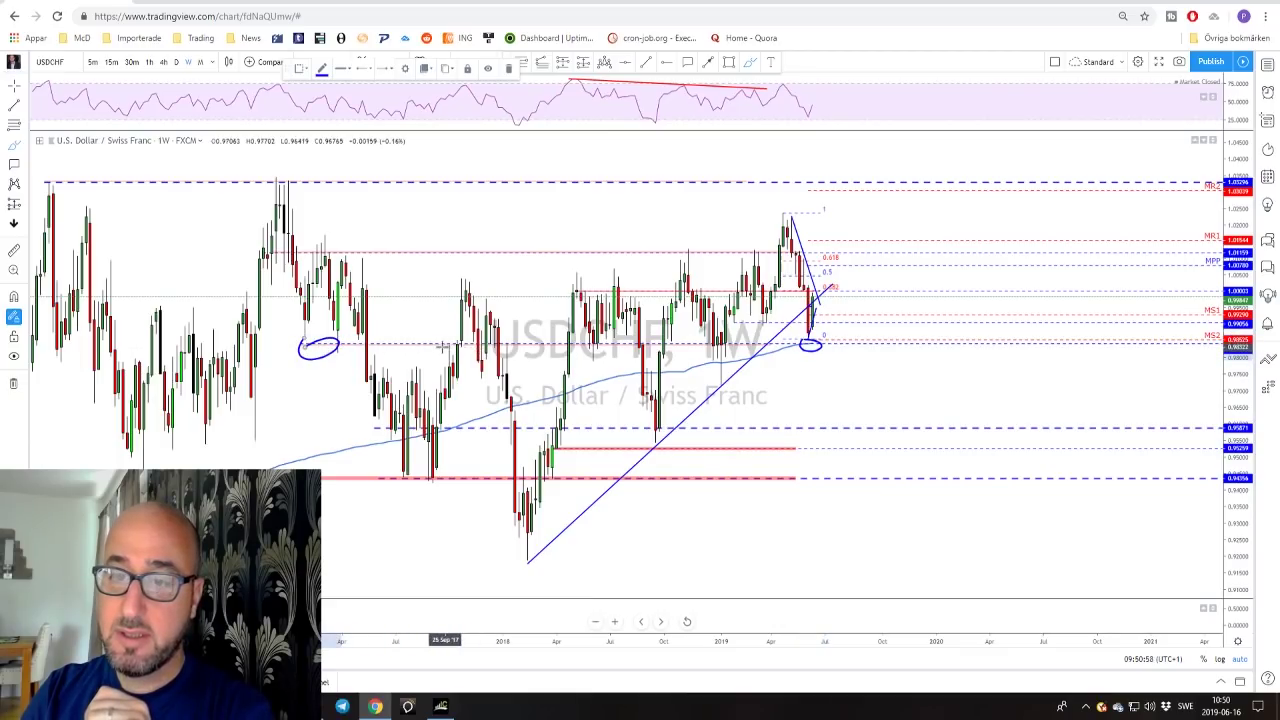
mouse_move(597, 360)
left_mouse_down()
mouse_move(608, 336)
mouse_move(590, 342)
left_mouse_up()
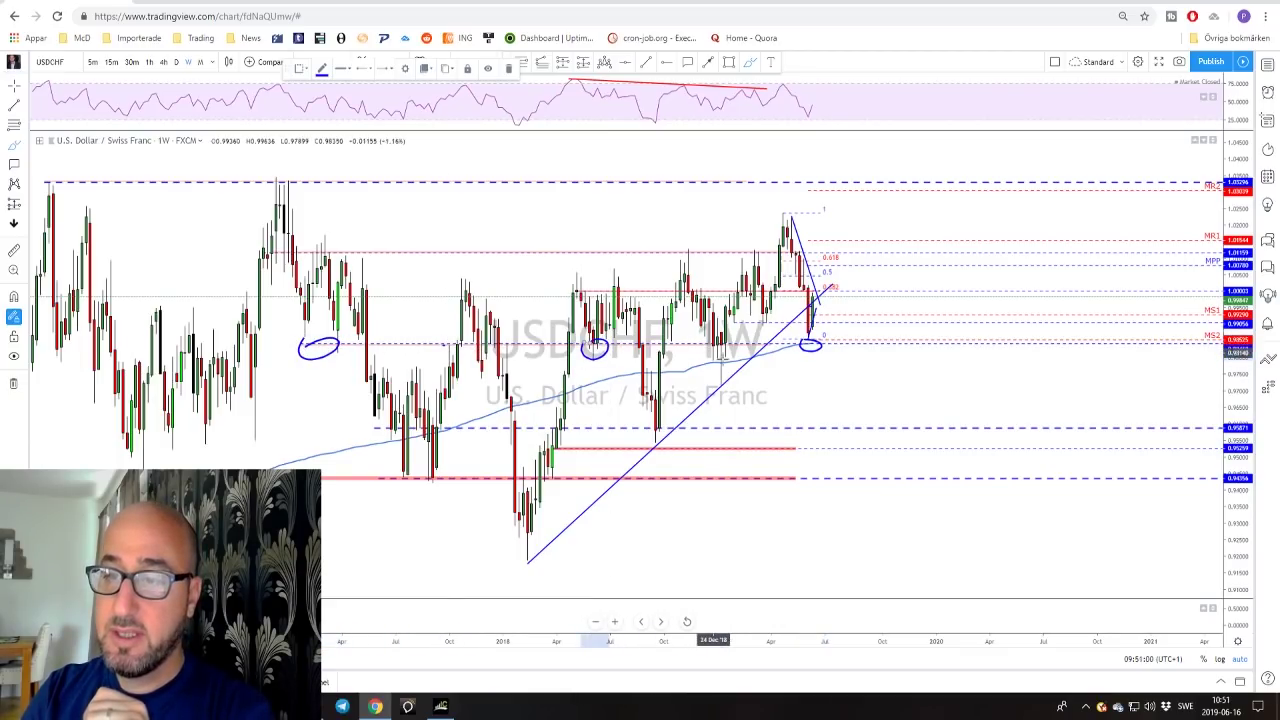
left_click_drag(706, 347, 744, 346)
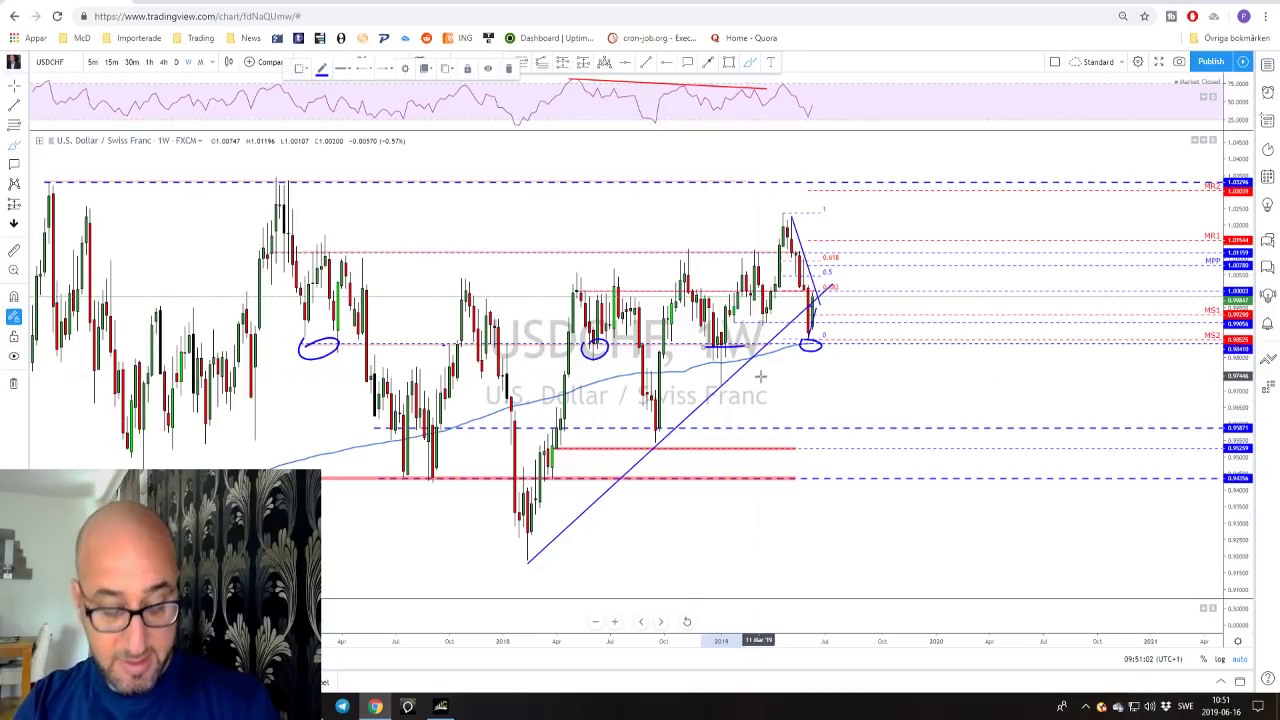
key("ctrl+z")
scroll(804, 378, "up", 2)
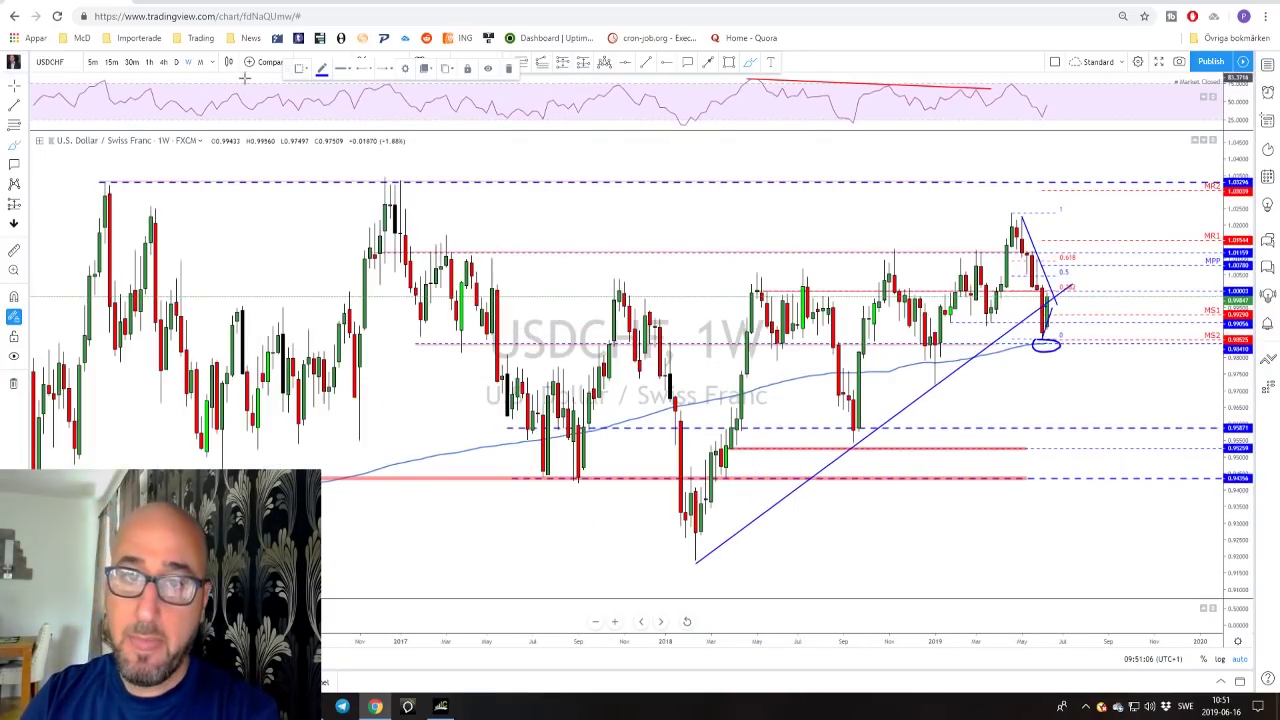
- On the daily chart, circle the late-March low, trace the falling swings from early May to the June low, and remove both strokes
left_click(176, 62)
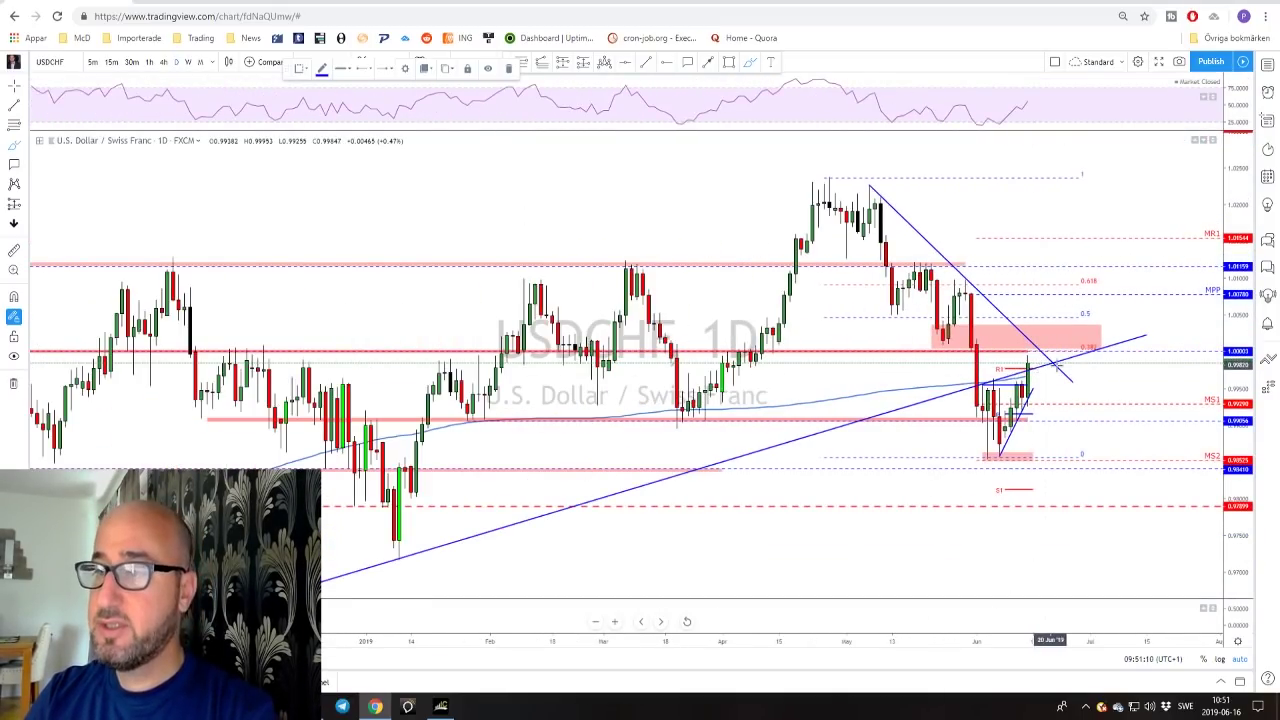
scroll(1035, 350, "down", 1)
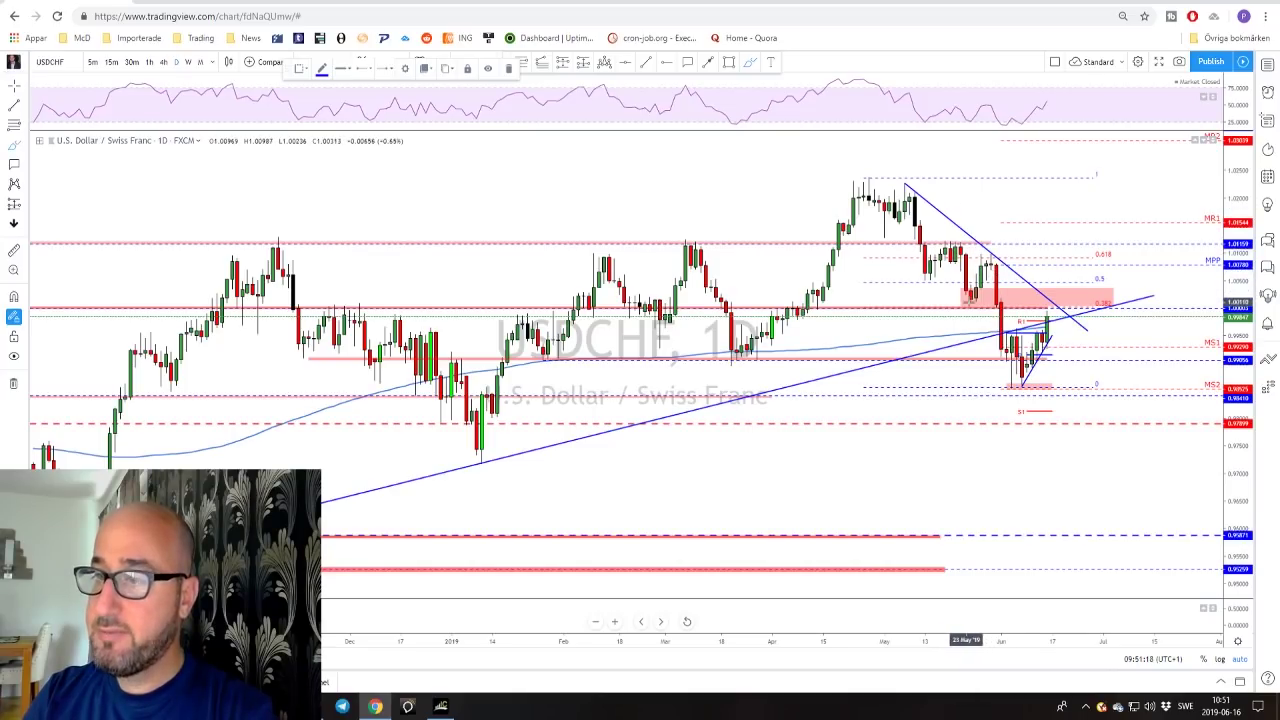
mouse_move(932, 220)
left_mouse_down()
mouse_move(916, 210)
mouse_move(955, 240)
mouse_move(1021, 356)
left_mouse_up()
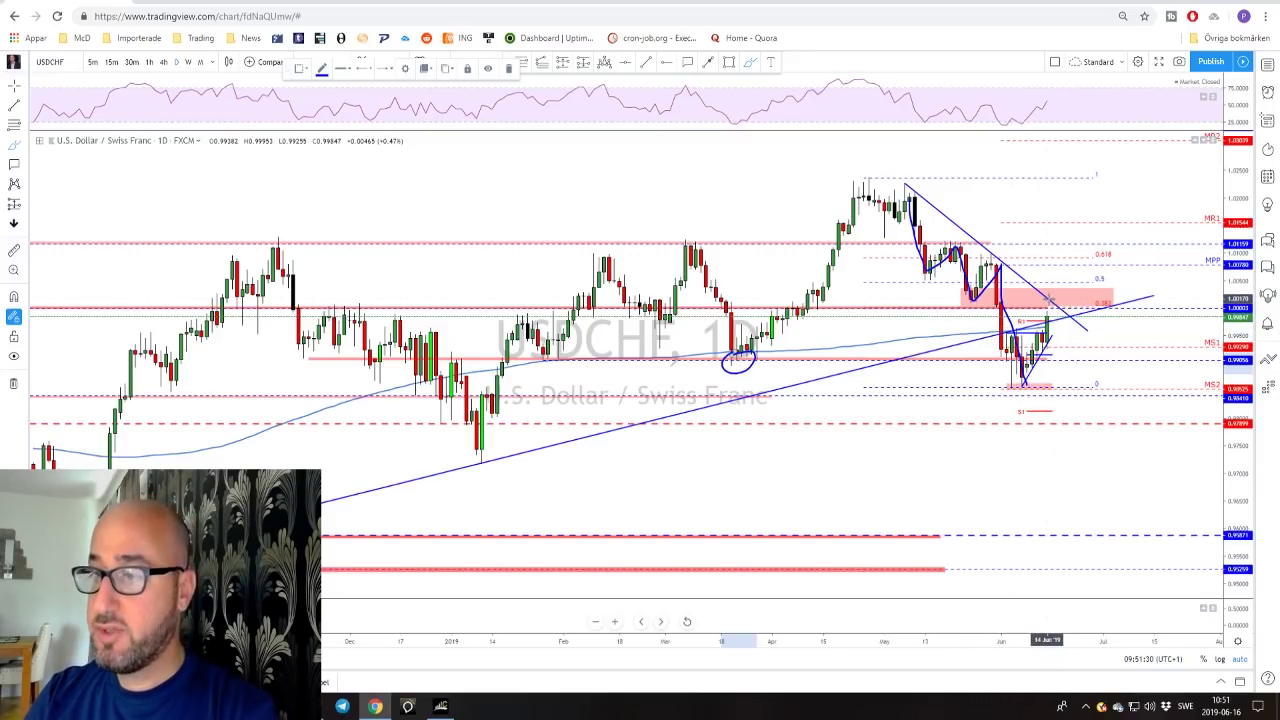
scroll(1086, 320, "up", 2)
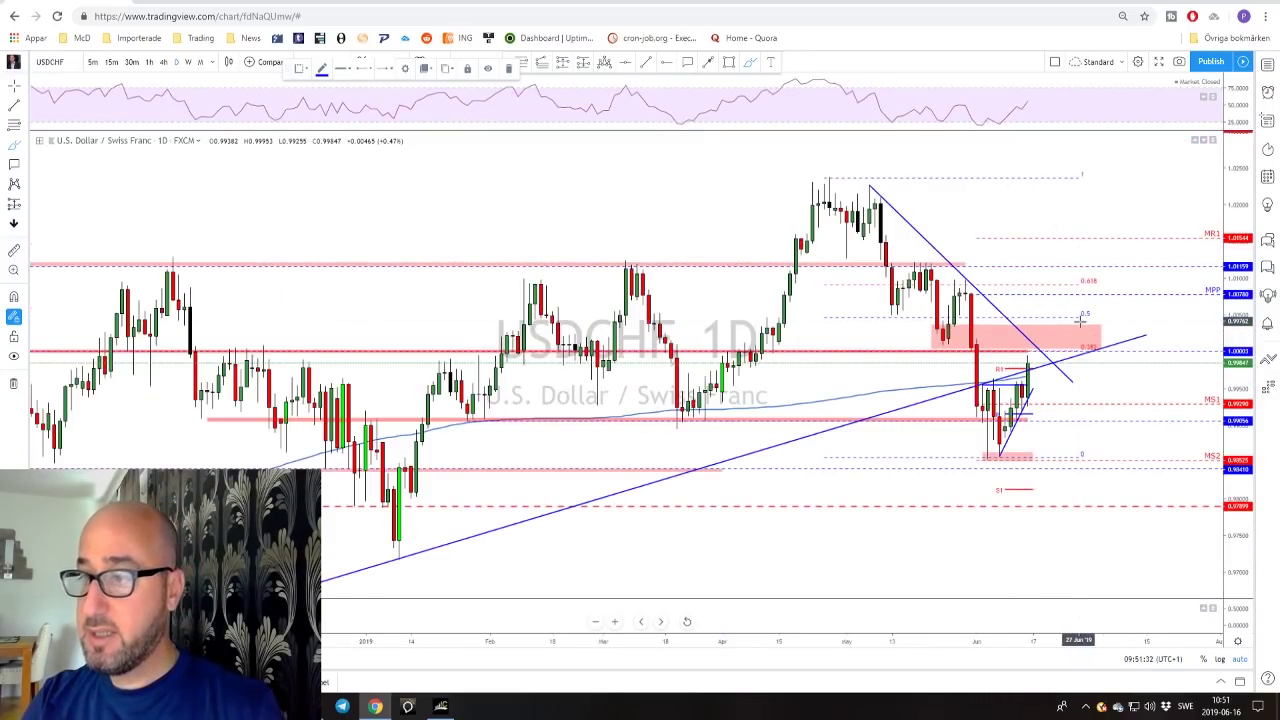
- Circle the resistance area near 1.00000 at the falling trend line, sketch a drop to about 0.990, and undo the strokes
mouse_move(1030, 338)
left_mouse_down()
mouse_move(998, 346)
mouse_move(1012, 368)
mouse_move(1044, 350)
left_mouse_up()
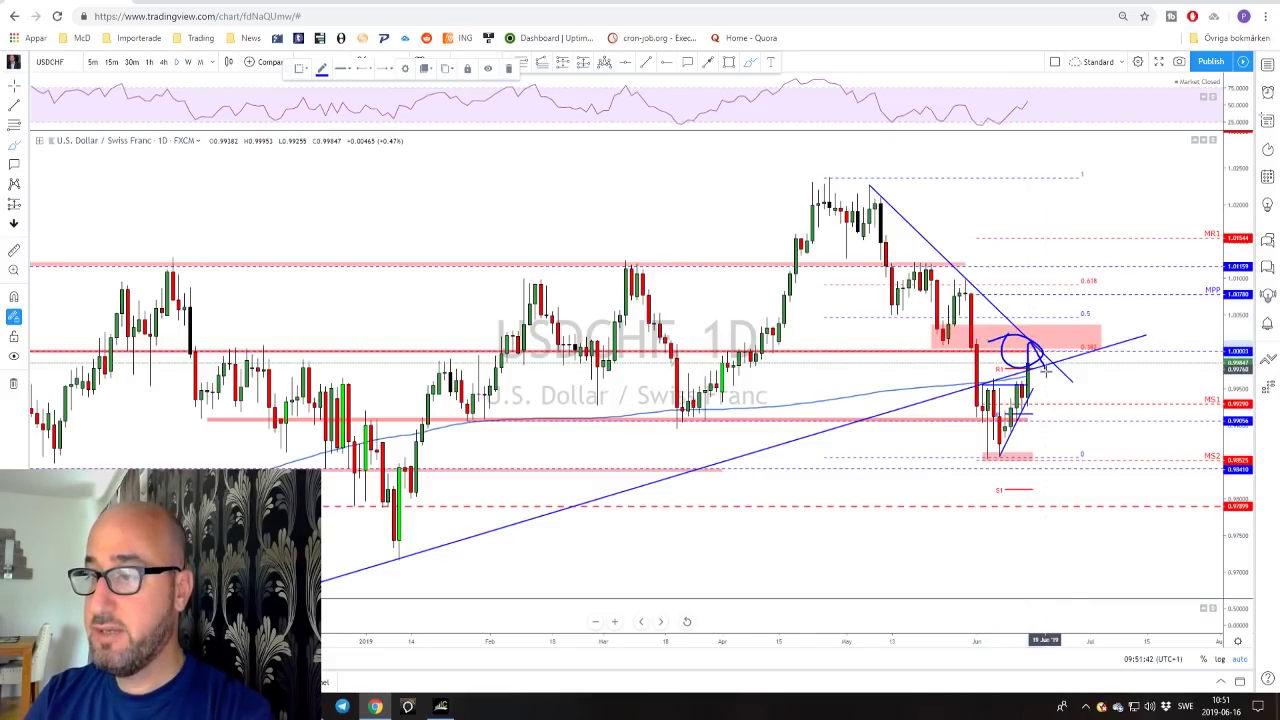
mouse_move(1052, 380)
left_mouse_down()
mouse_move(1064, 364)
mouse_move(1097, 428)
left_mouse_up()
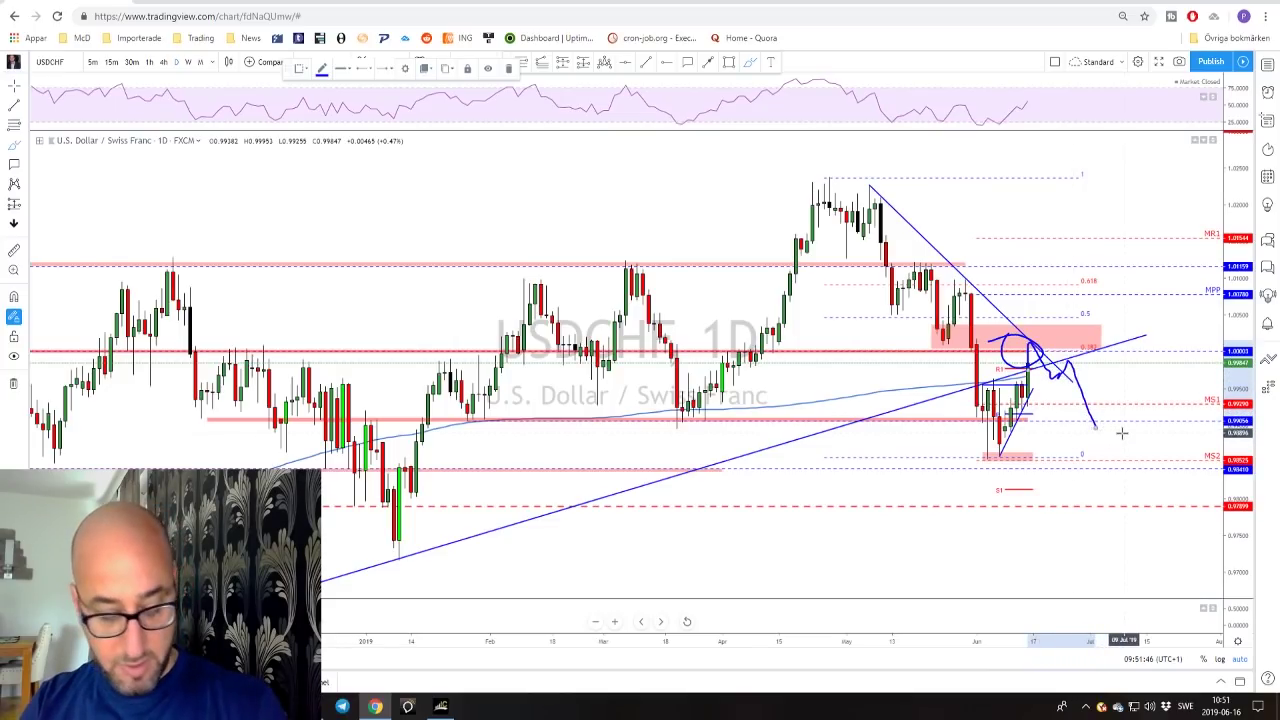
key("ctrl+z")
key("ctrl+z")
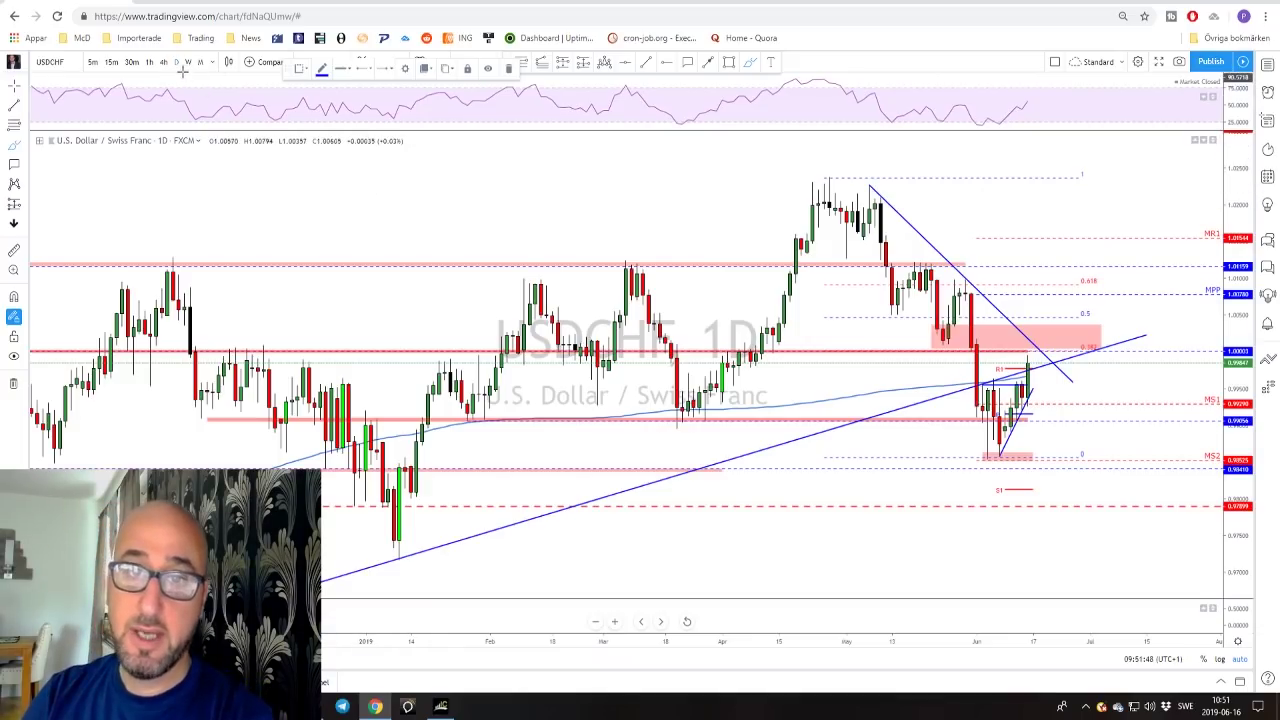
- Switch USDCHF to the 4-hour chart and bring the price action from late April to mid-June into view
left_click(163, 62)
left_click_drag(771, 200, 1020, 273)
left_click_drag(1117, 340, 1009, 349)
scroll(1009, 349, "down", 1)
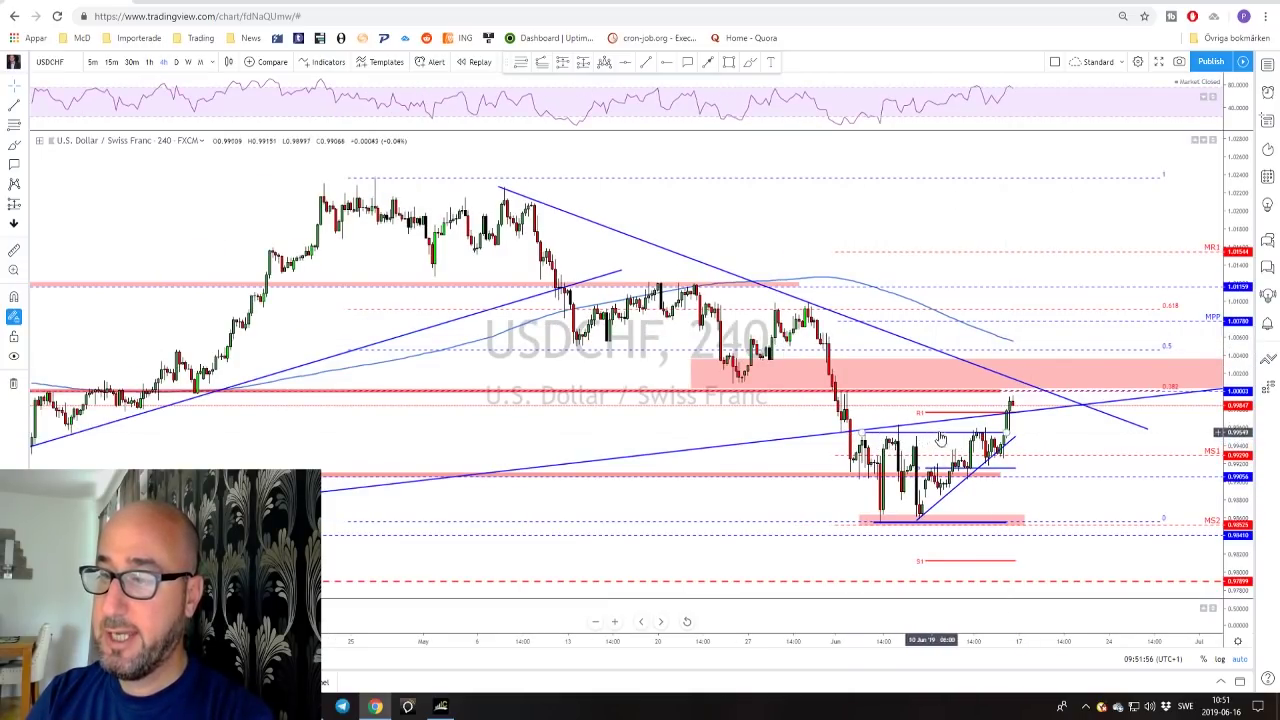
- Sketch USDCHF rising to the falling trend line, circle that line's May touches, sketch a decline, and undo all the strokes
left_click(749, 62)
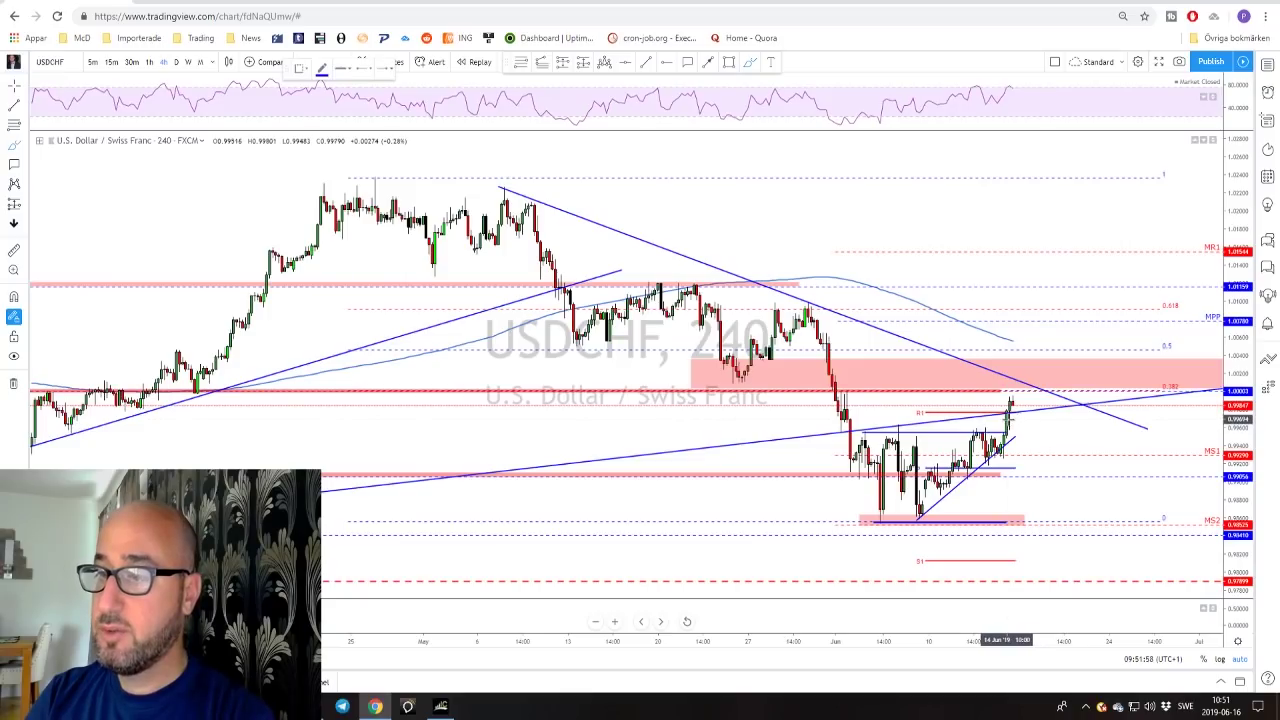
left_click_drag(1006, 405, 1021, 380)
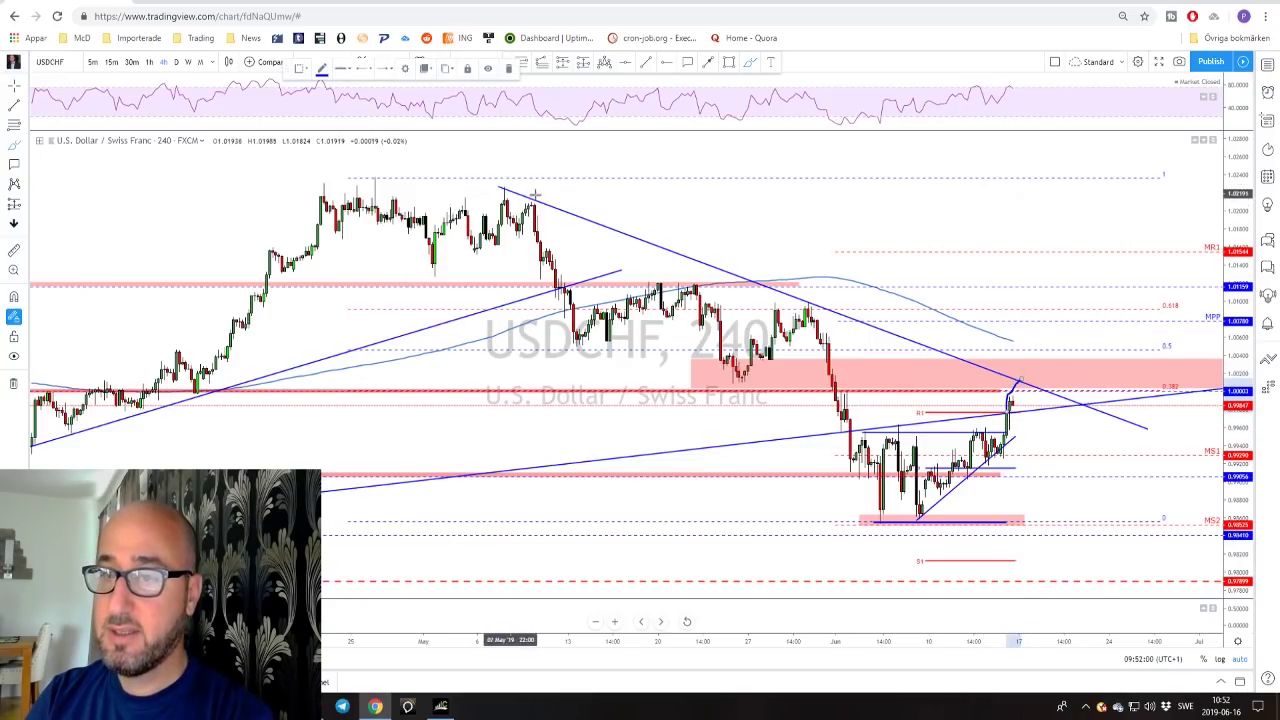
left_click_drag(508, 184, 526, 199)
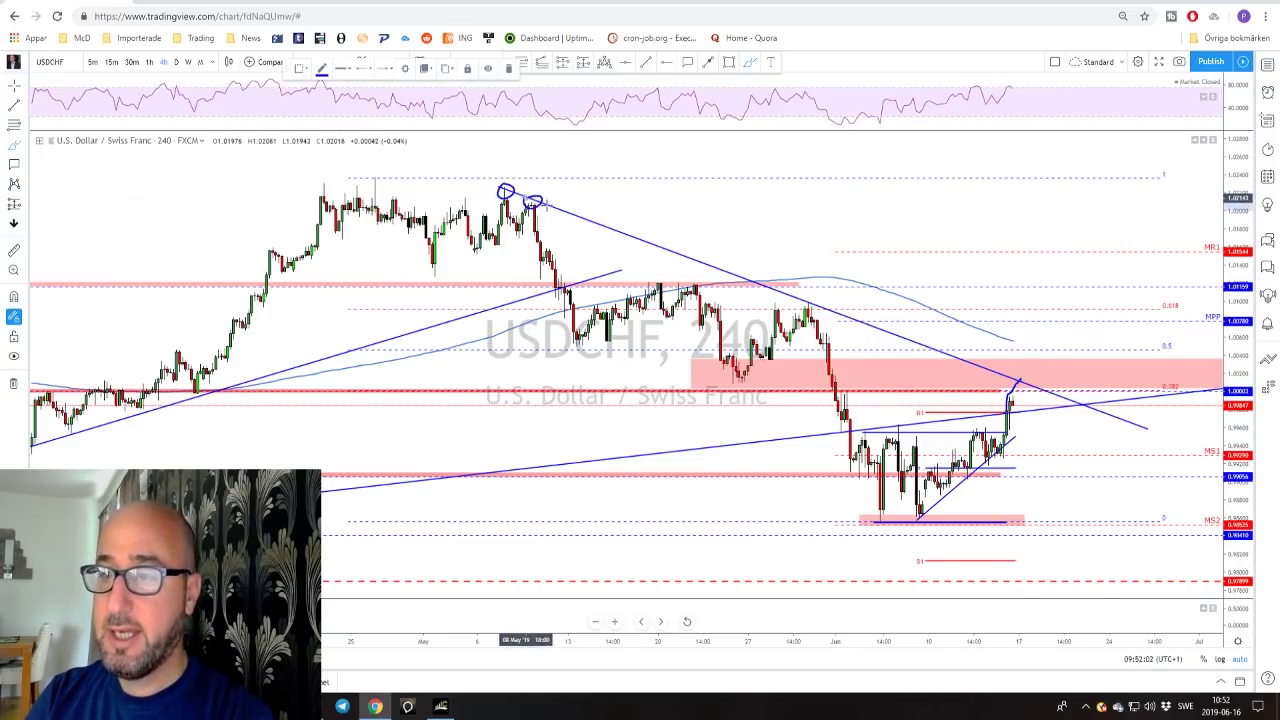
mouse_move(802, 295)
left_mouse_down()
mouse_move(829, 304)
mouse_move(800, 300)
left_mouse_up()
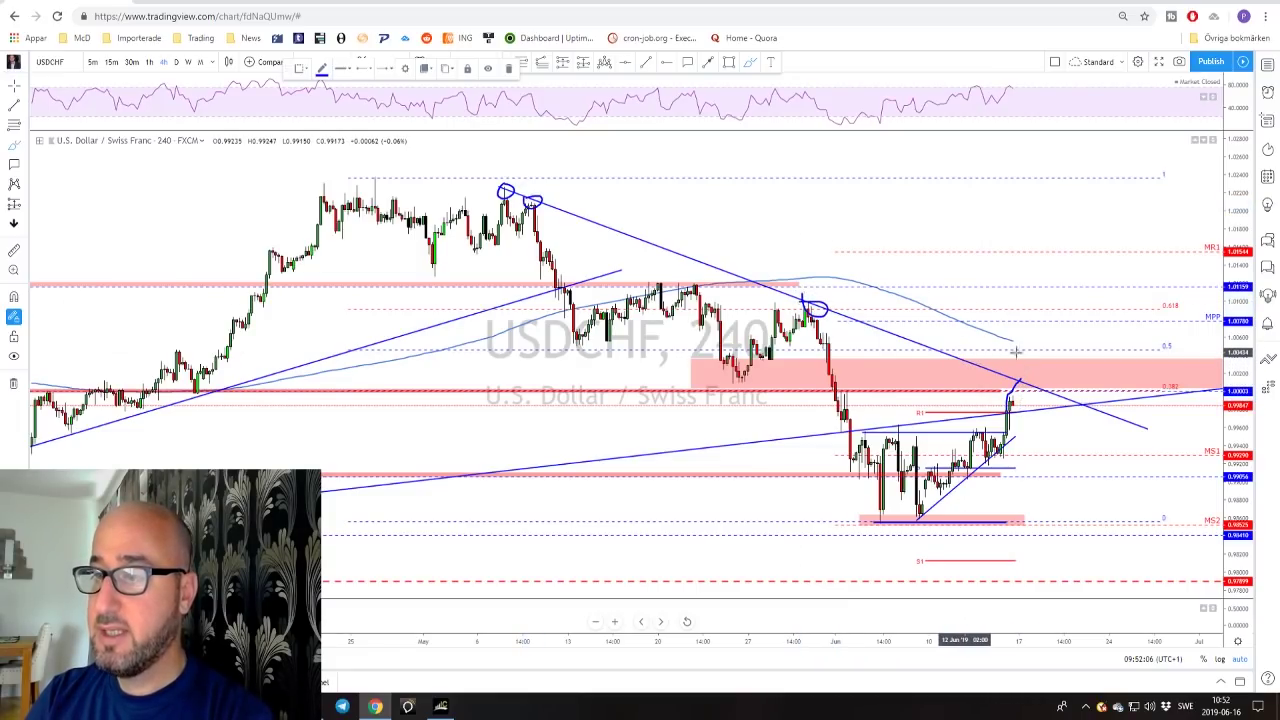
mouse_move(964, 353)
left_mouse_down()
mouse_move(1140, 350)
mouse_move(1146, 392)
mouse_move(890, 398)
mouse_move(905, 368)
mouse_move(1005, 355)
left_mouse_up()
key("ctrl+z")
key("ctrl+z")
key("ctrl+z")
key("ctrl+z")
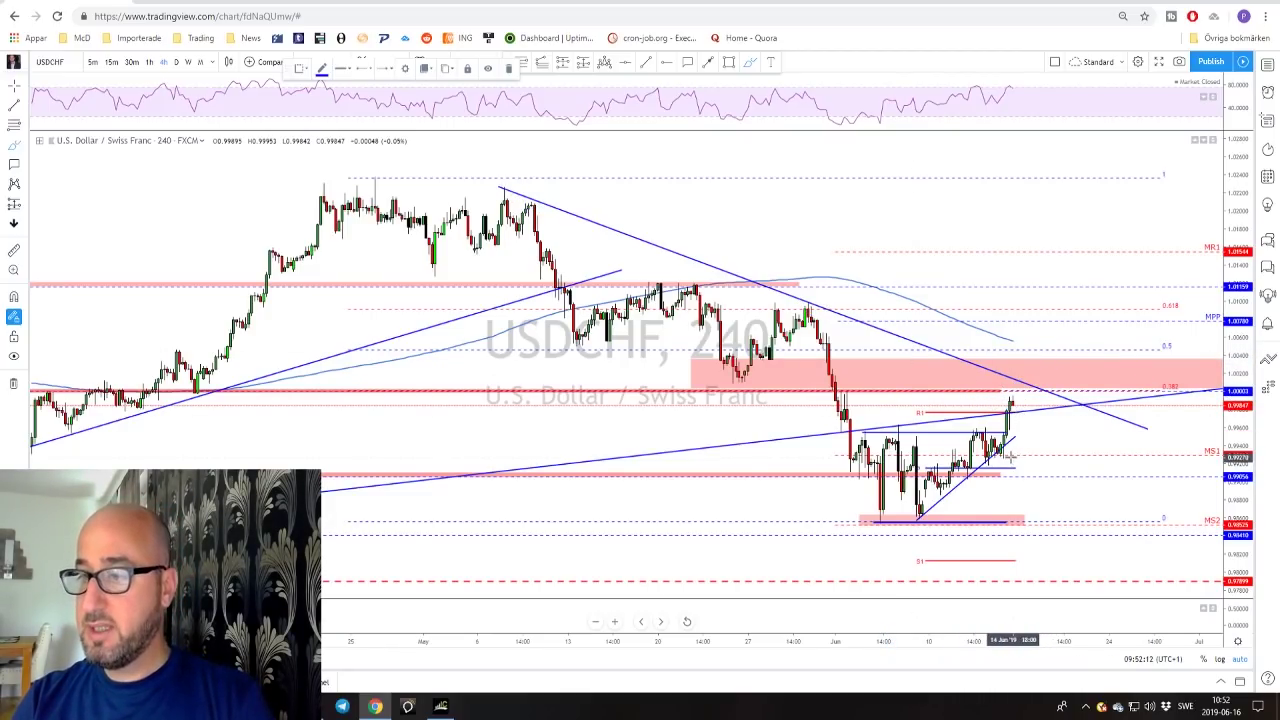
mouse_move(1010, 405)
left_mouse_down()
mouse_move(1022, 381)
mouse_move(1042, 412)
mouse_move(1060, 388)
mouse_move(1124, 521)
left_mouse_up()
key("ctrl+z")
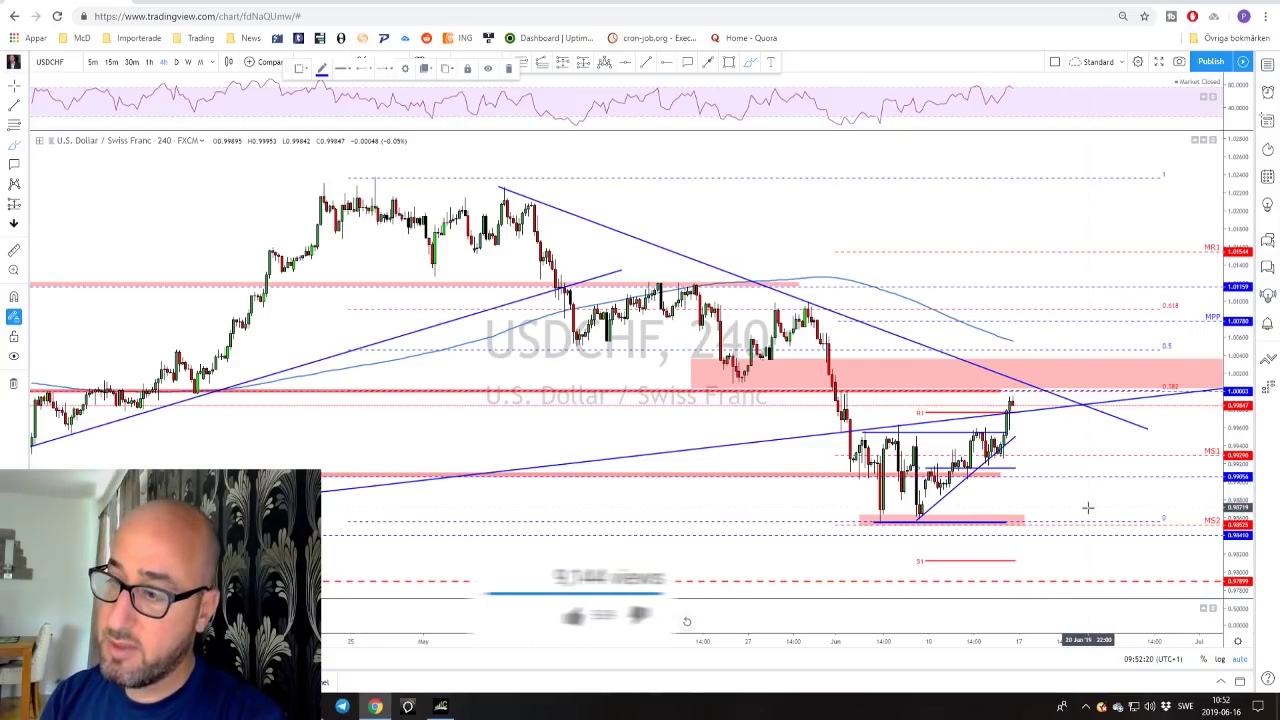
- Switch to USDCAD on the weekly chart and bring the price action from early 2016 to mid-2019 into view
key("Down")
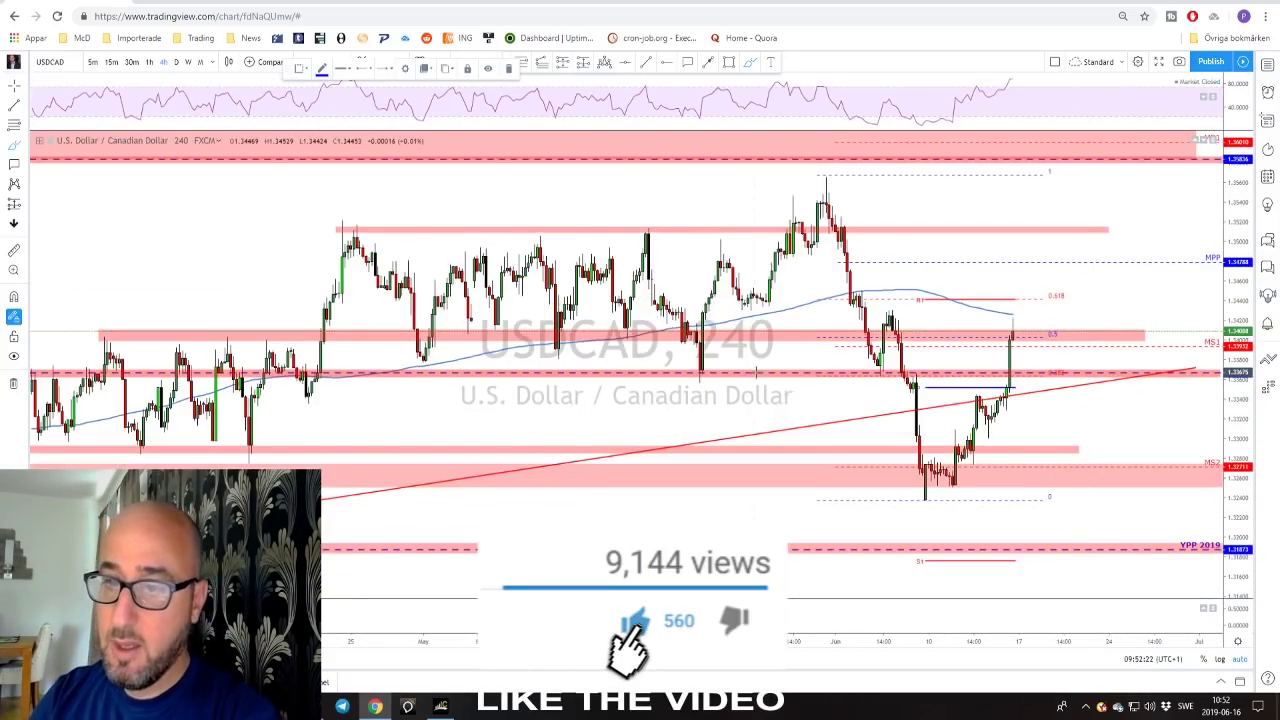
left_click(187, 62)
scroll(570, 222, "up", 5)
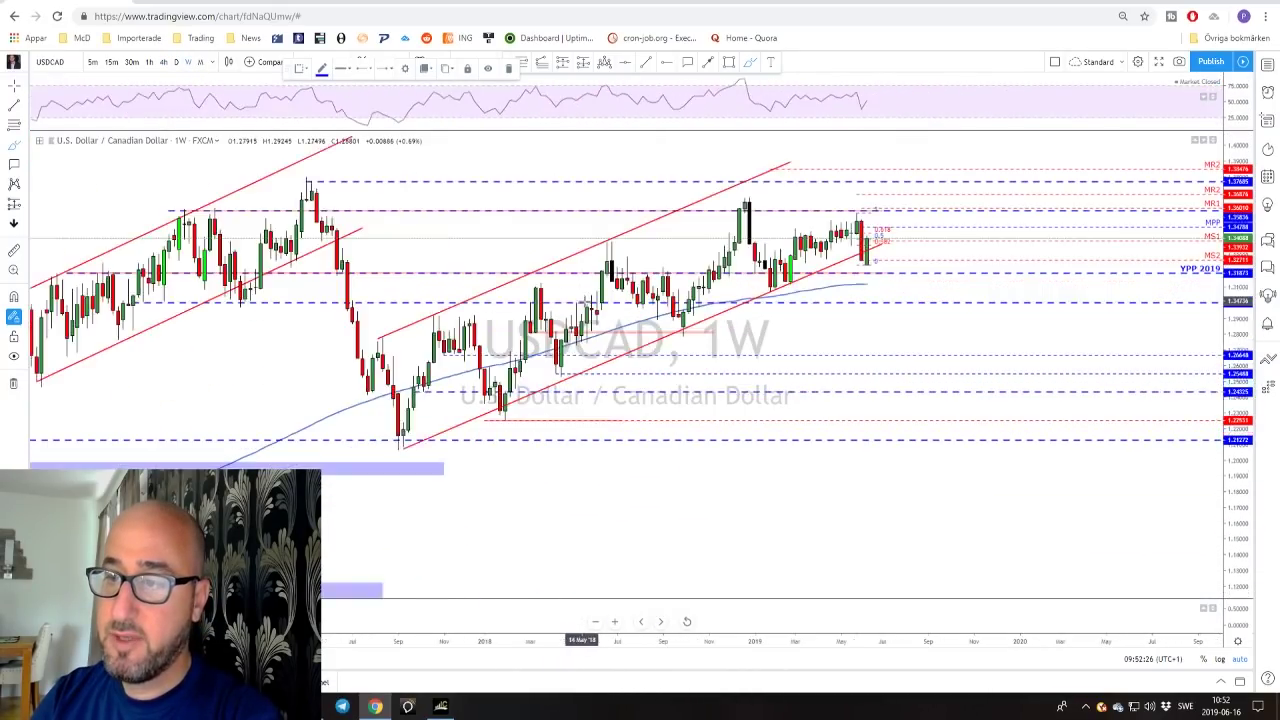
scroll(837, 264, "down", 3)
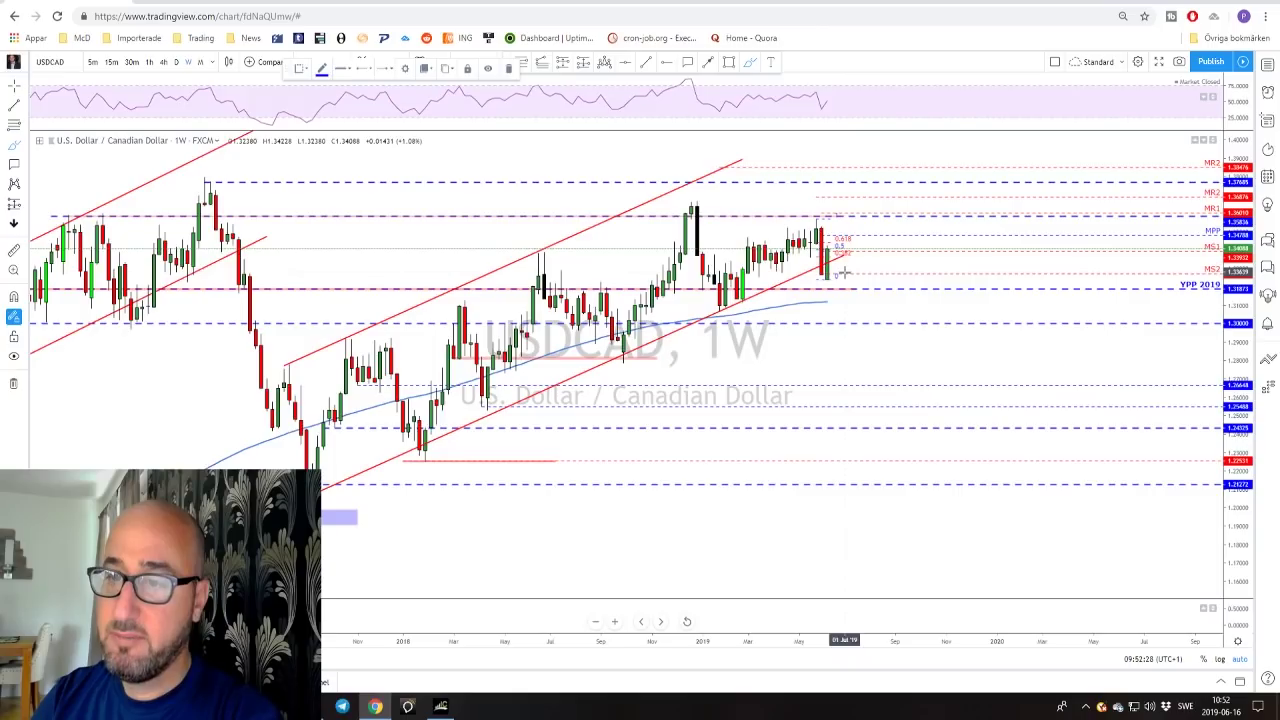
scroll(822, 280, "down", 1)
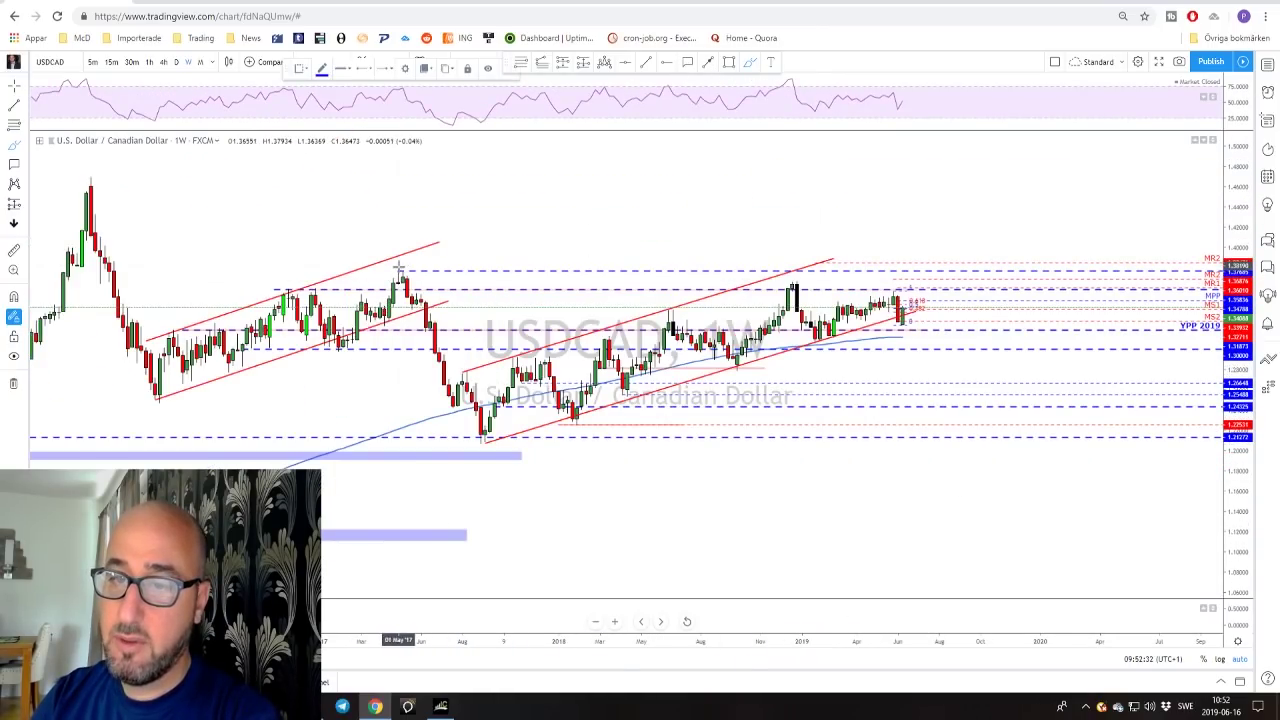
- Trace the 2016 and 2017 declines and the rising channel support, sketch and circle a drop to about 1.21272, and undo the strokes
left_click_drag(399, 269, 481, 420)
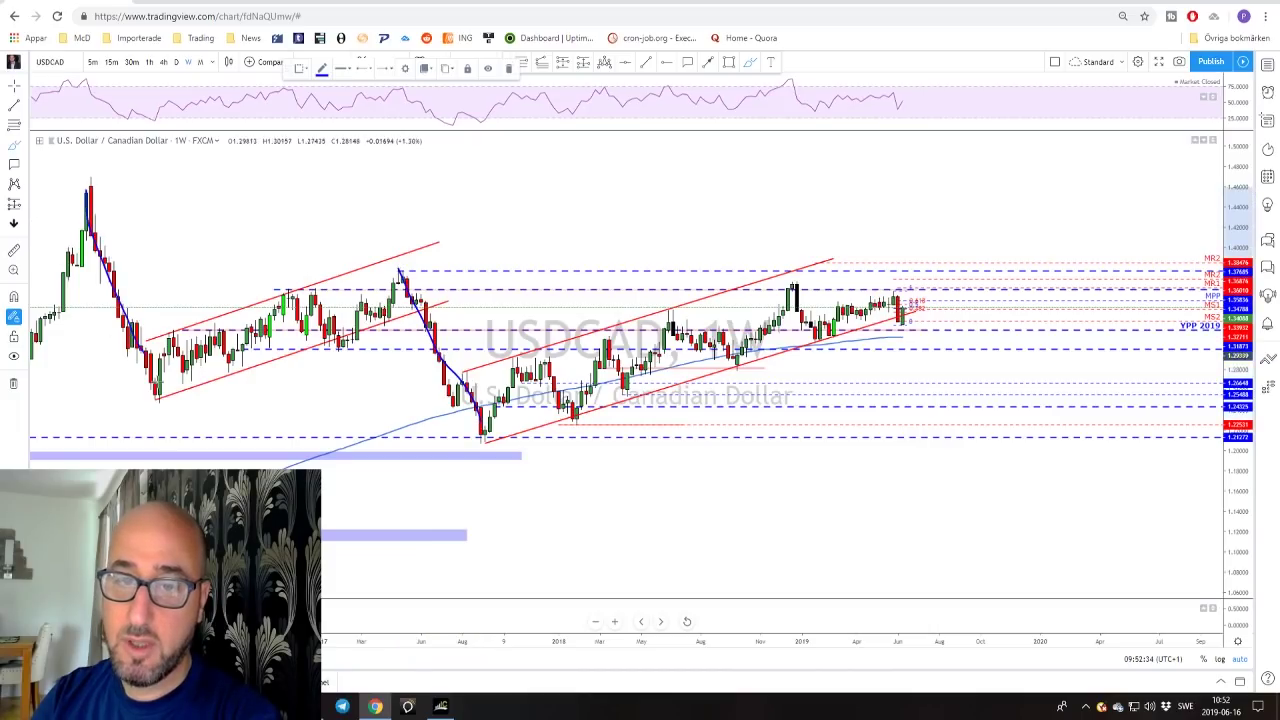
left_click(497, 431)
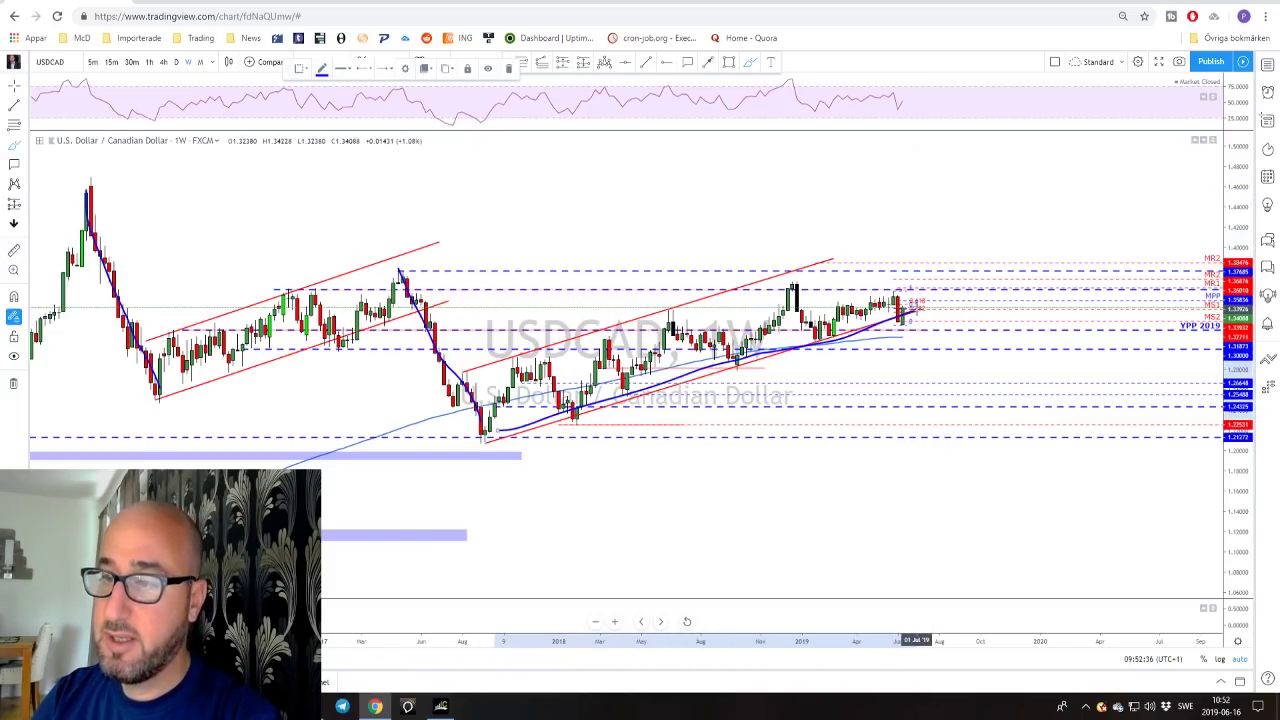
left_click_drag(898, 293, 938, 440)
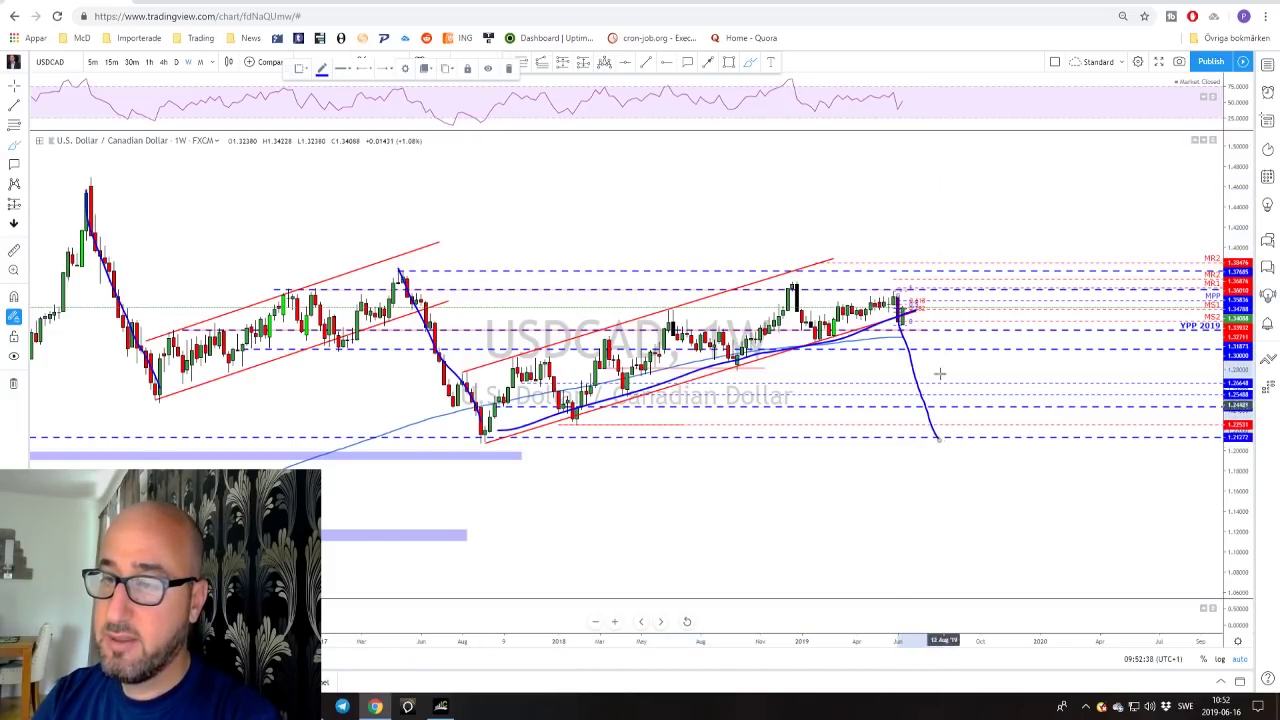
mouse_move(903, 313)
left_mouse_down()
mouse_move(886, 357)
mouse_move(930, 312)
mouse_move(912, 312)
left_mouse_up()
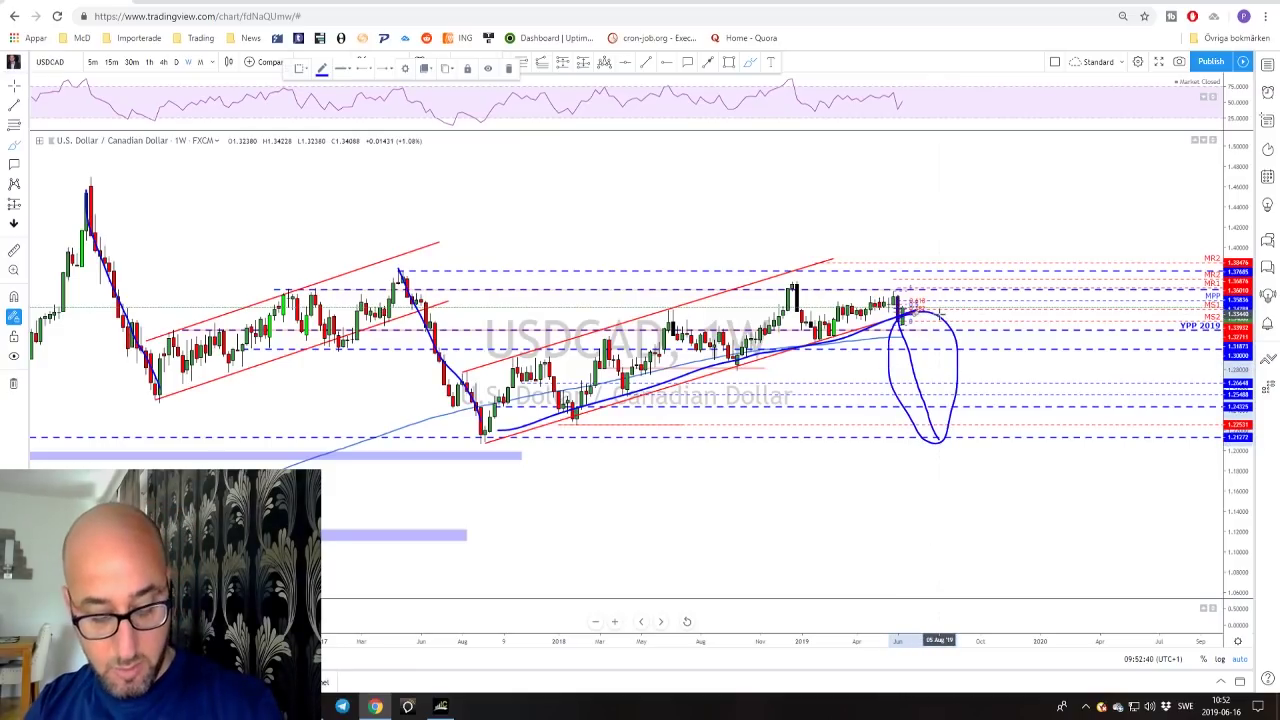
key("ctrl+z")
key("ctrl+z")
key("ctrl+z")
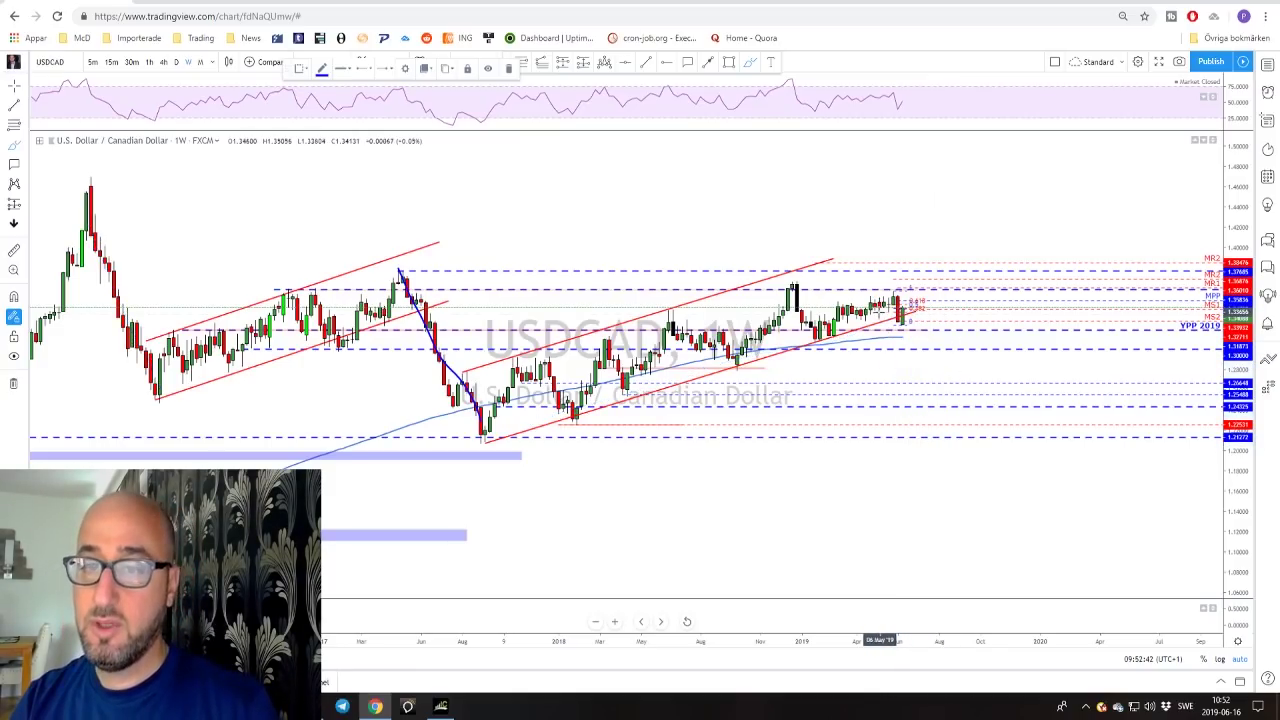
key("ctrl+z")
key("ctrl+z")
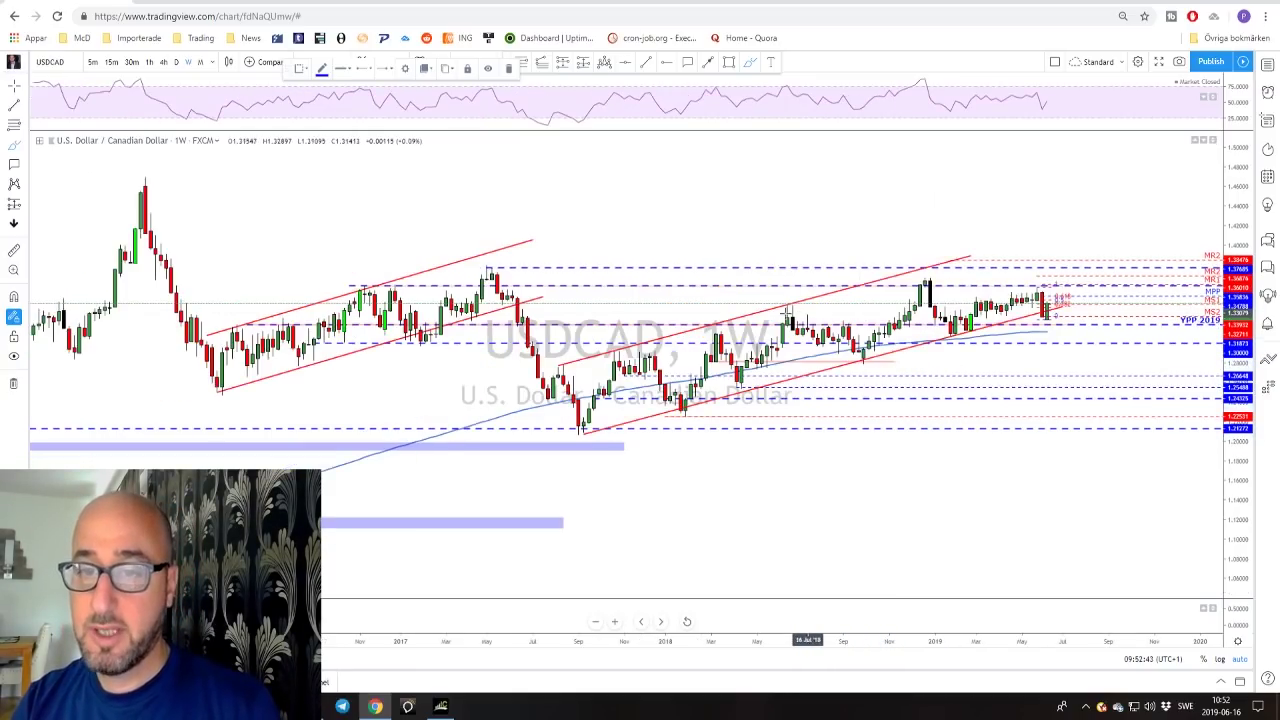
- On the daily chart, mark the early-April, mid-April and late-May lows, sketch a drop to about 1.316, and undo the strokes
left_click(177, 63)
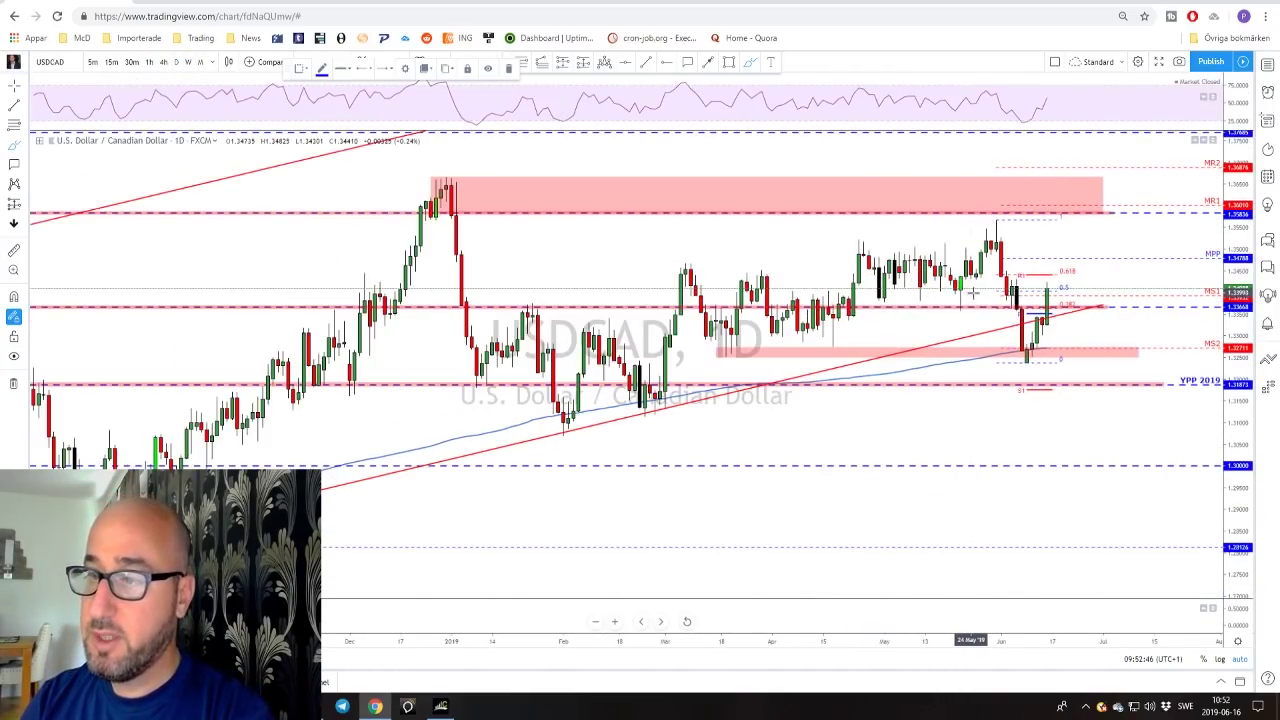
left_click_drag(972, 291, 955, 312)
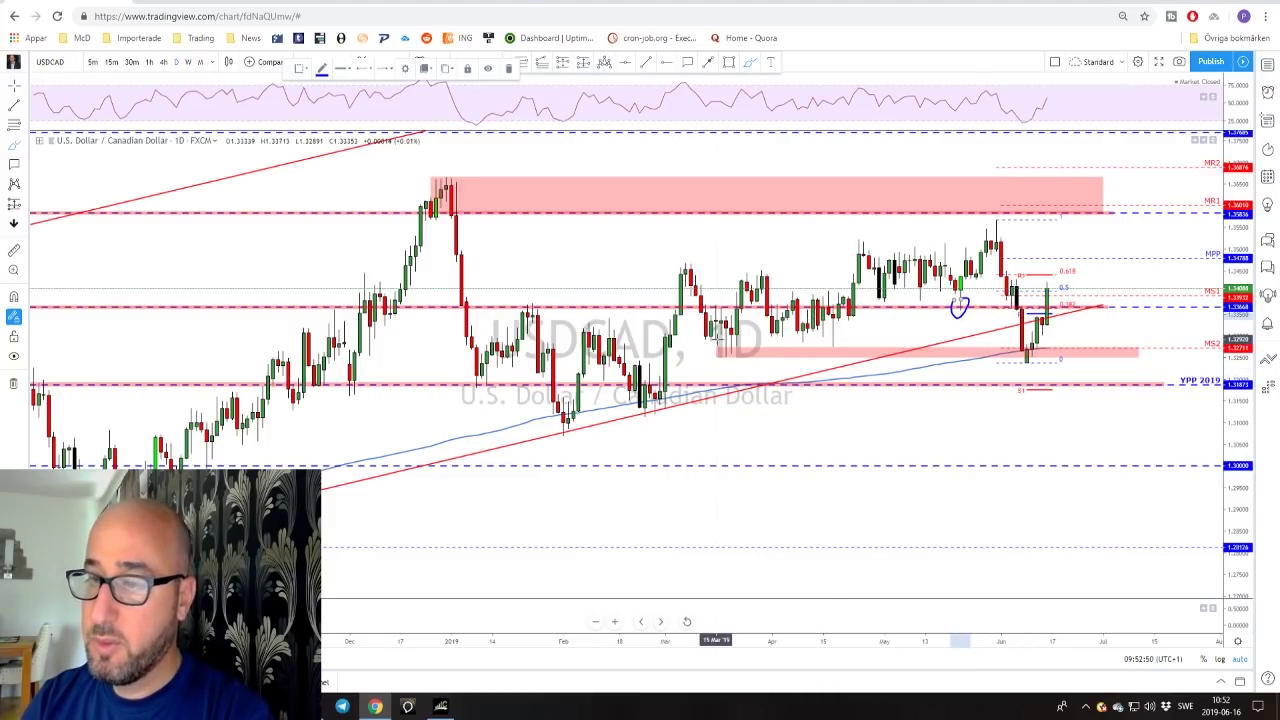
mouse_move(848, 322)
left_mouse_down()
mouse_move(829, 338)
mouse_move(858, 347)
left_mouse_up()
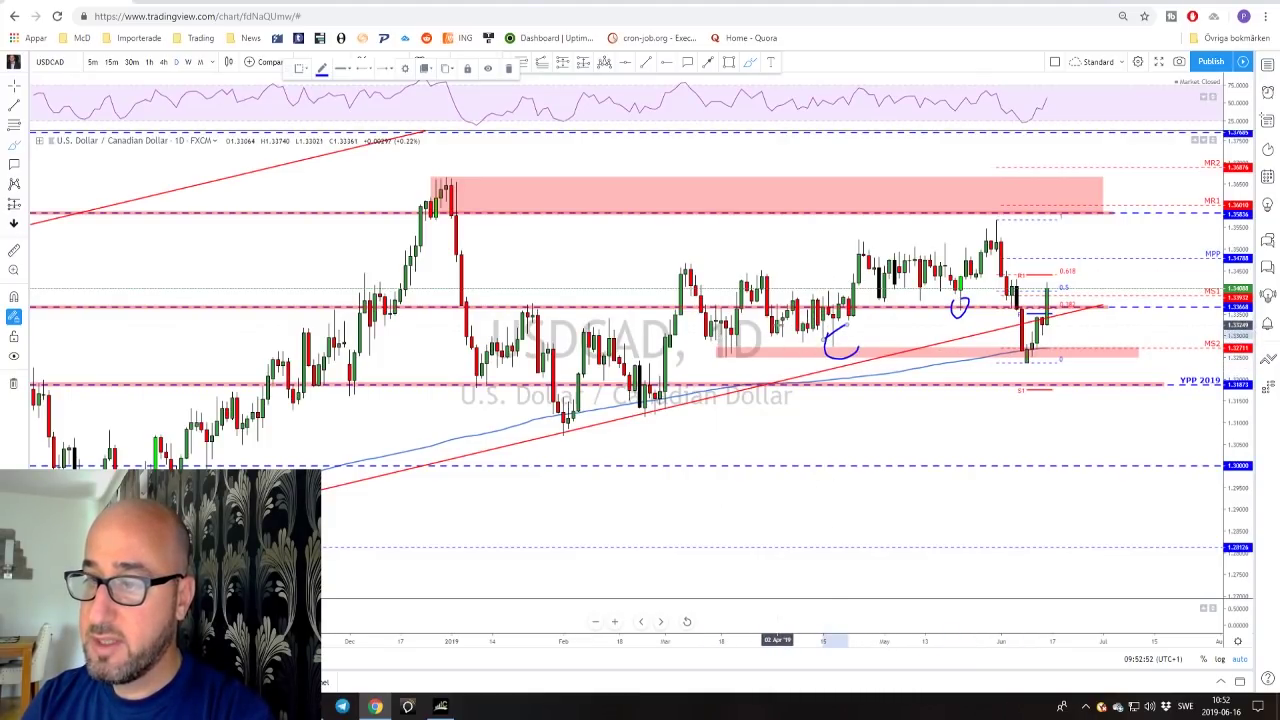
left_click_drag(778, 326, 757, 336)
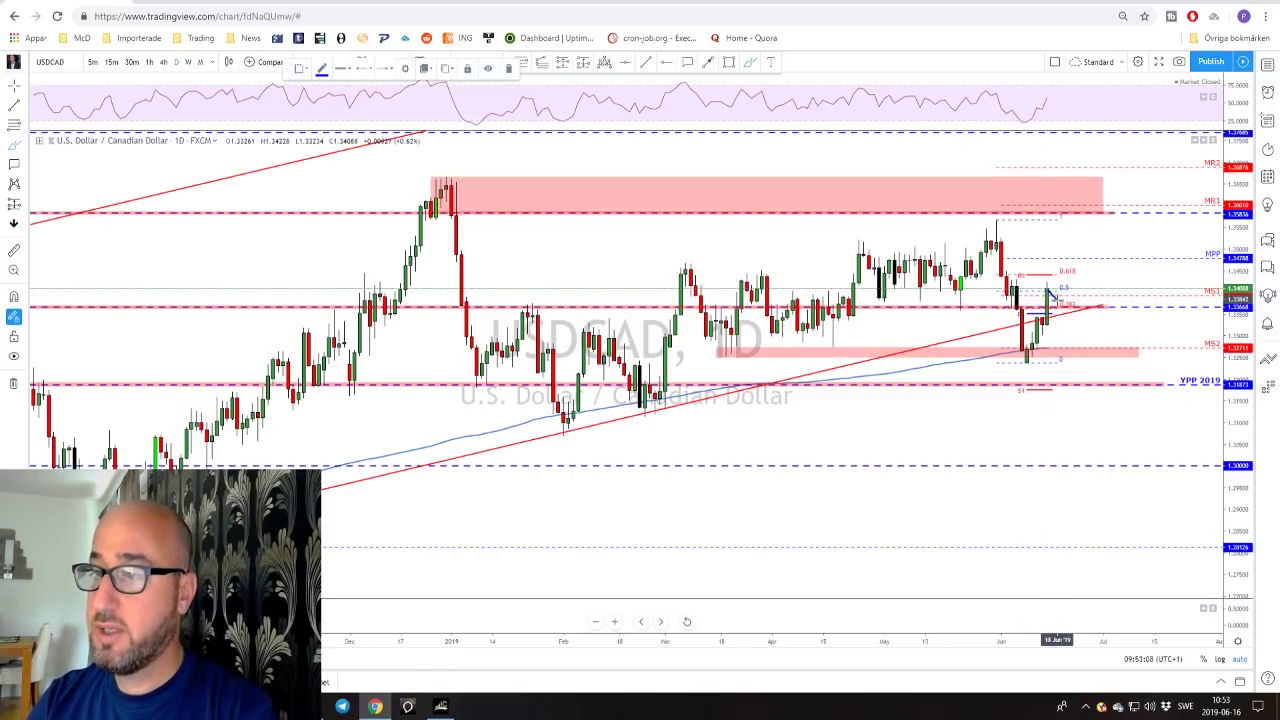
left_click_drag(1050, 296, 1102, 398)
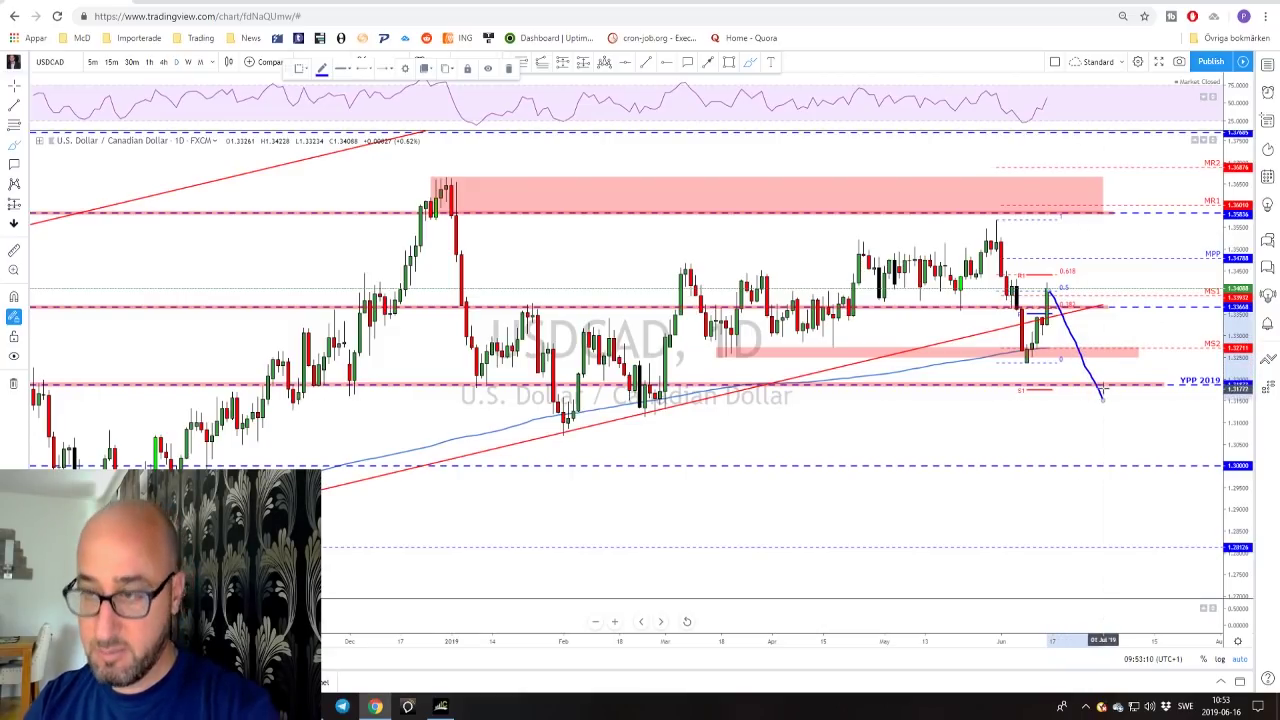
key("ctrl+z")
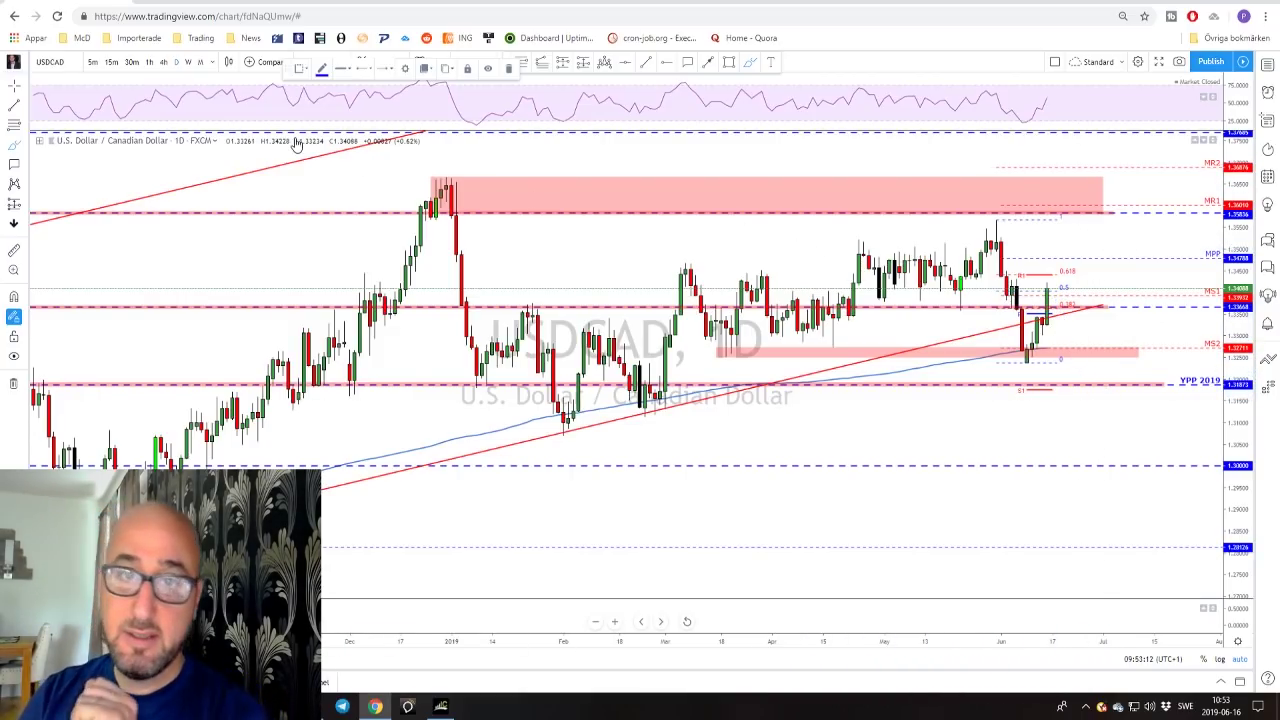
- Switch USDCAD to the 4-hour chart, remove the stray brush stroke, and bring the price action from March to mid-June into view
left_click(163, 62)
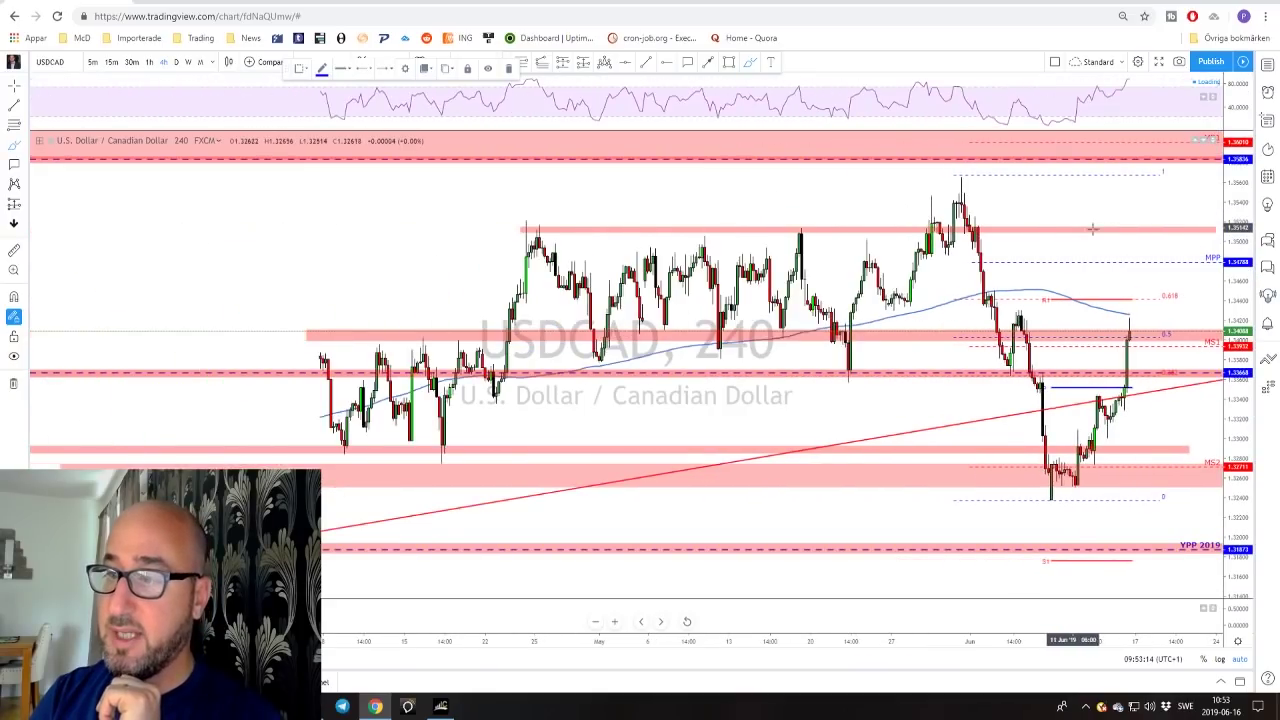
scroll(1093, 229, "down", 3)
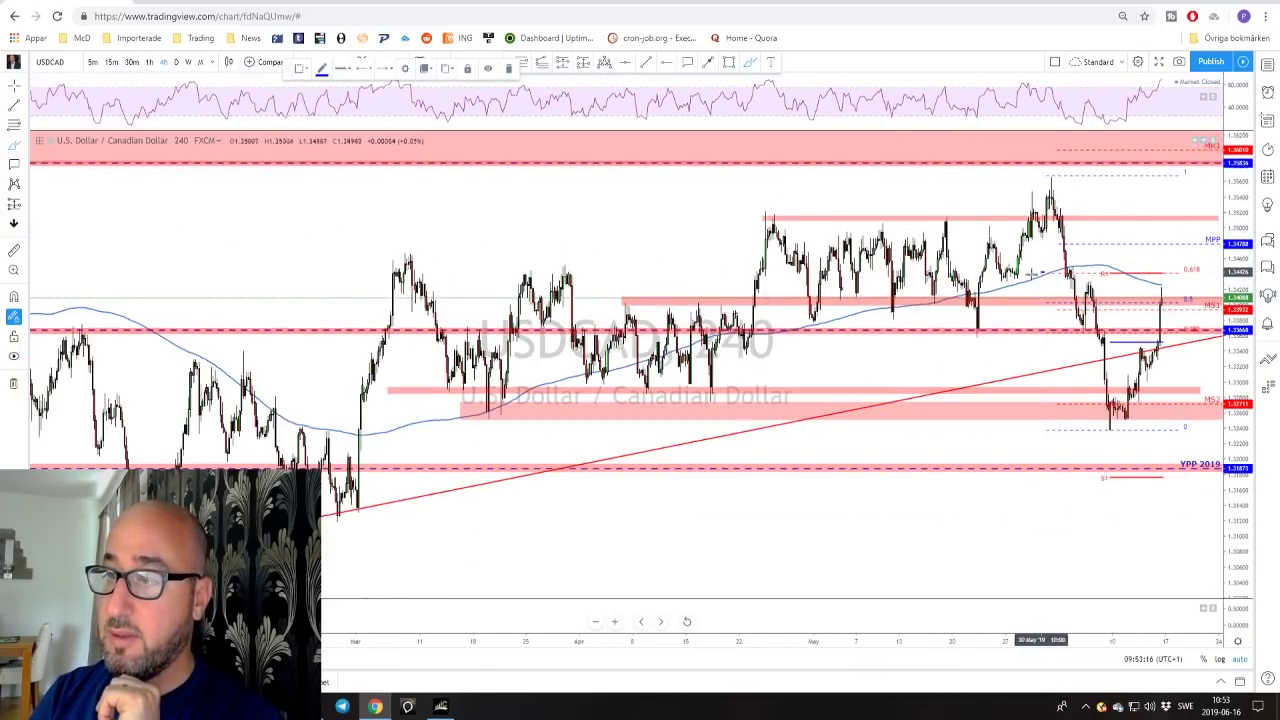
left_click_drag(1032, 273, 968, 275)
key("Delete")
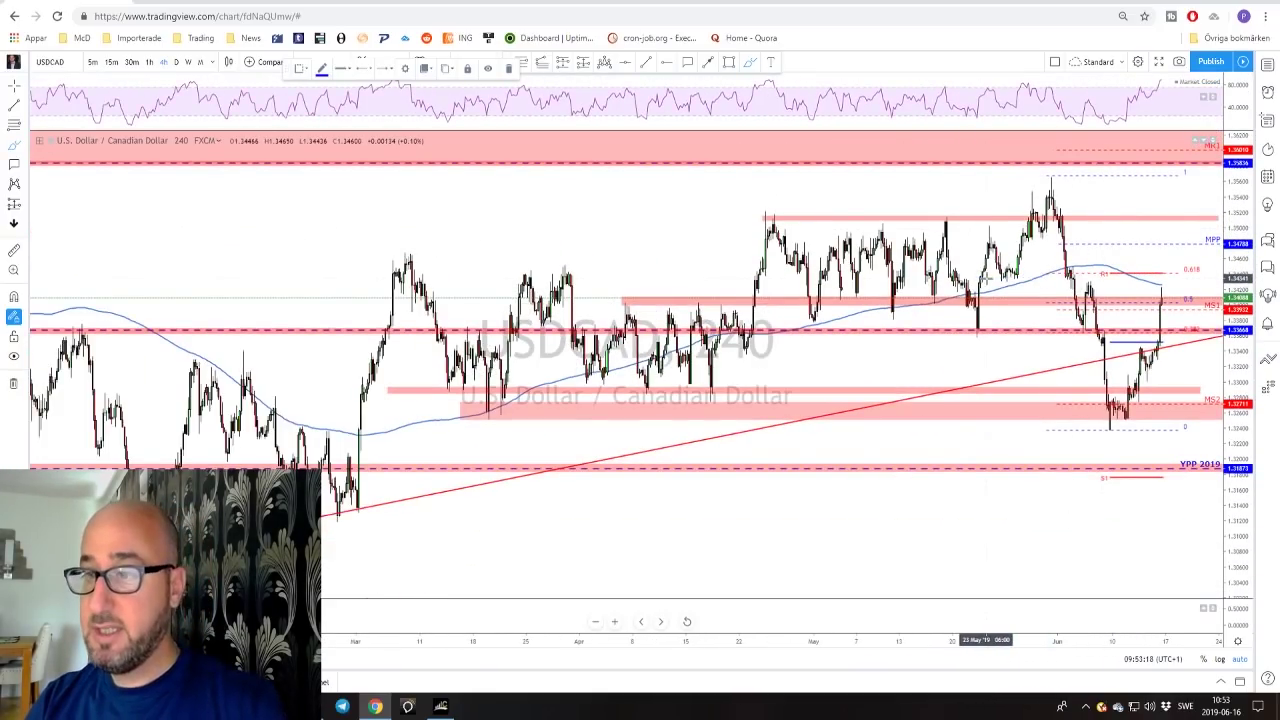
key("Escape")
left_click_drag(937, 193, 769, 188)
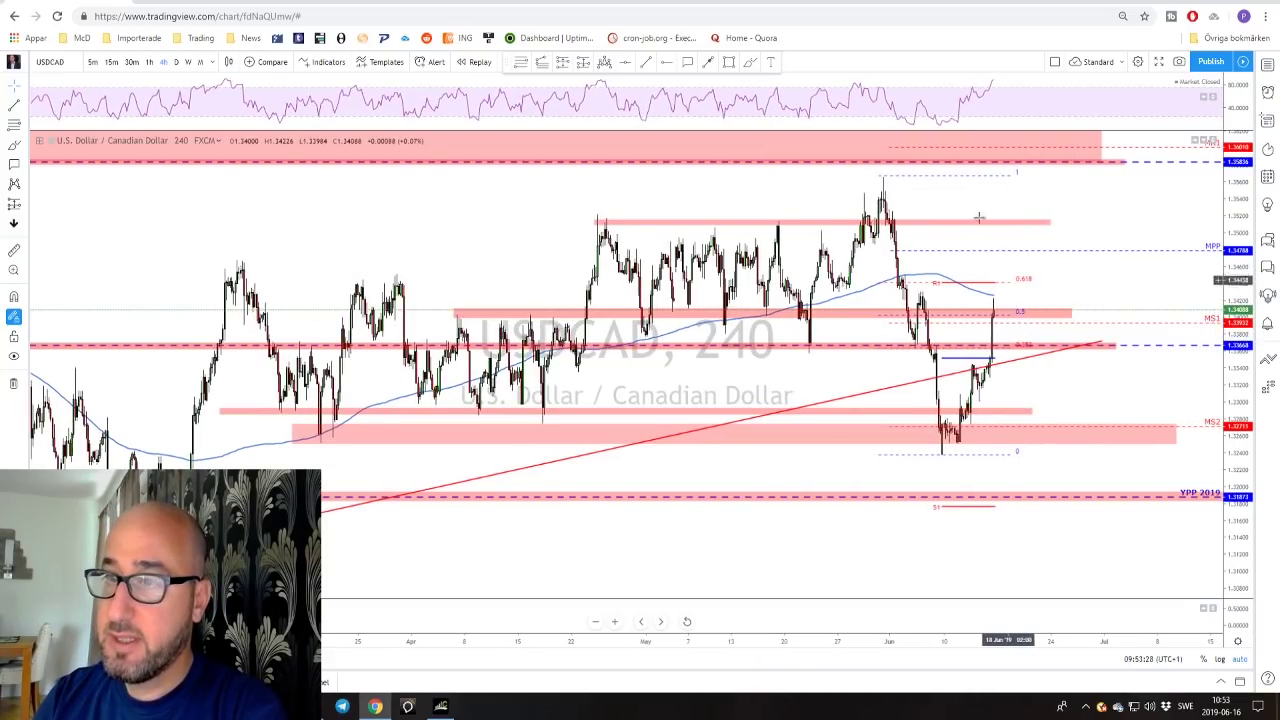
- Circle the 0.5 and 0.618 Fibonacci levels with the brush and outline the resistance zone between them back to early June
left_click(755, 65)
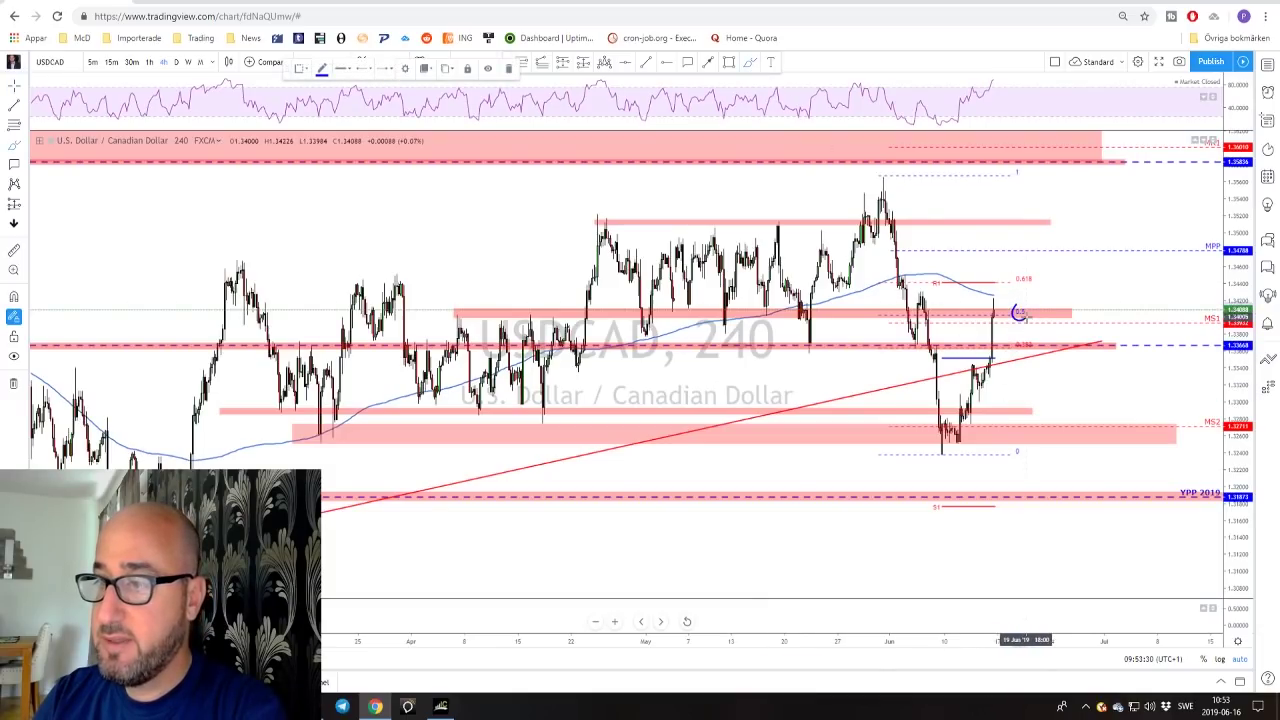
mouse_move(1025, 283)
left_mouse_down()
mouse_move(1040, 272)
mouse_move(1014, 282)
left_mouse_up()
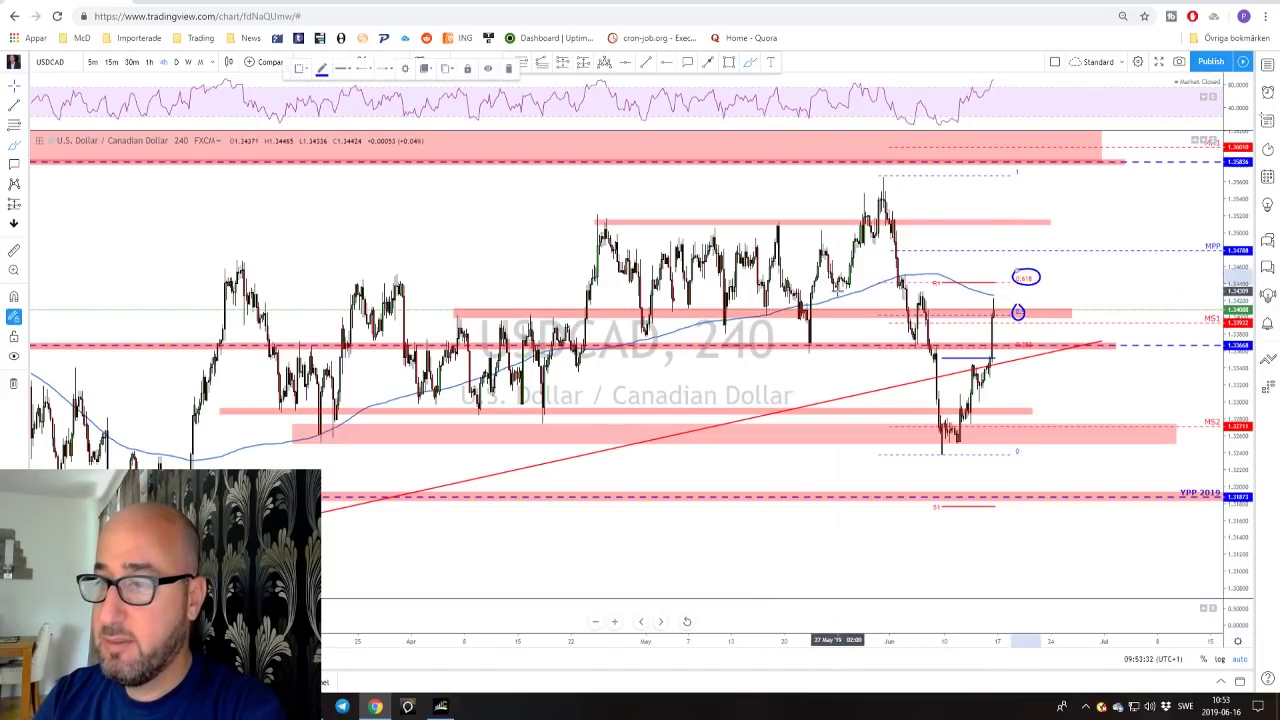
left_click_drag(831, 278, 1013, 277)
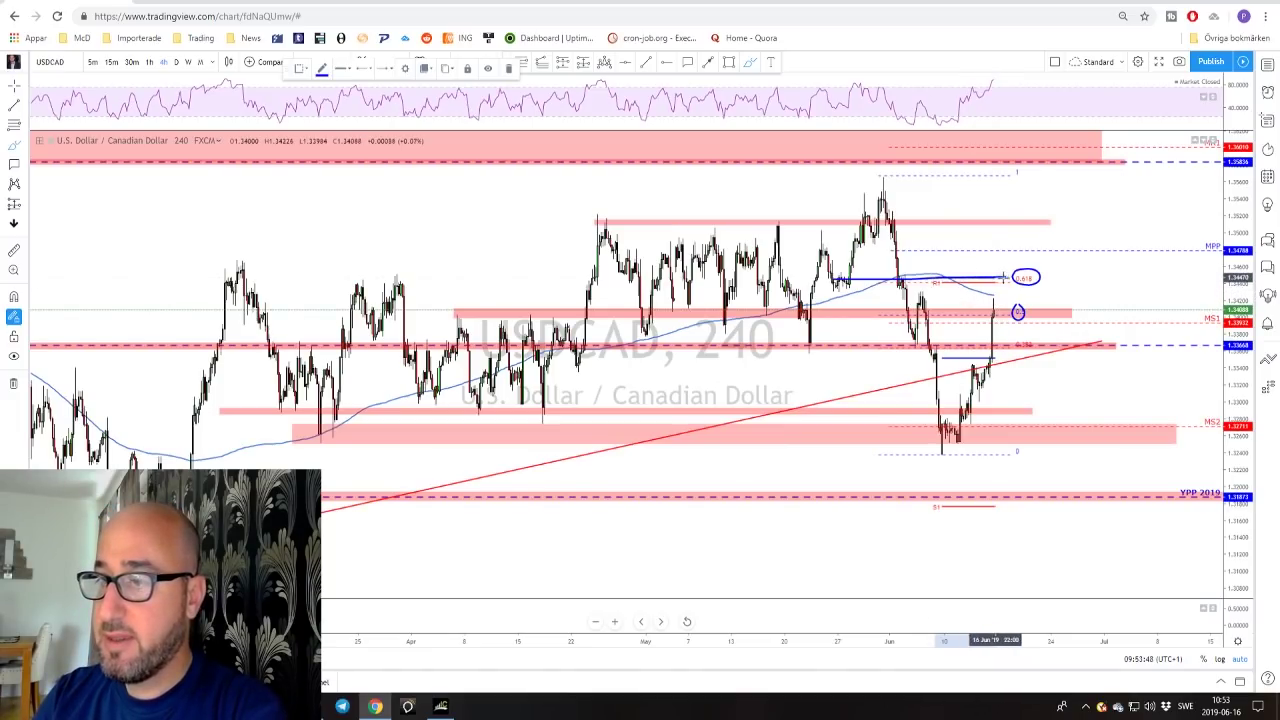
mouse_move(1015, 283)
left_mouse_down()
mouse_move(965, 322)
mouse_move(918, 305)
left_mouse_up()
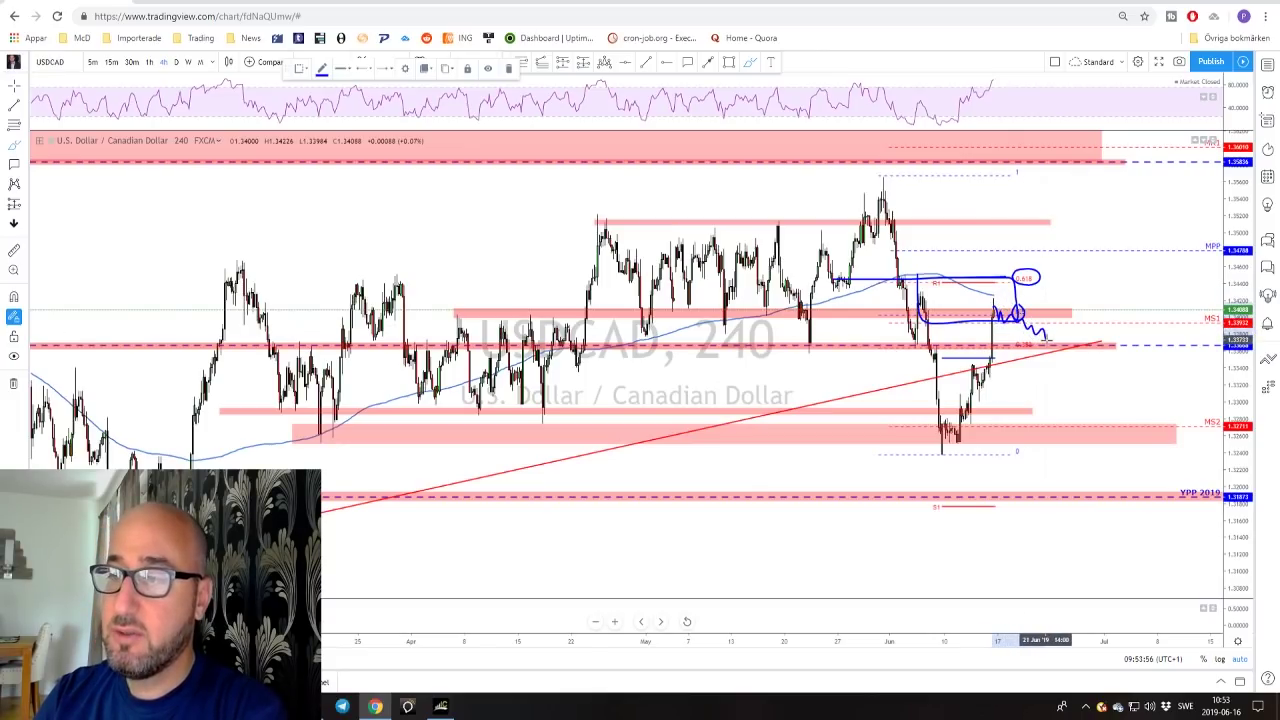
- Sketch a rally from the pullback near 1.337 to about 1.351, circle the high at the turn of June, and undo all the strokes
left_click_drag(1053, 343, 1085, 226)
left_click_drag(905, 192, 868, 210)
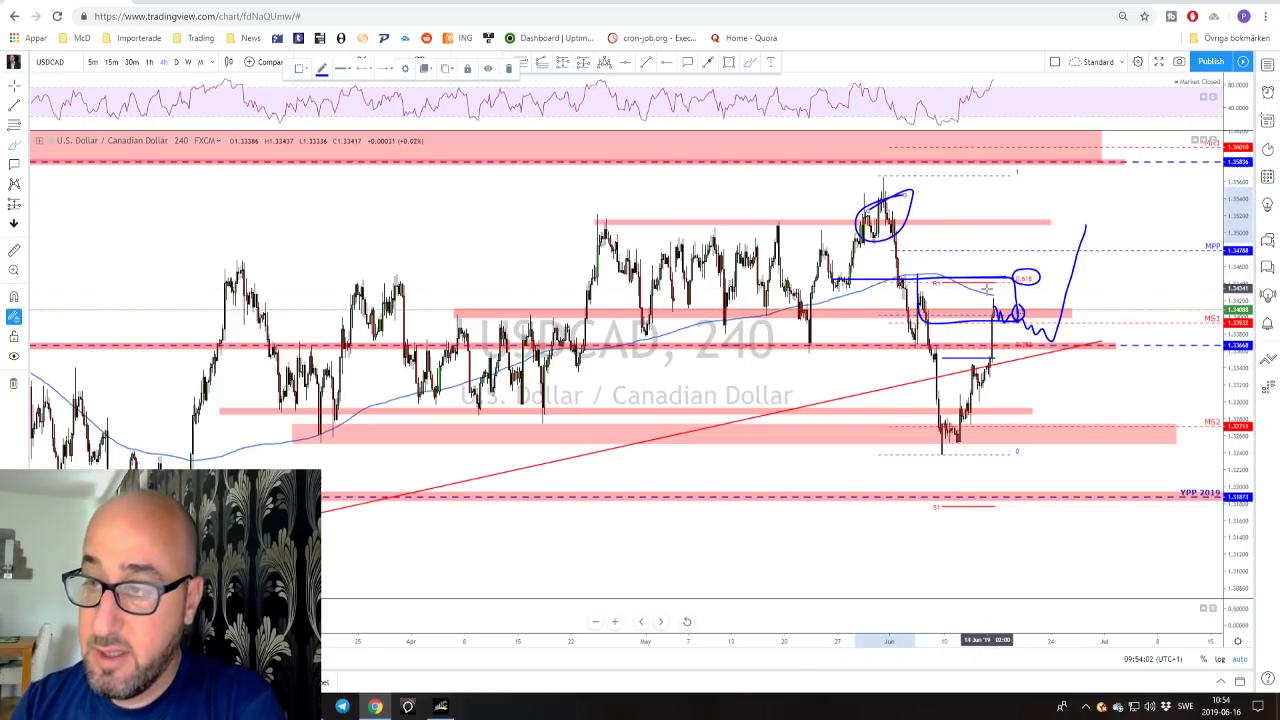
key("ctrl+z")
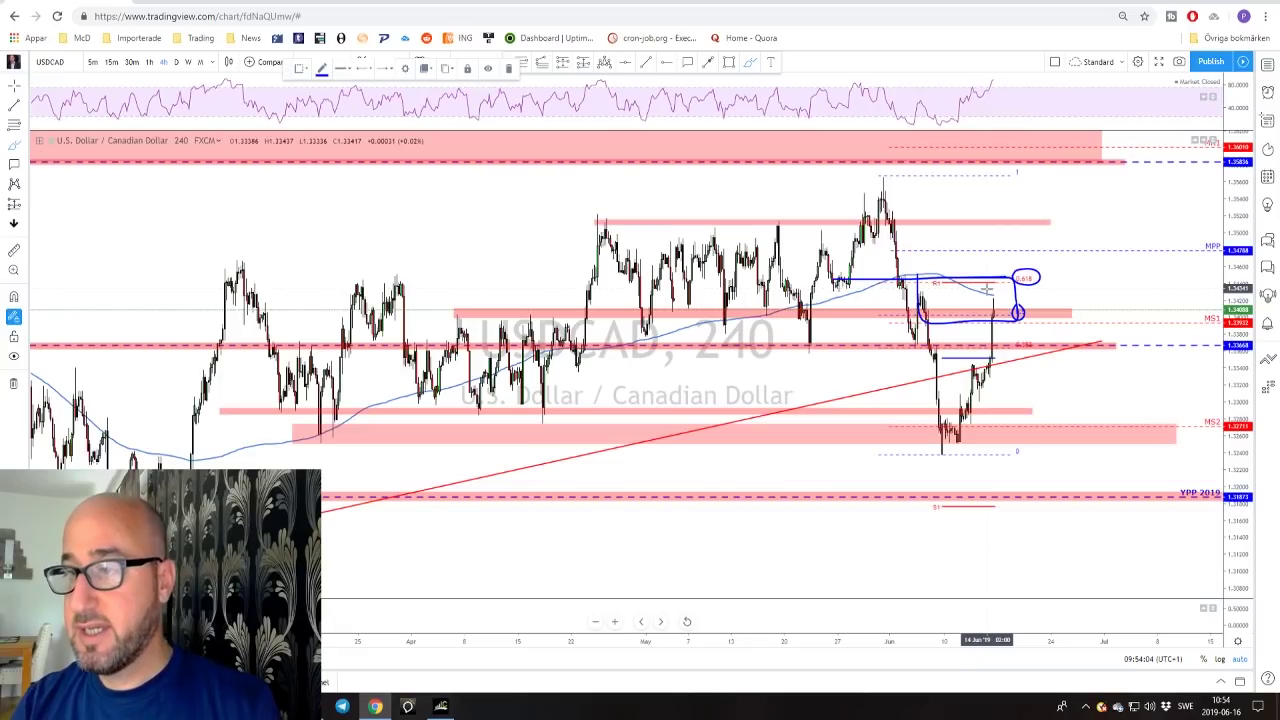
key("ctrl+z")
key("ctrl+z")
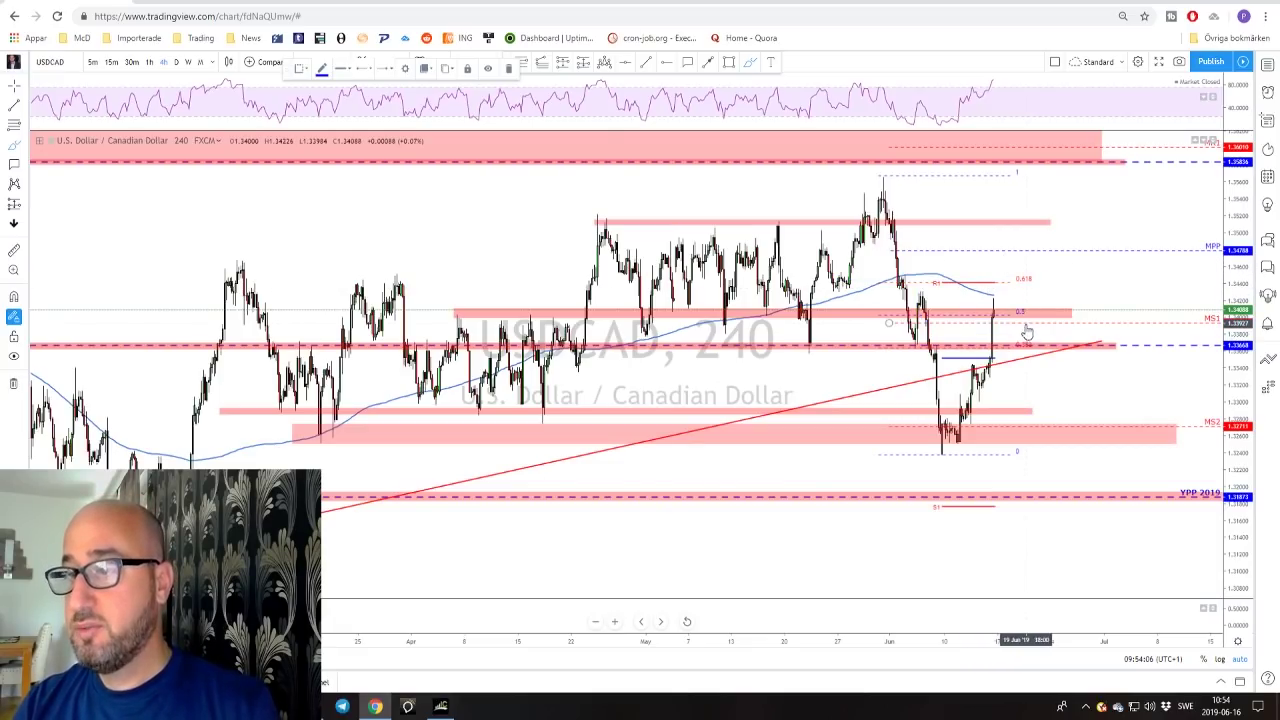
- Sketch a zigzag pullback from the latest price near the 0.5 level to about 1.336, close to the rising trend line
scroll(1030, 330, "down", 1)
scroll(1035, 325, "down", 1)
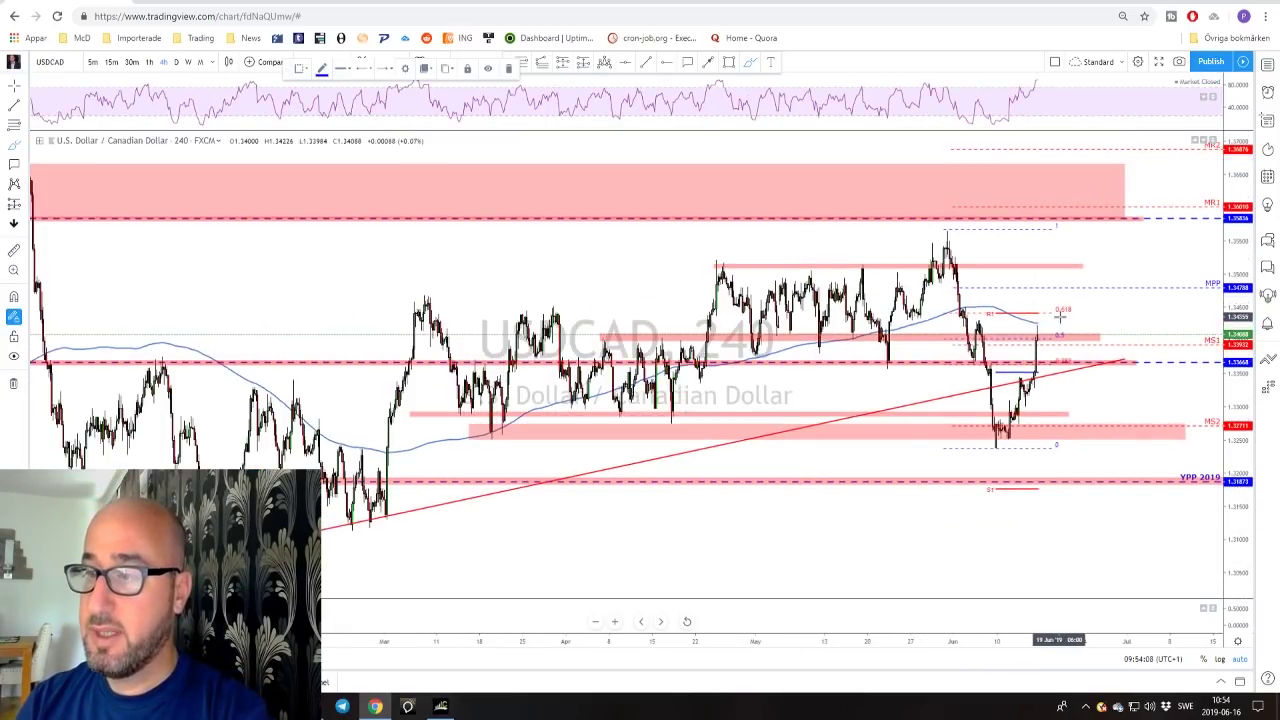
left_click_drag(1040, 330, 1078, 368)
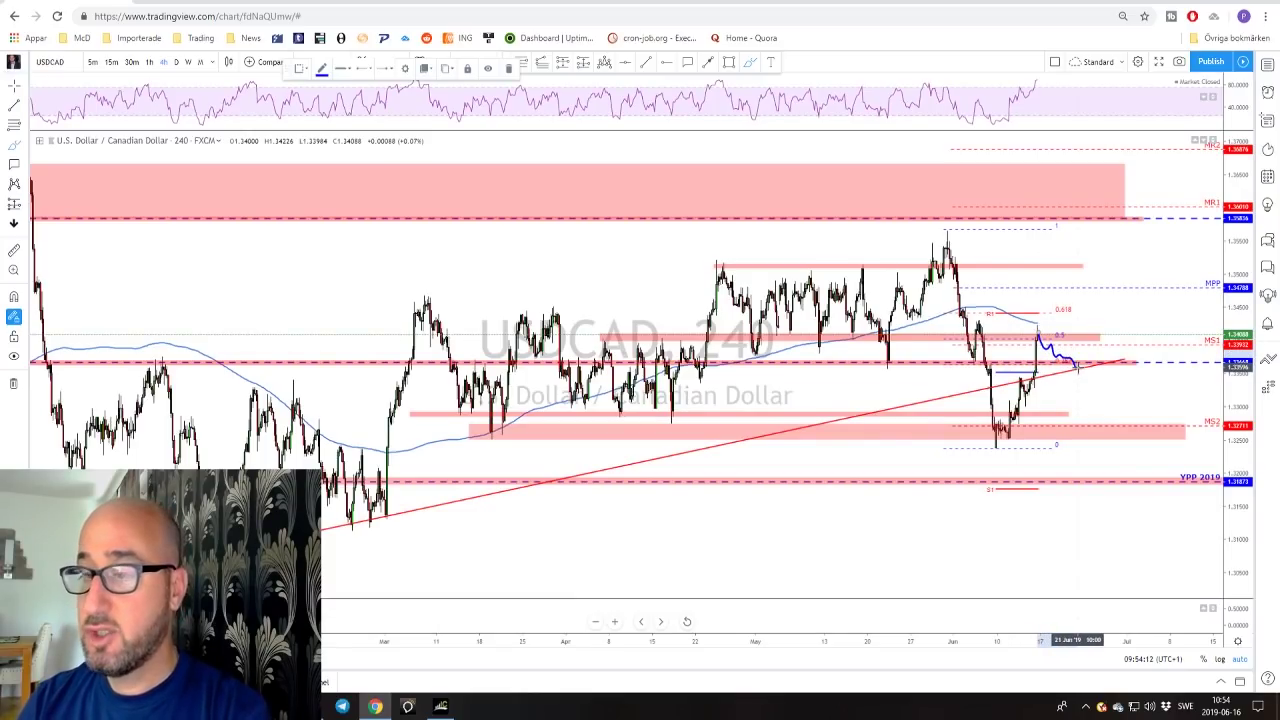
- Sketch a rally from the end of the USDCAD pullback to about 1.350 and circle the late-April high at the upper resistance zone
left_click_drag(1084, 346, 1108, 272)
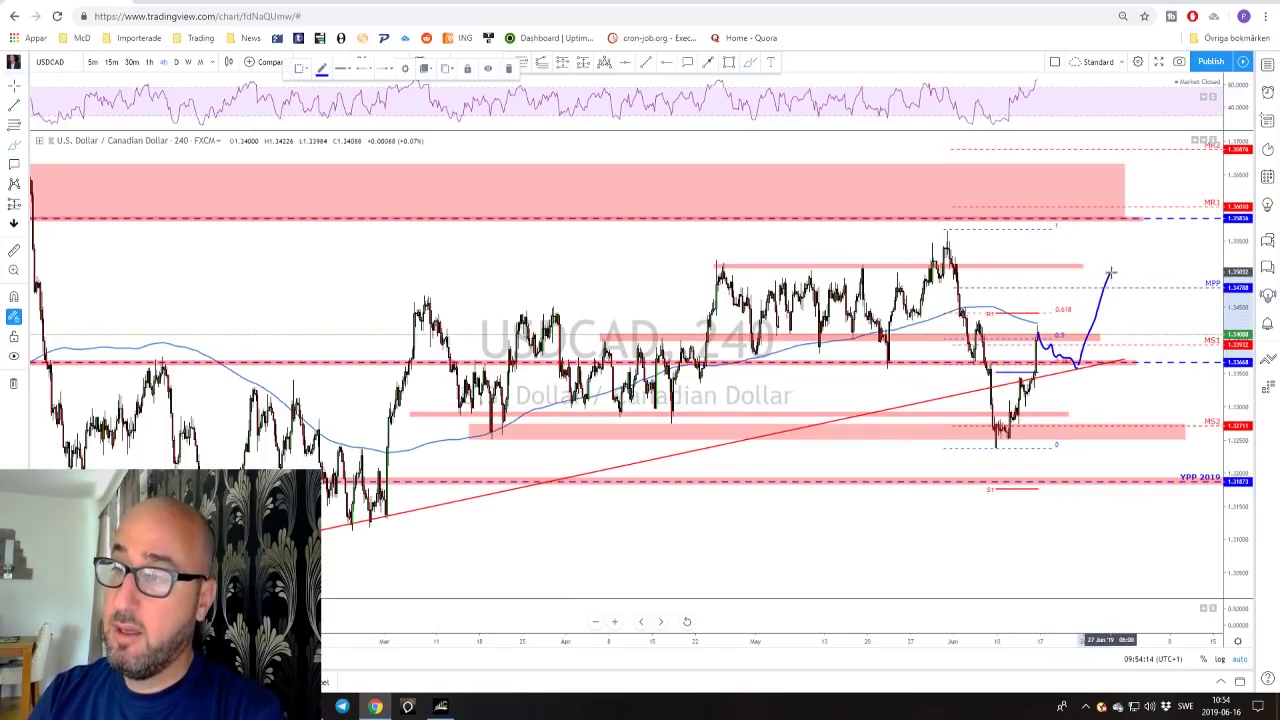
mouse_move(732, 262)
left_mouse_down()
mouse_move(711, 268)
mouse_move(721, 262)
left_mouse_up()
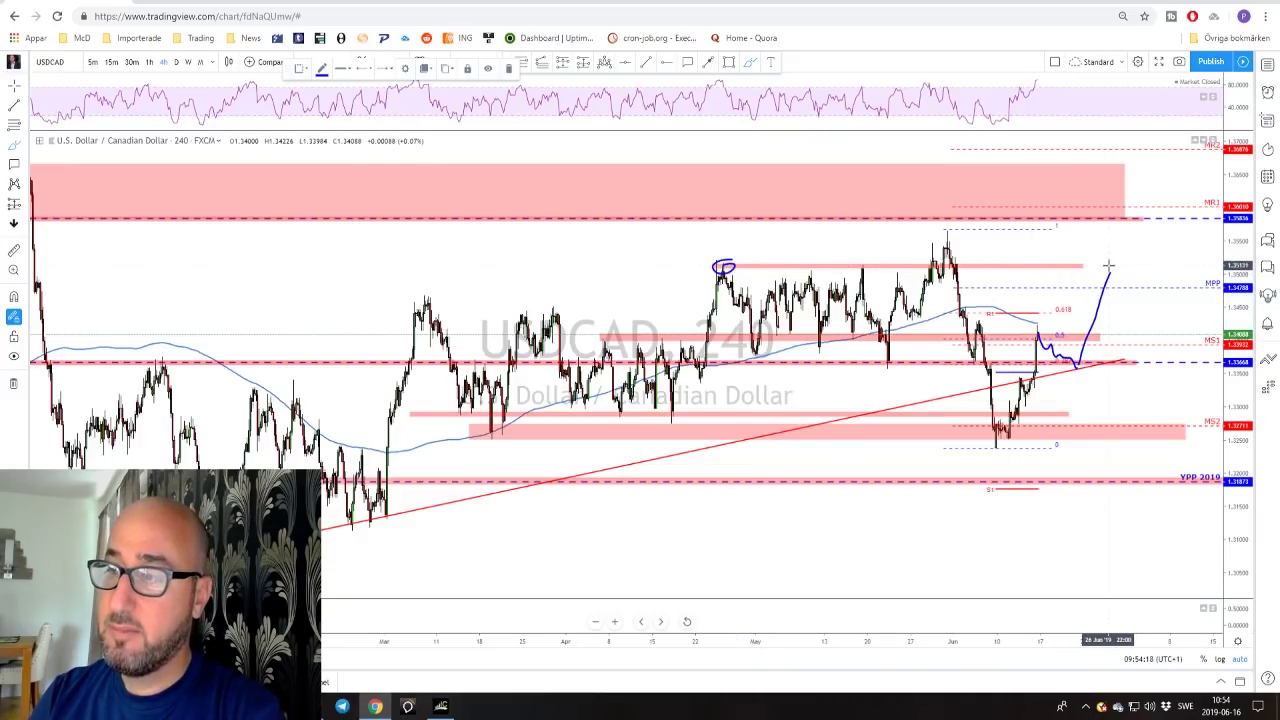
- Switch to AUDUSD on the weekly chart and underline the early-2016 and early-2019 lows with the brush
key("space")
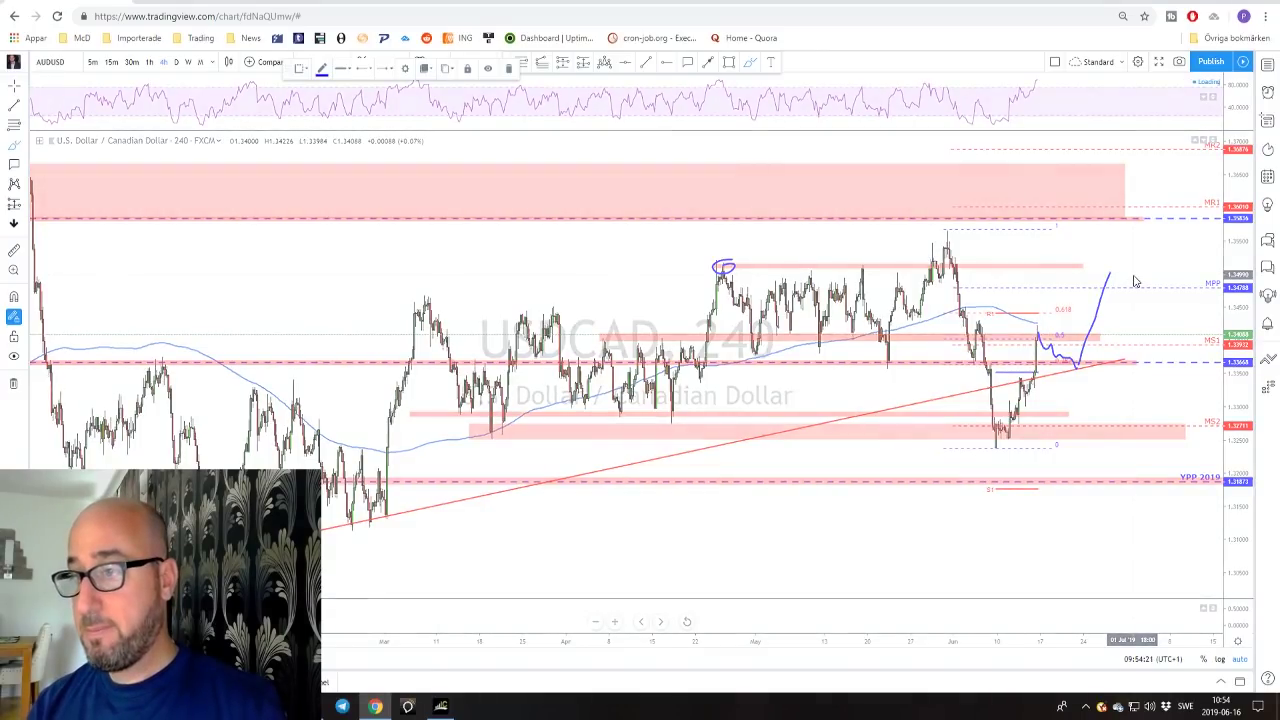
left_click(189, 63)
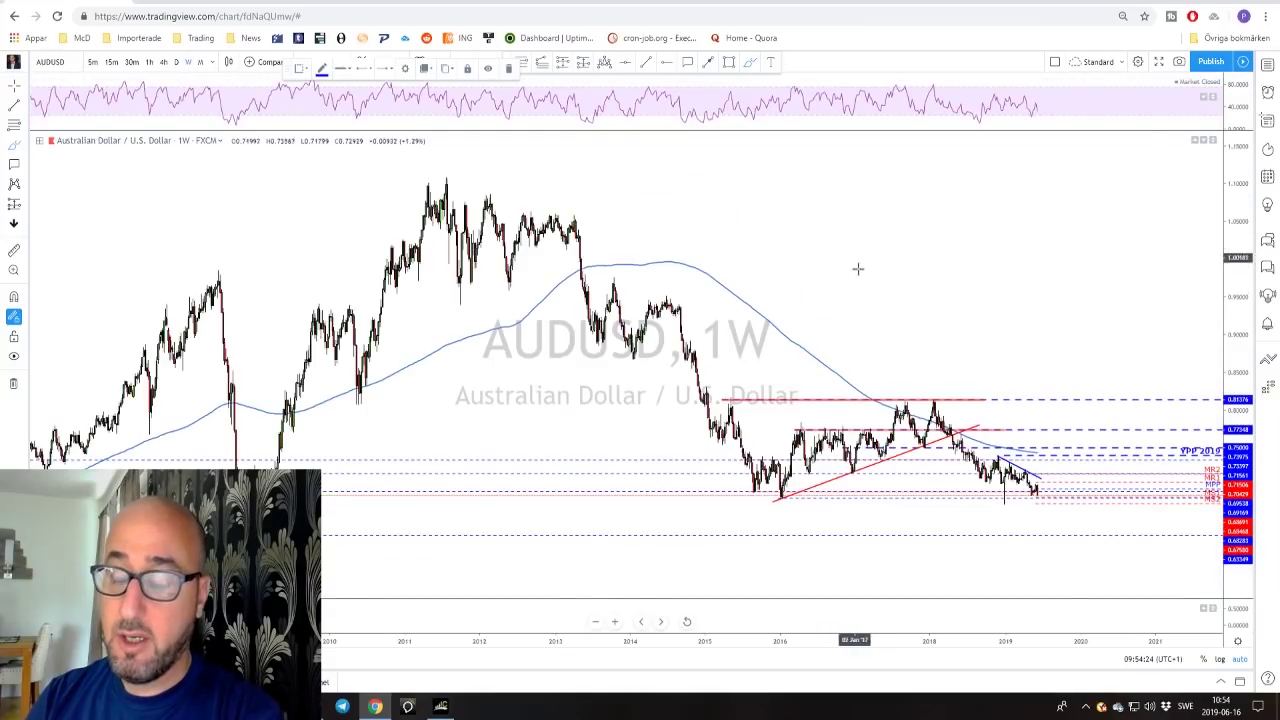
scroll(860, 280, "up", 5)
scroll(835, 298, "down", 2)
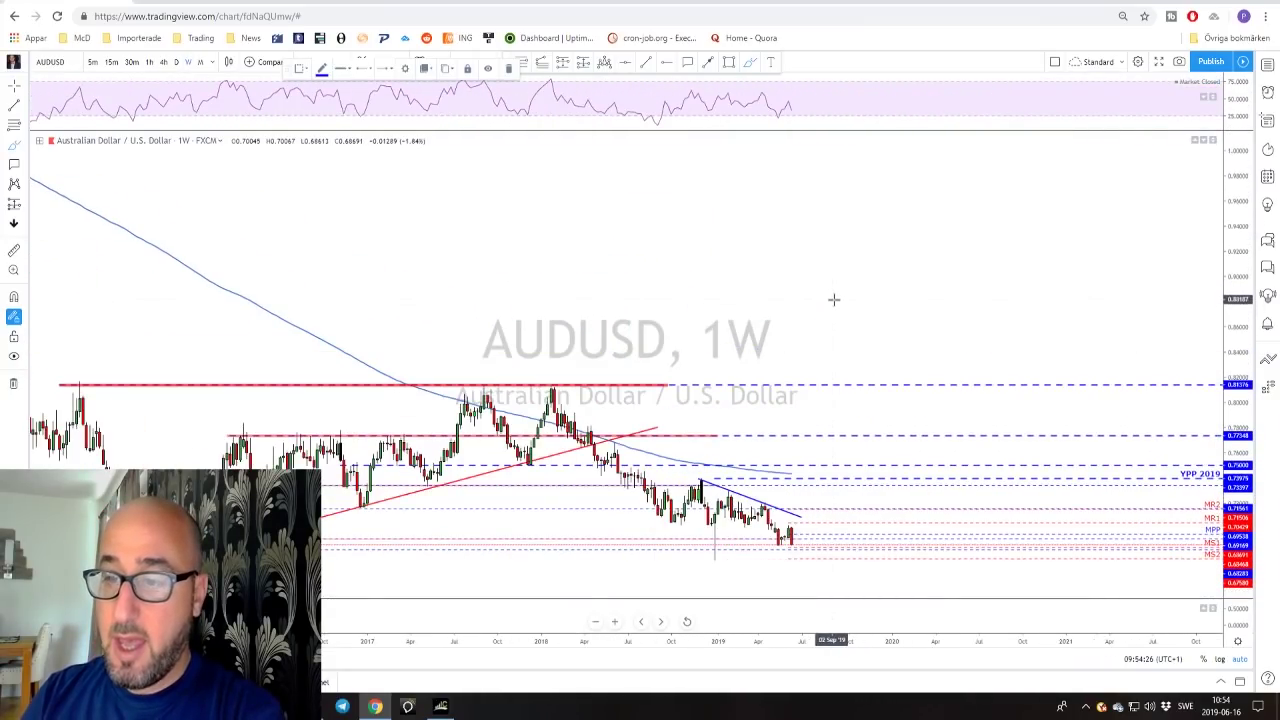
scroll(858, 280, "down", 3)
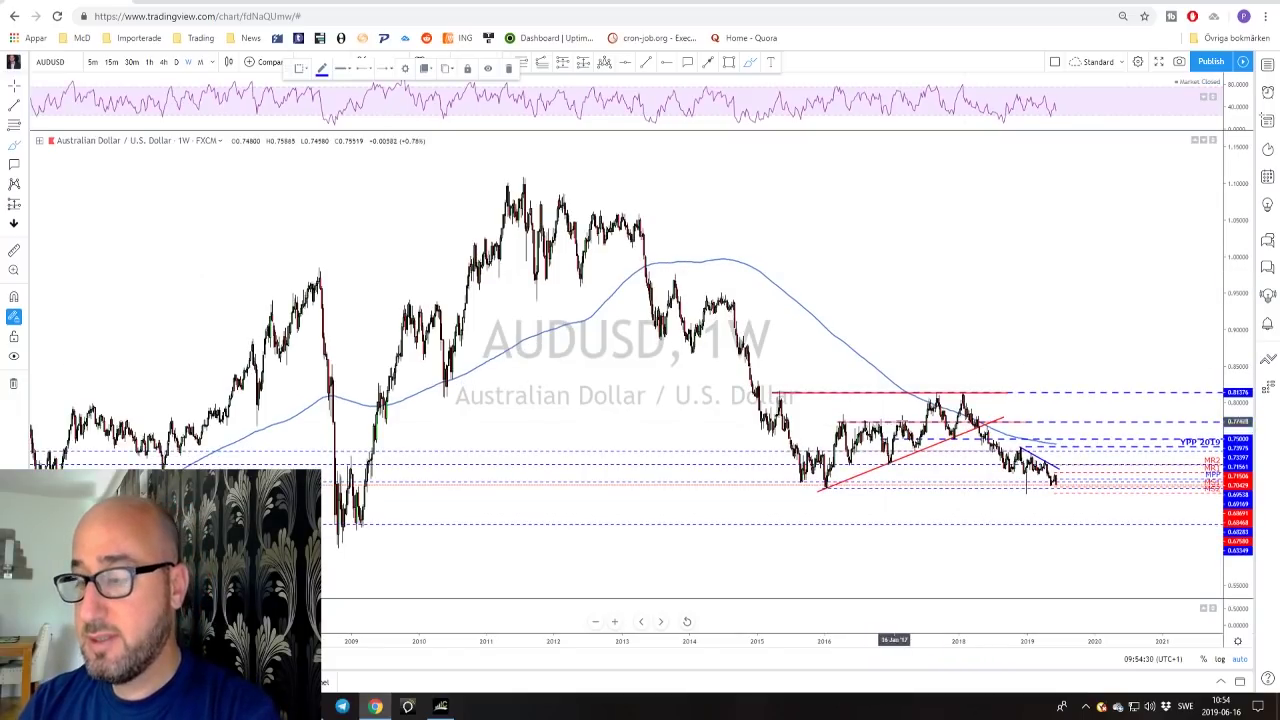
scroll(930, 440, "up", 2)
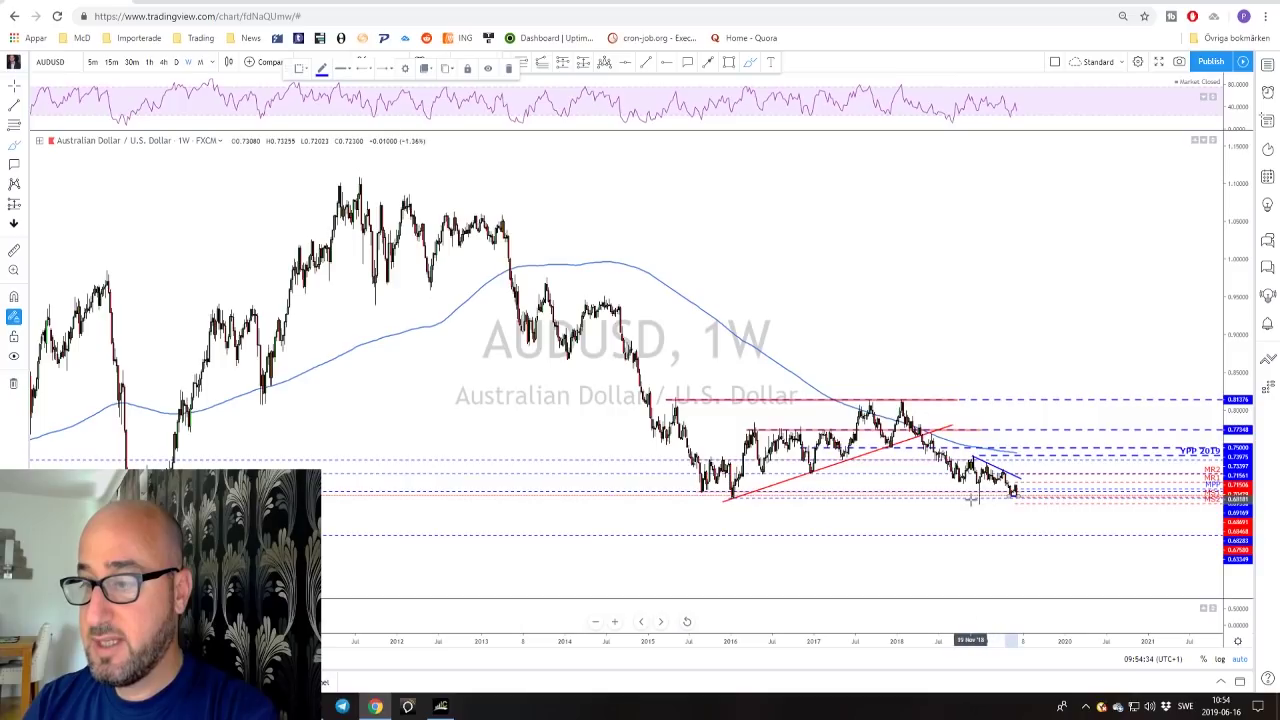
scroll(760, 505, "down", 4)
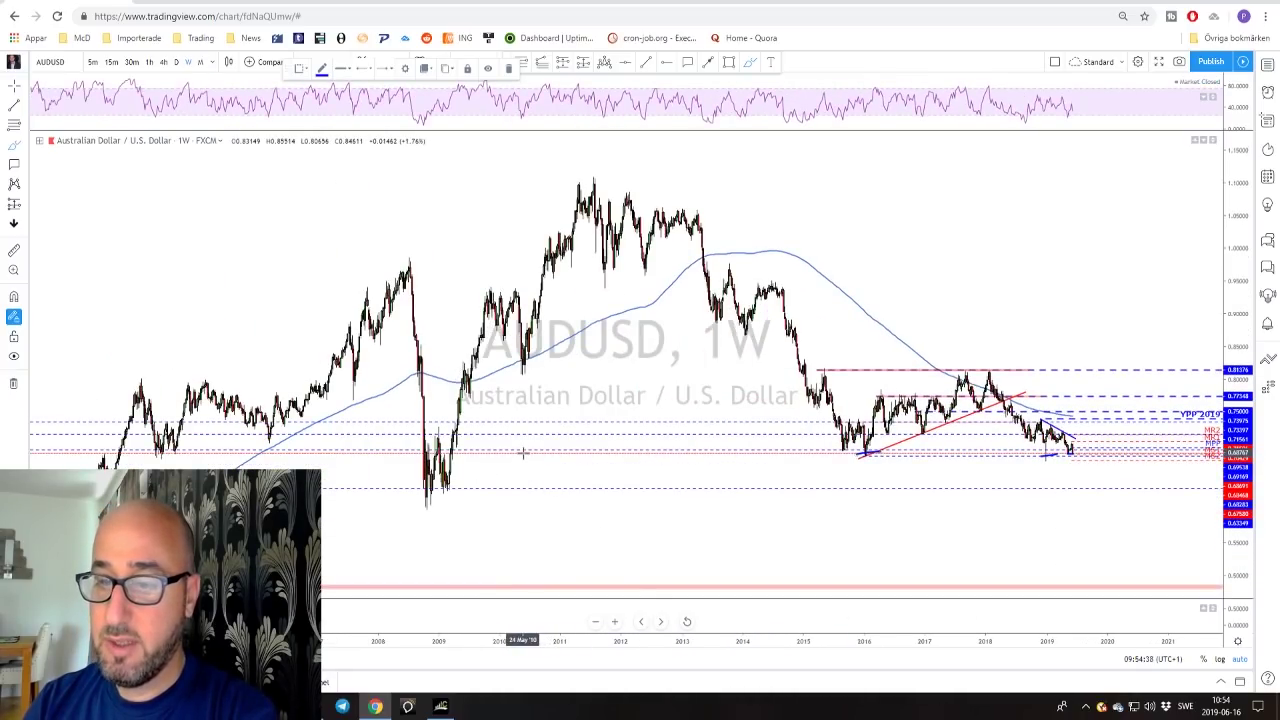
- Sketch a zigzag from the current support area to the dashed level near 0.63 and circle the 2008–2009 lows on that level
mouse_move(530, 468)
left_mouse_down()
mouse_move(550, 478)
mouse_move(540, 492)
left_mouse_up()
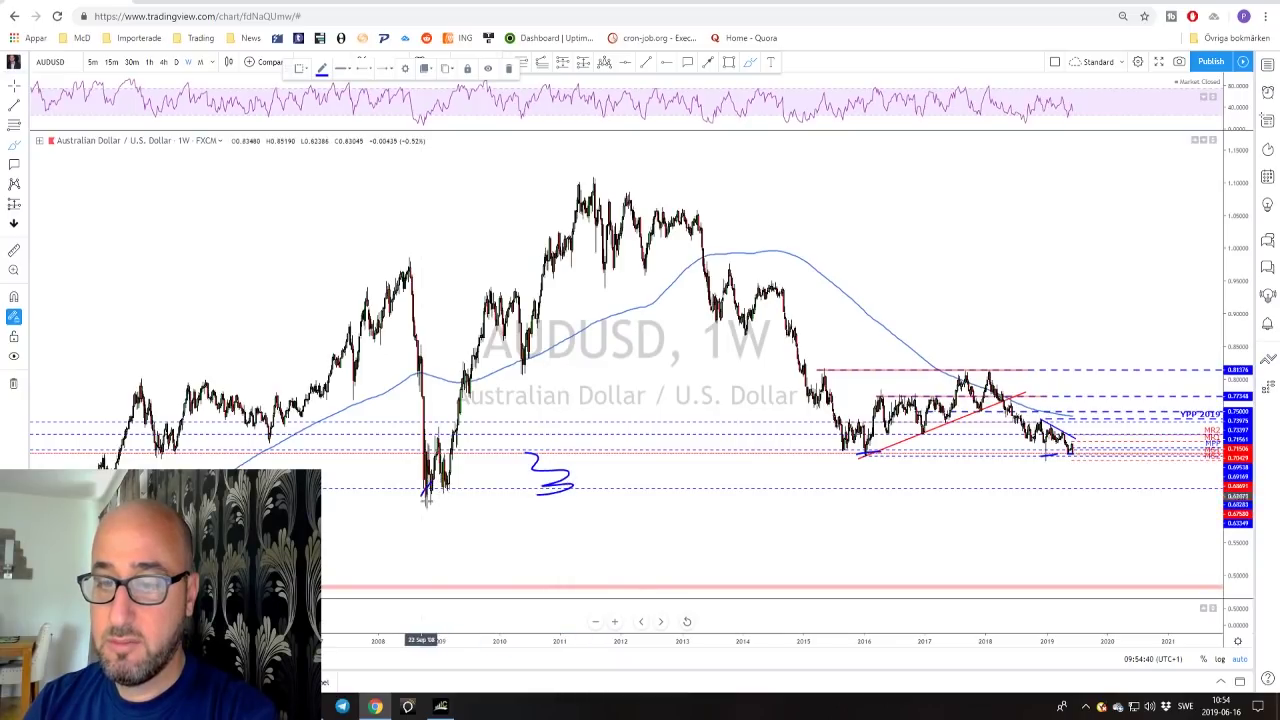
left_click_drag(428, 484, 432, 496)
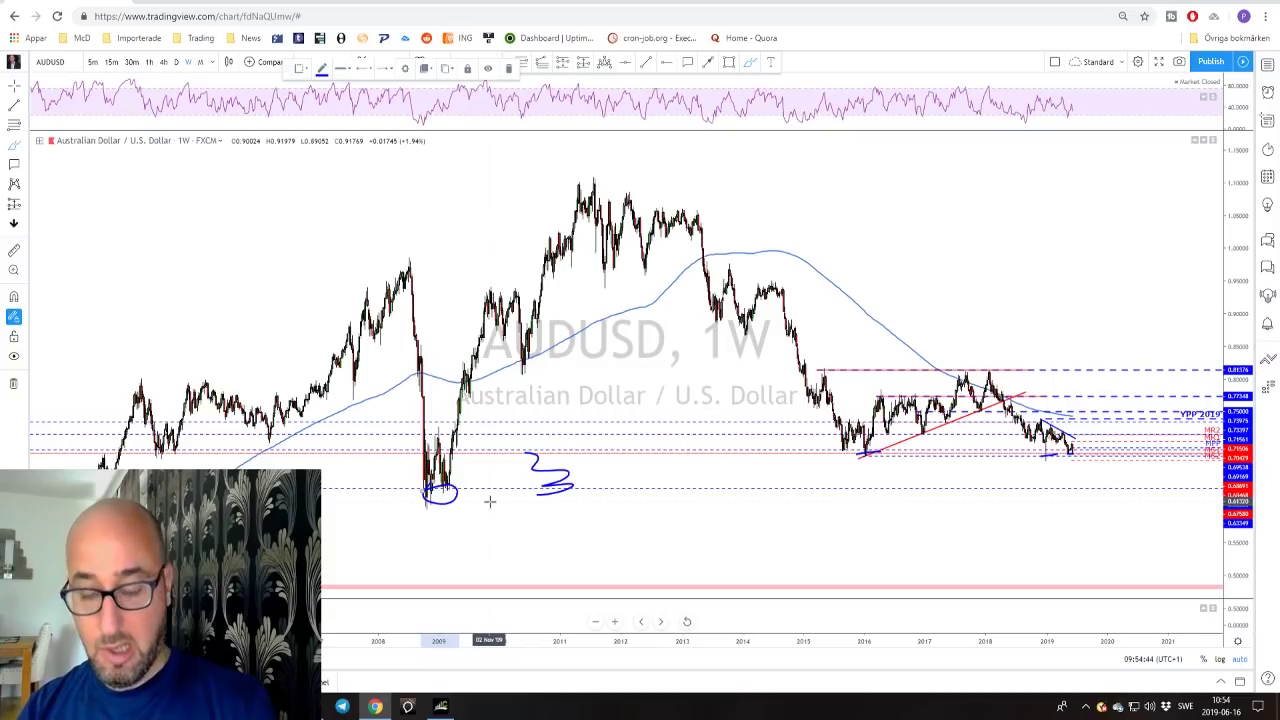
scroll(490, 502, "up", 3)
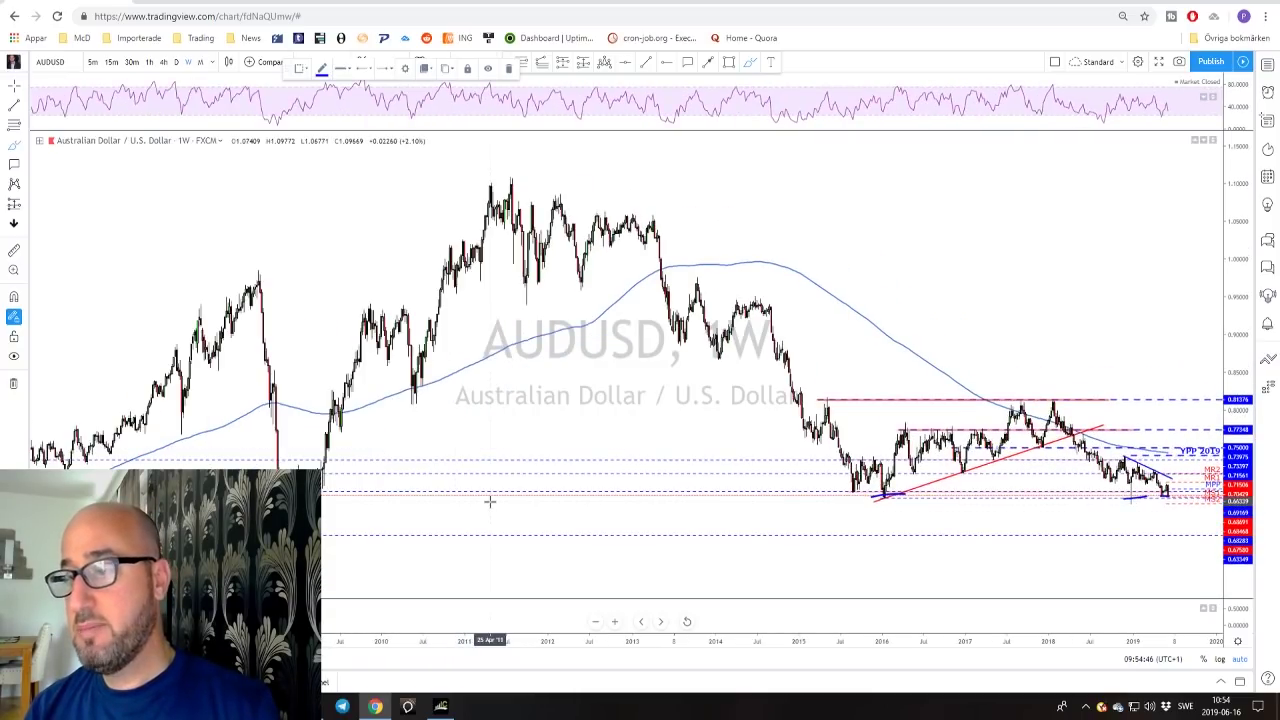
- Switch AUDUSD to the daily chart and bring the decline below the descending trend line into view through June 2019
left_click(175, 62)
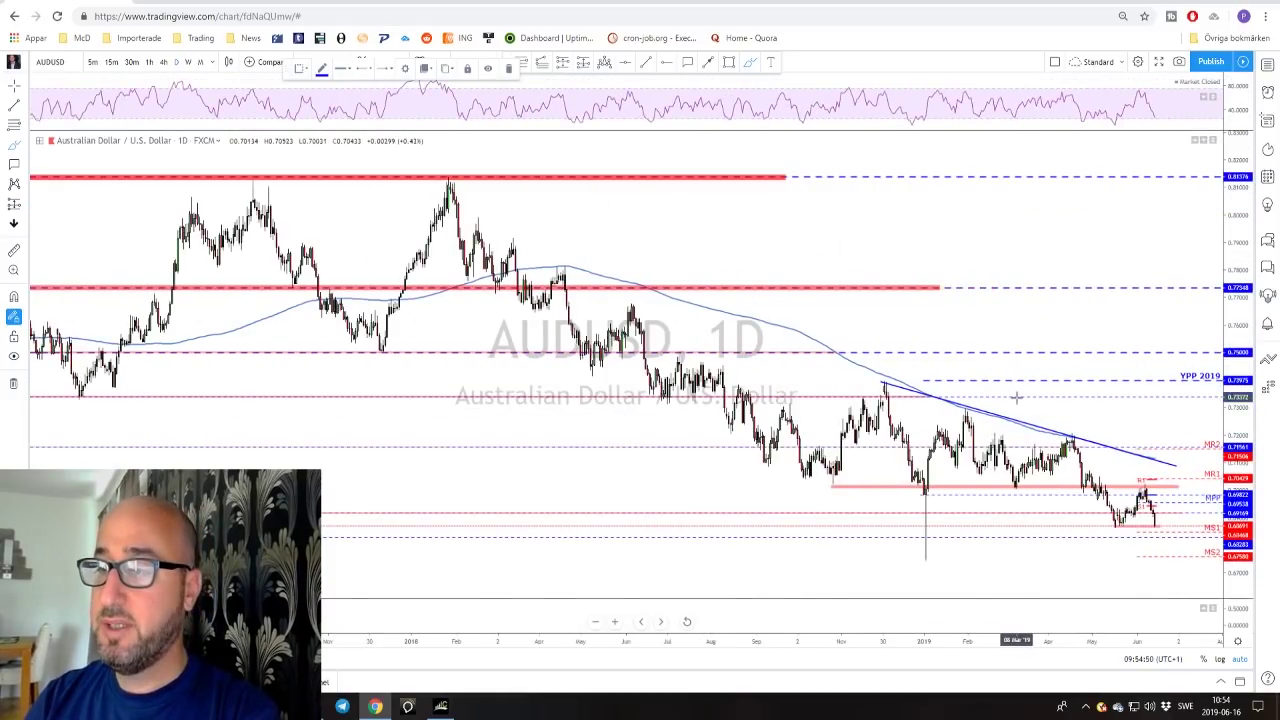
left_click_drag(1080, 409, 929, 406)
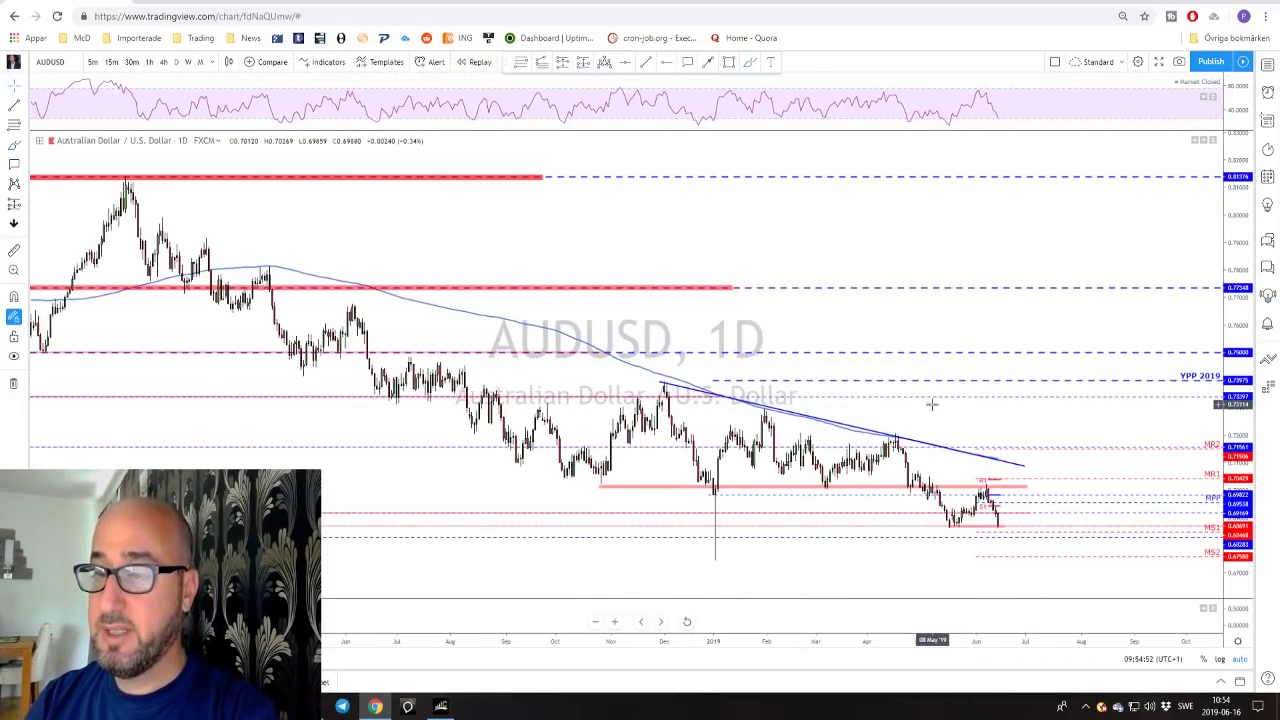
scroll(950, 393, "up", 1)
scroll(946, 405, "down", 2)
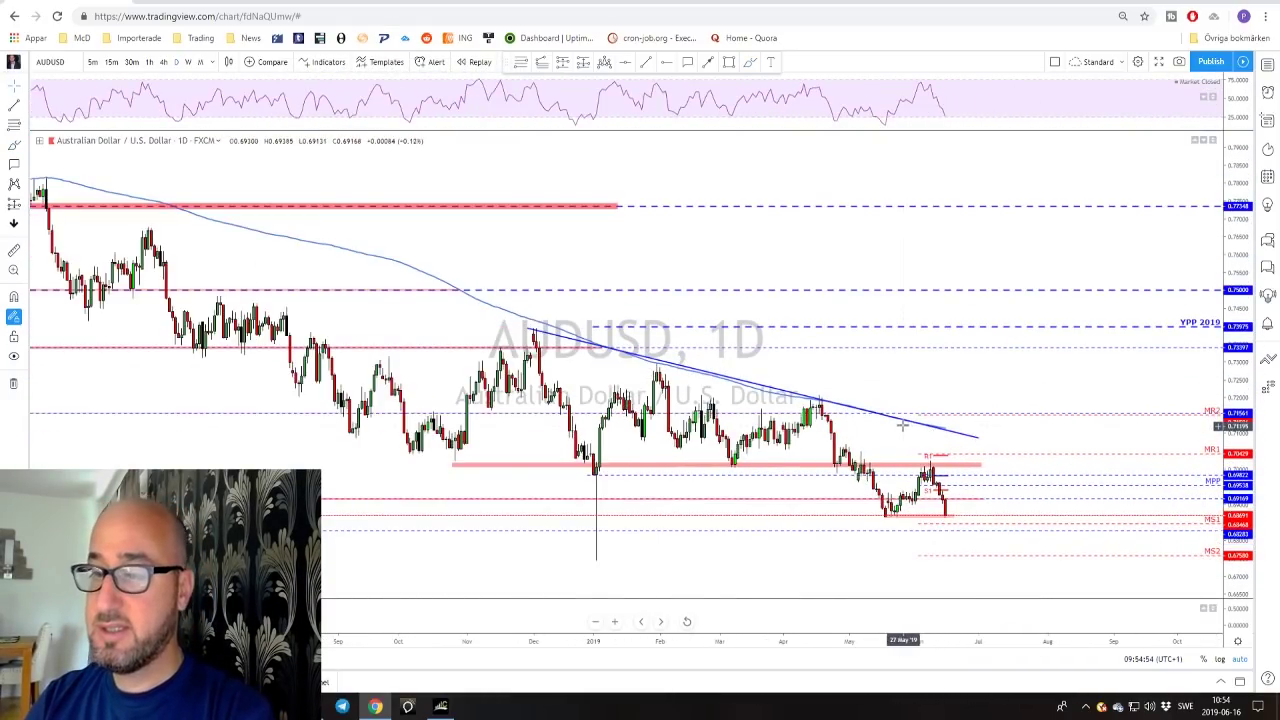
scroll(948, 408, "up", 2)
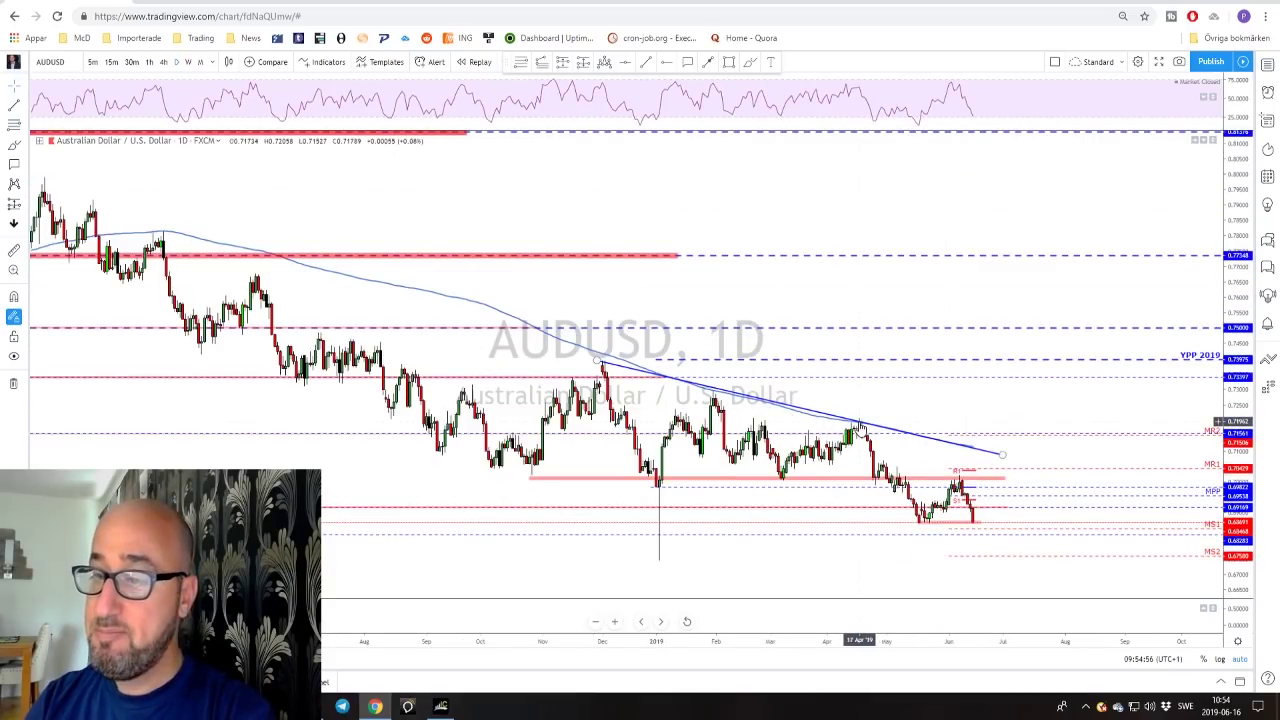
- Trace the May–June rally and drop with the brush, circle the June drop, and underline the May low support
left_click(750, 62)
mouse_move(921, 521)
left_mouse_down()
mouse_move(956, 483)
mouse_move(980, 530)
left_mouse_up()
scroll(923, 537, "up", 8)
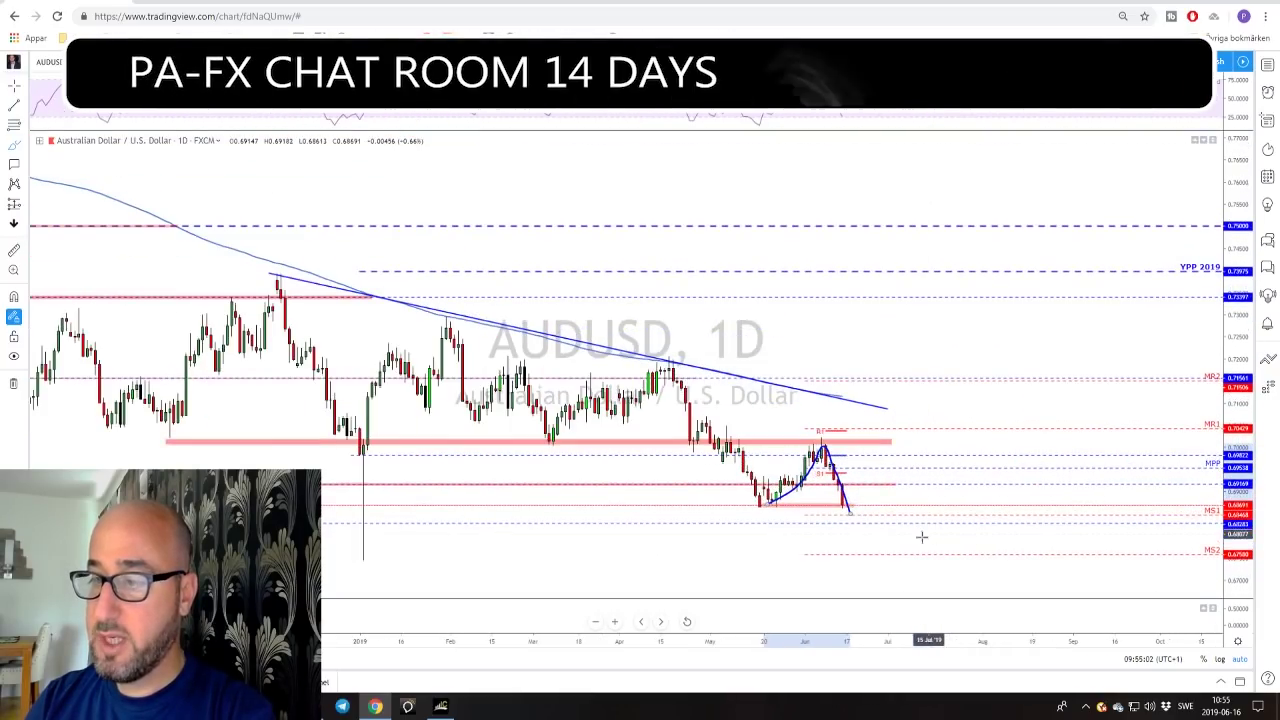
mouse_move(617, 428)
left_mouse_down()
mouse_move(655, 522)
mouse_move(642, 553)
mouse_move(618, 432)
left_mouse_up()
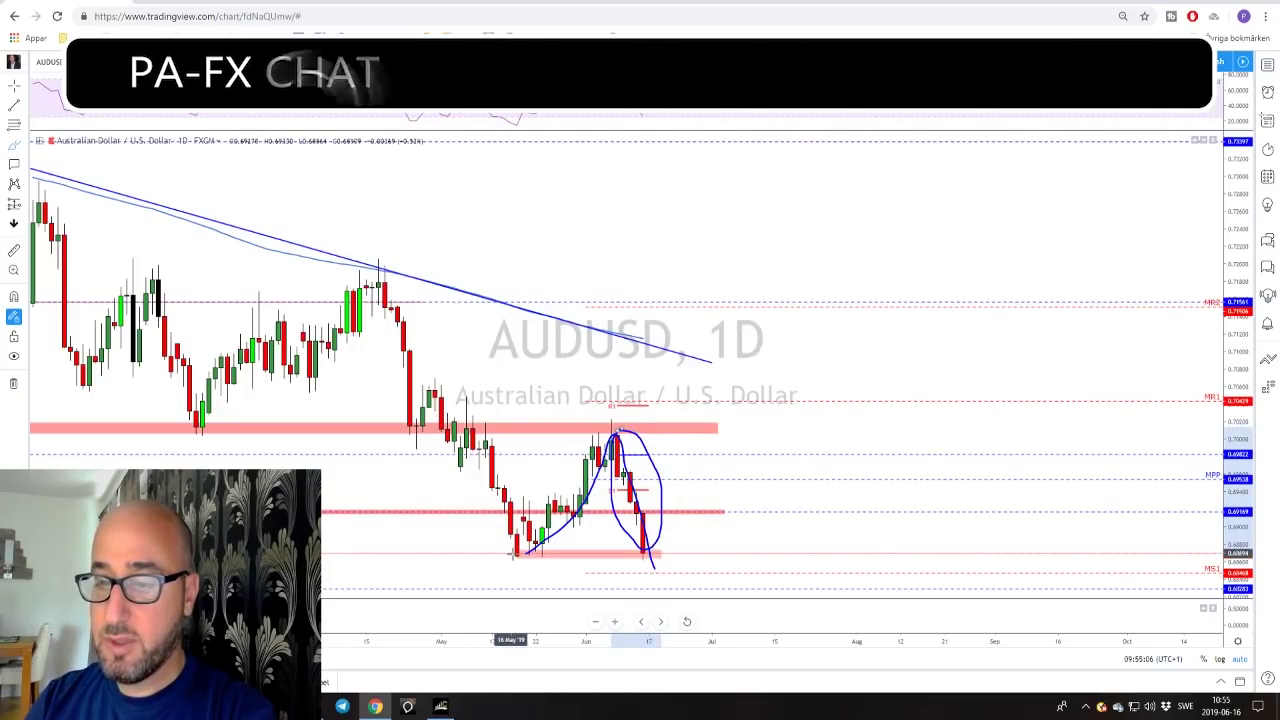
left_click_drag(500, 556, 718, 546)
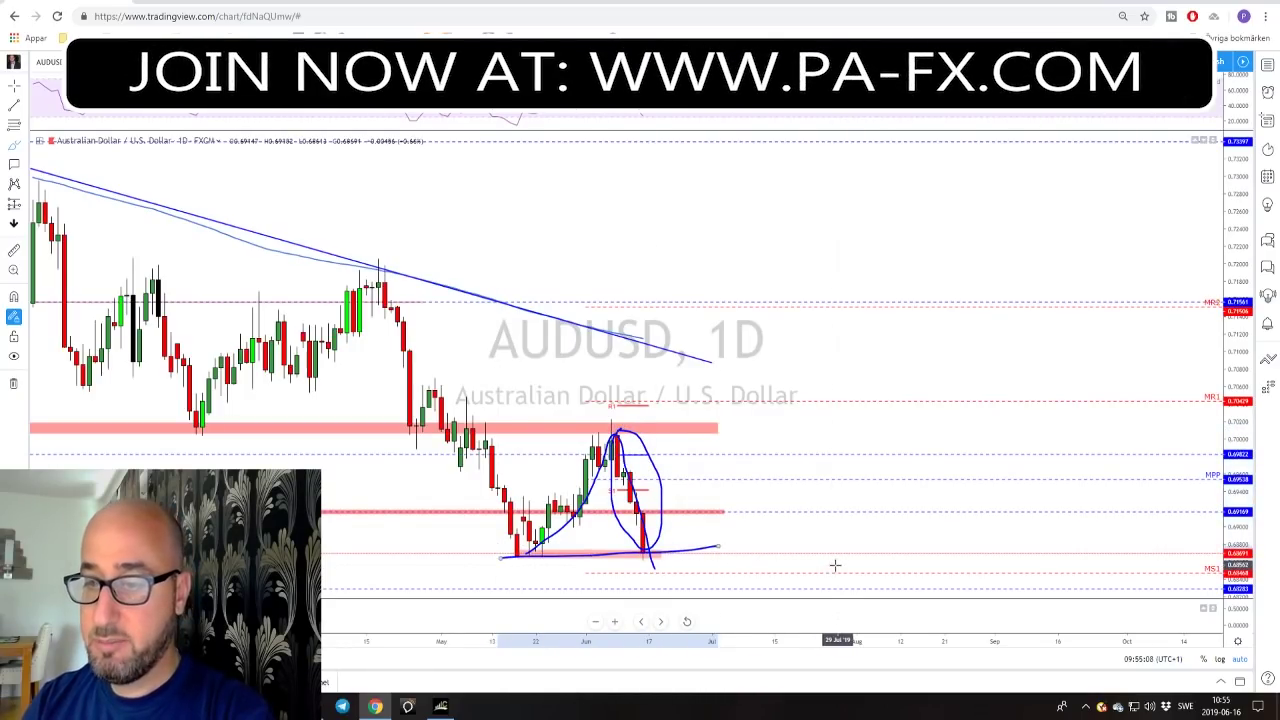
- Undo the brush strokes around the May–June swing on the daily AUDUSD chart
key("ctrl+z")
key("ctrl+z")
key("ctrl+z")
key("ctrl+z")
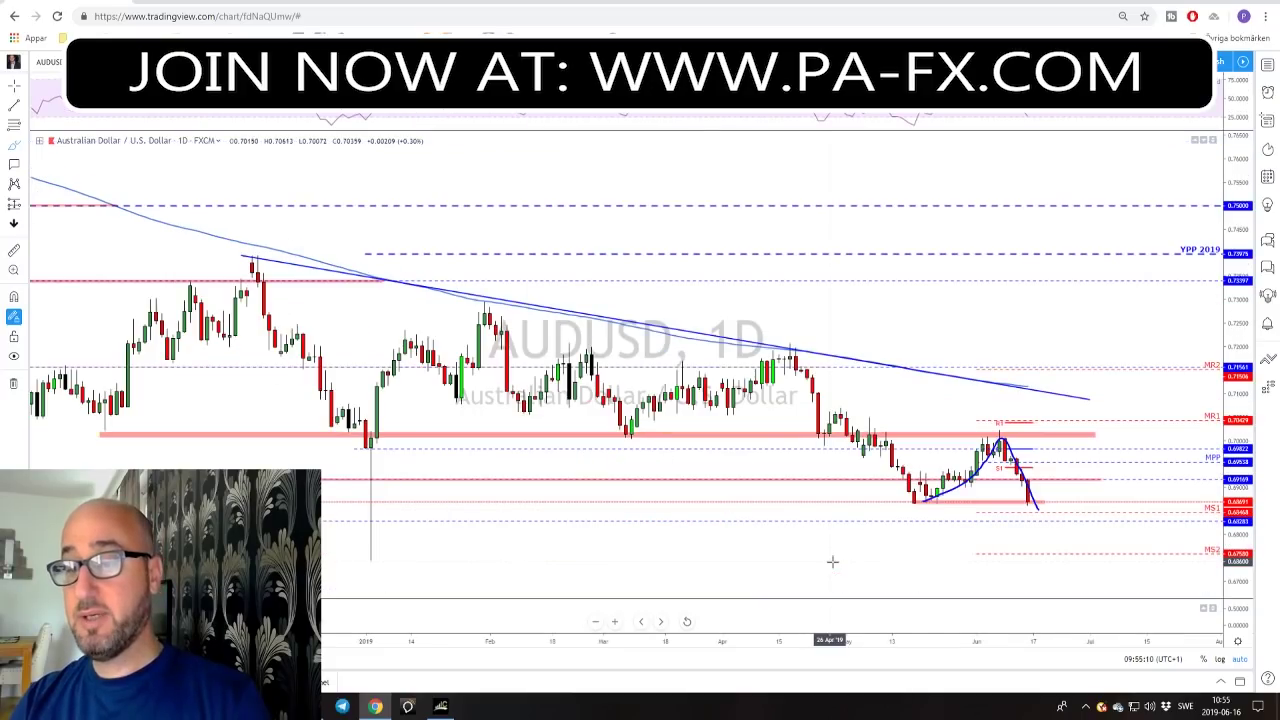
scroll(1074, 526, "down", 4)
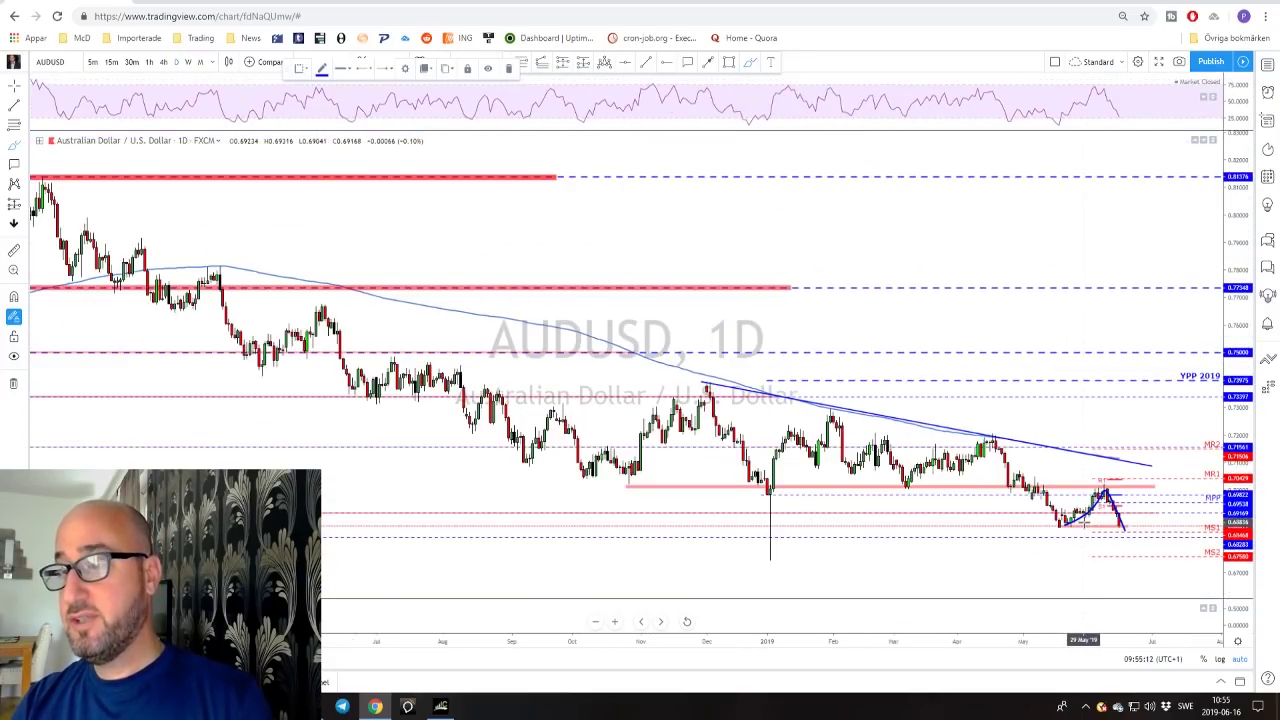
scroll(1086, 546, "up", 4)
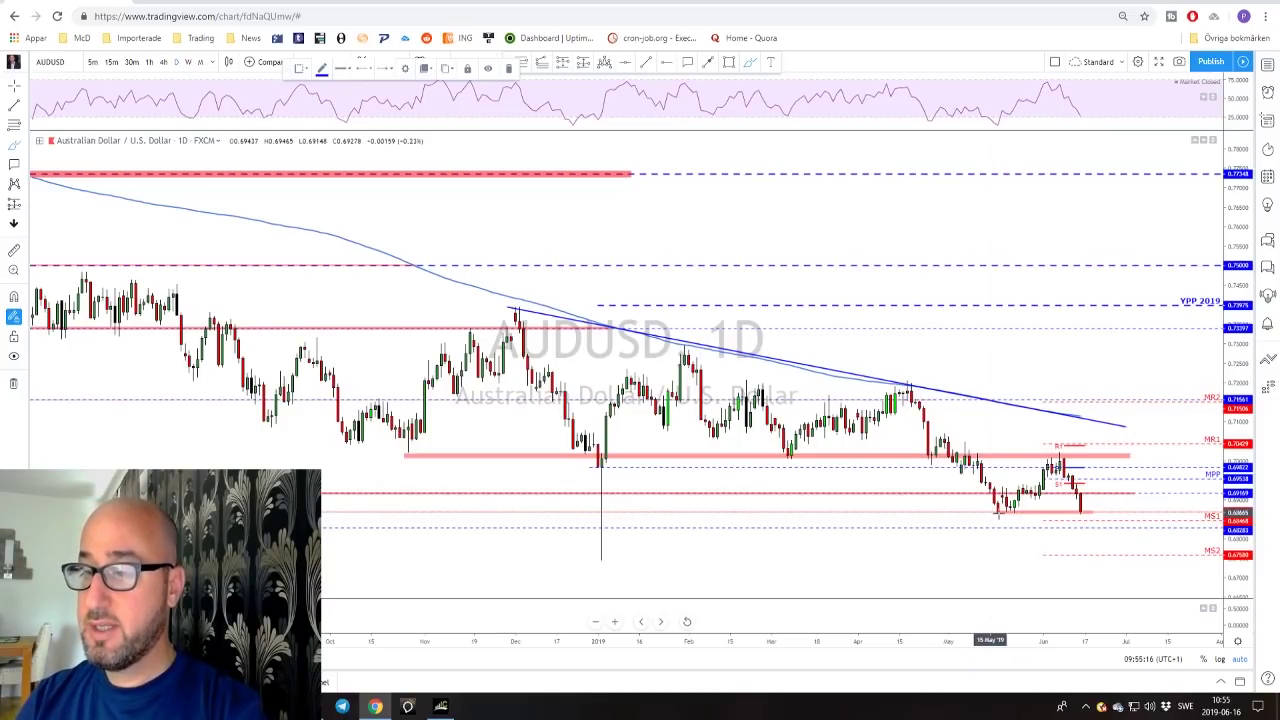
- Underline the May low, sketch a stepped breakdown from the latest price to about 0.673, and undo both strokes
mouse_move(992, 512)
left_mouse_down()
mouse_move(1080, 512)
mouse_move(1120, 565)
left_mouse_up()
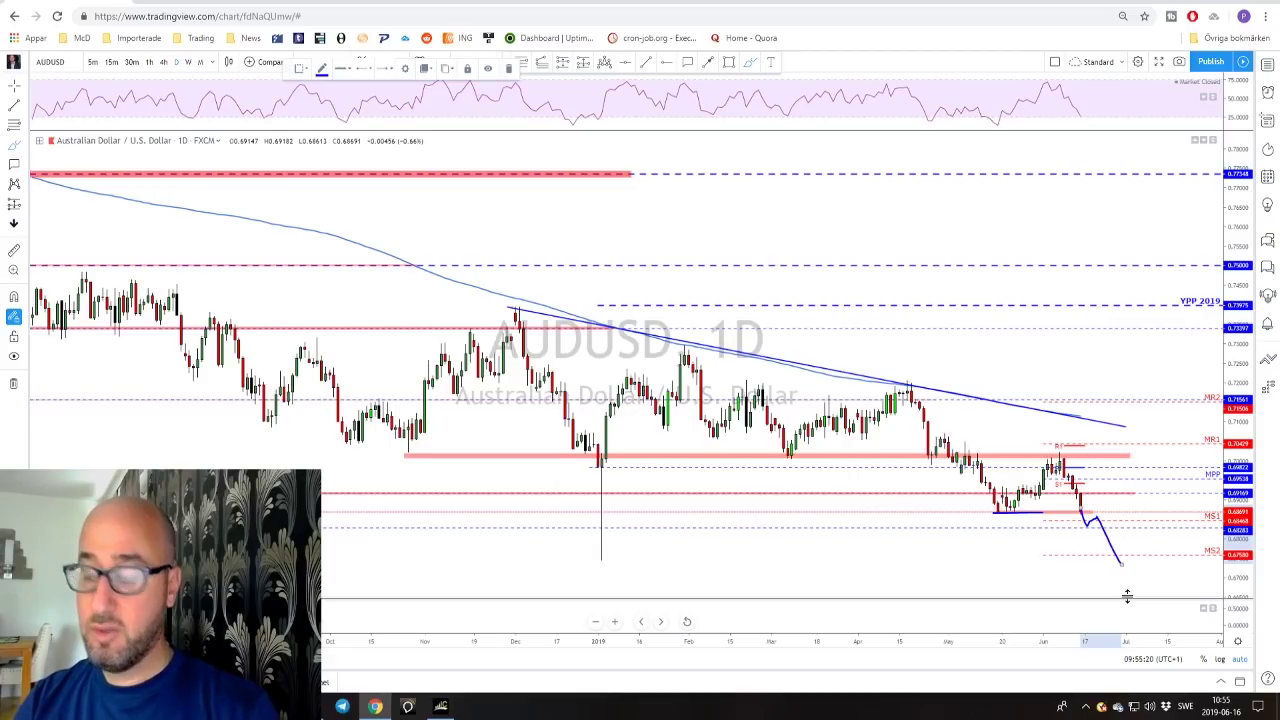
key("ctrl+z")
key("ctrl+z")
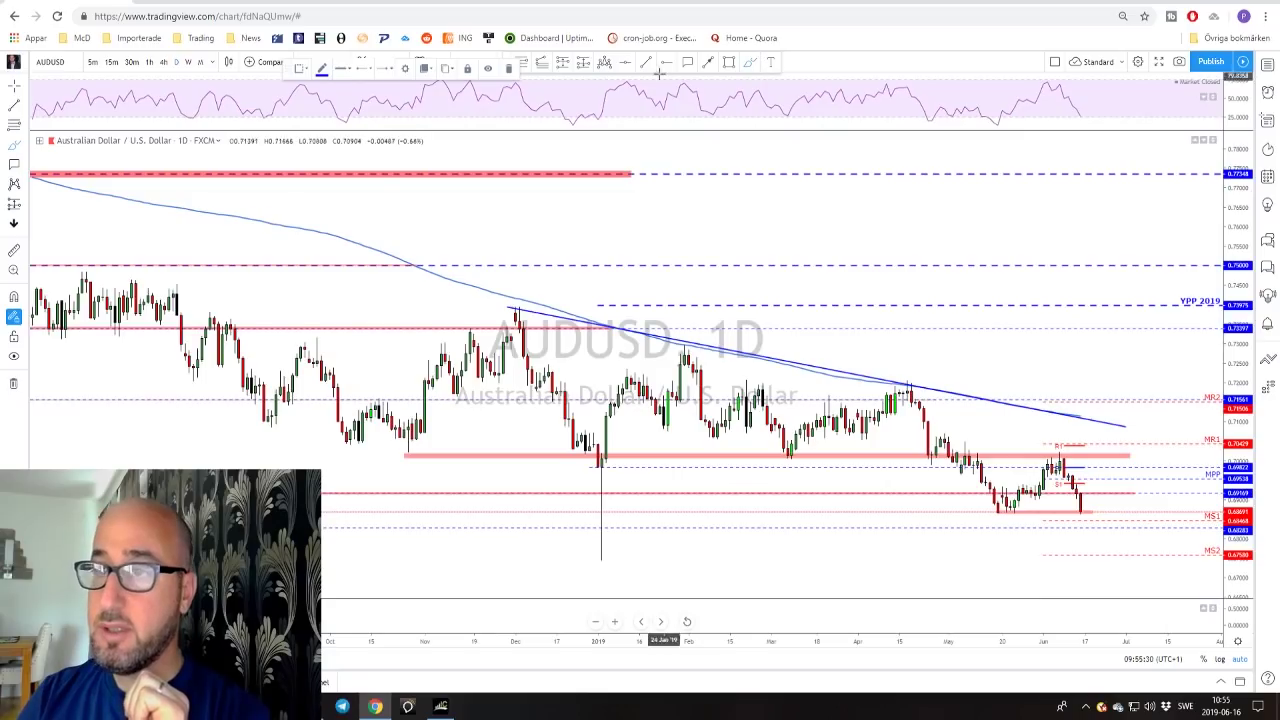
- Draw a rising trend line under the RSI from its mid-May low past the June low to compare with price
left_click(993, 123)
left_click(1100, 116)
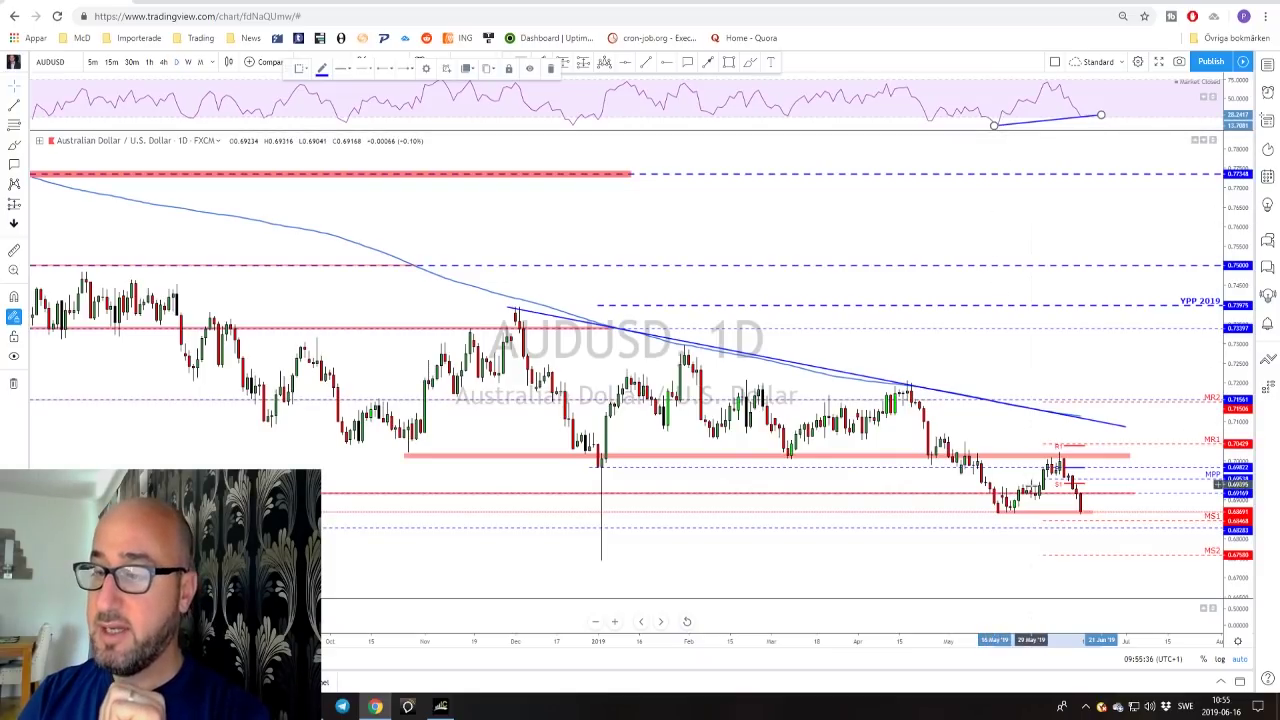
scroll(950, 515, "up", 2)
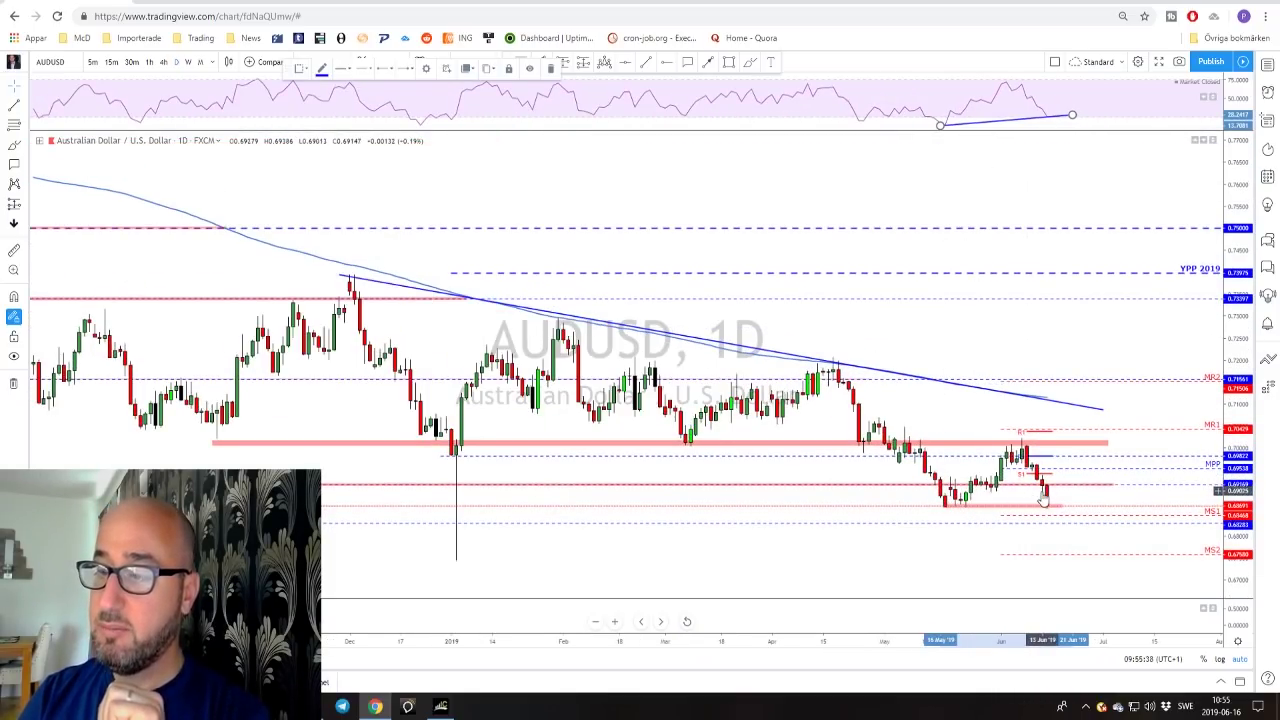
- Switch AUDUSD to the 4-hour chart and bring the price action from late March to mid-June into view
left_click(164, 62)
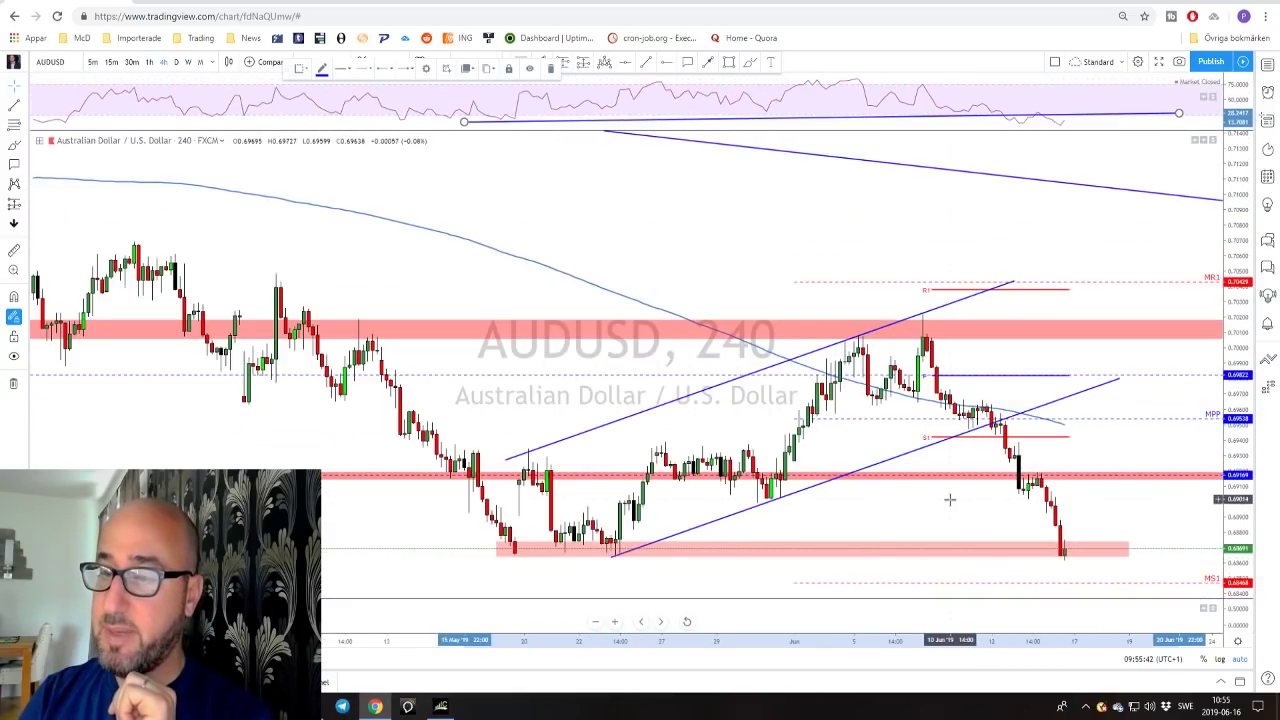
scroll(958, 500, "down", 5)
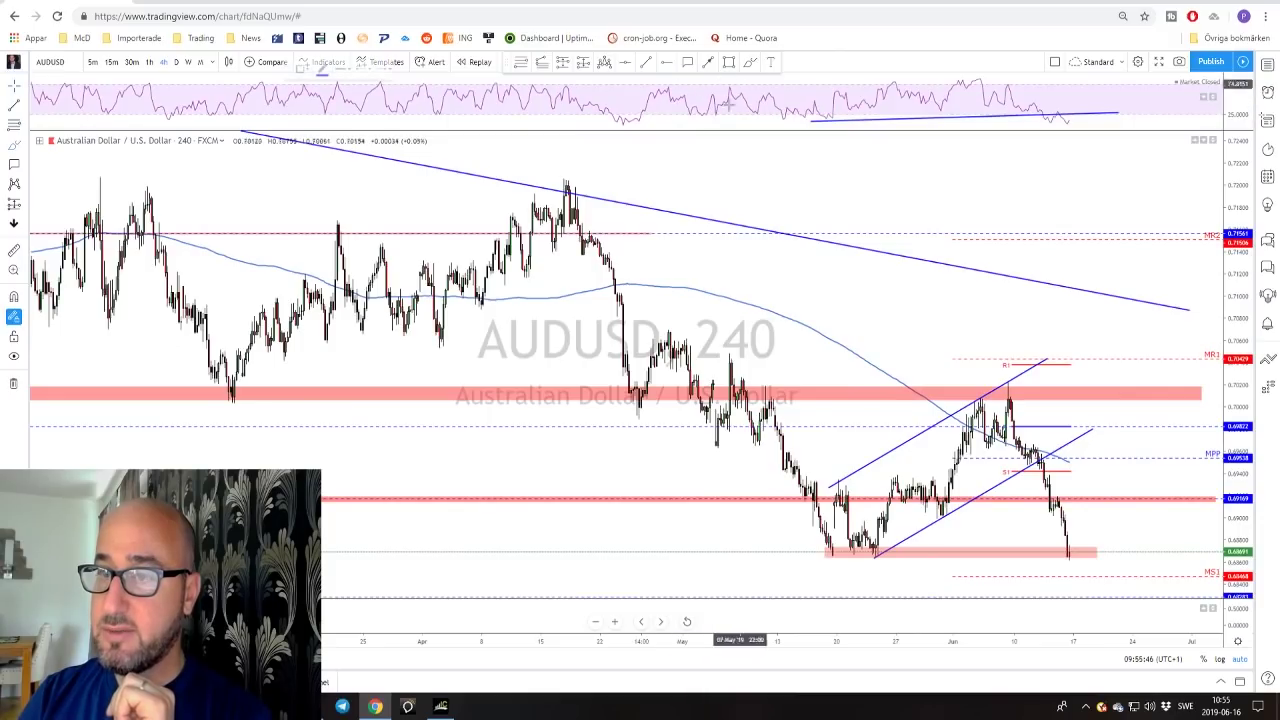
- Sketch a double-bottom path from the mid-April high, ending in a rebound from support to about 0.701, and undo it
mouse_move(590, 190)
left_mouse_down()
mouse_move(852, 546)
mouse_move(890, 522)
mouse_move(968, 410)
mouse_move(1068, 510)
mouse_move(1085, 550)
mouse_move(1113, 395)
left_mouse_up()
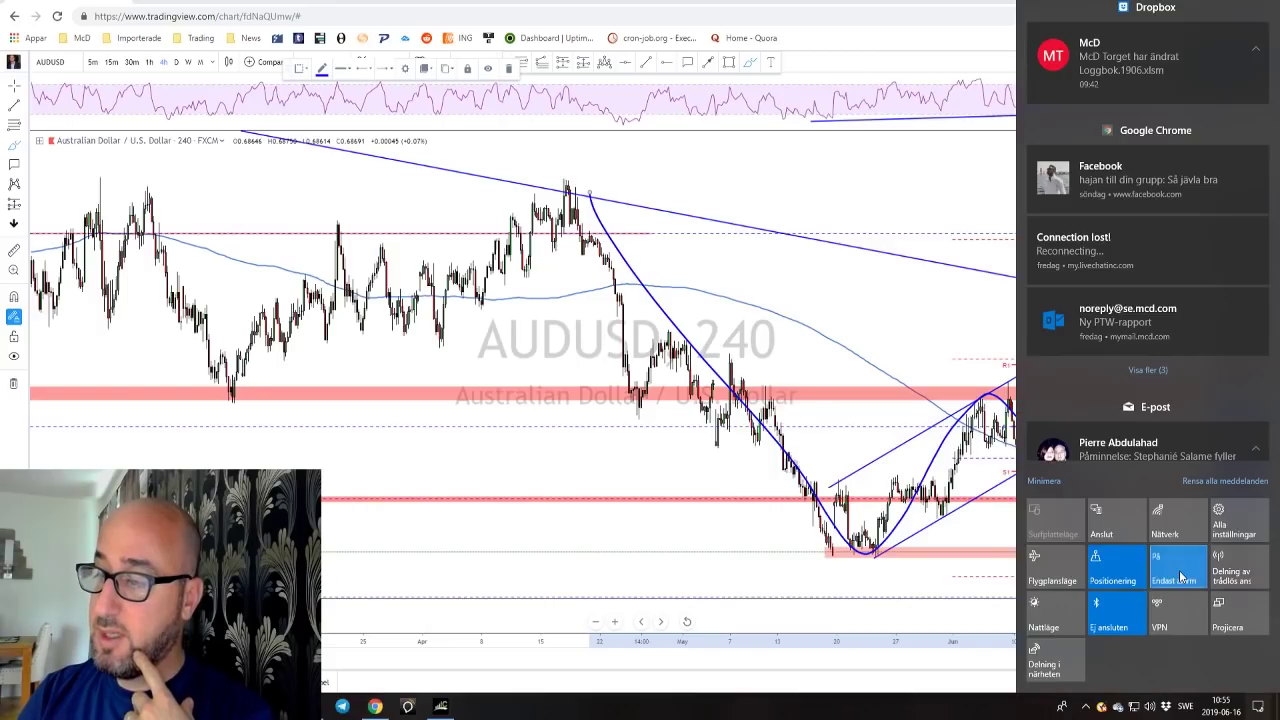
left_click(804, 336)
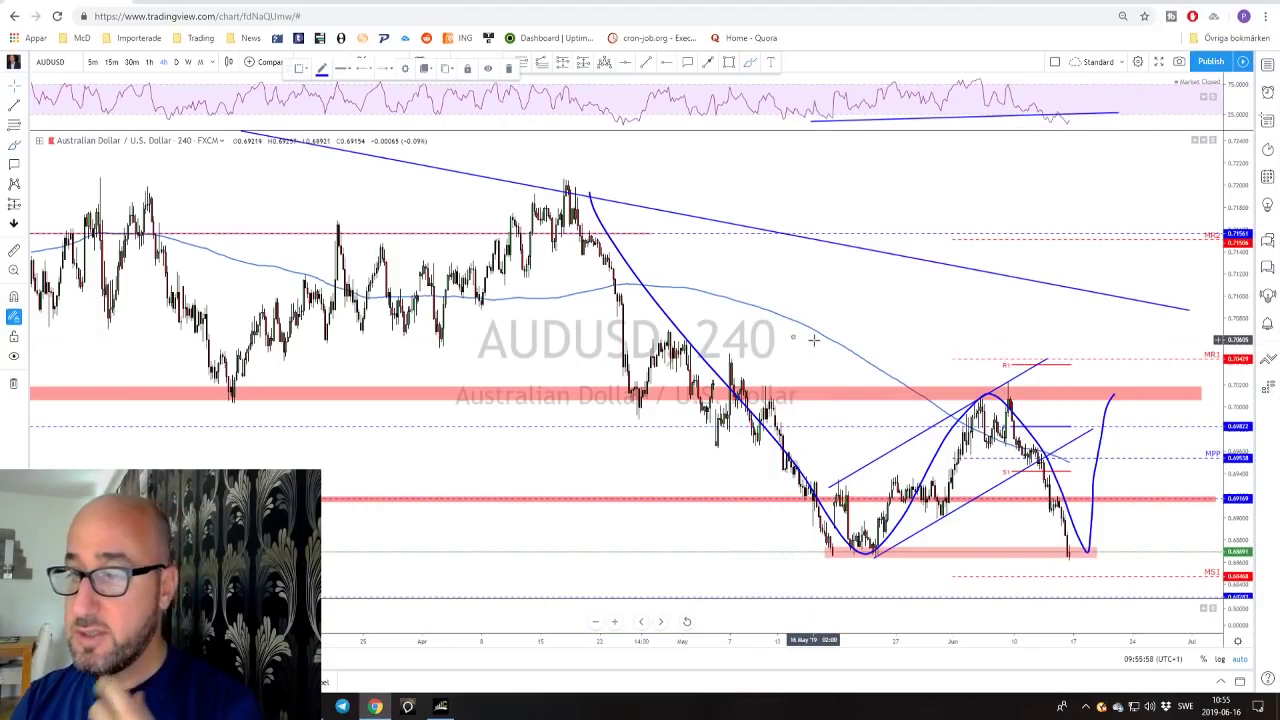
key("ctrl+z")
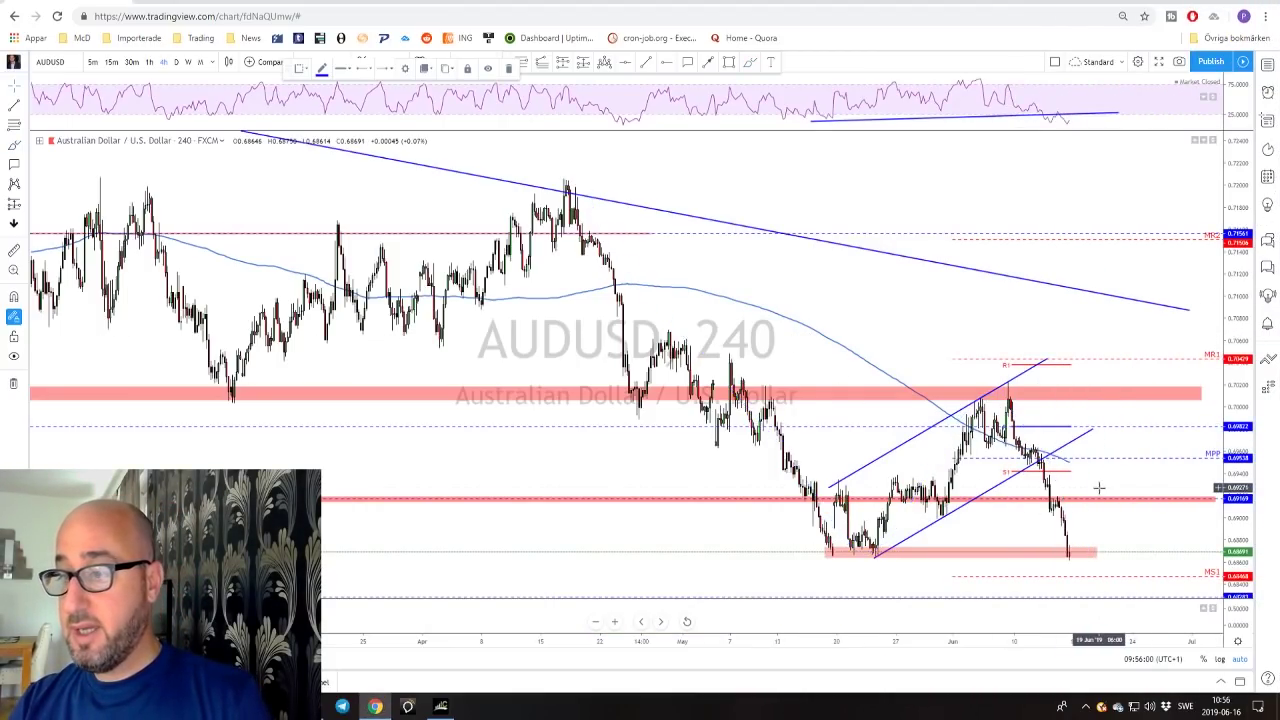
- Mark the May–June range with horizontal brush lines along the support near 0.687 and the resistance near 0.700
scroll(1095, 518, "down", 1)
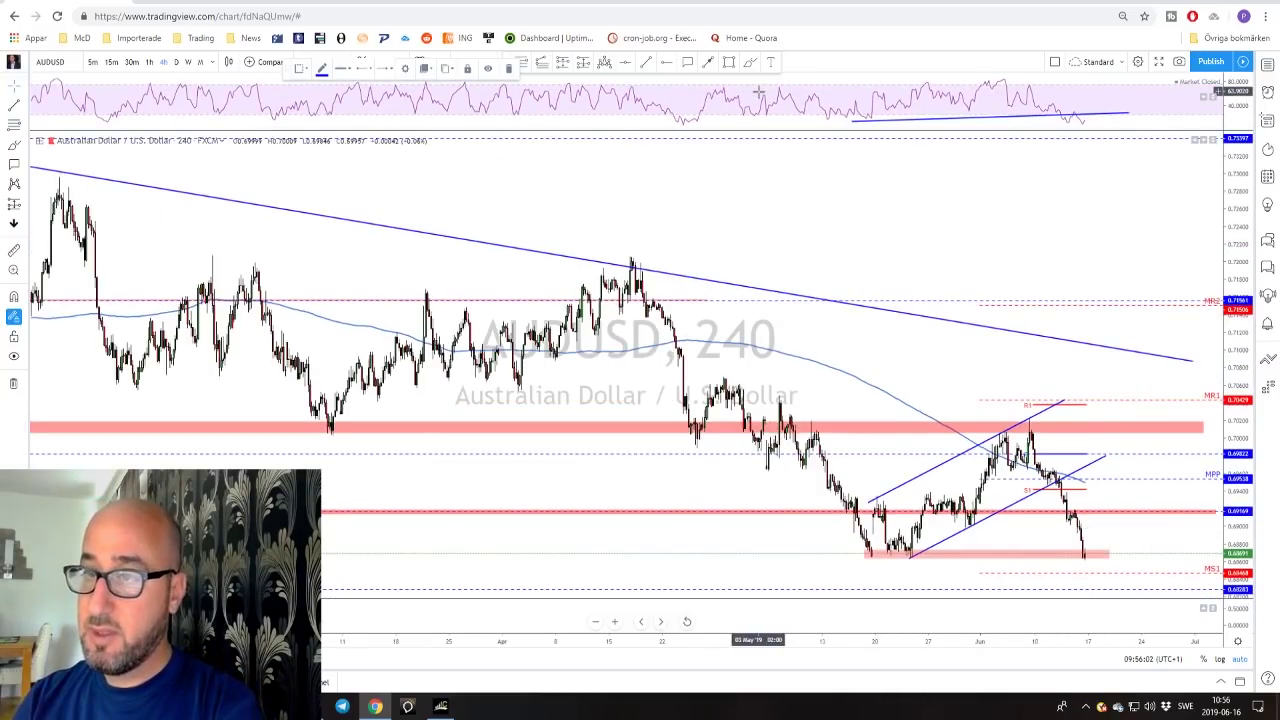
left_click_drag(866, 560, 1135, 550)
left_click_drag(836, 432, 1157, 433)
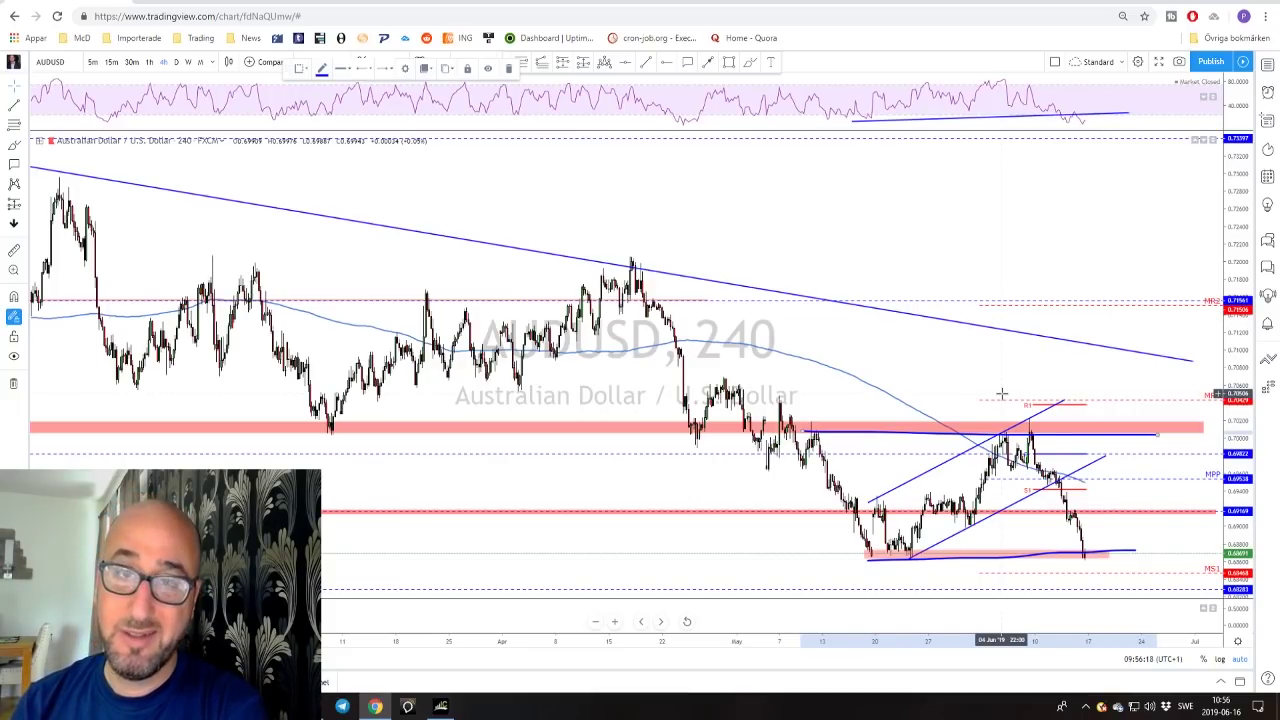
- Switch to NZDUSD on the weekly chart and bring the price action from 2017 to June 2019 into view
key("Down")
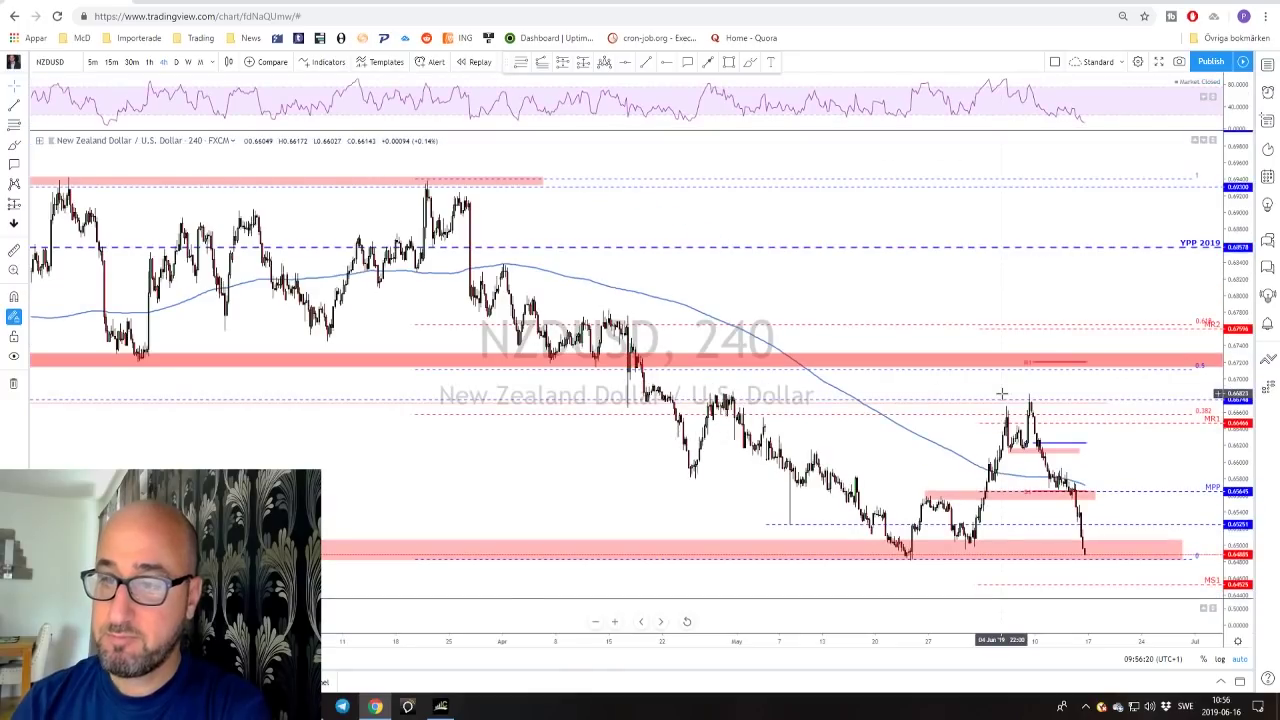
left_click(177, 63)
left_click(189, 62)
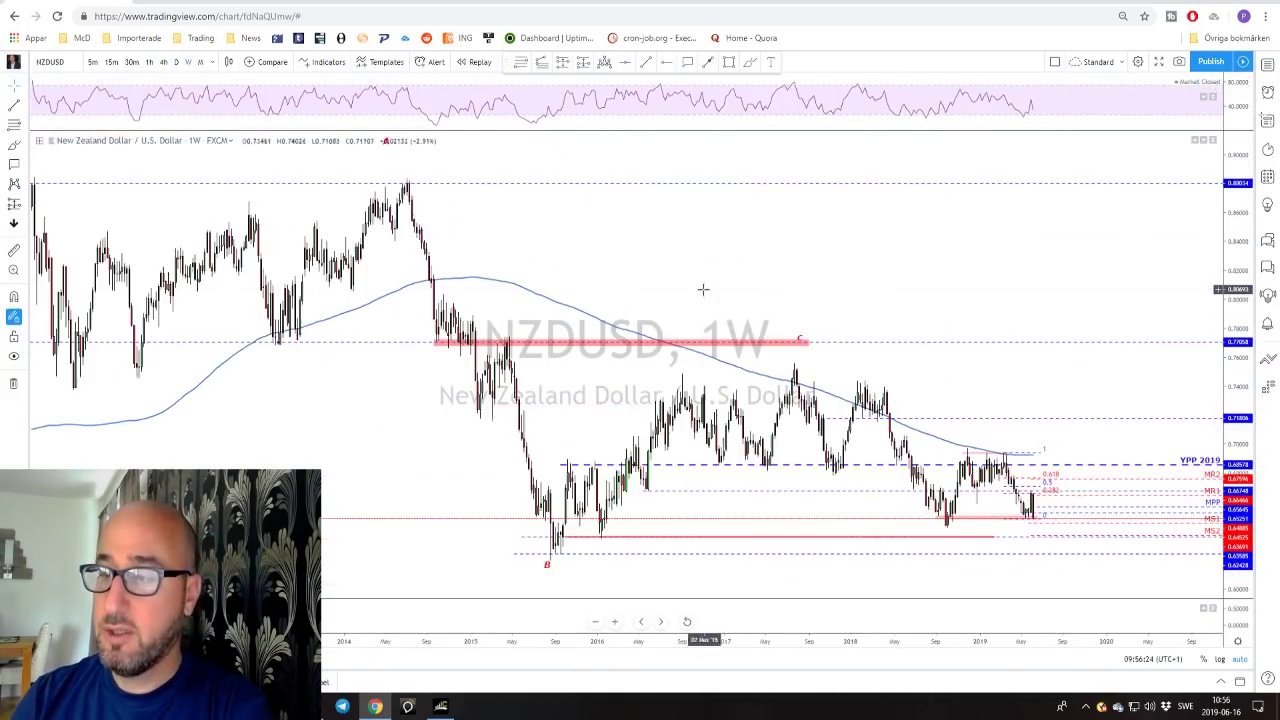
scroll(690, 300, "up", 5)
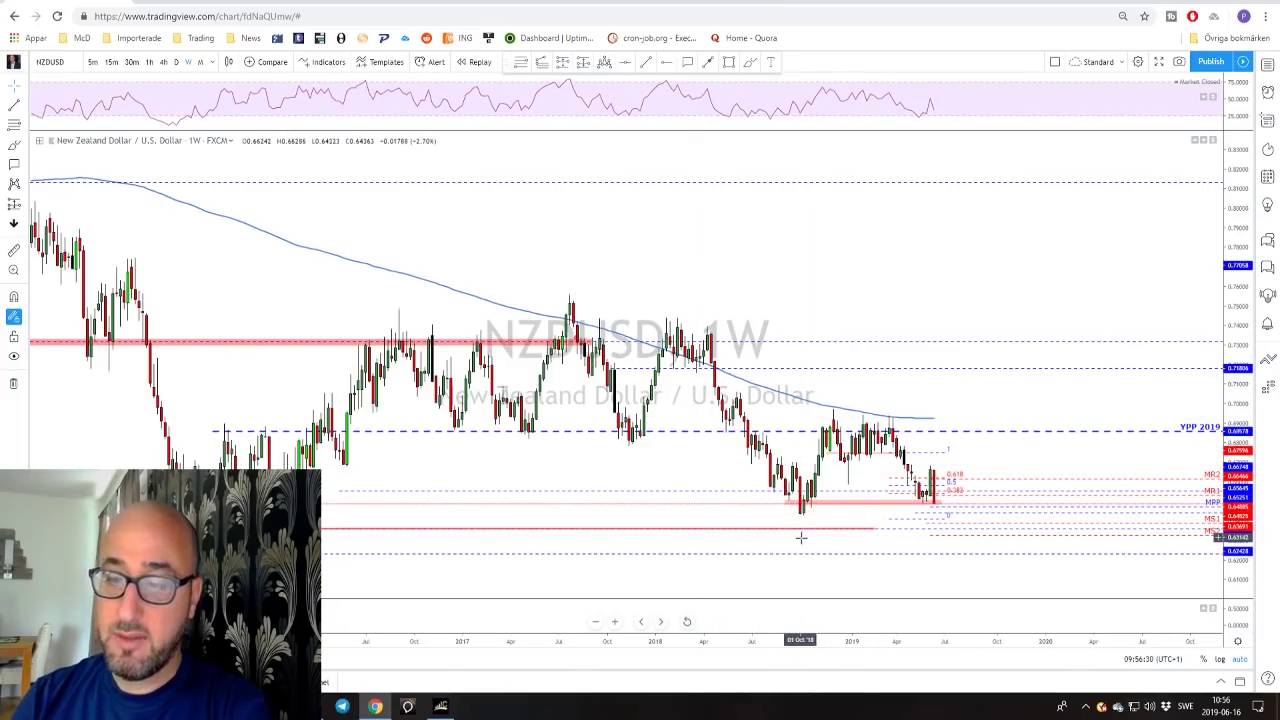
- Switch NZDUSD to the monthly chart, trace the A-B-C-D pattern with the brush, circle point D, and undo the strokes
left_click(201, 62)
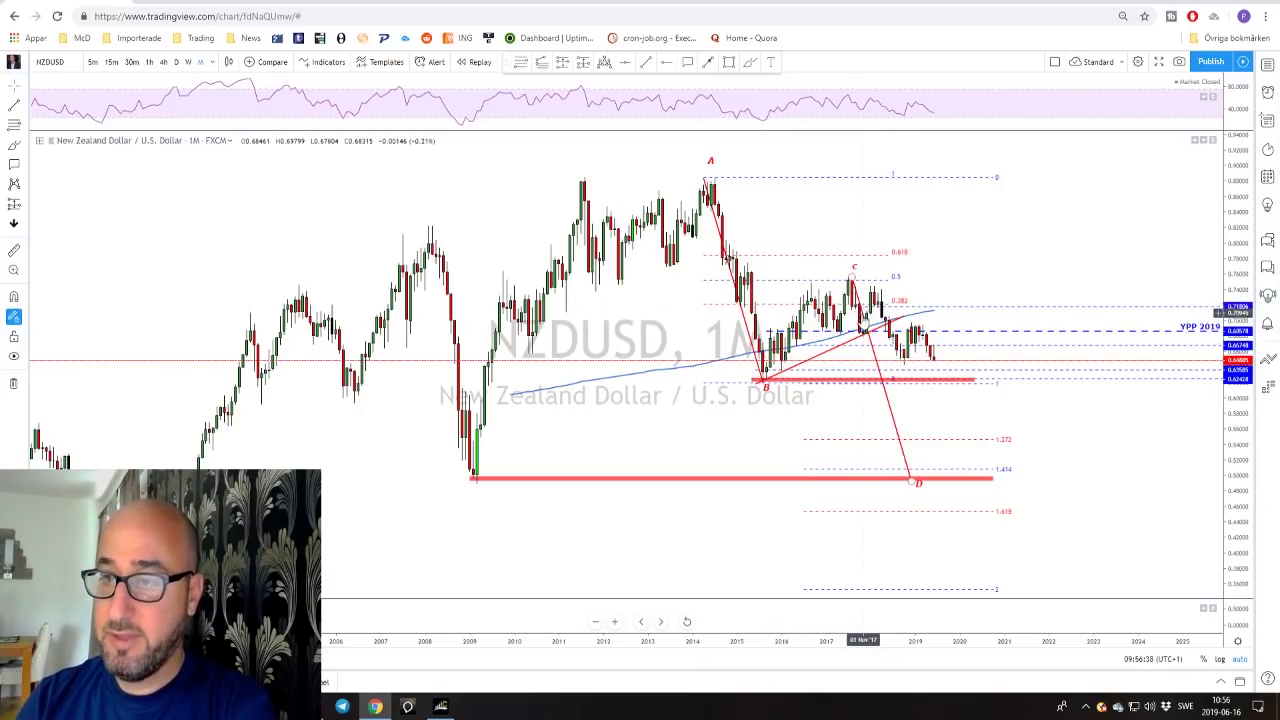
left_click(752, 64)
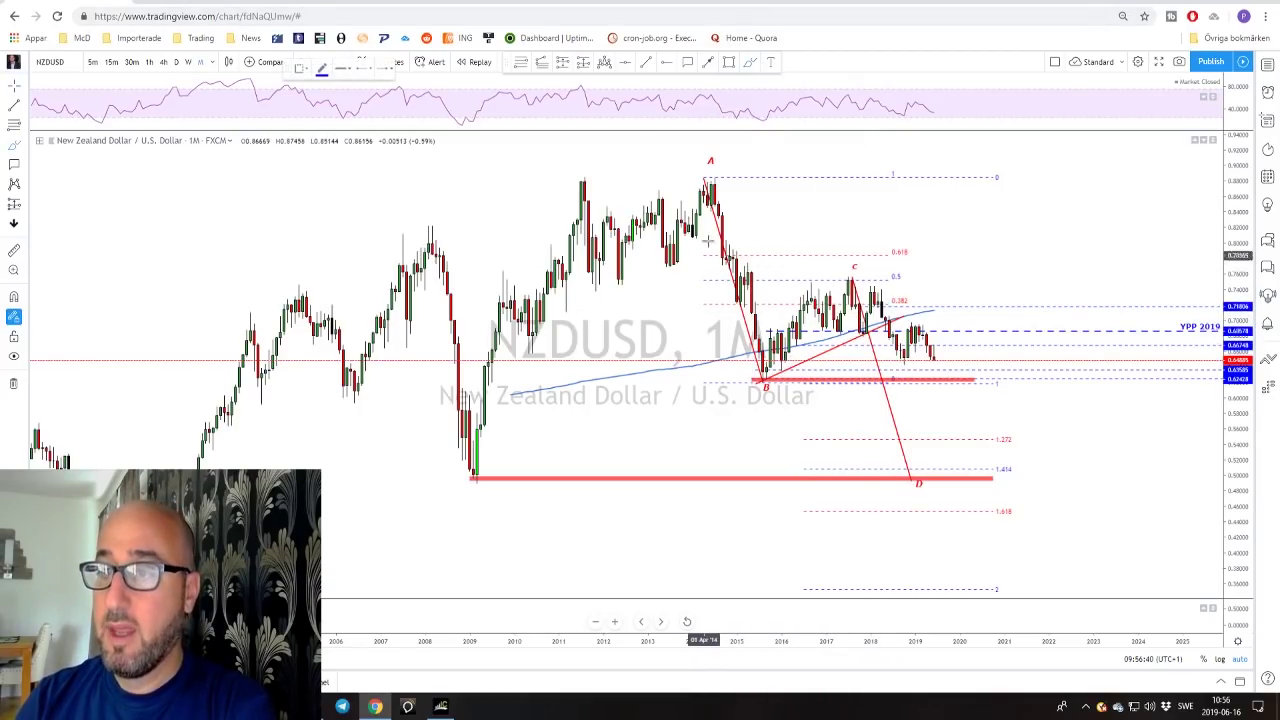
left_click(705, 177)
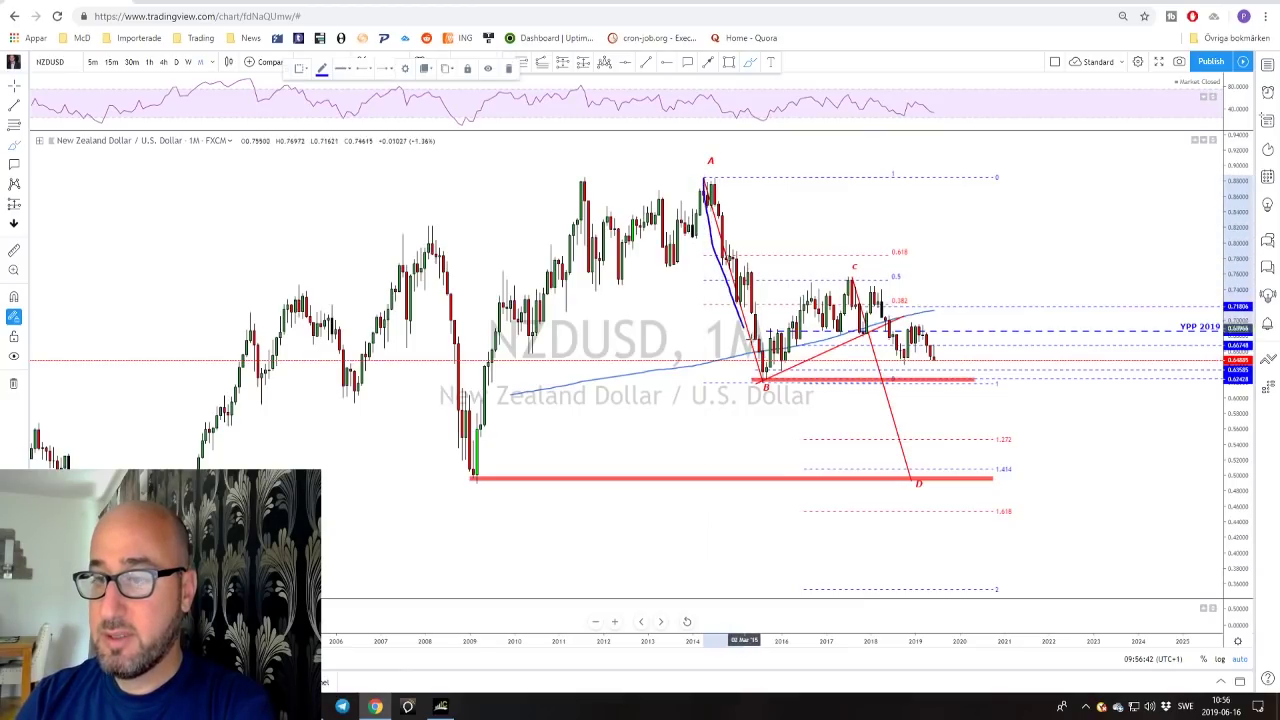
left_click(765, 396)
left_click(850, 281)
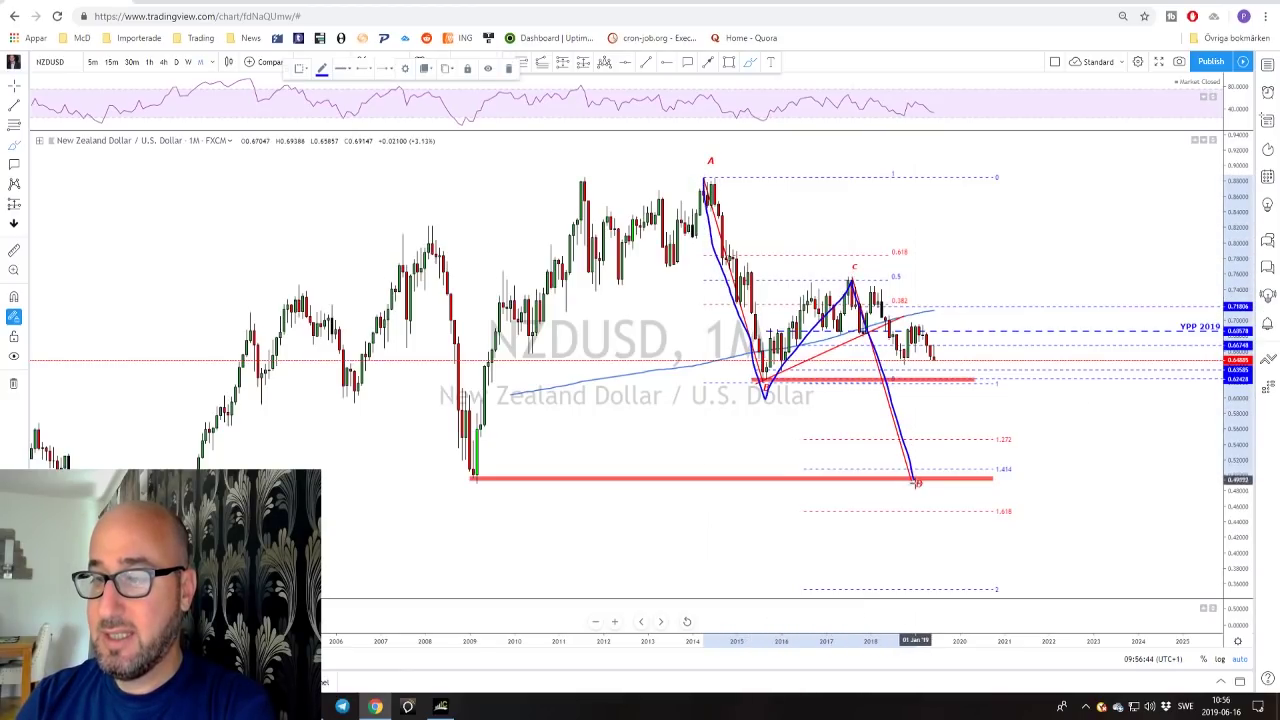
left_click_drag(918, 474, 910, 469)
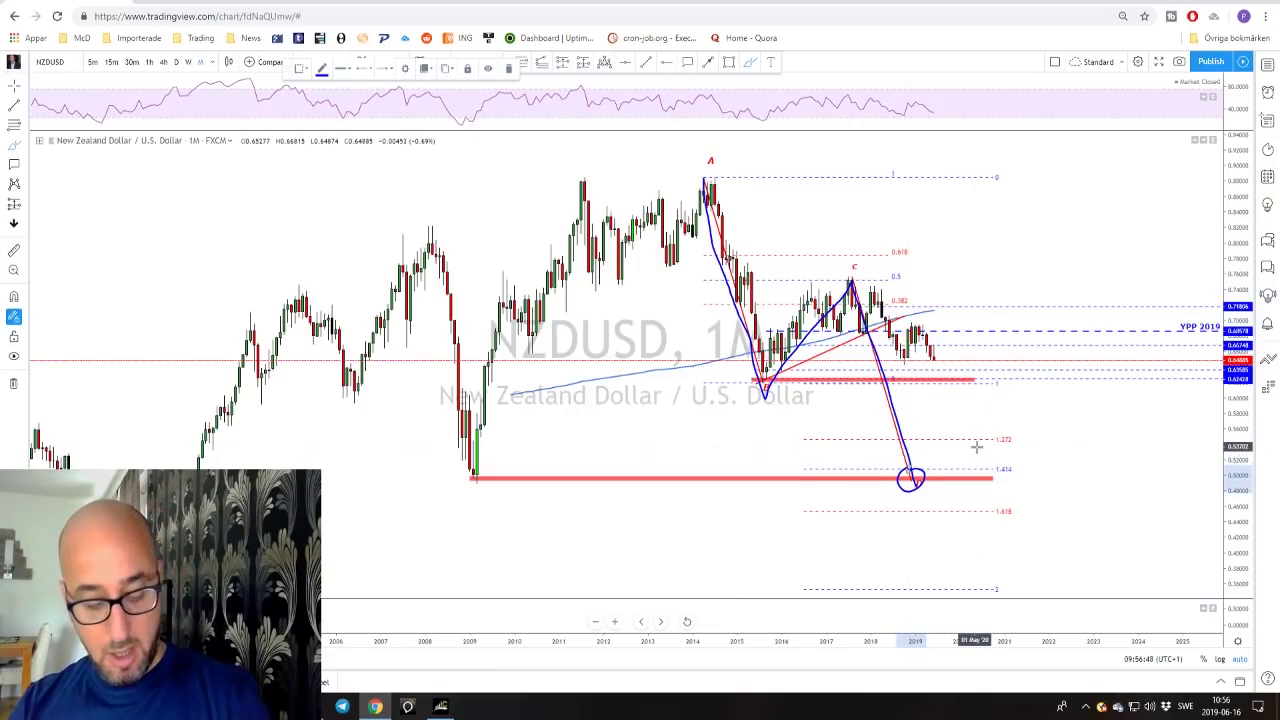
key("ctrl+z")
key("ctrl+z")
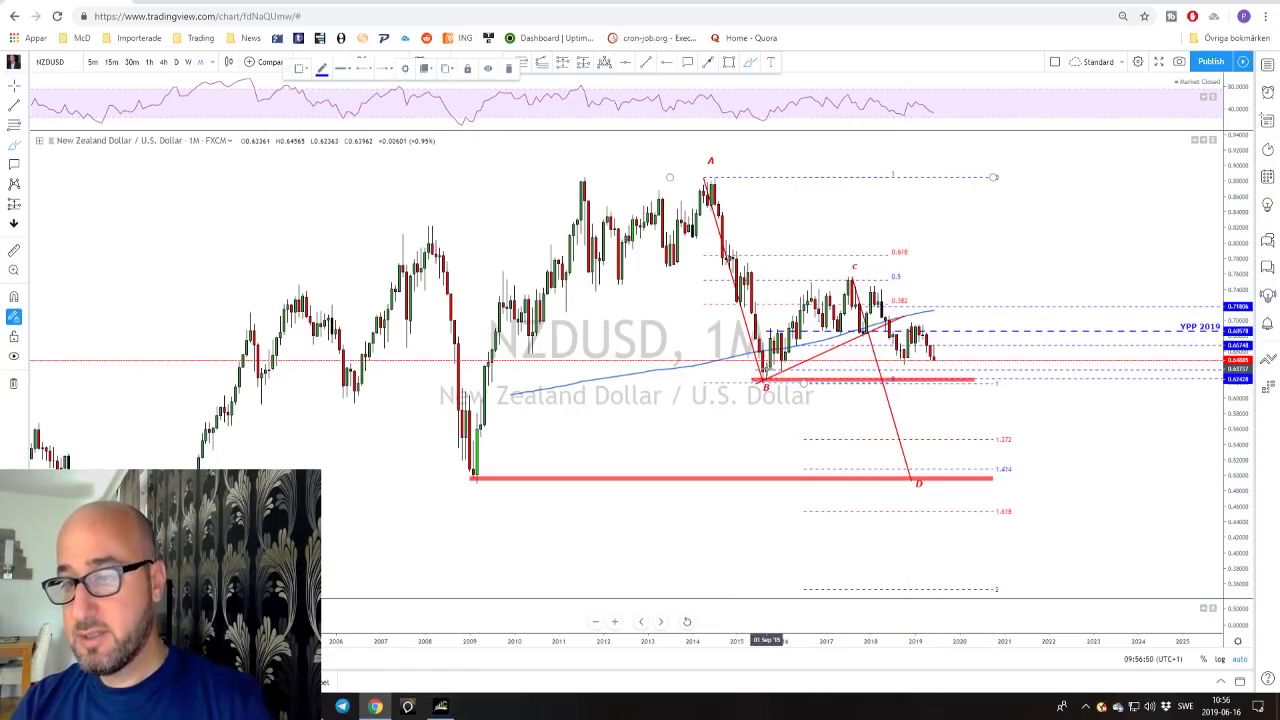
- Circle the low at point B, sketch a bearish path from early 2018 through support to about 0.575, and remove both drawings
left_click_drag(755, 372, 775, 375)
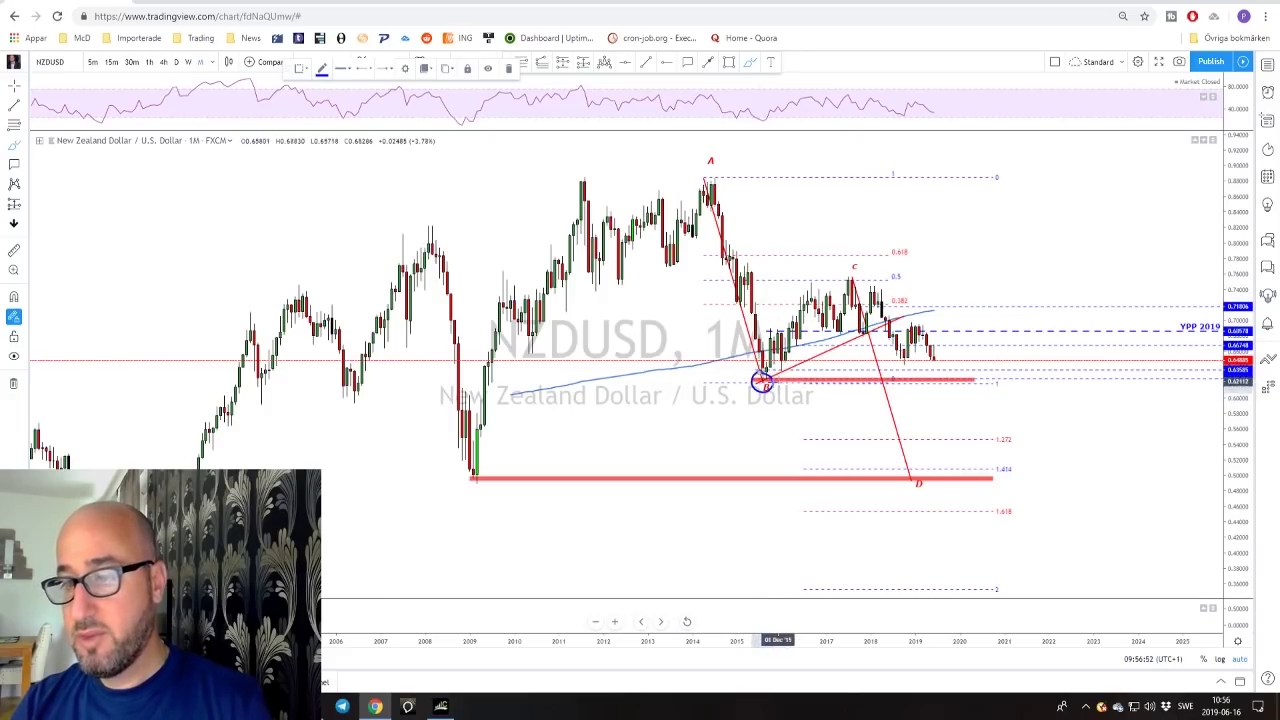
key("ctrl+z")
scroll(890, 390, "up", 2)
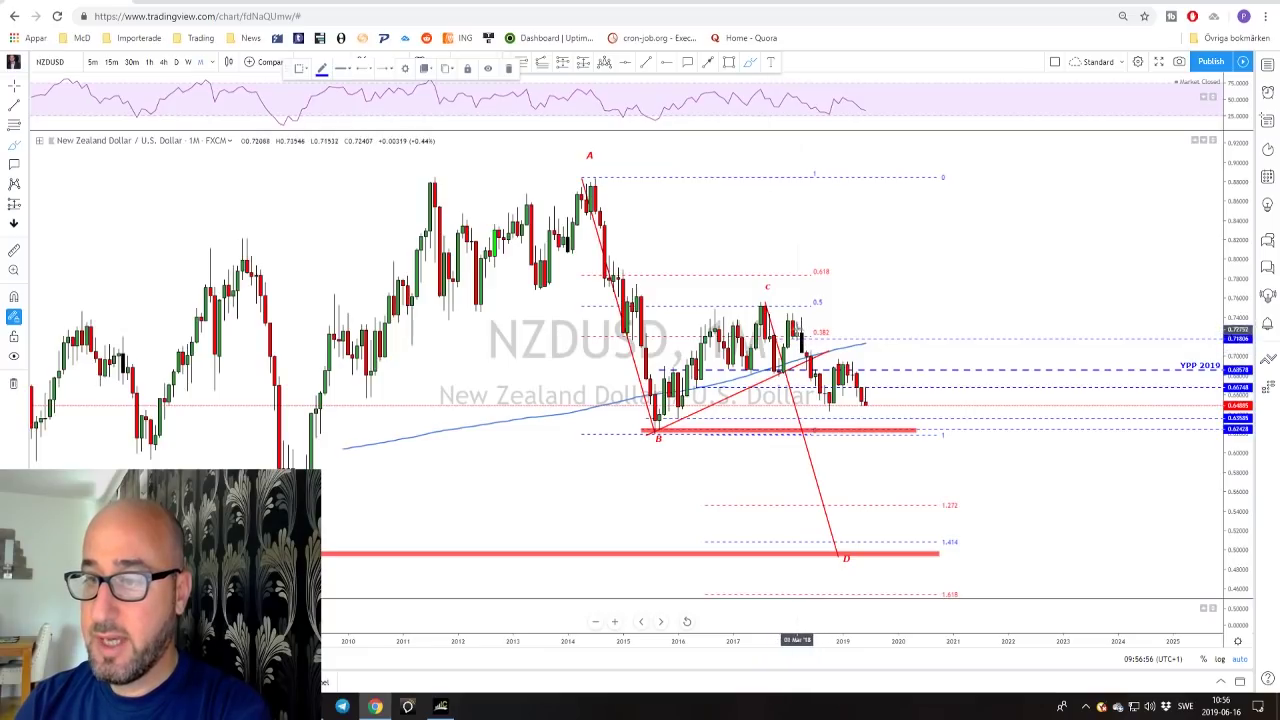
left_click_drag(792, 320, 843, 424)
left_click_drag(845, 368, 903, 475)
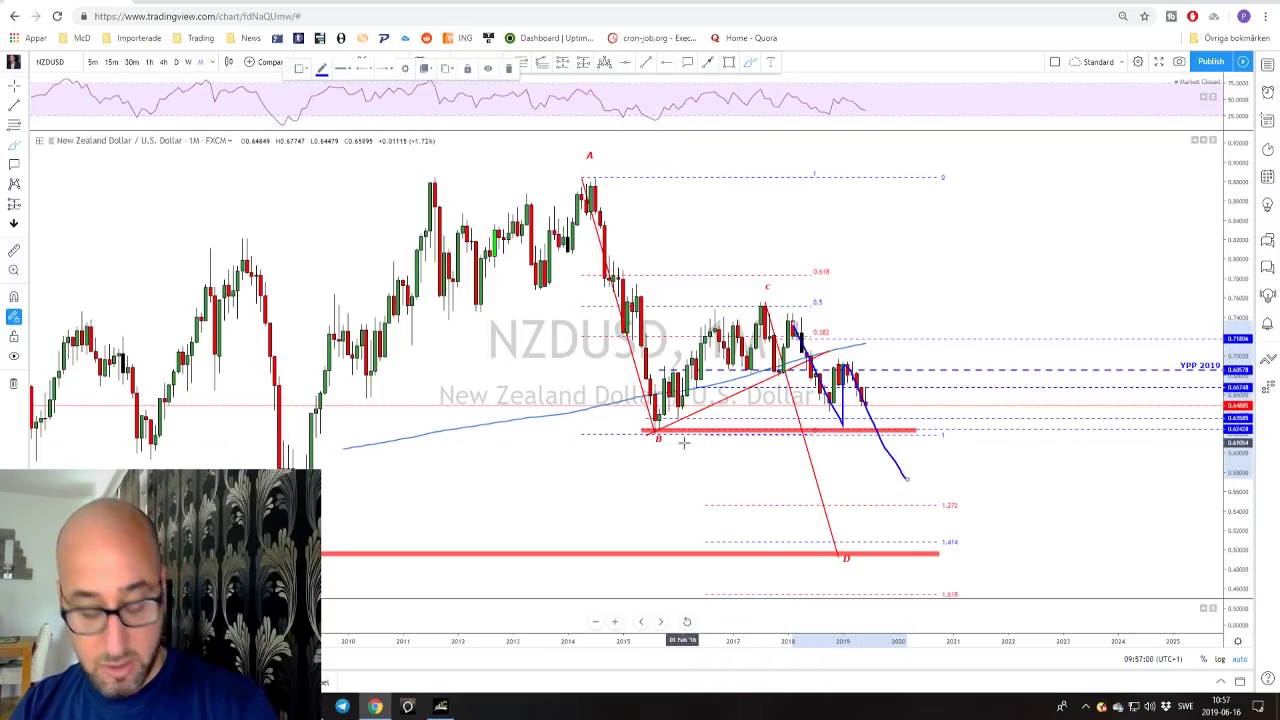
key("Delete")
- Mark the two 2017 lows at the YPP 2019 level, the 2019 rejection down to support near 0.62, and the 2015 low at B
left_click_drag(536, 450, 780, 457)
left_click_drag(983, 405, 938, 404)
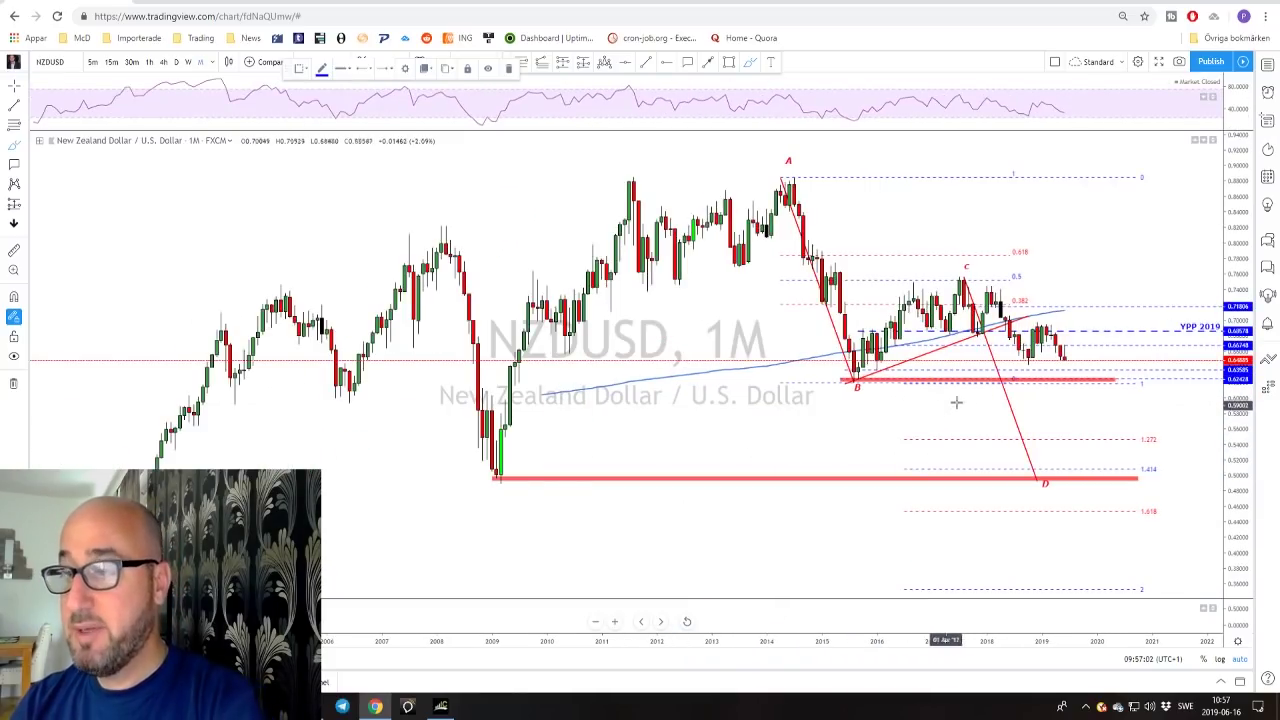
scroll(1016, 365, "up", 1)
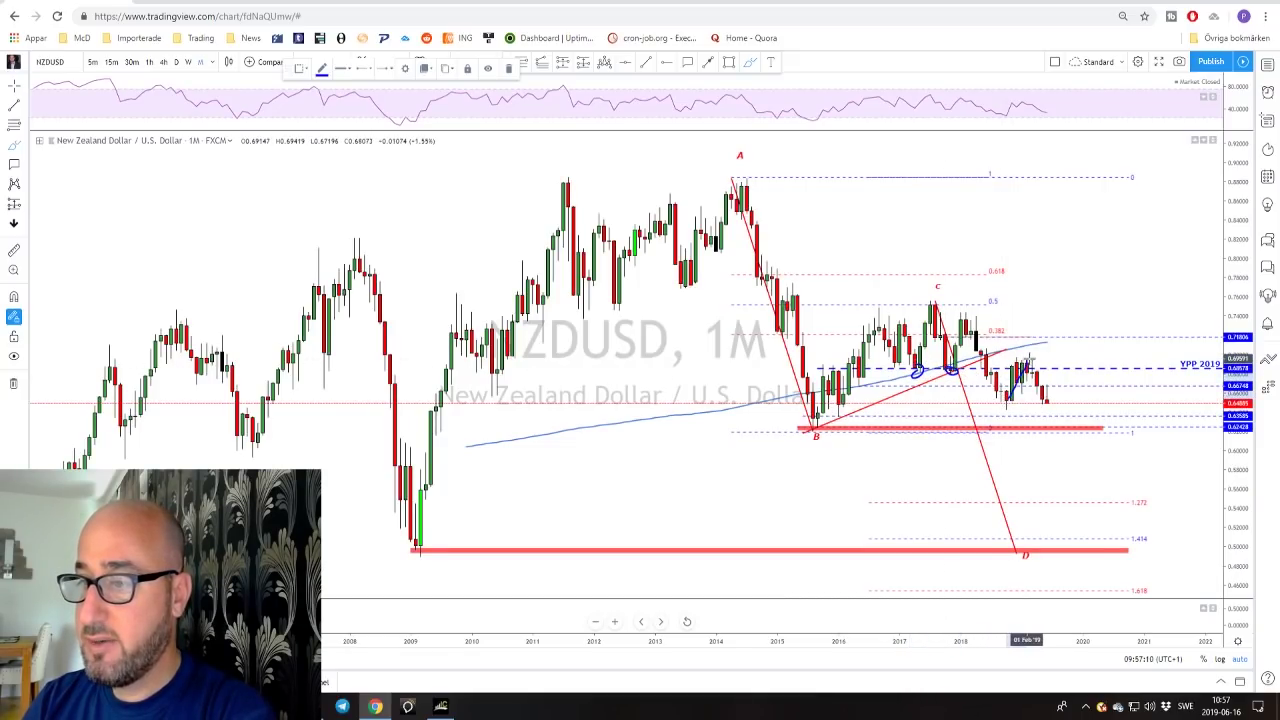
left_click_drag(1032, 358, 1048, 386)
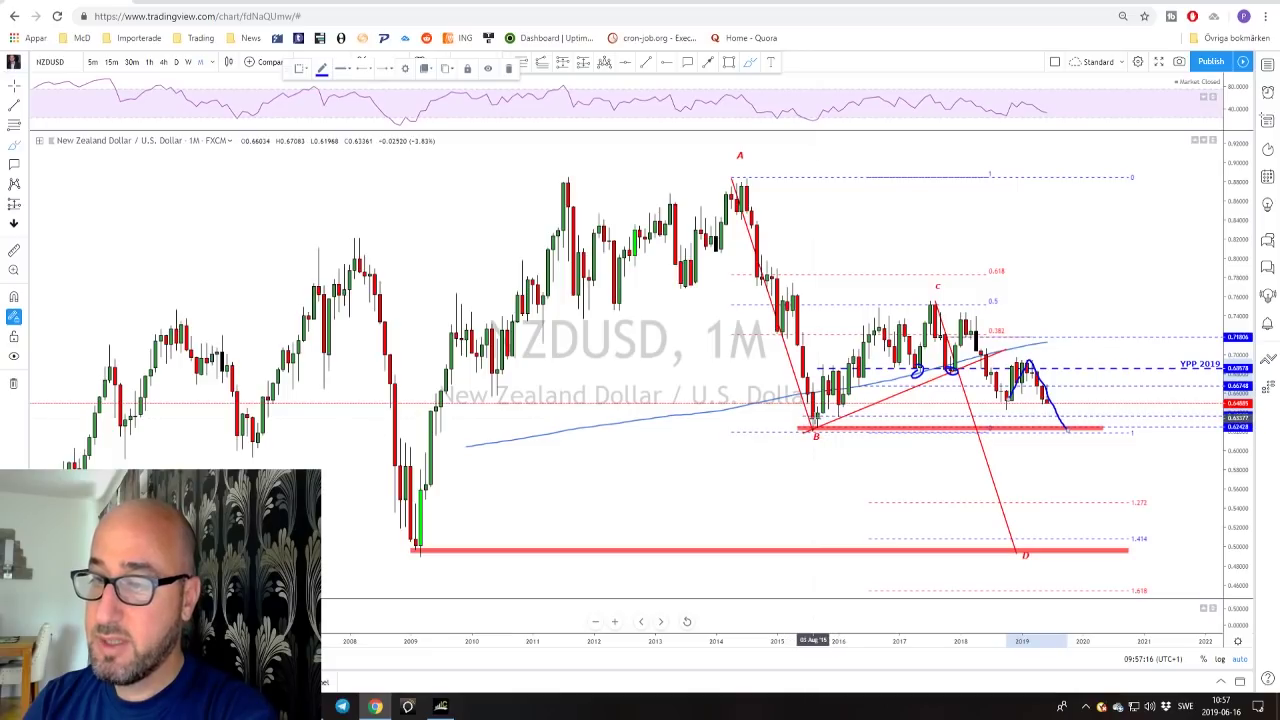
left_click_drag(814, 423, 808, 423)
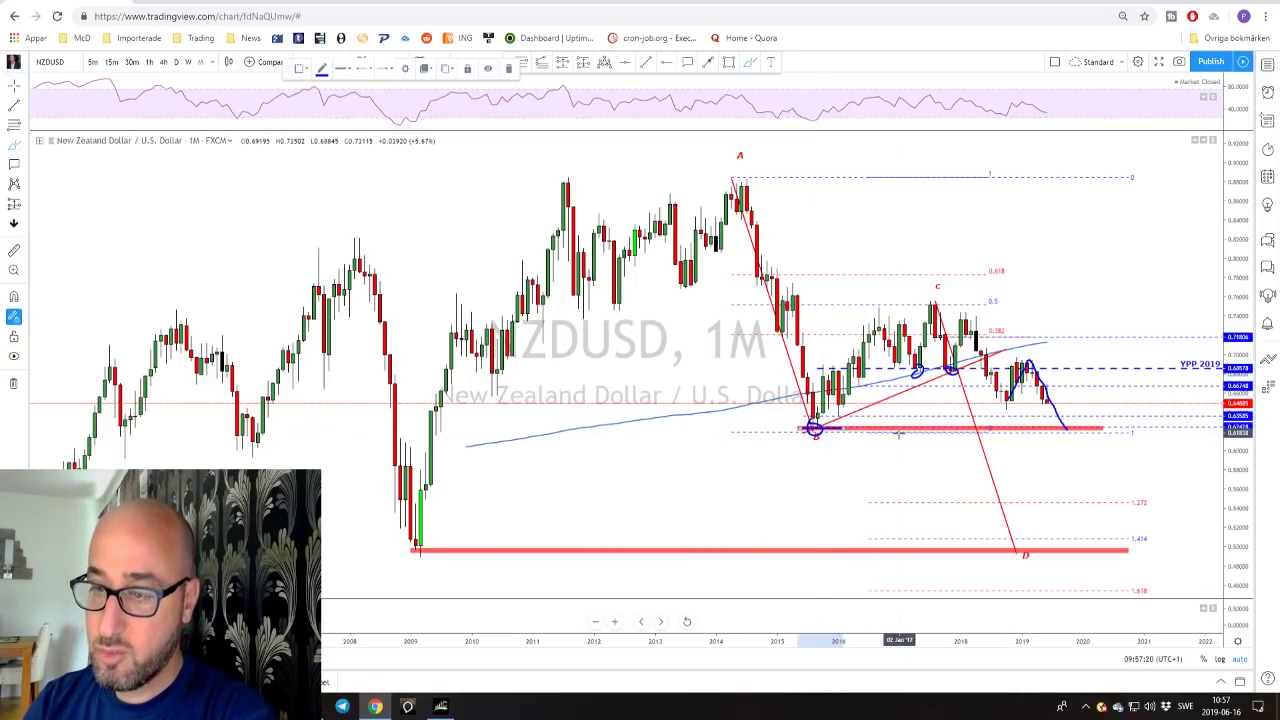
- Switch to the weekly chart, circle the late-April 2019 candle near 0.663, and draw a brush line along the level near 0.6675
left_click(187, 62)
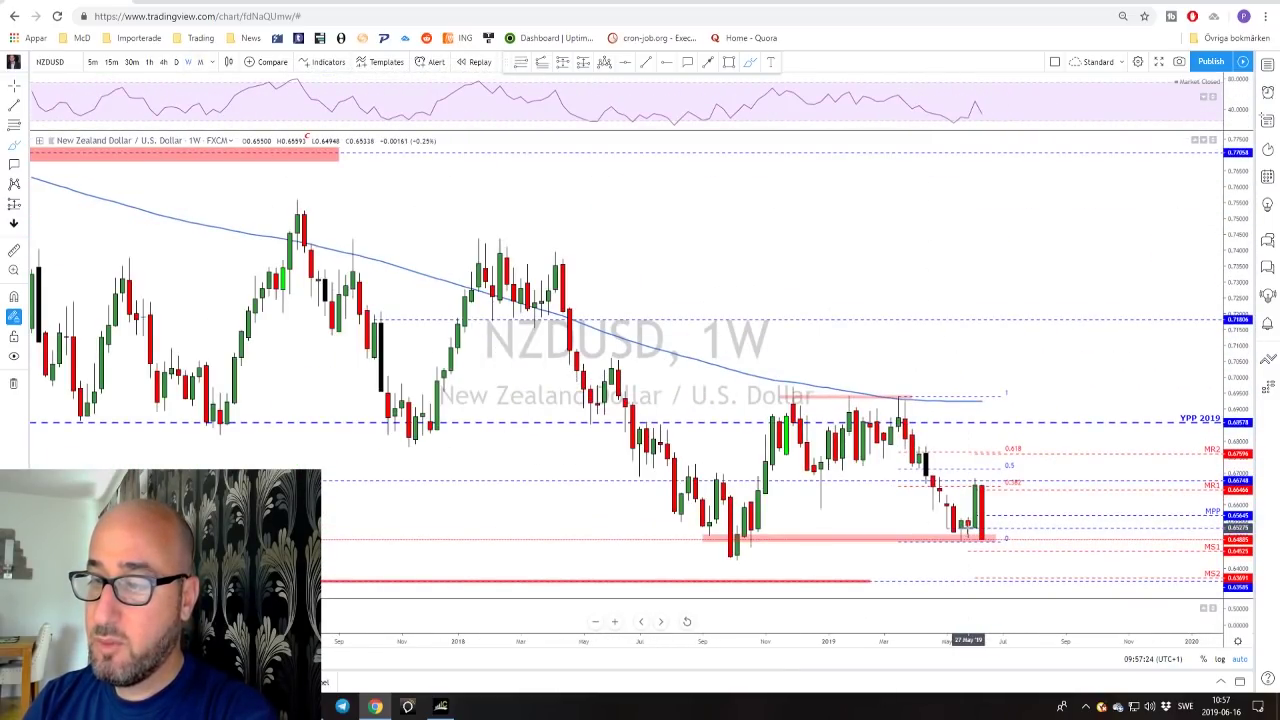
left_click(938, 495)
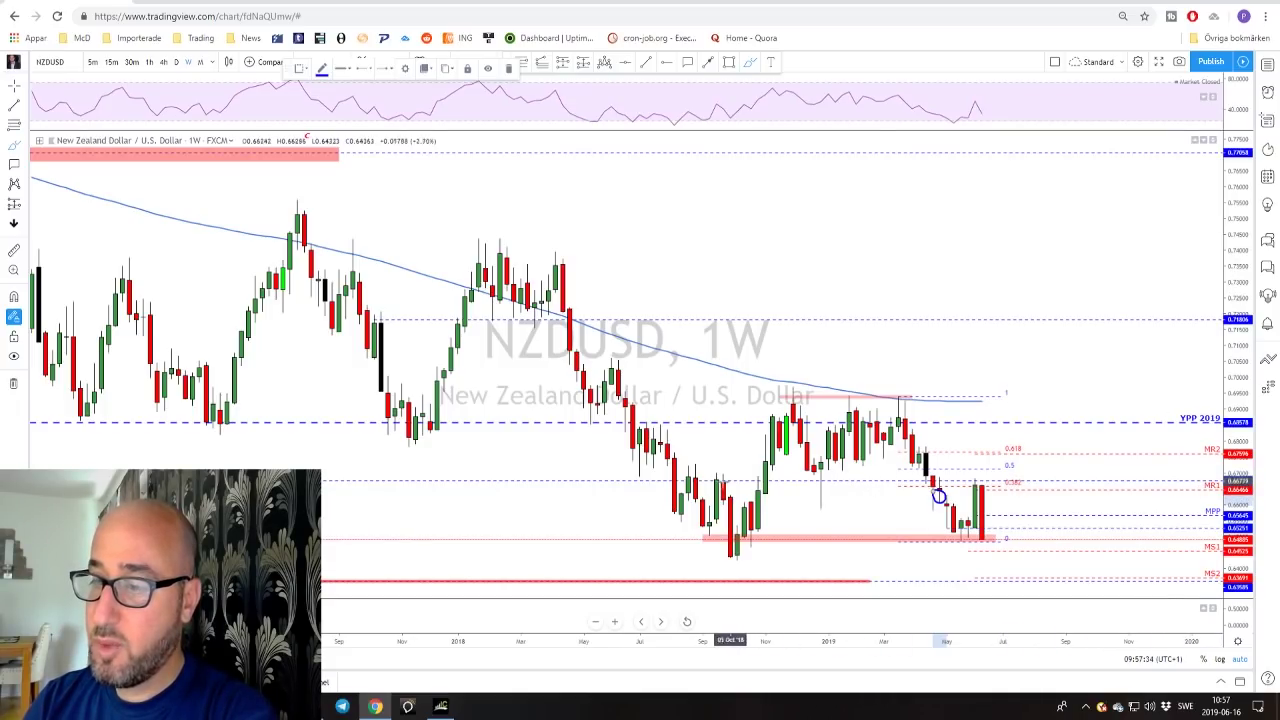
left_click_drag(690, 482, 945, 482)
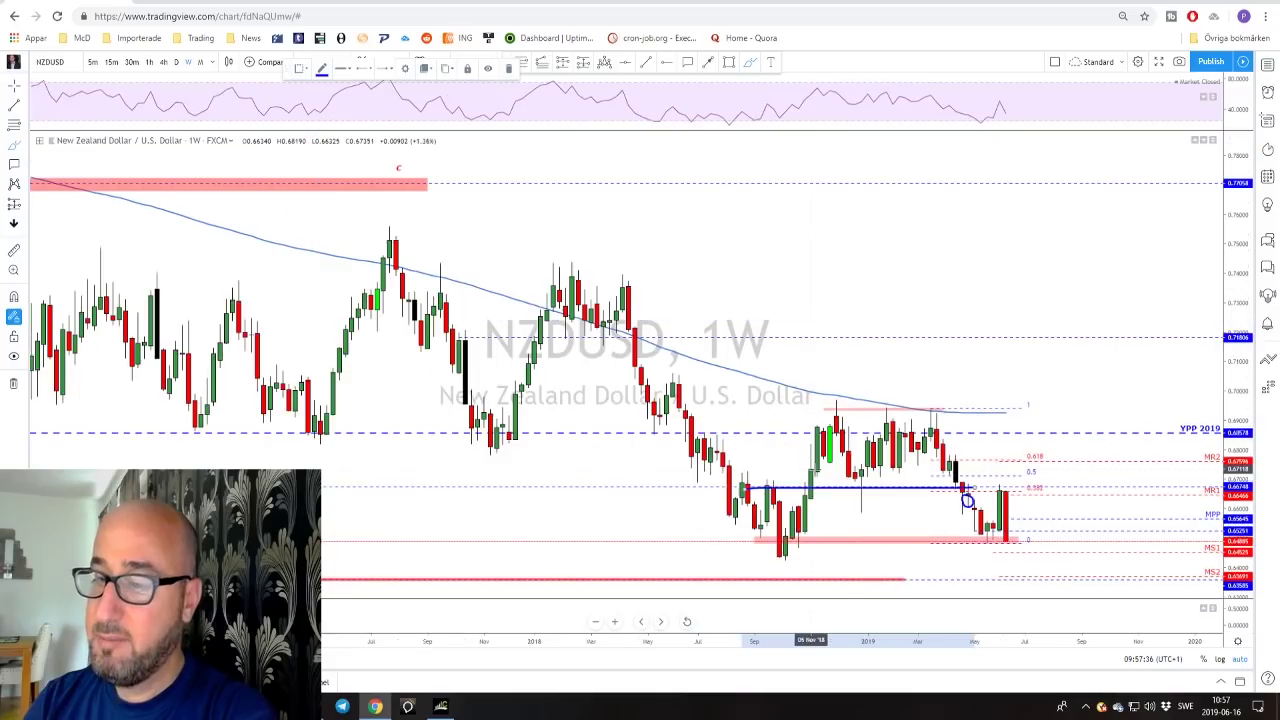
- Underline the weekly lows of June 2019, October 2018 and early 2016 with short brush strokes, and clear them
scroll(990, 545, "down", 1)
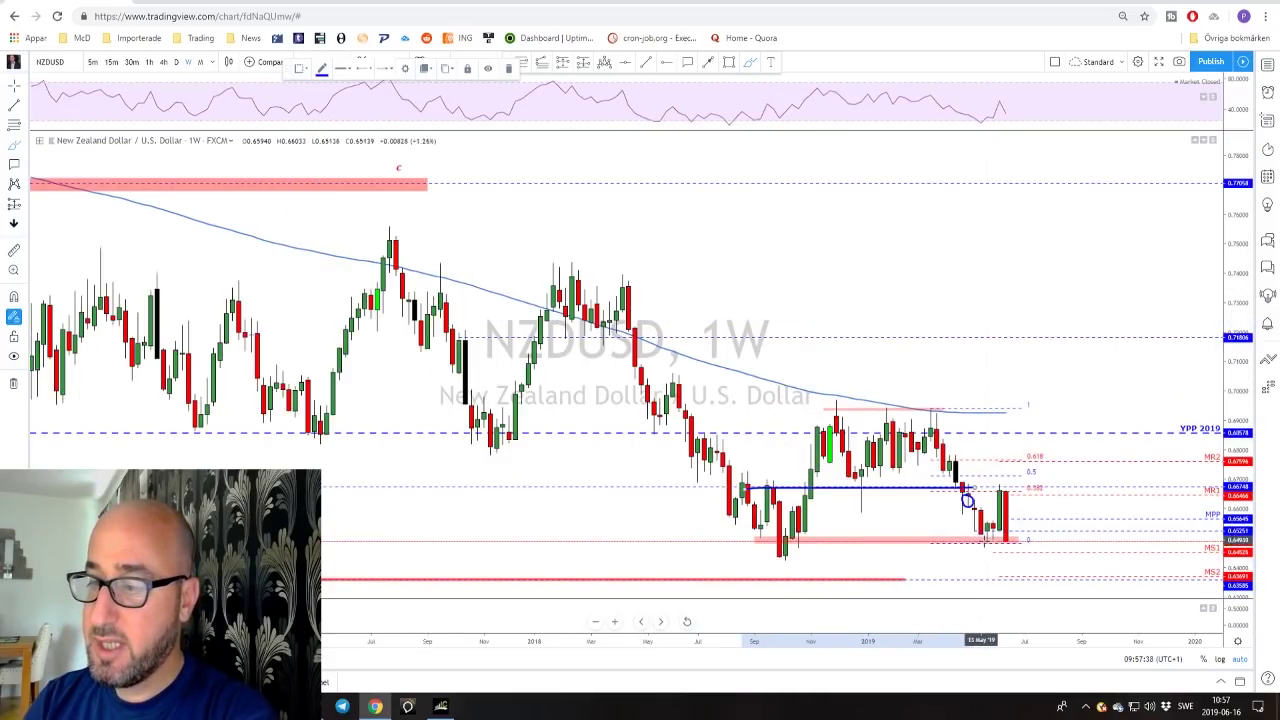
left_click_drag(986, 542, 1006, 540)
scroll(818, 557, "down", 2)
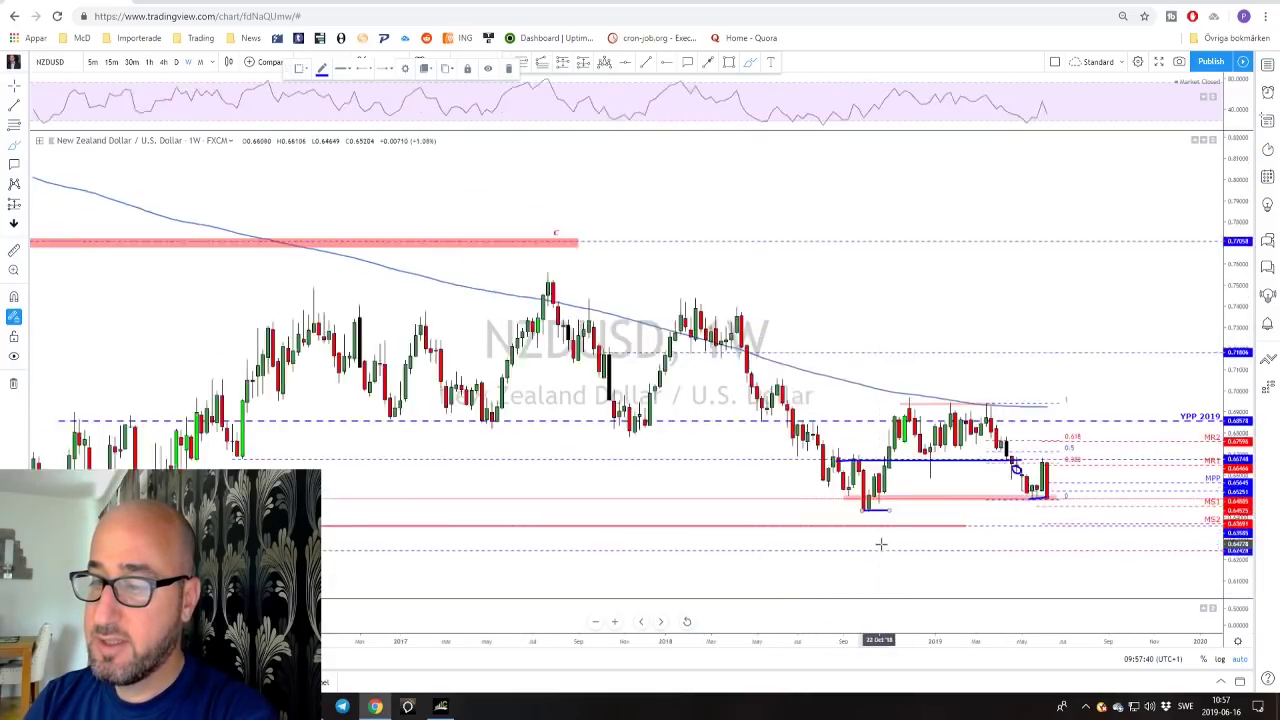
left_click_drag(338, 537, 375, 537)
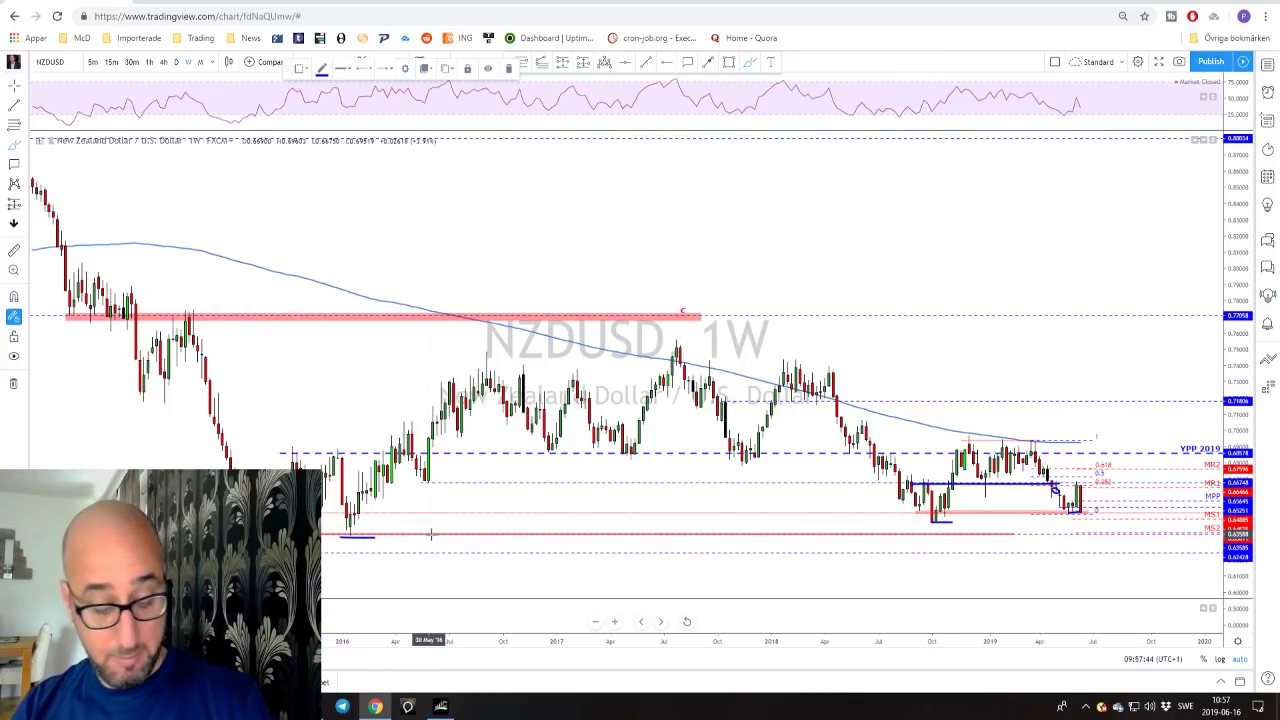
scroll(509, 474, "up", 2)
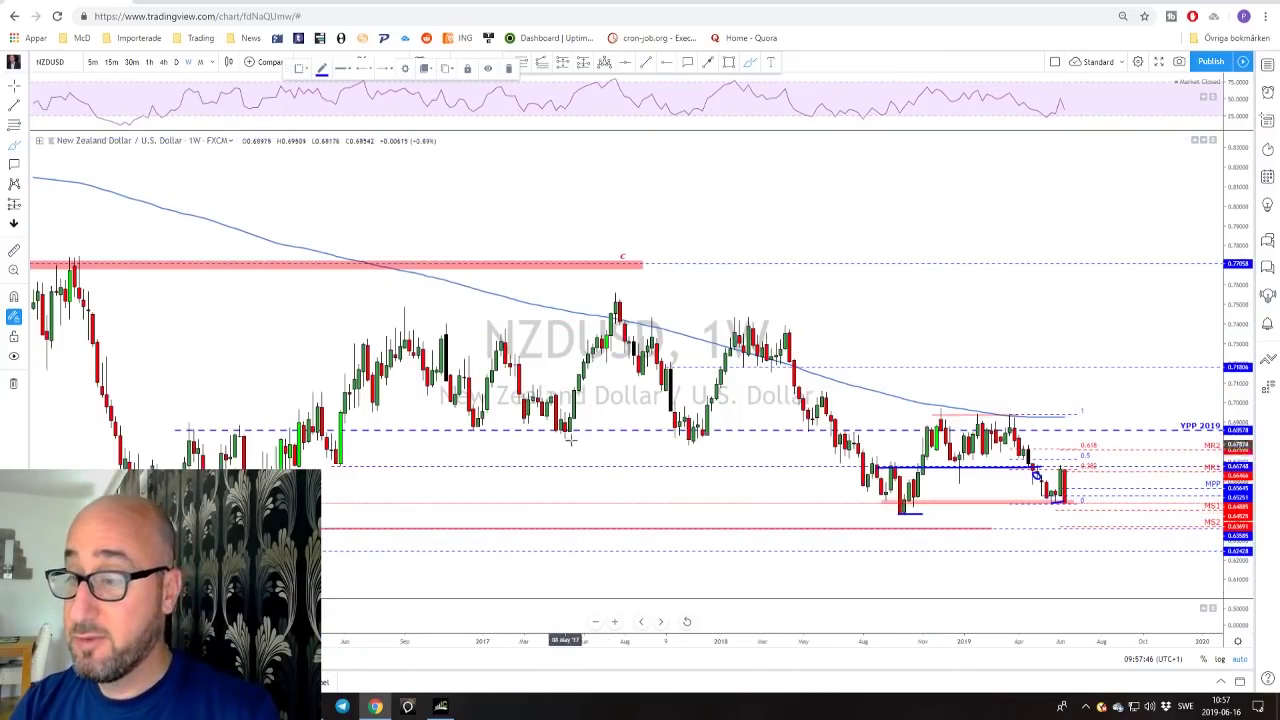
scroll(872, 444, "up", 2)
scroll(874, 446, "up", 1)
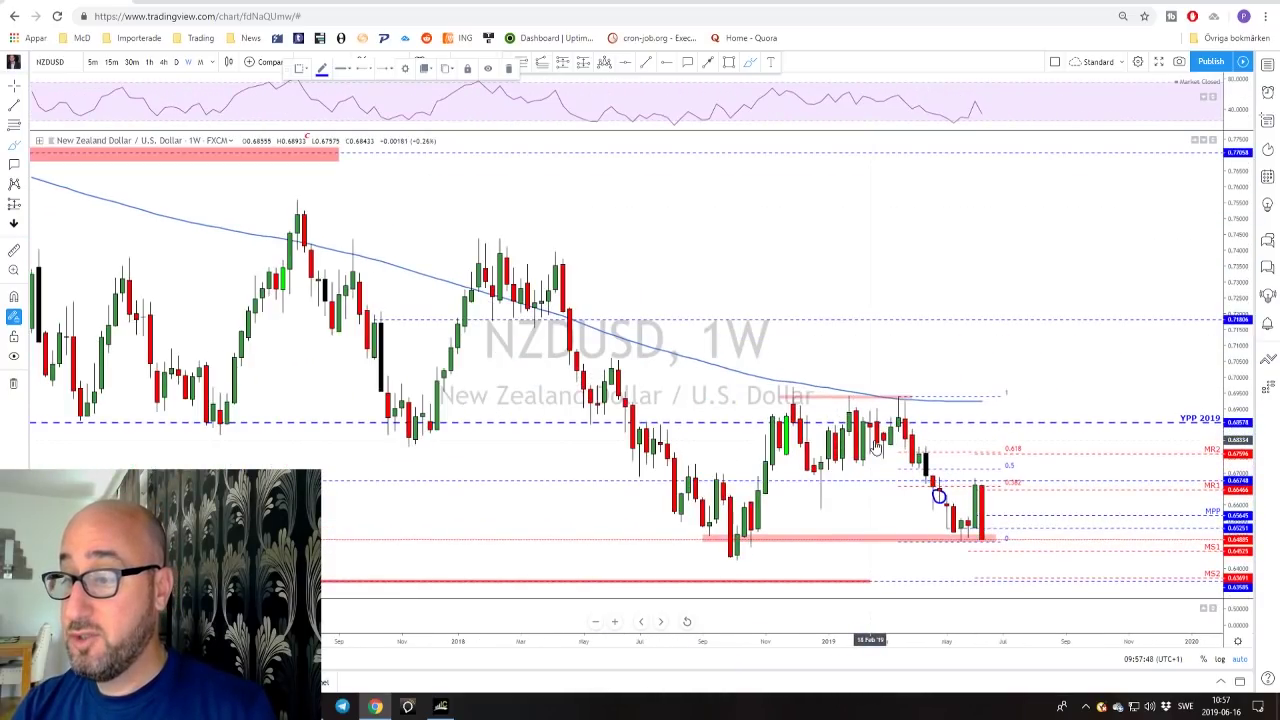
- Switch to the daily chart, circle the late-May 2019 low, underline the October 2018 low, and remove the marks
left_click(176, 62)
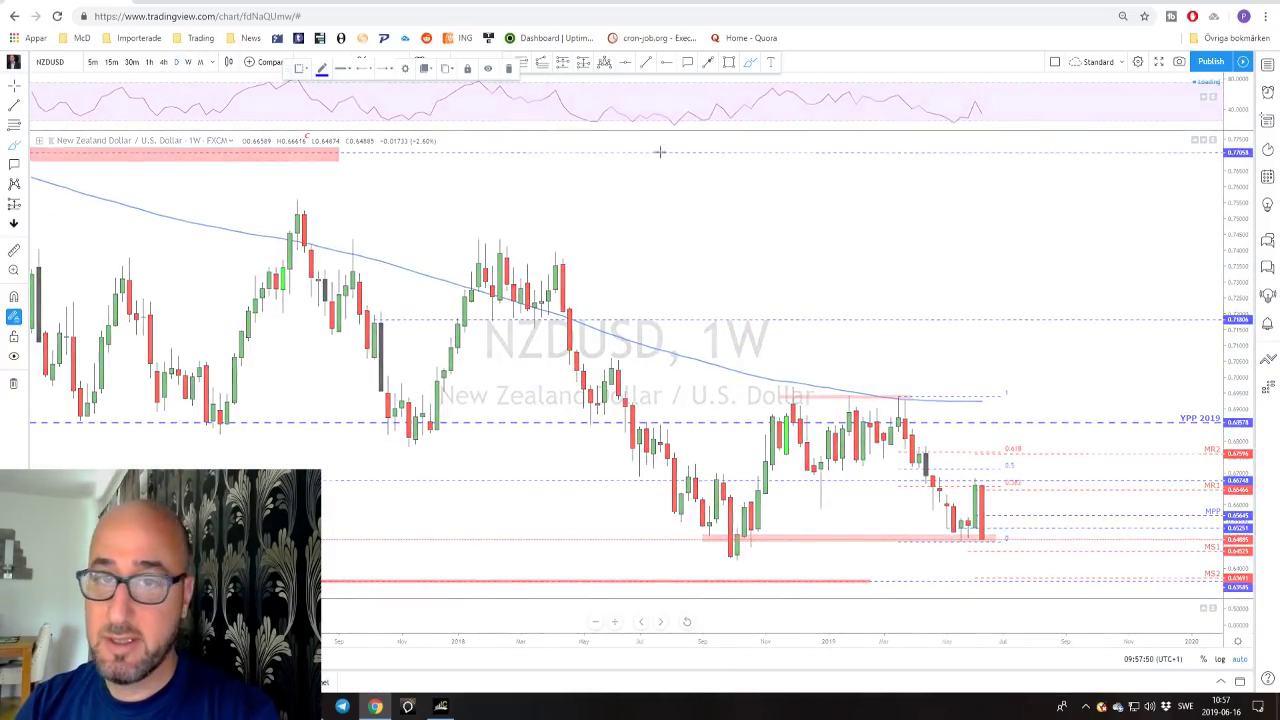
scroll(851, 208, "down", 2)
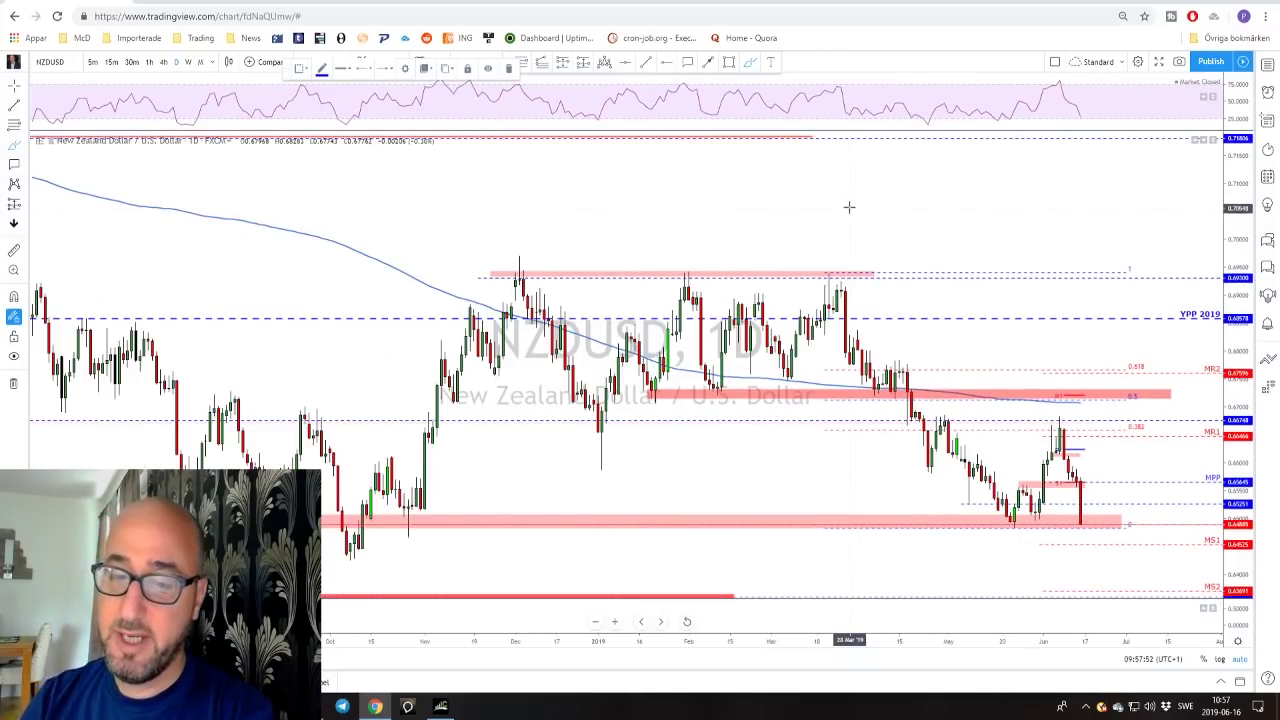
left_click_drag(1009, 523, 1012, 522)
left_click_drag(348, 559, 396, 558)
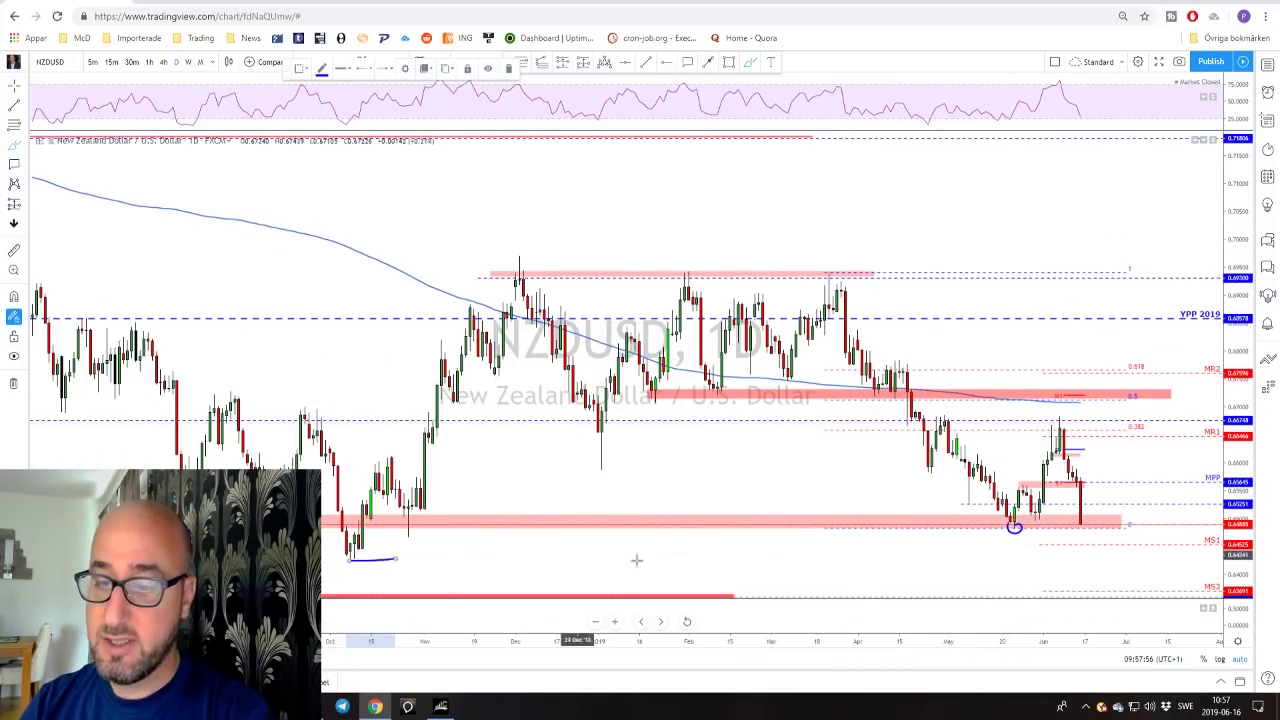
key("Delete")
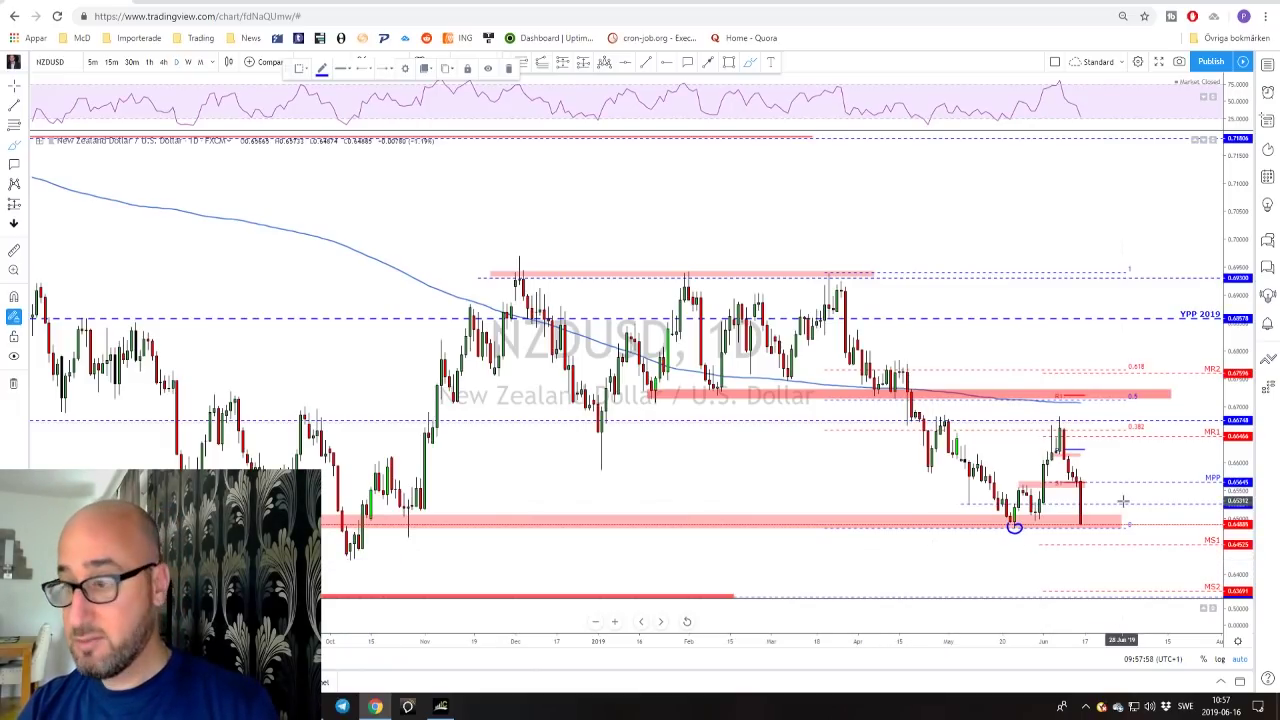
scroll(1100, 492, "up", 1)
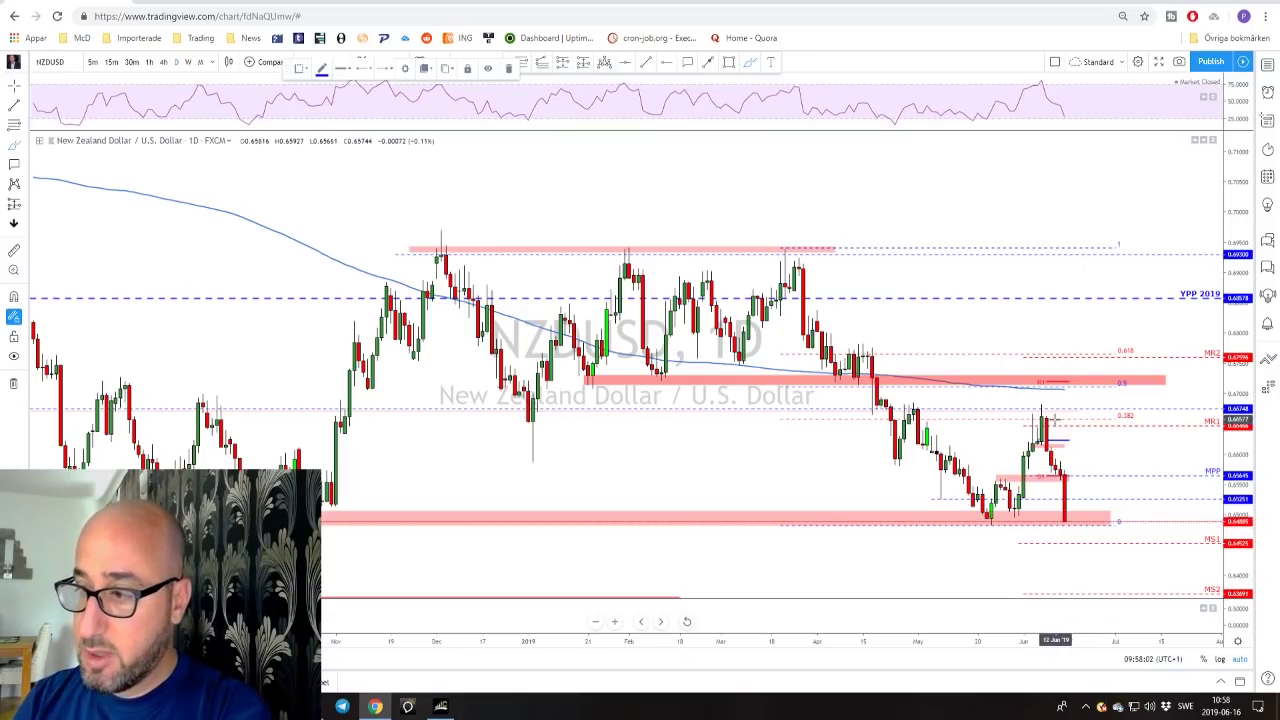
- Circle the June decline and trace the full rise and fall of the June swing with the brush, and undo all strokes
mouse_move(1042, 421)
left_mouse_down()
mouse_move(1063, 523)
mouse_move(1080, 440)
mouse_move(1083, 465)
left_mouse_up()
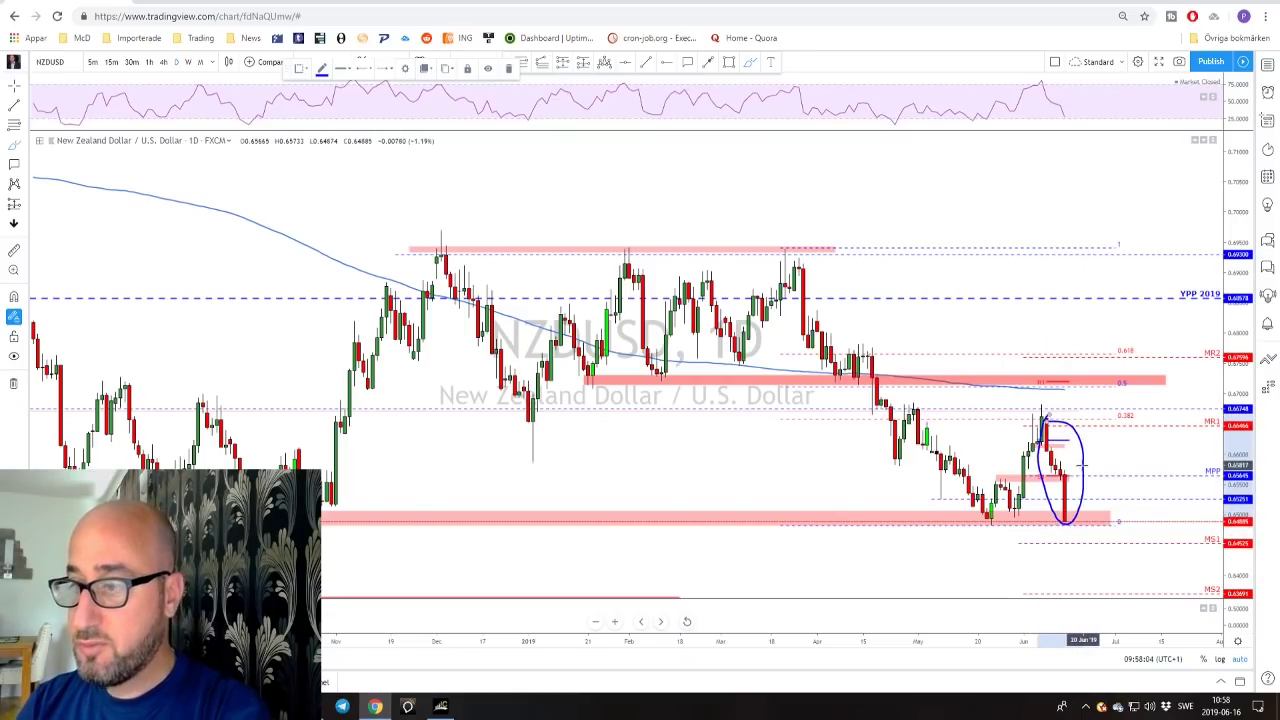
key("ctrl+z")
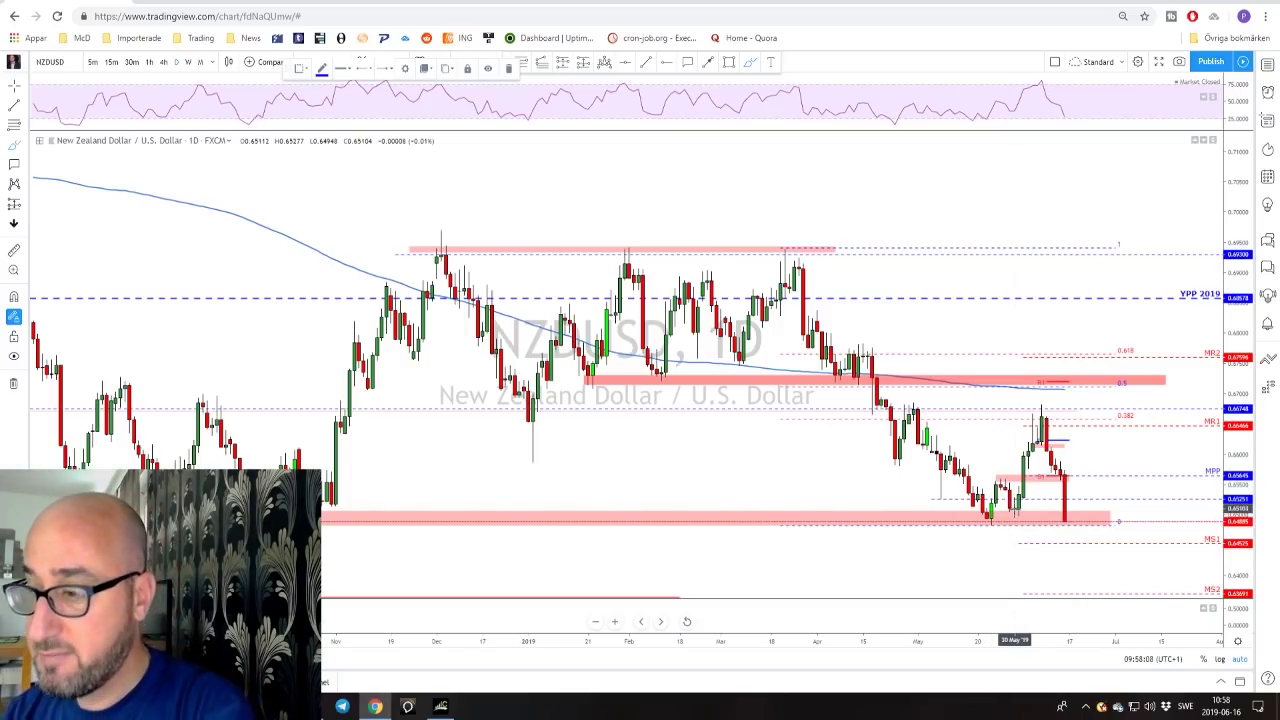
mouse_move(1030, 402)
left_mouse_down()
mouse_move(1016, 480)
mouse_move(1025, 524)
mouse_move(1088, 466)
mouse_move(1030, 400)
mouse_move(1042, 398)
left_mouse_up()
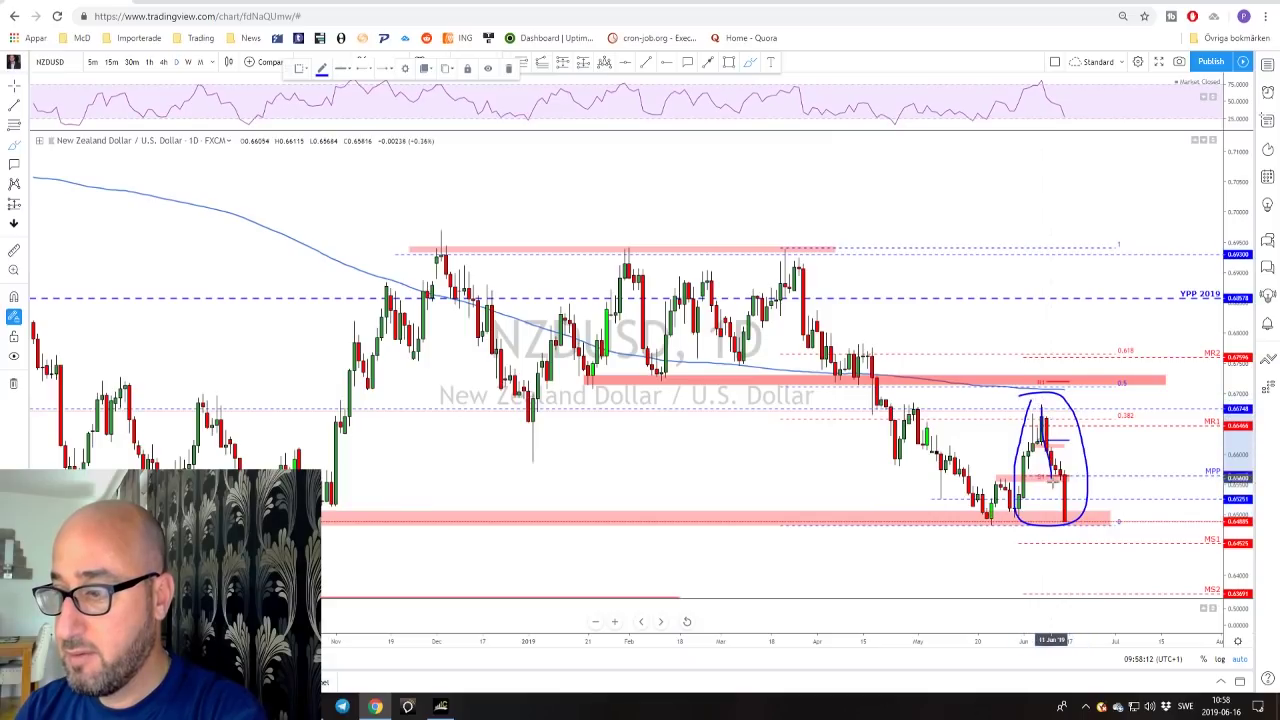
mouse_move(1053, 482)
left_mouse_down()
mouse_move(1060, 533)
mouse_move(1011, 476)
mouse_move(1036, 402)
mouse_move(1075, 522)
left_mouse_up()
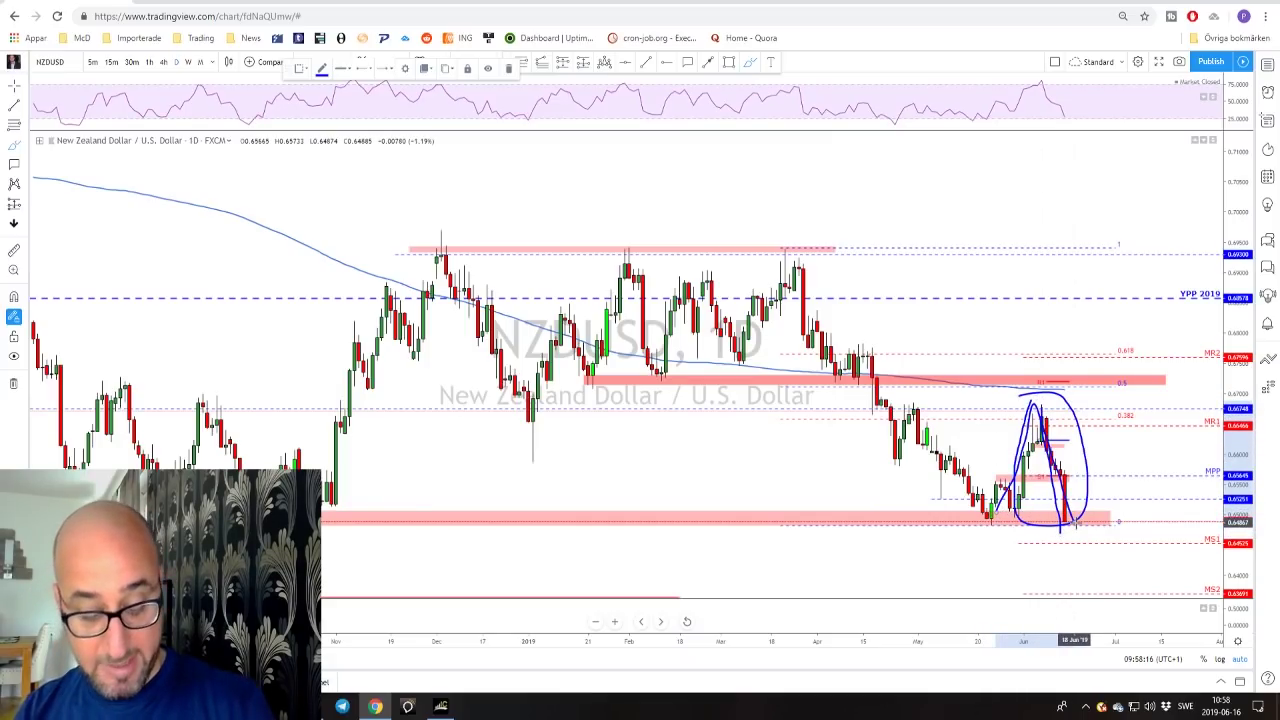
key("ctrl+z")
key("ctrl+z")
key("ctrl+z")
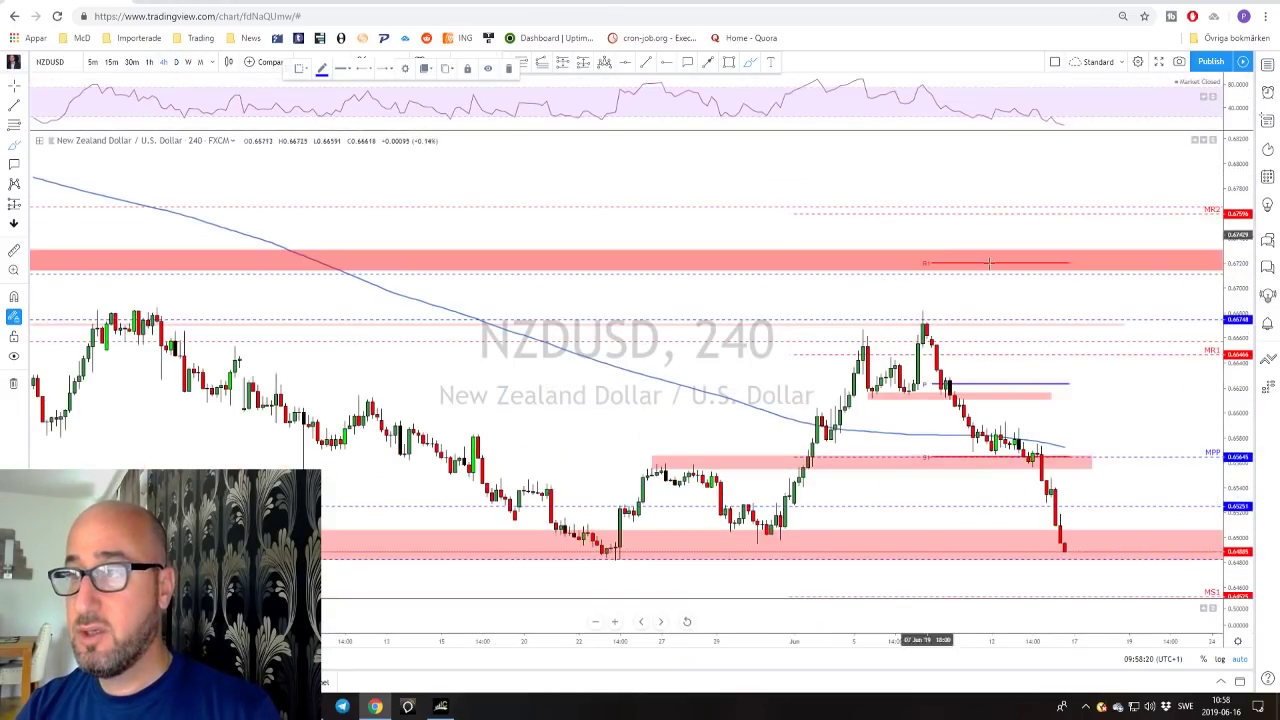
- Sketch a rebound path on the 4-hour chart from the support near 0.649 up to the MPP level, and circle the target there
scroll(1026, 369, "down", 2)
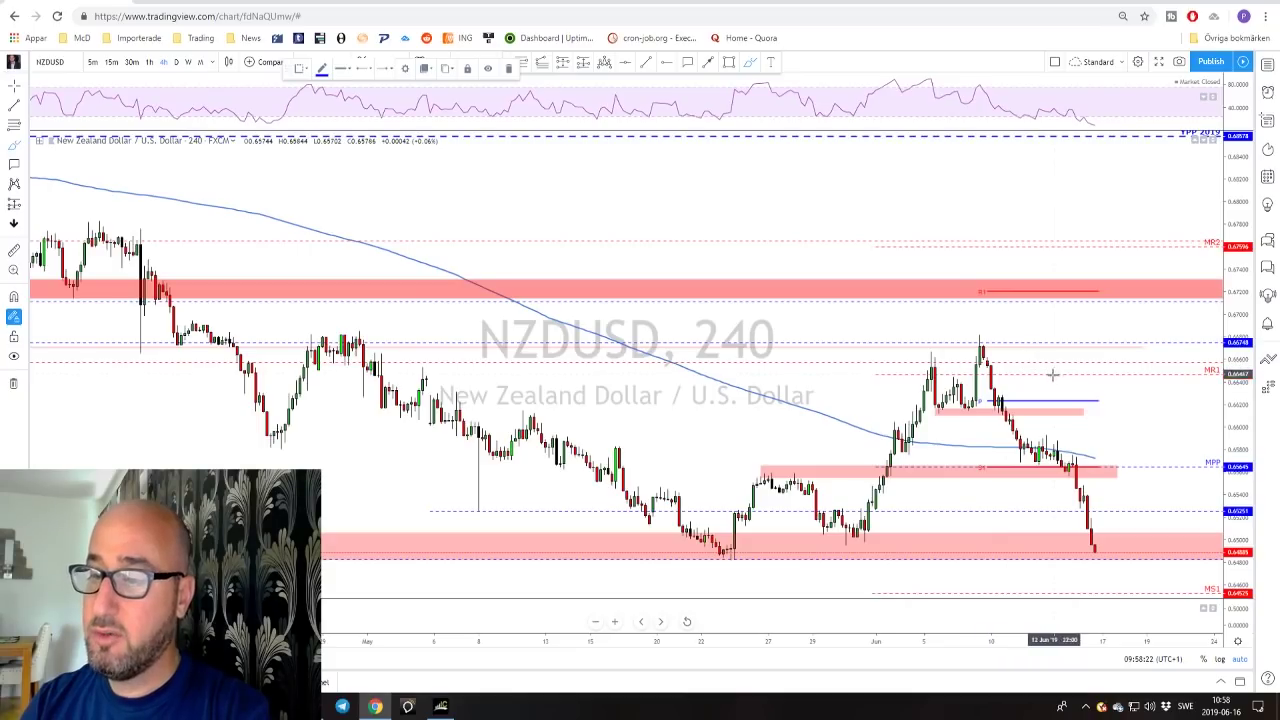
scroll(757, 563, "down", 1)
scroll(989, 551, "up", 2)
scroll(988, 551, "up", 1)
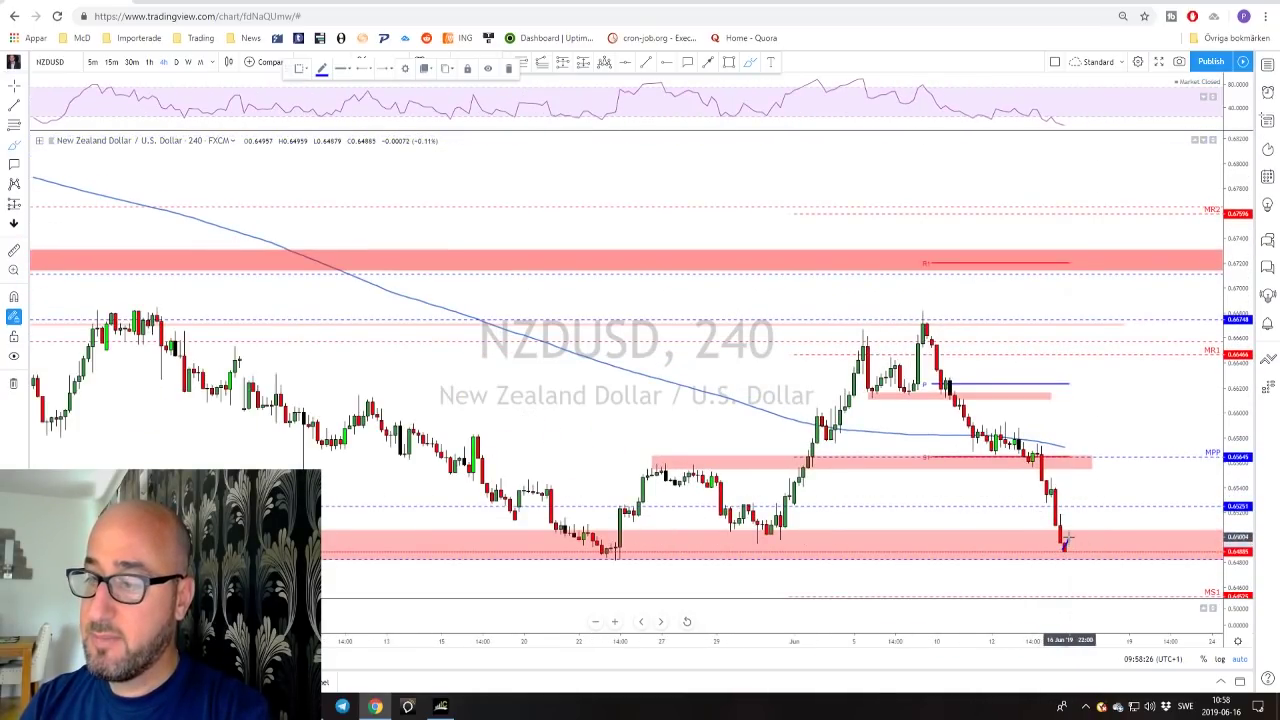
left_click_drag(1065, 545, 1113, 463)
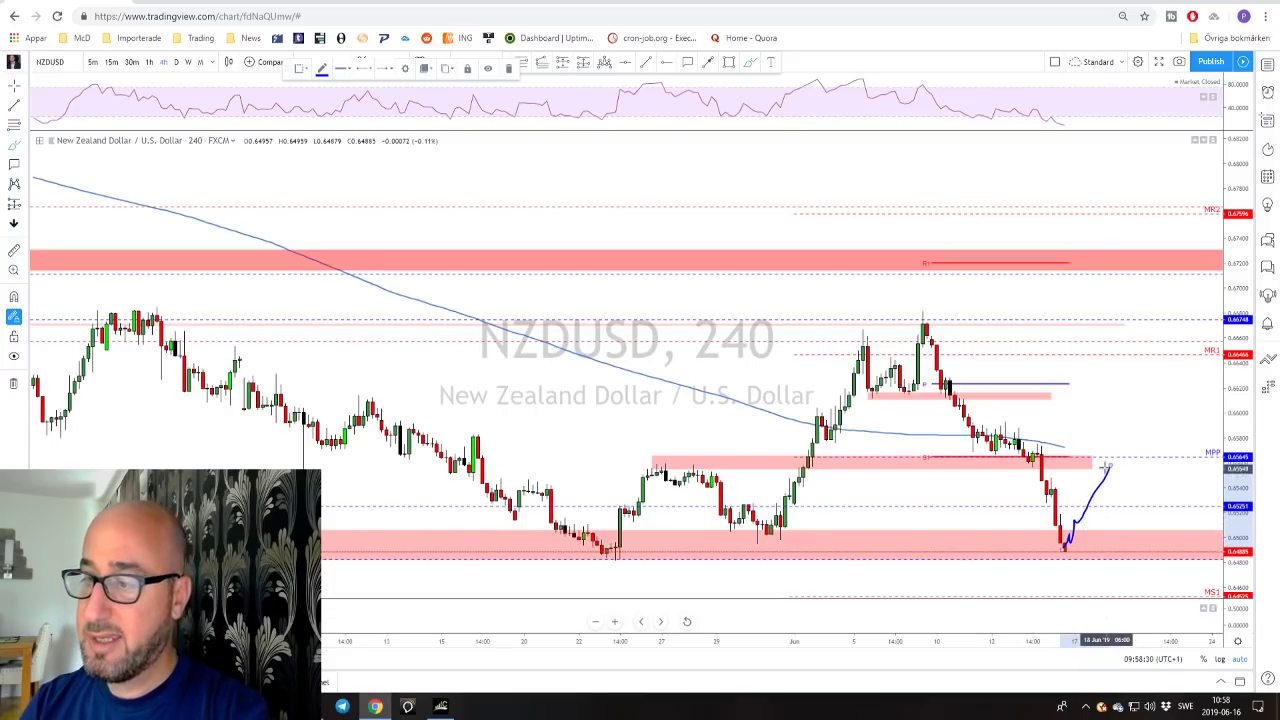
left_click_drag(1098, 447, 1097, 450)
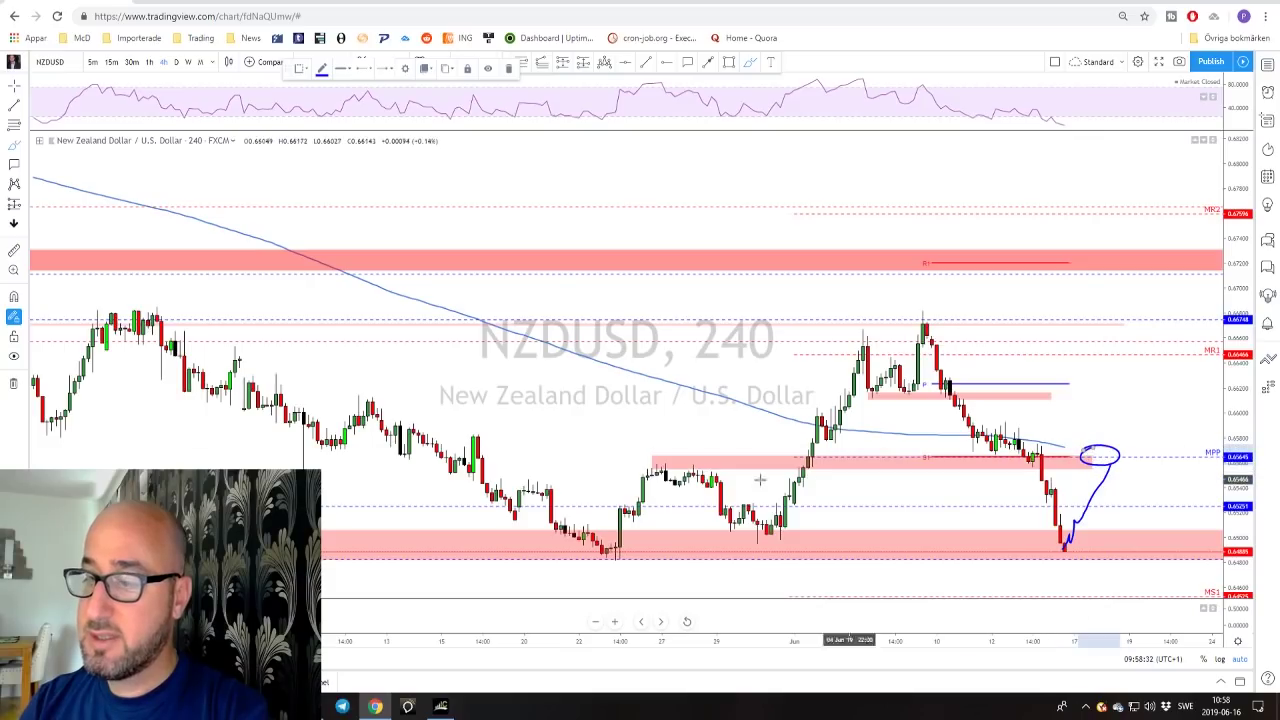
- Circle the late-May highs at the resistance zone, sketch a drop from the MPP level back to support, and undo all strokes
left_click_drag(686, 455, 662, 458)
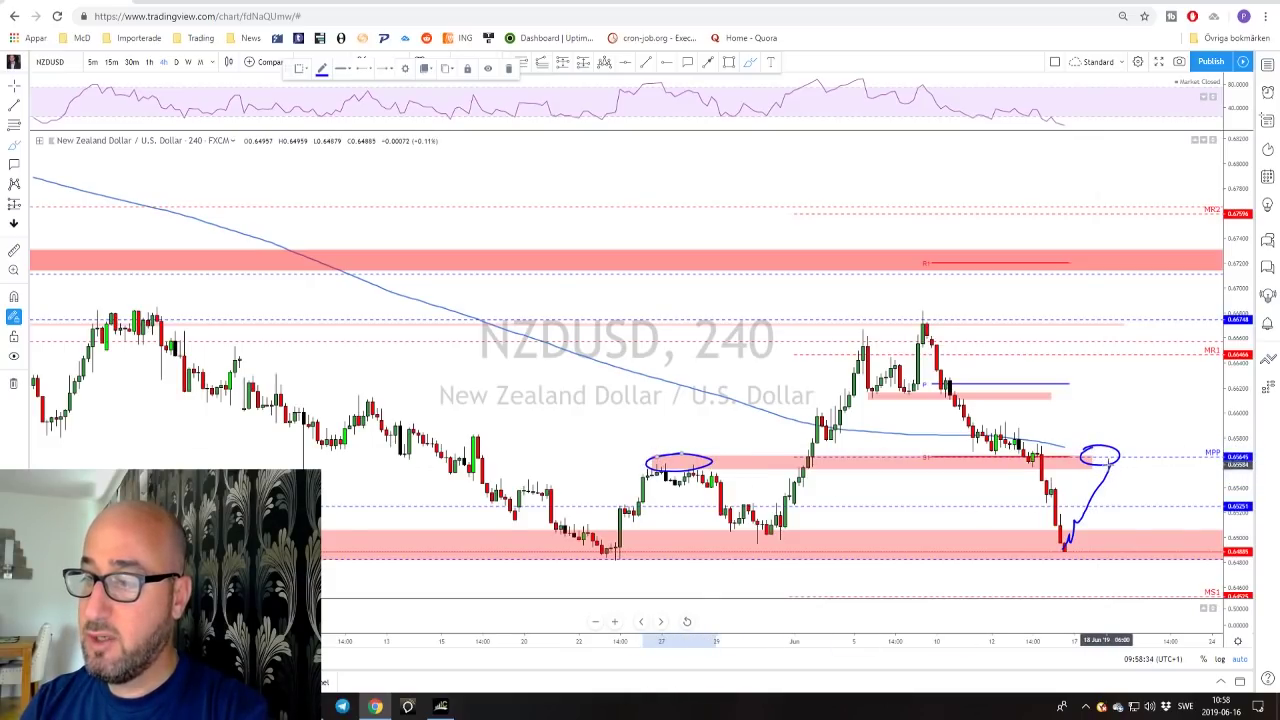
left_click_drag(1106, 463, 1146, 550)
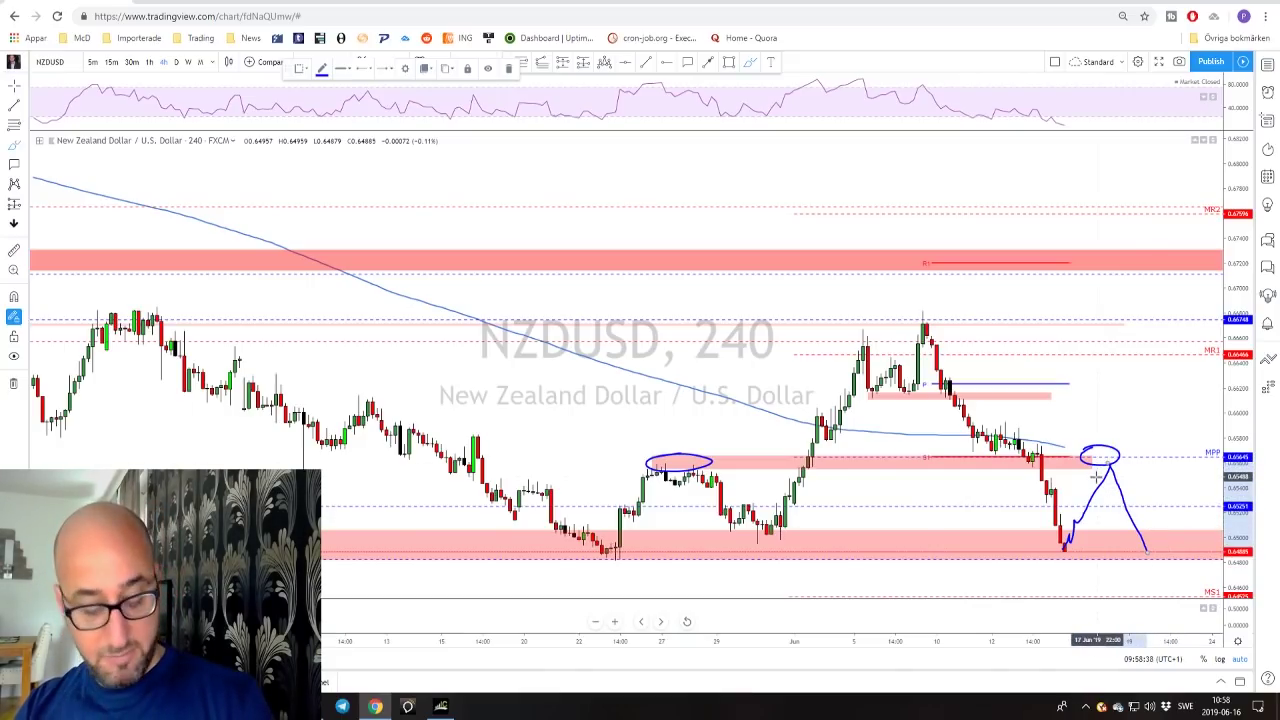
key("ctrl+z")
key("ctrl+z")
key("ctrl+z")
key("ctrl+z")
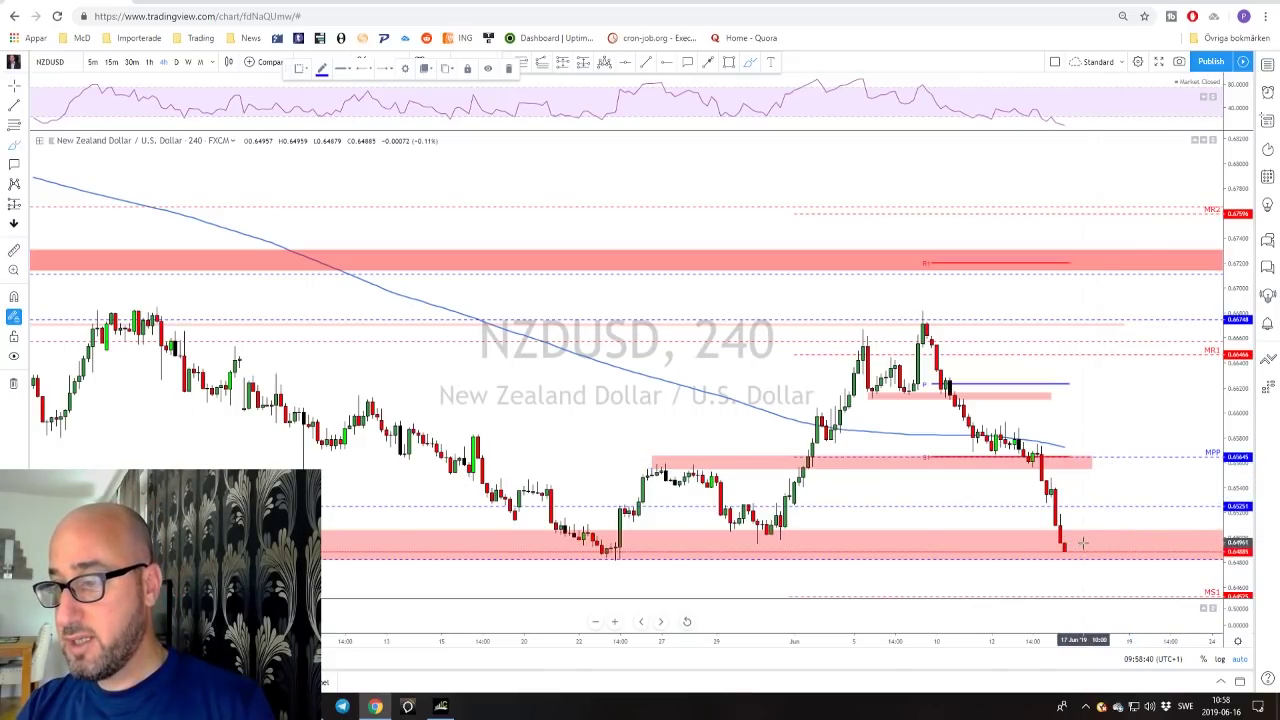
- Sketch a rebound from support to the 0.66748 level, trace the June rise, fall and projected rebound as one path, and undo each stroke
mouse_move(1065, 548)
left_mouse_down()
mouse_move(1088, 436)
mouse_move(1094, 452)
mouse_move(1143, 320)
left_mouse_up()
key("ctrl+z")
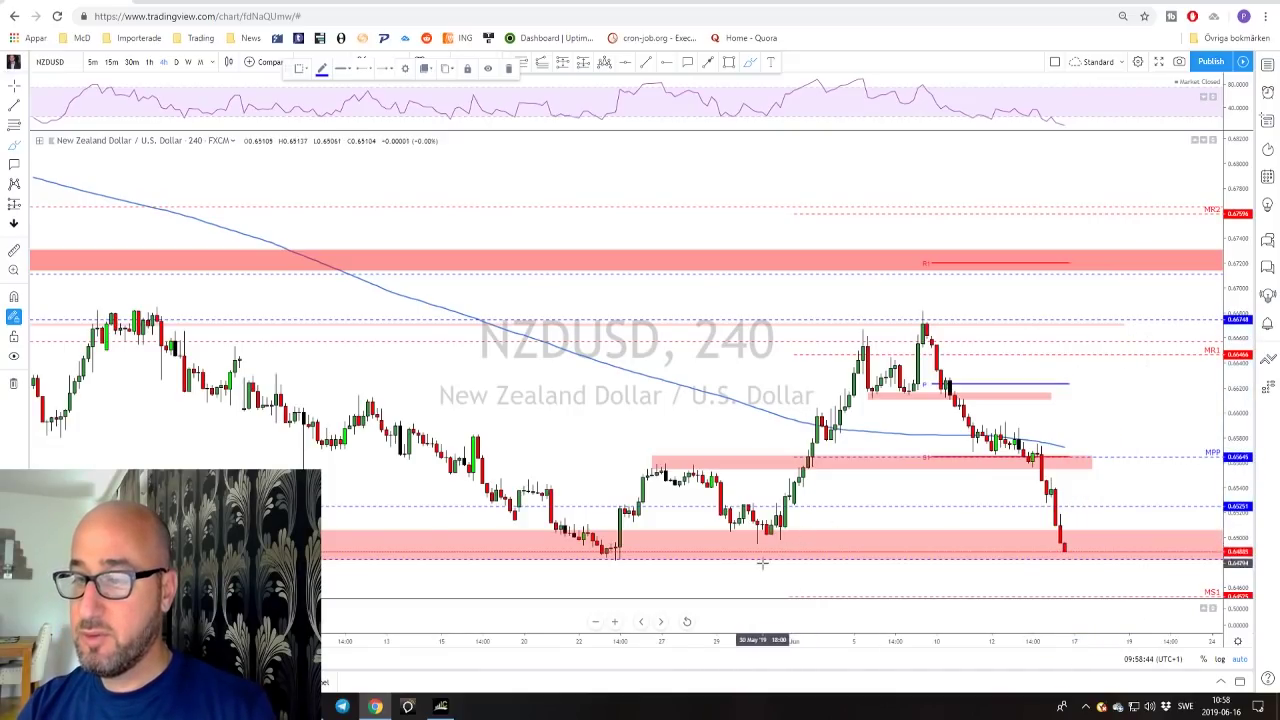
mouse_move(768, 535)
left_mouse_down()
mouse_move(900, 335)
mouse_move(1010, 512)
mouse_move(1048, 548)
mouse_move(1097, 320)
left_mouse_up()
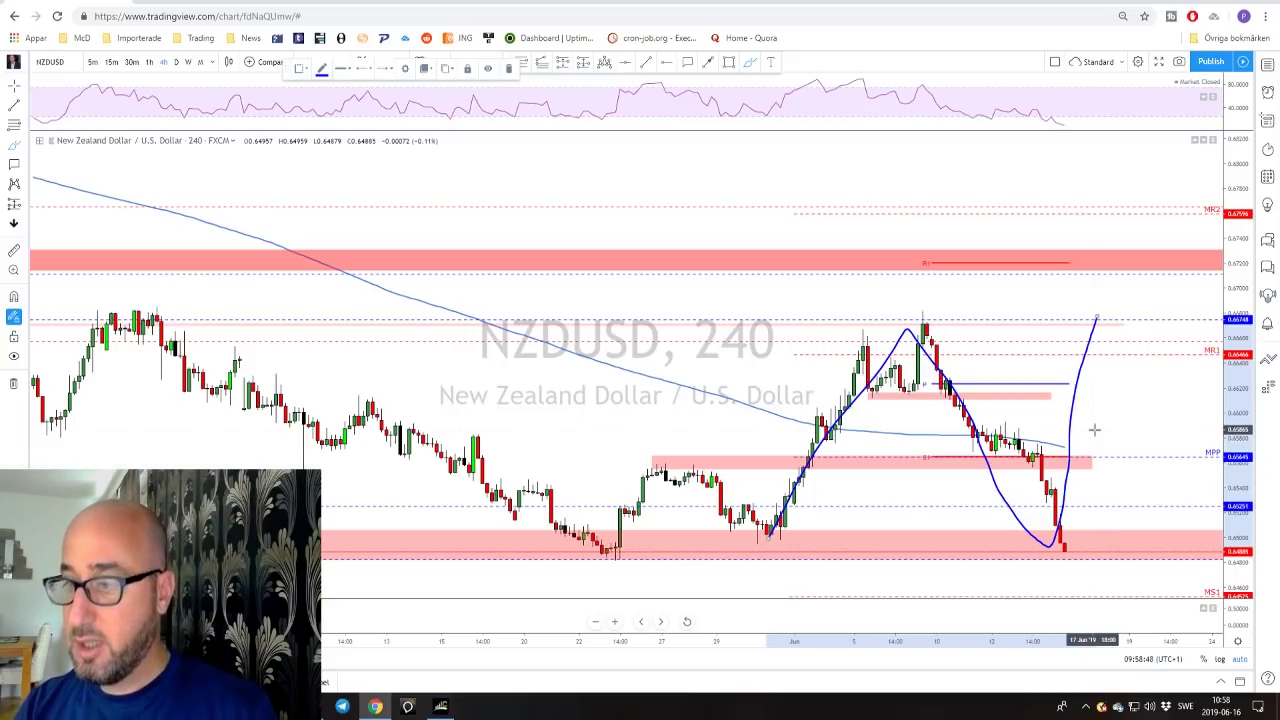
key("ctrl+z")
scroll(1094, 430, "down", 4)
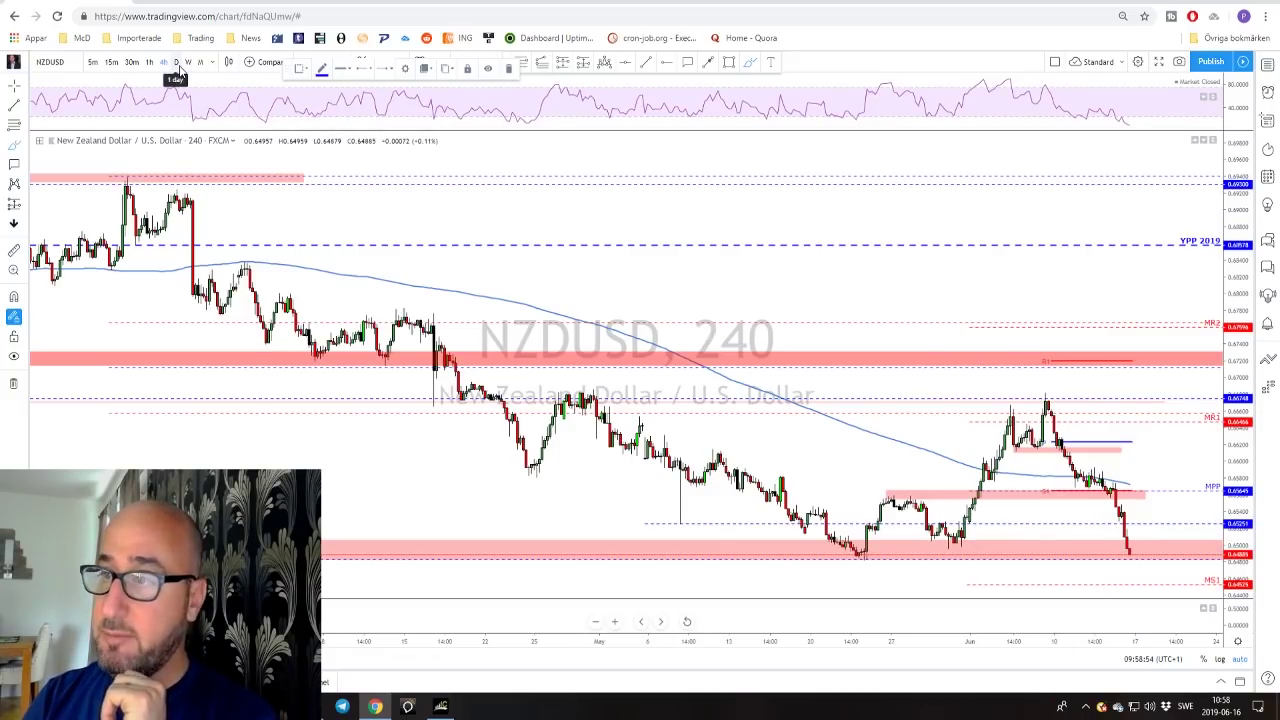
scroll(809, 303, "up", 2)
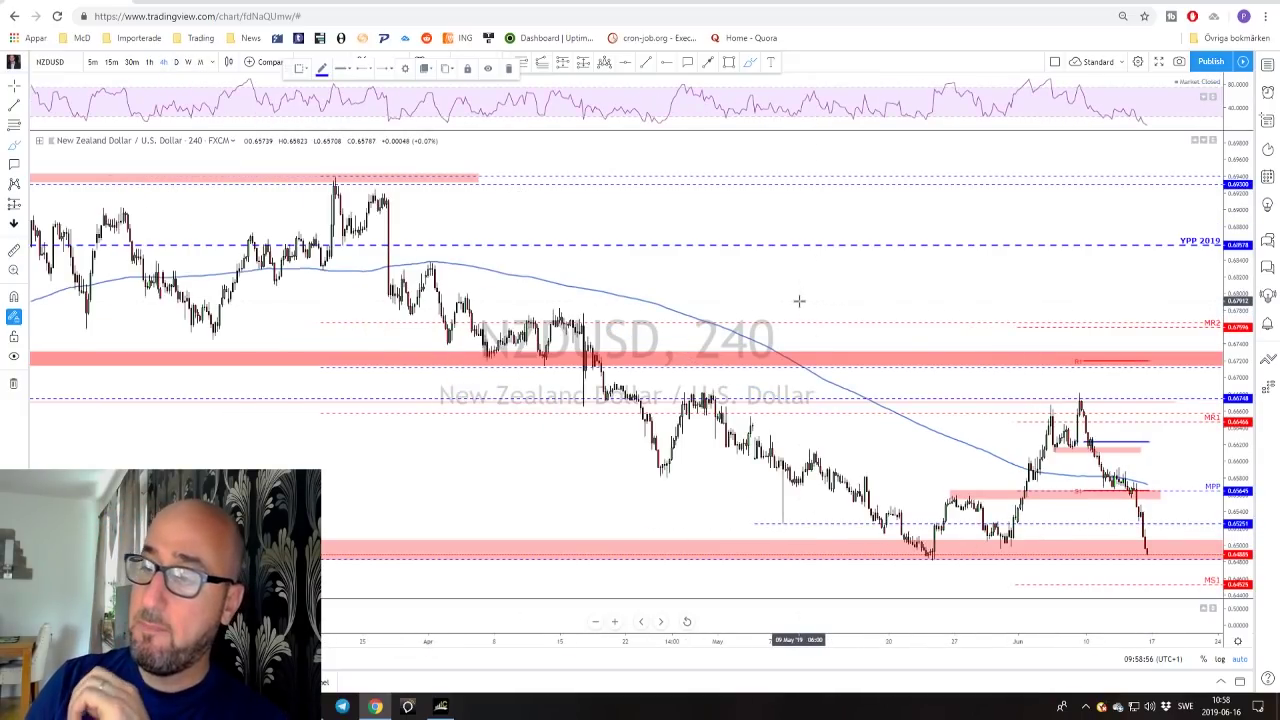
scroll(799, 300, "up", 1)
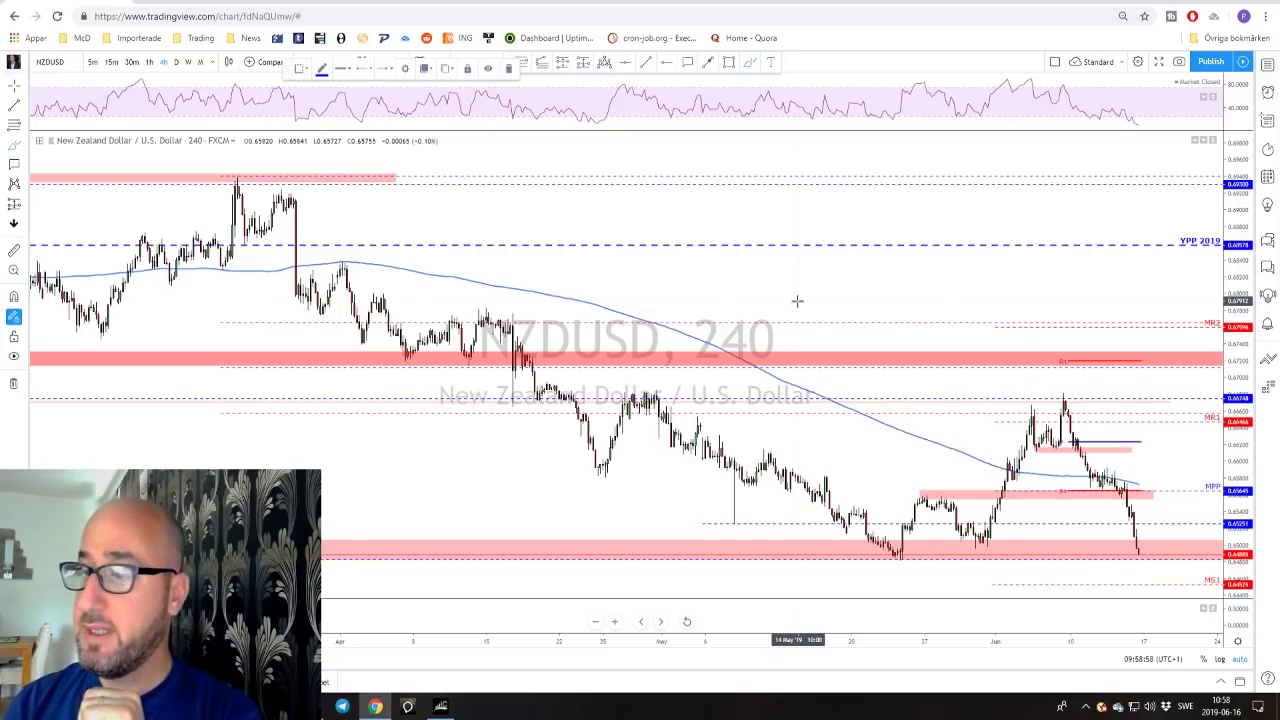